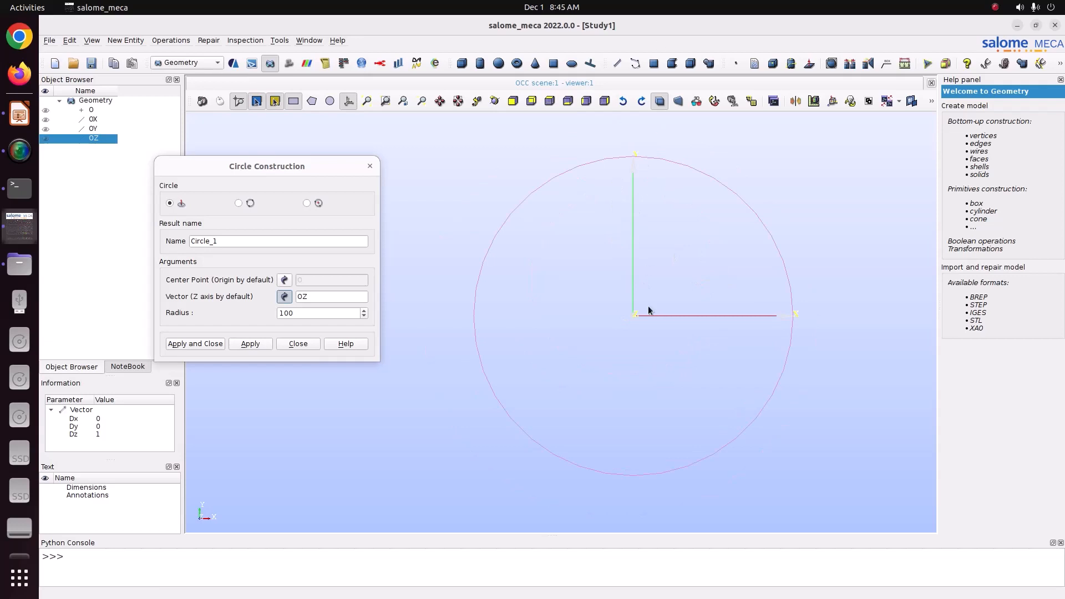
# Switch to the LibreOffice Impress presentation and add a text box reading "D=0.2 m" beside the shaft figure on slide 1
pyautogui.scroll(1, 669, 327)
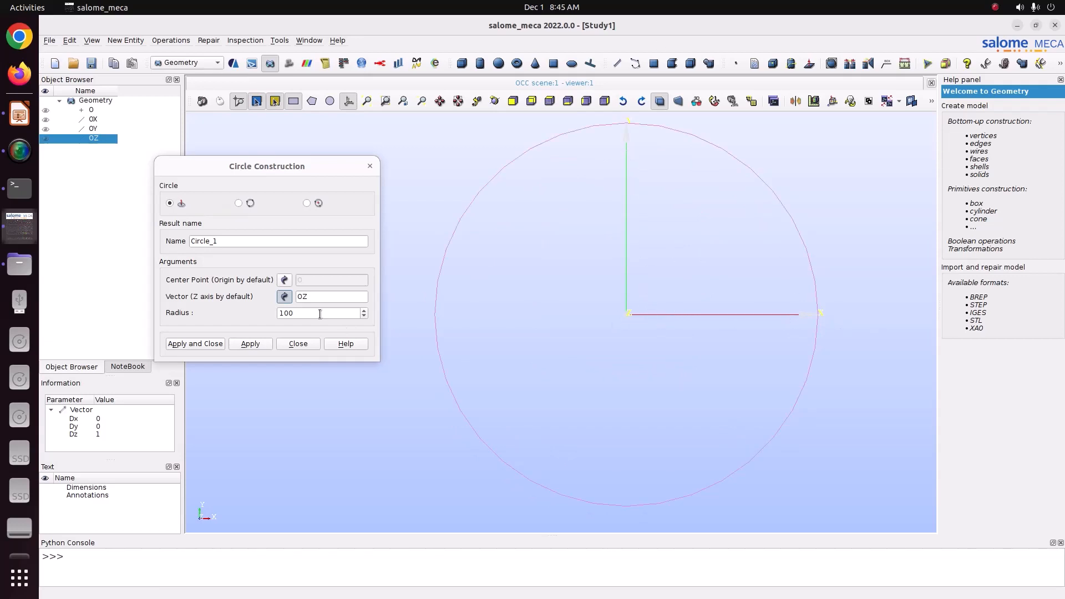
pyautogui.hotkey('alt', 'Tab')
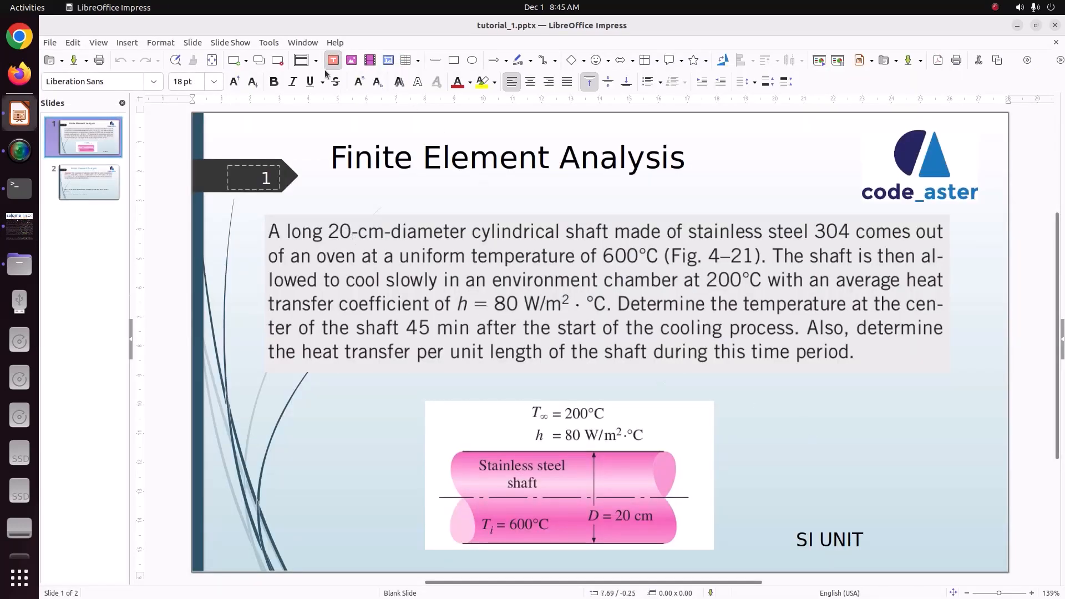
pyautogui.click(820, 411)
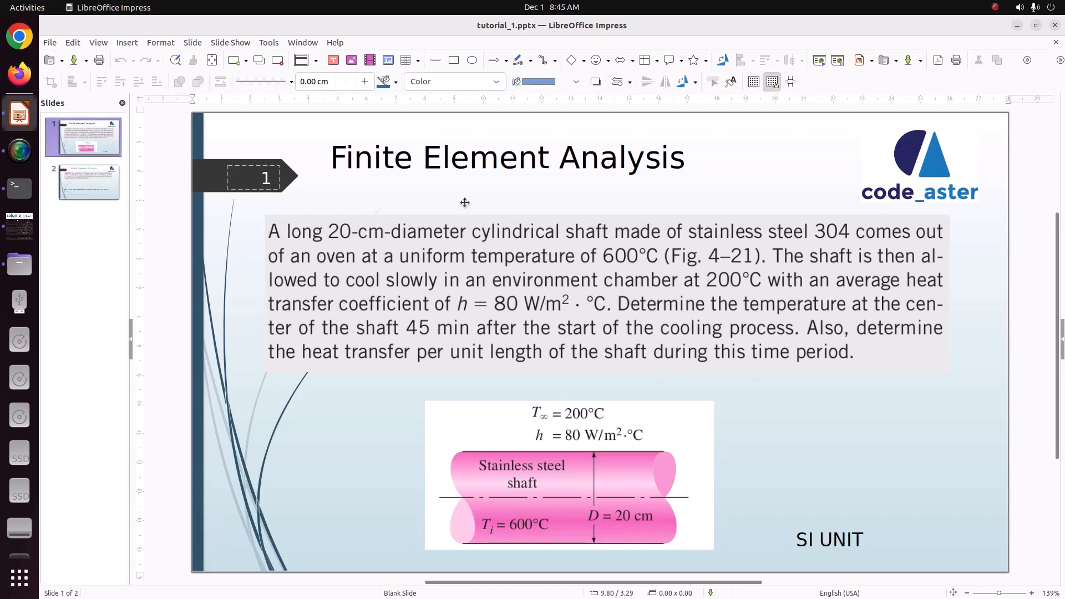
pyautogui.click(339, 62)
pyautogui.click(807, 410)
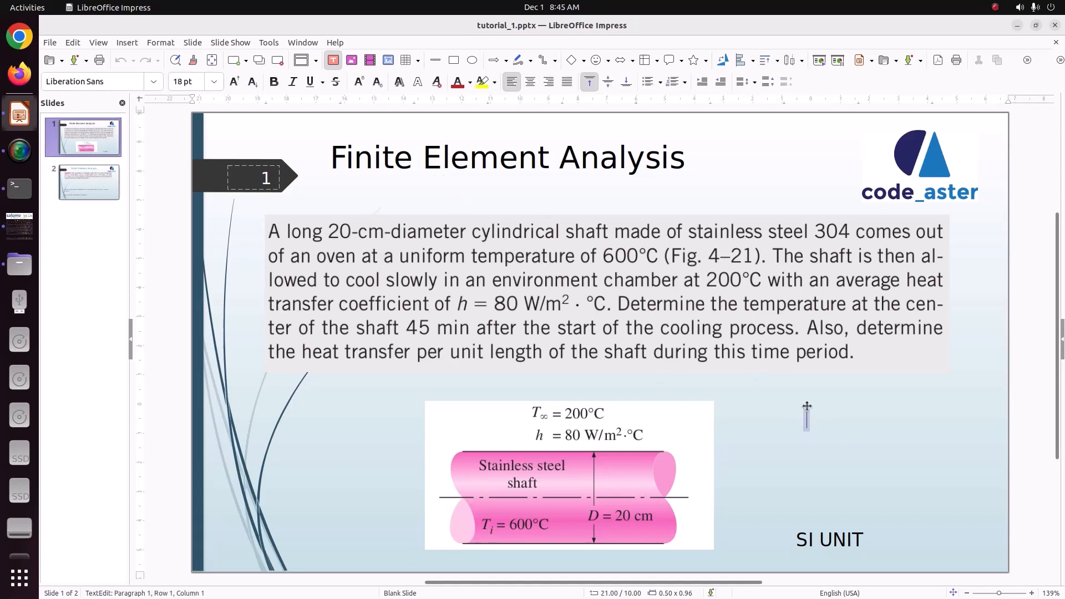
pyautogui.write('D=')
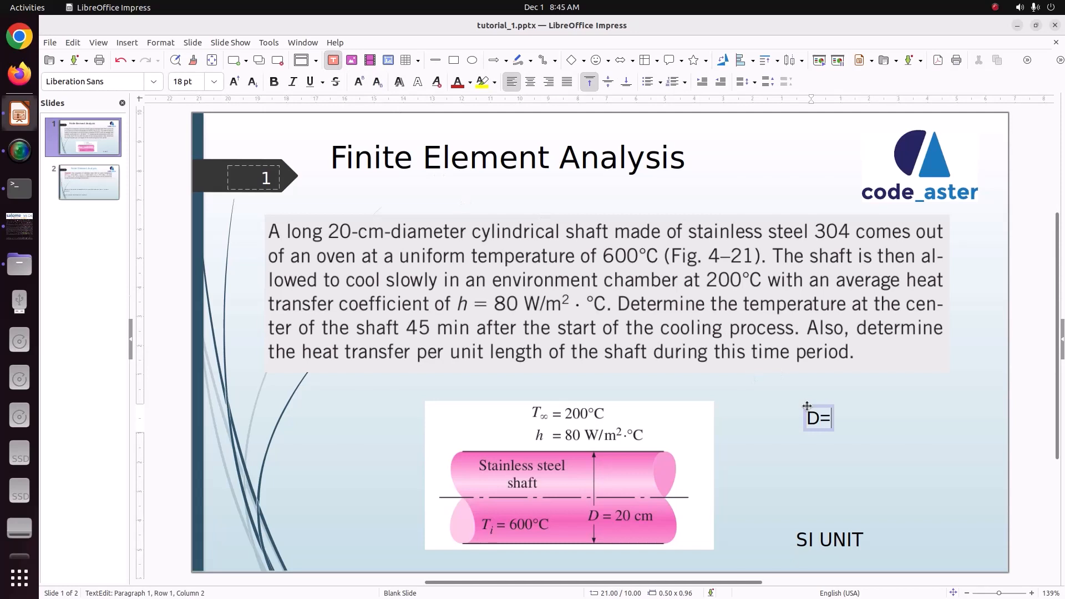
pyautogui.write('0.2 m')
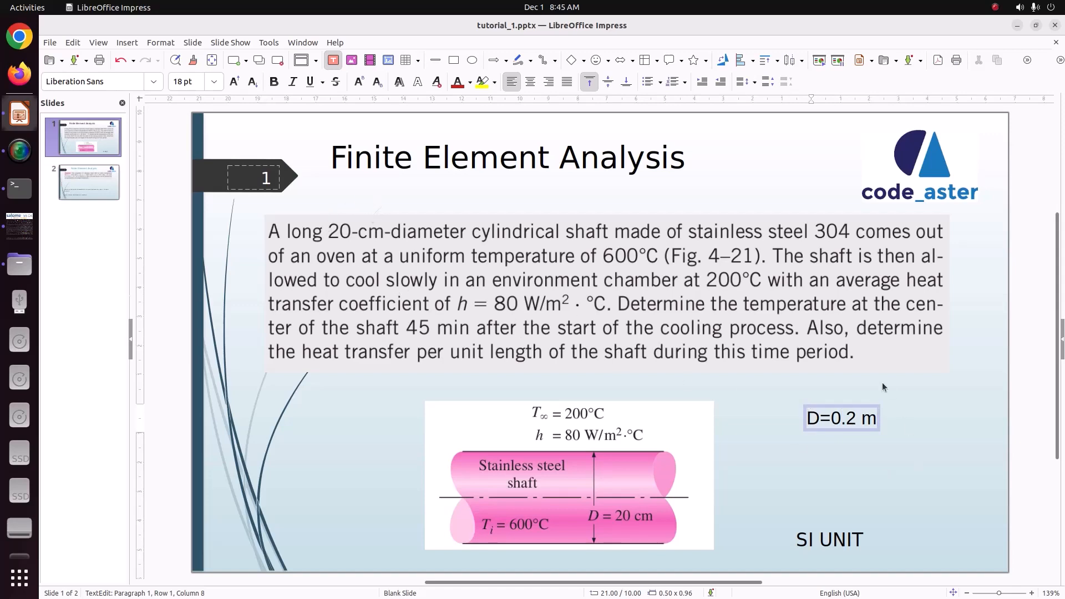
# Switch back to salome_meca and create Circle_1 at the origin about OZ with a radius of 0.1
pyautogui.click(19, 224)
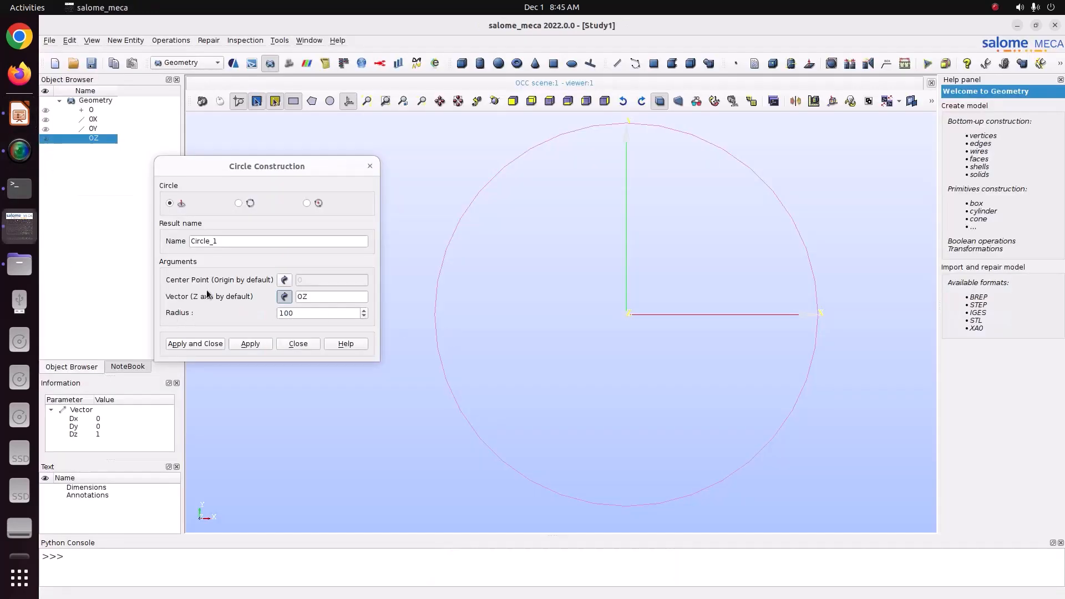
pyautogui.doubleClick(300, 314)
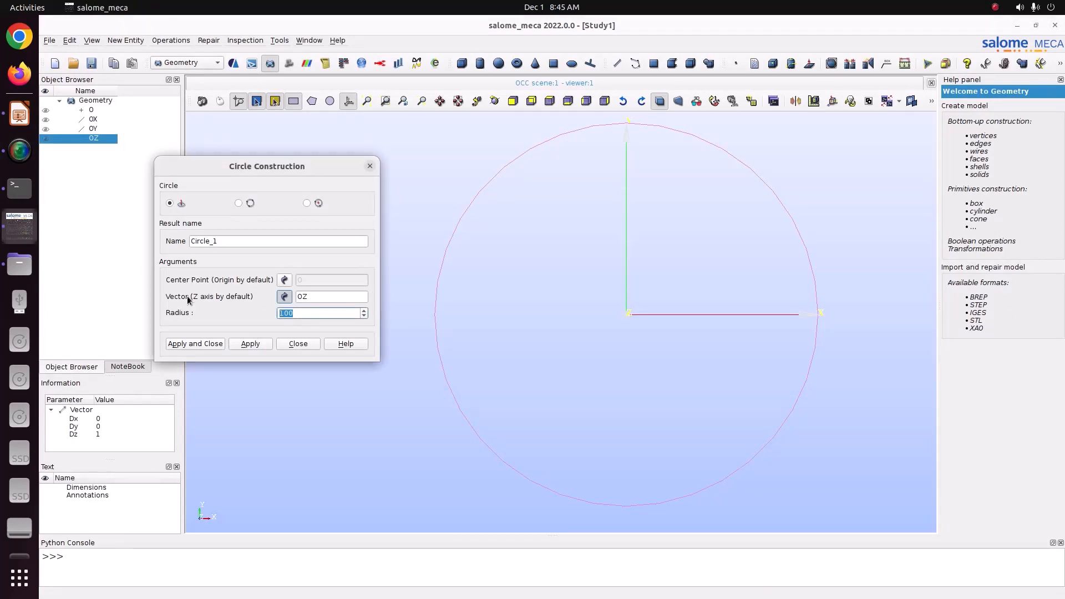
pyautogui.write('0.1')
pyautogui.click(367, 101)
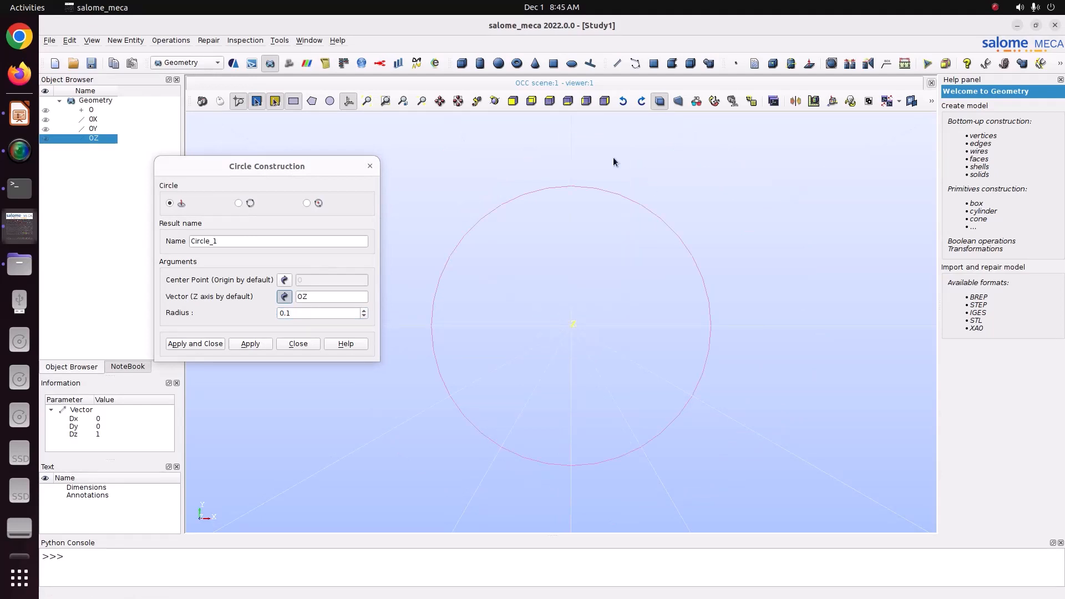
pyautogui.click(216, 343)
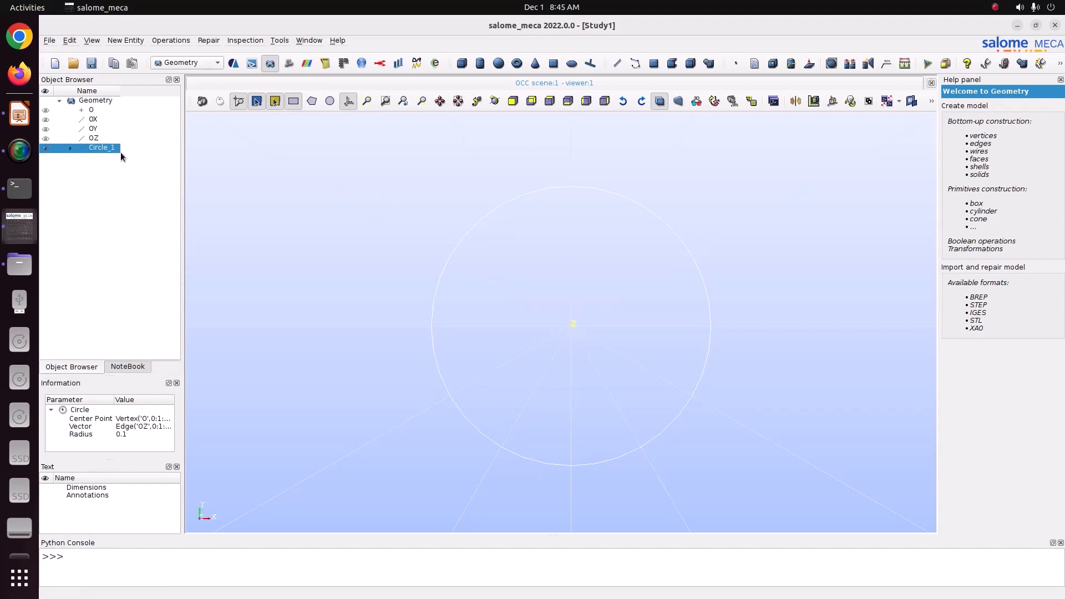
# Build a planar face named Face_1 from Circle_1
pyautogui.click(125, 39)
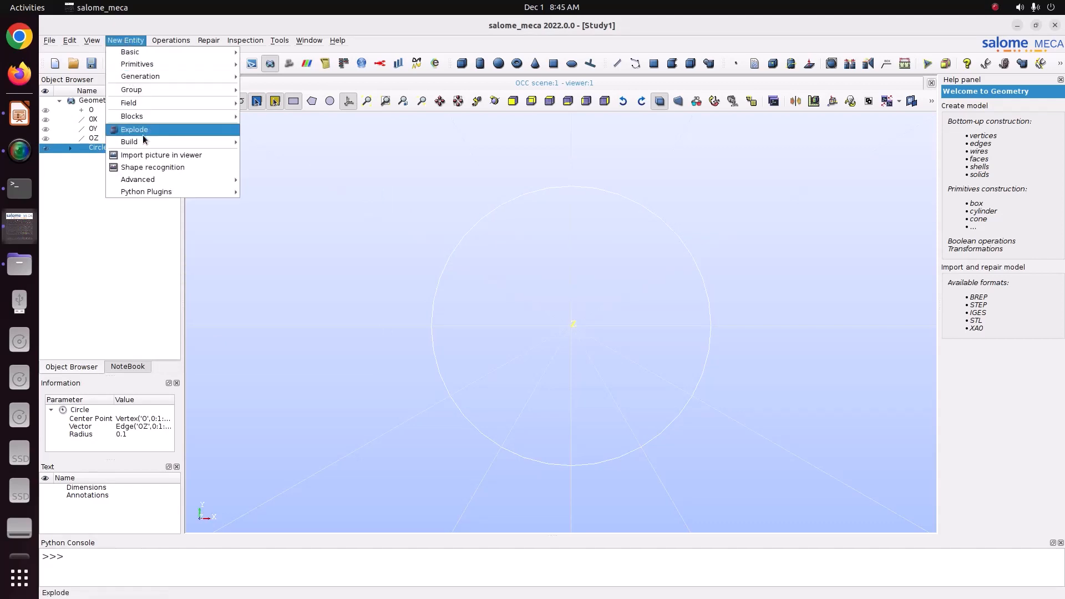
pyautogui.moveTo(142, 140)
pyautogui.click(250, 165)
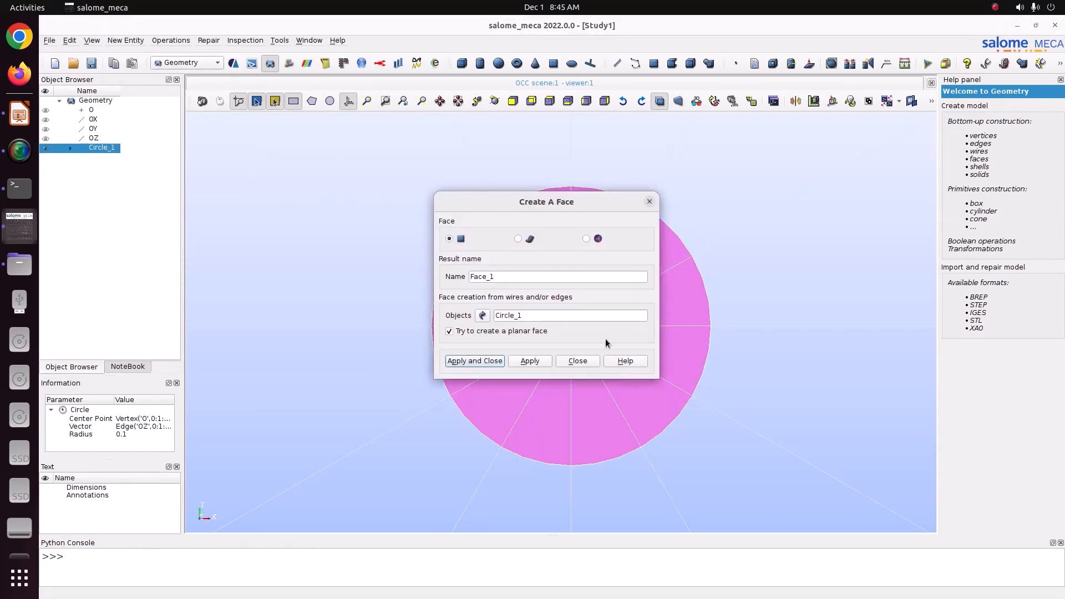
pyautogui.click(487, 361)
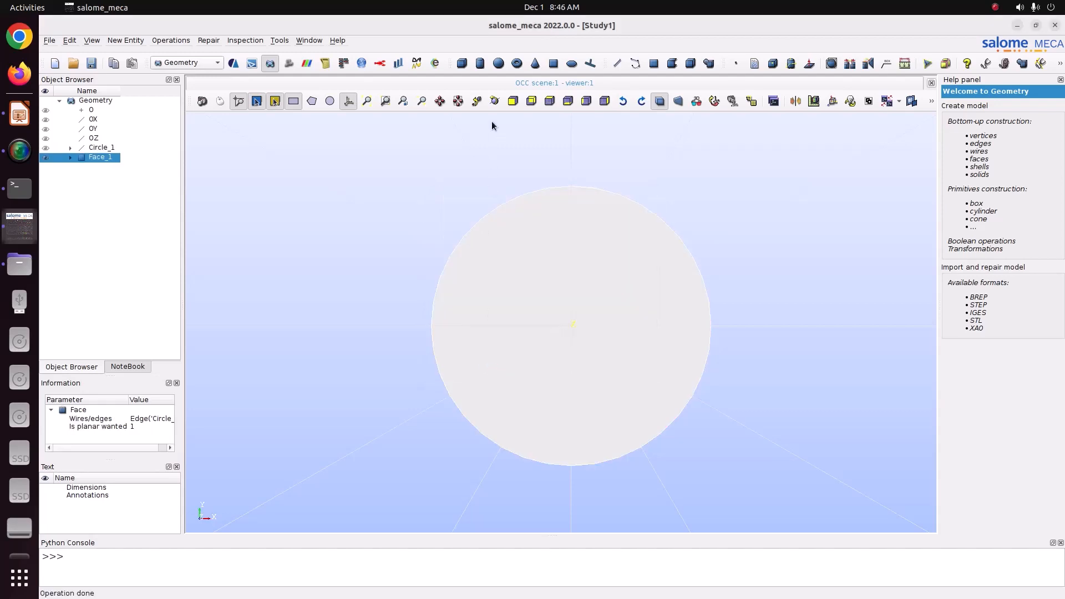
# Construct Plane_1 through point O with OX as its vector and a plane size of 1
pyautogui.click(494, 100)
pyautogui.moveTo(535, 183); pyautogui.dragTo(611, 266)
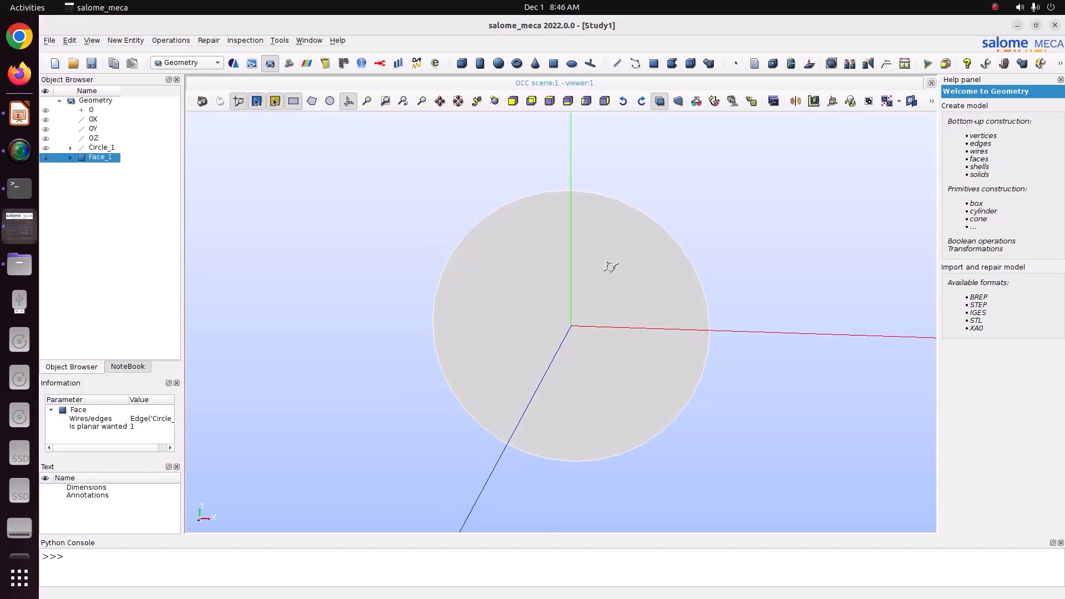
pyautogui.scroll(3, 564, 334)
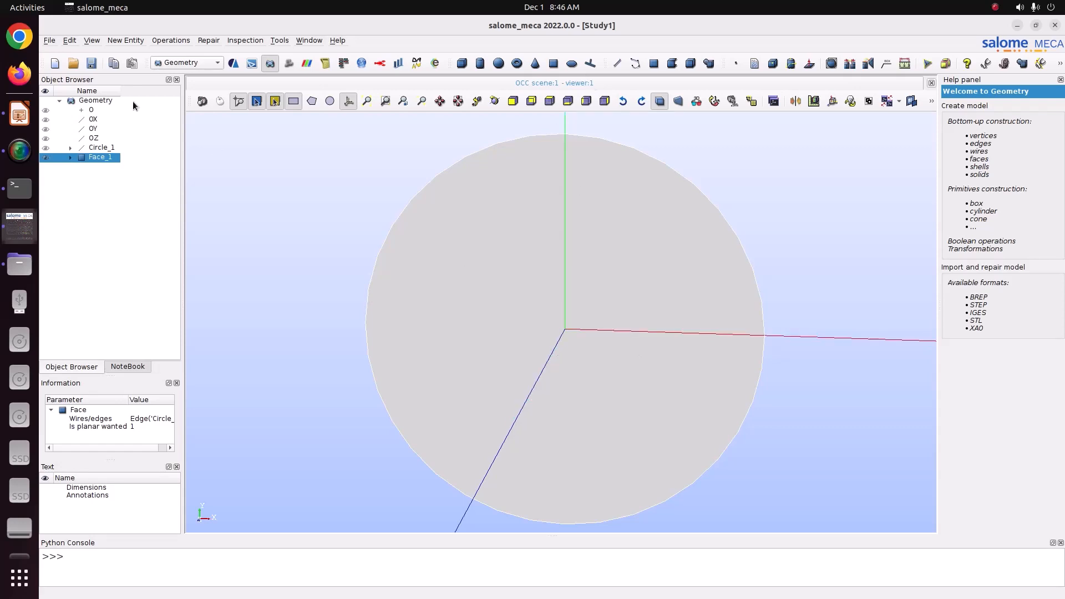
pyautogui.click(128, 40)
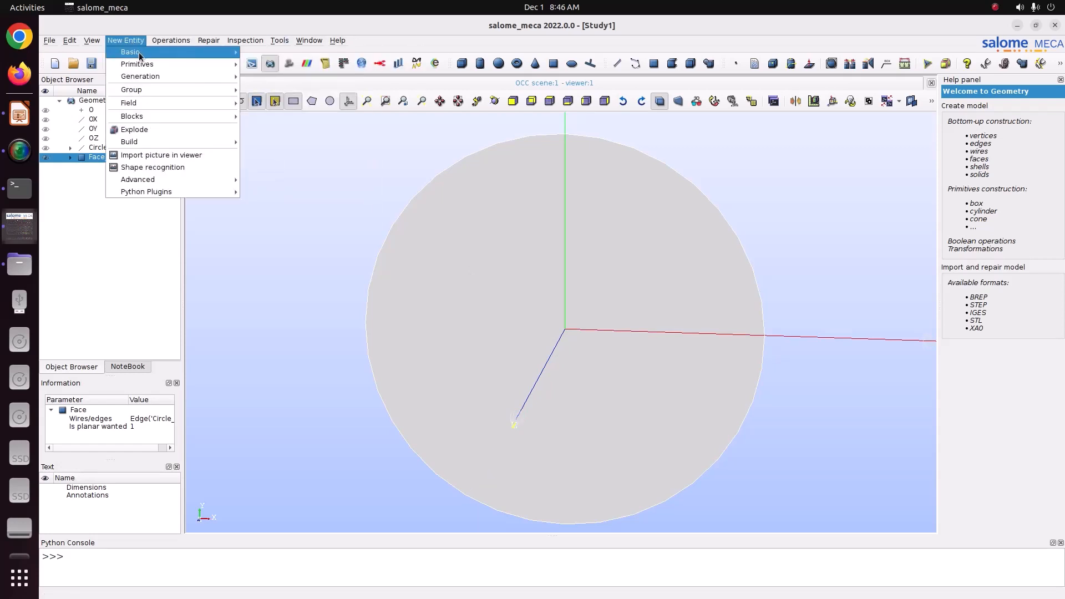
pyautogui.moveTo(142, 55)
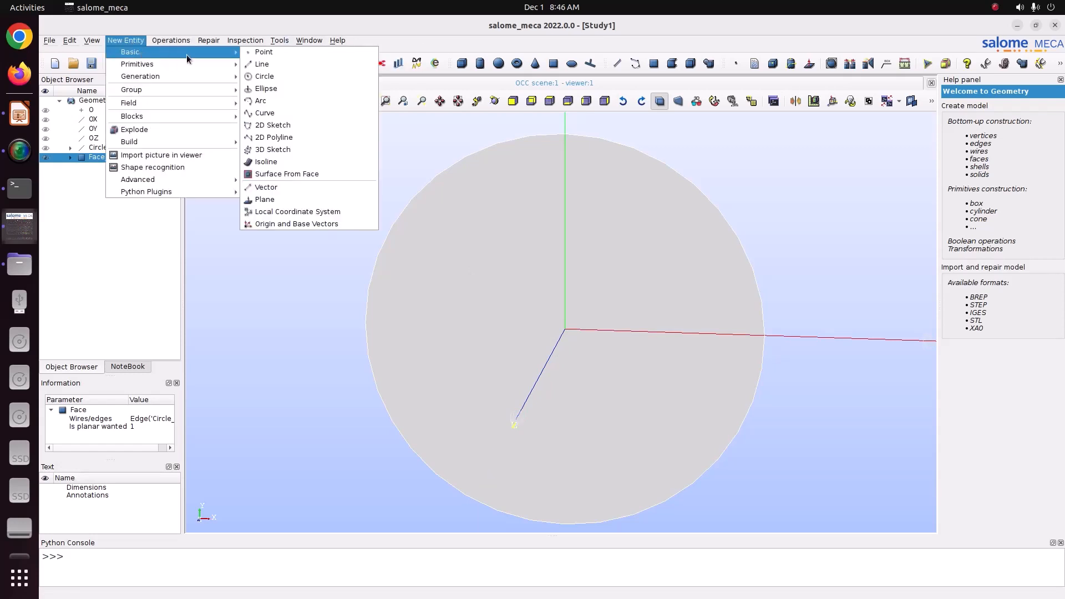
pyautogui.click(278, 198)
pyautogui.moveTo(581, 192); pyautogui.dragTo(619, 190)
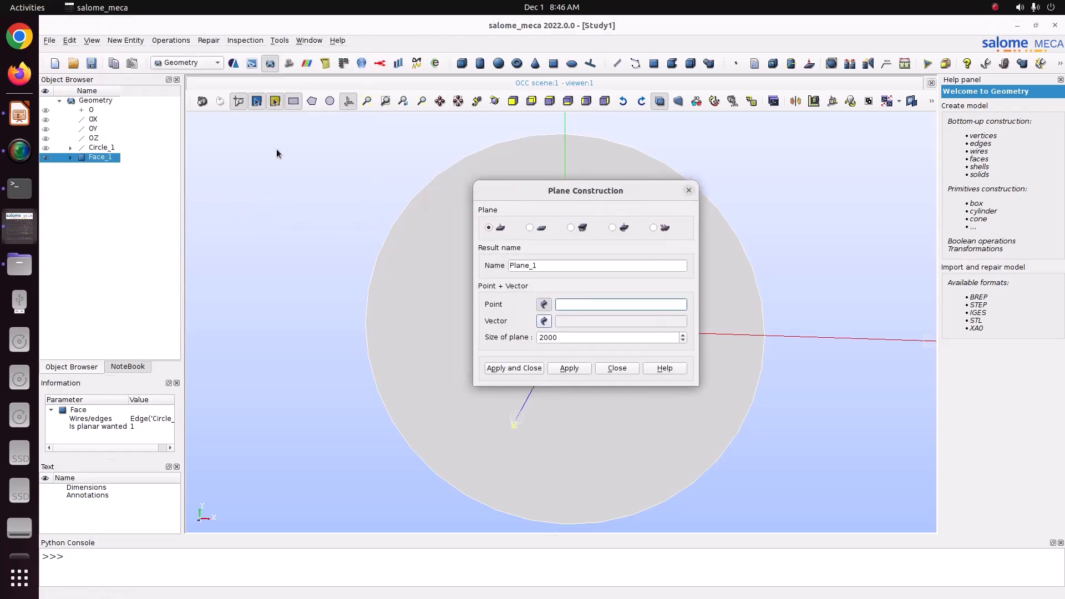
pyautogui.click(90, 111)
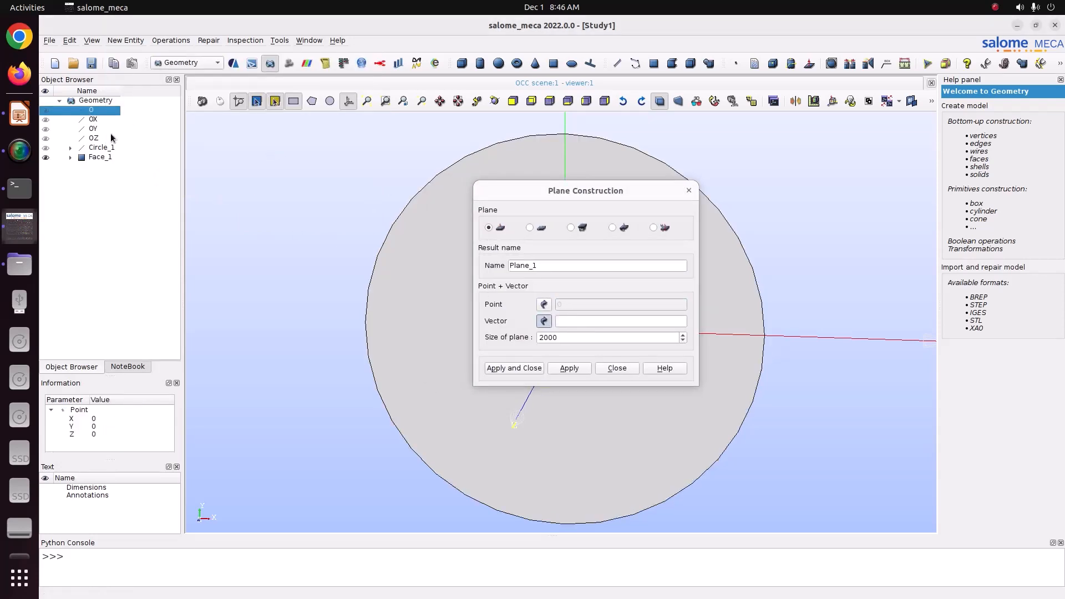
pyautogui.click(92, 119)
pyautogui.doubleClick(582, 338)
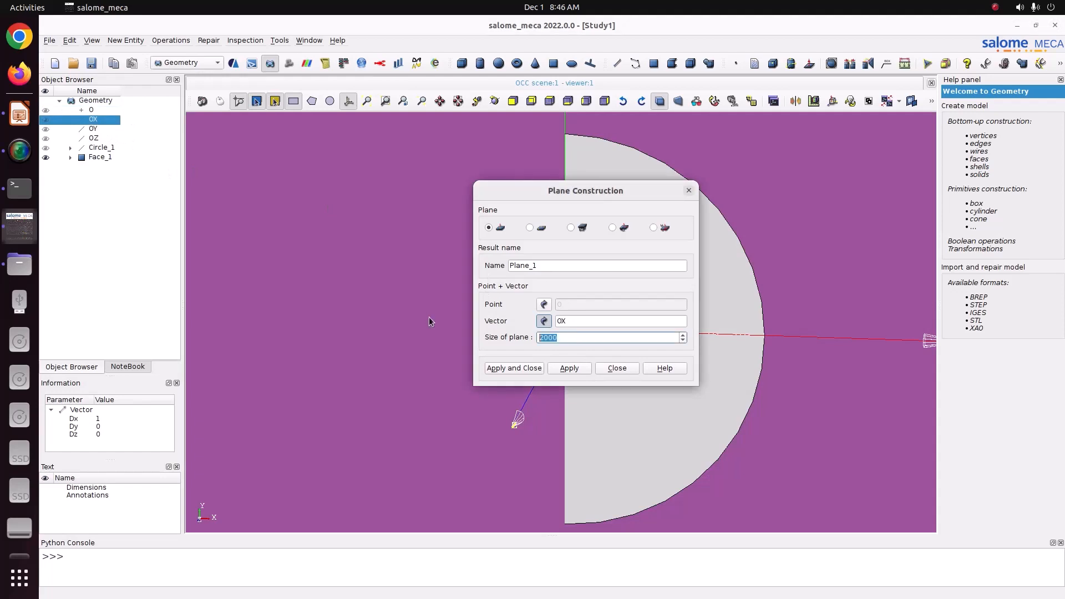
pyautogui.write('1')
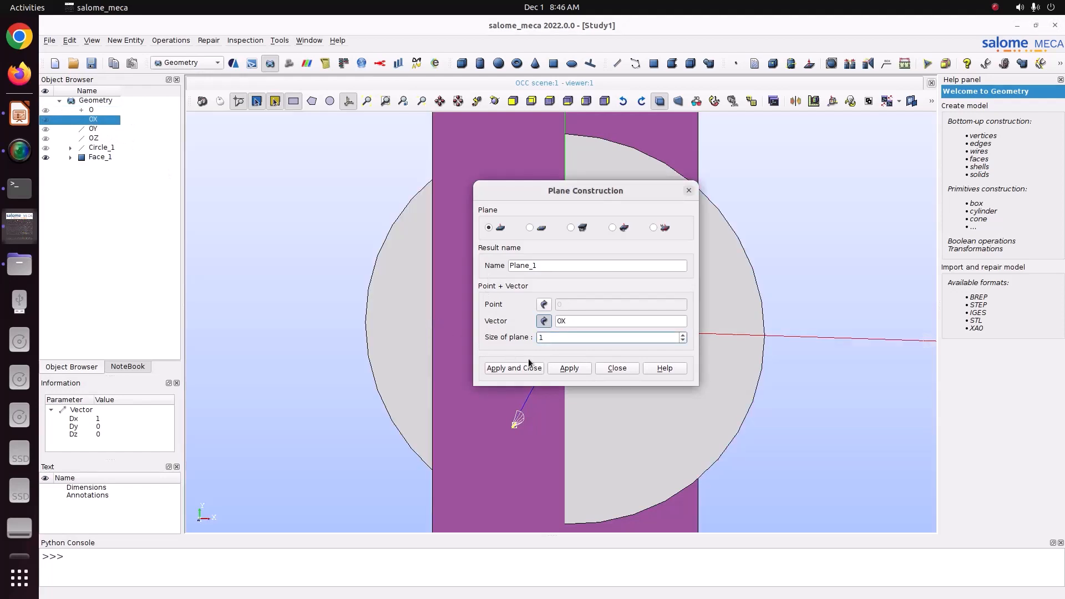
pyautogui.click(563, 367)
# Construct Plane_2 through point O with OY as its vector, keeping the plane size of 1
pyautogui.click(92, 112)
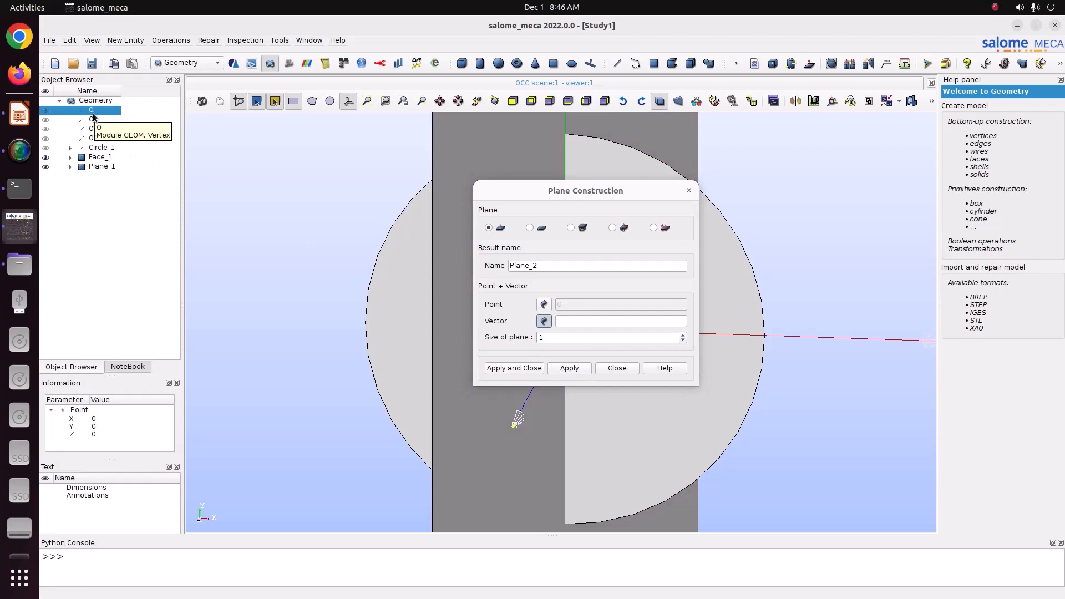
pyautogui.click(93, 129)
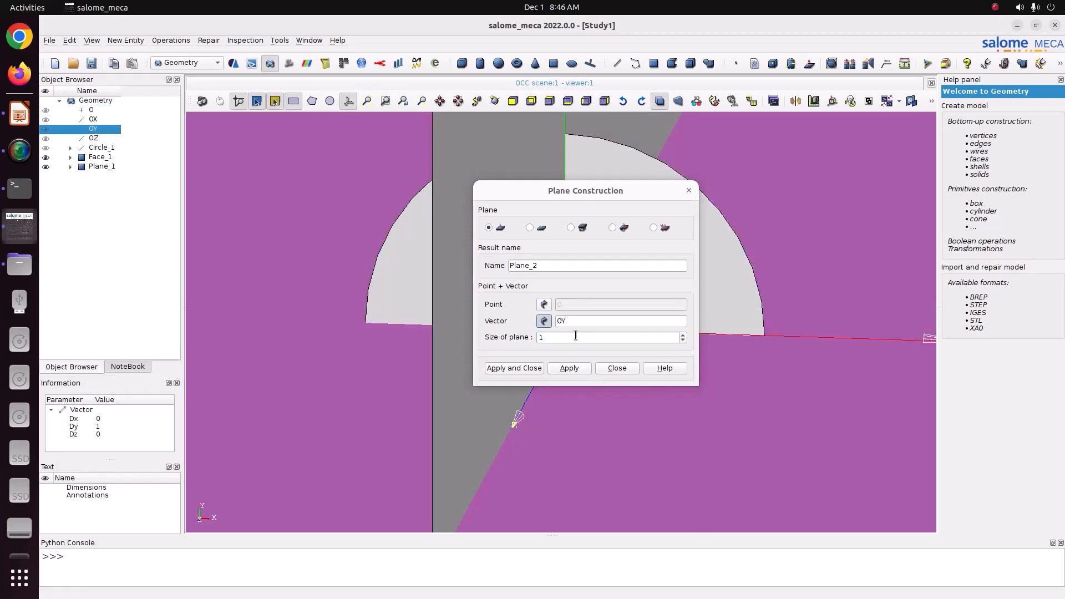
pyautogui.click(534, 368)
pyautogui.scroll(-5, 394, 324)
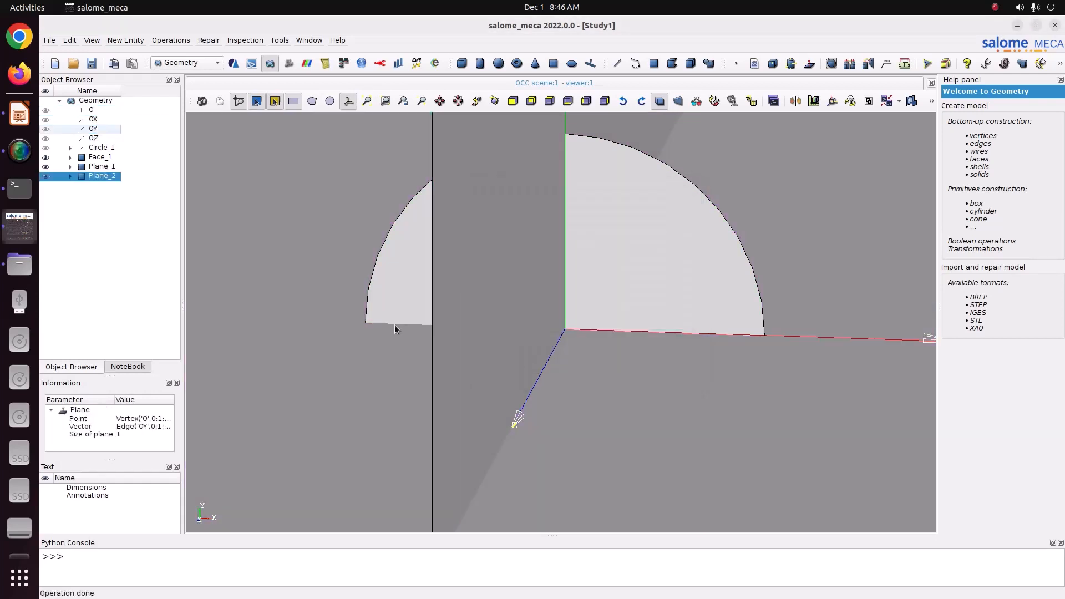
pyautogui.scroll(2, 394, 325)
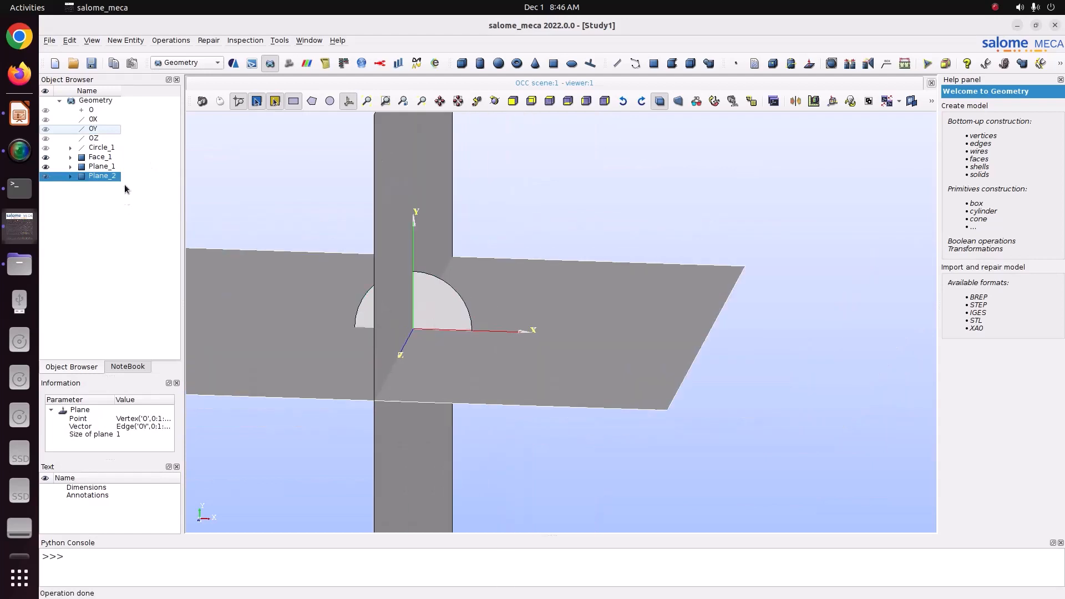
# Select Face_1 and save the study as Study1 in the heat transfer_transient folder under Pictures
pyautogui.click(99, 158)
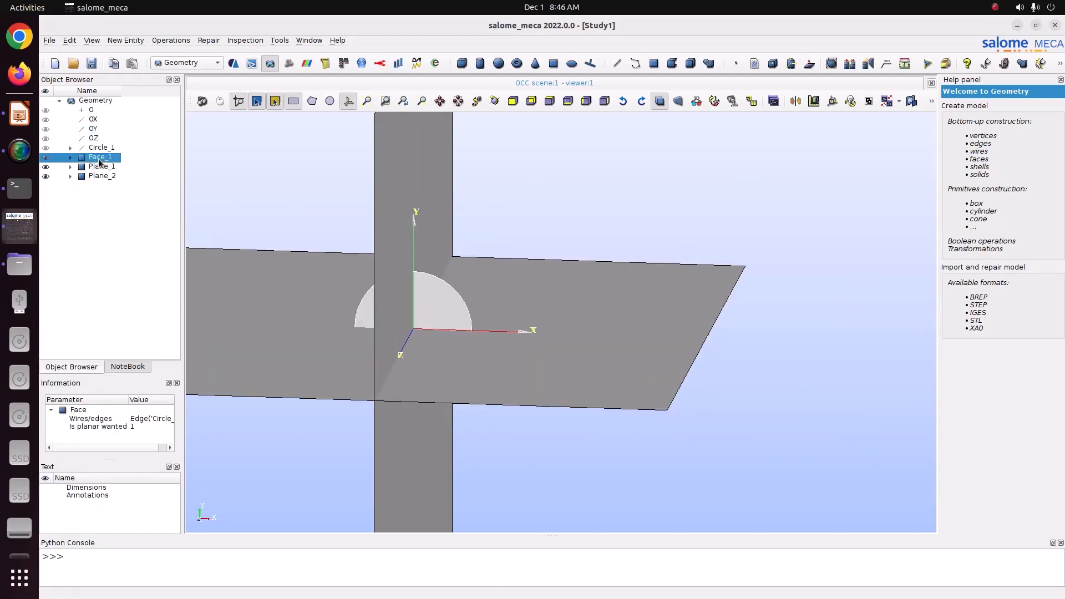
pyautogui.hotkey('ctrl', 's')
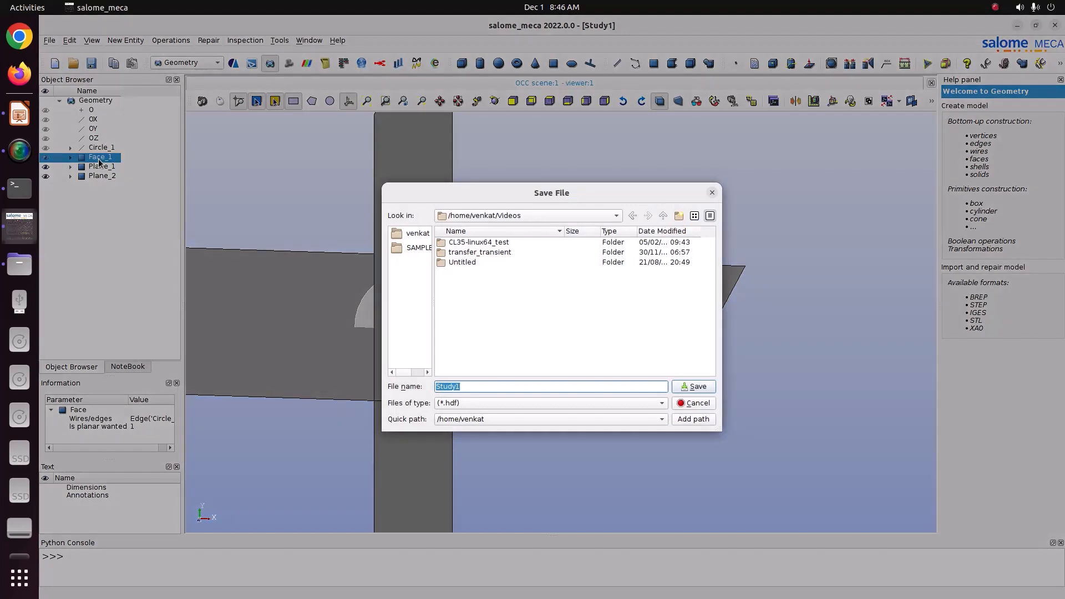
pyautogui.click(418, 234)
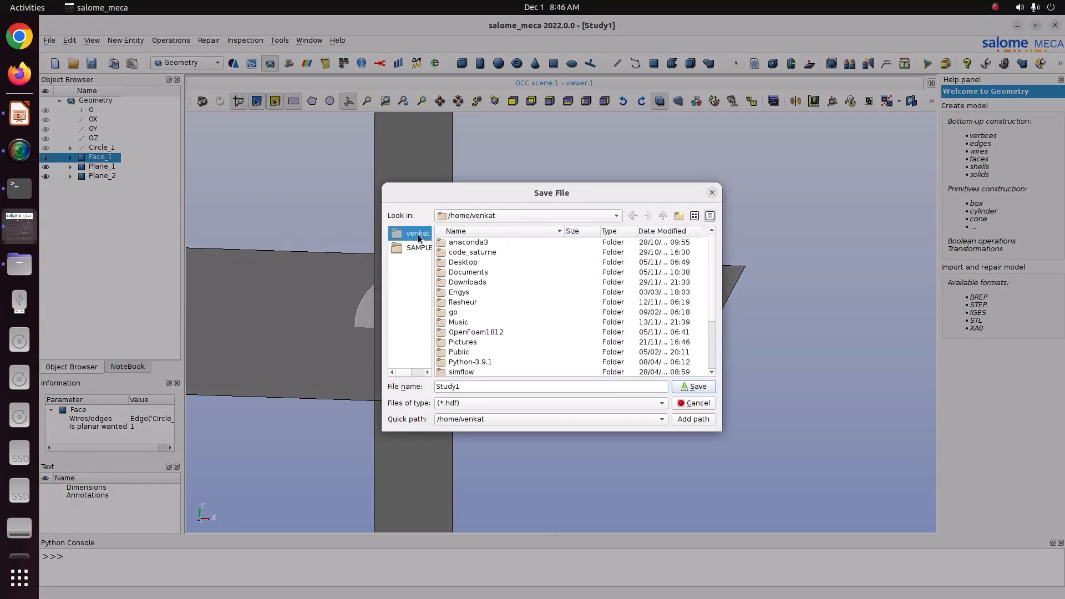
pyautogui.doubleClick(472, 342)
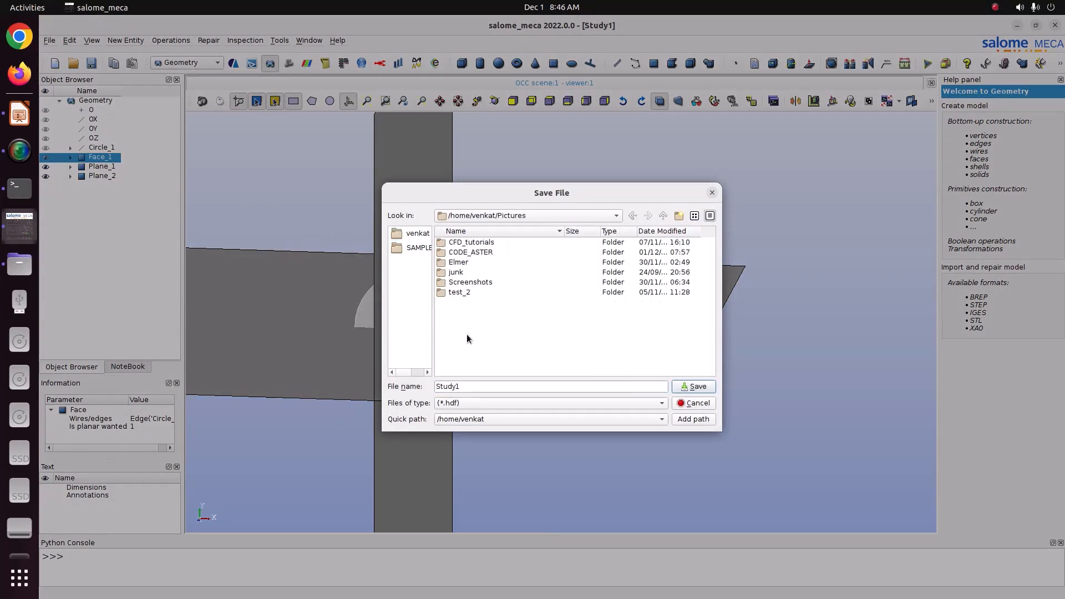
pyautogui.doubleClick(480, 251)
pyautogui.click(481, 243)
pyautogui.doubleClick(480, 243)
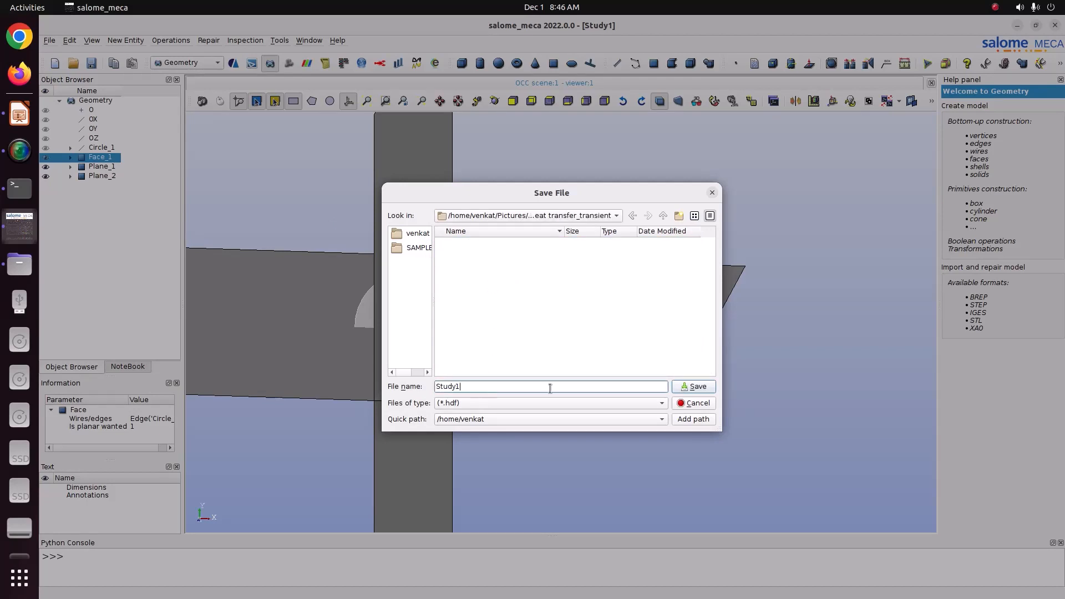
pyautogui.click(695, 386)
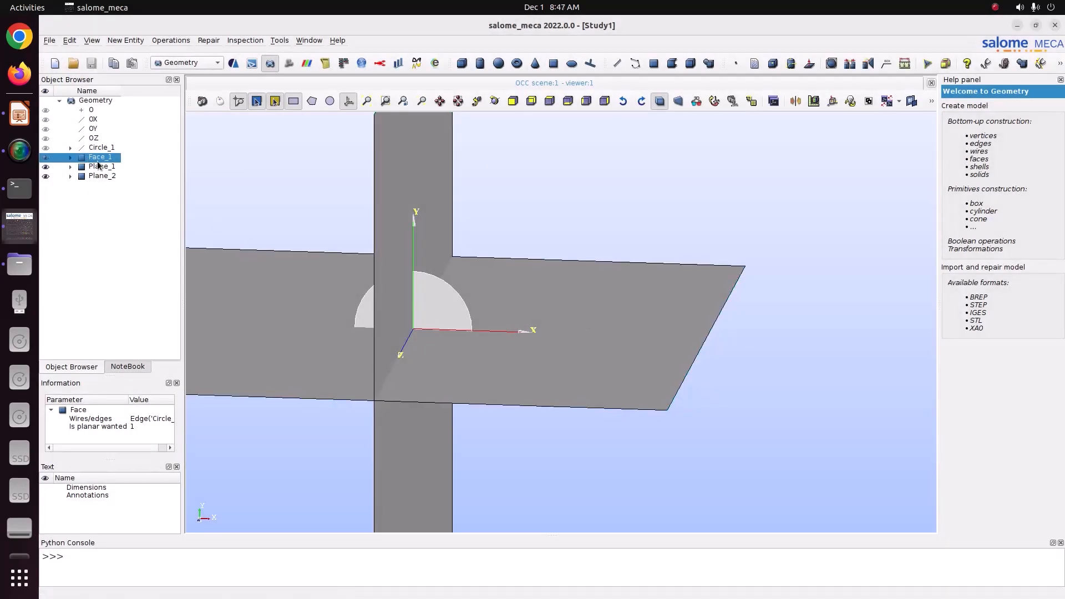
# Partition Face_1 using Plane_1 and Plane_2 as the tool objects, with Face as the resulting type
pyautogui.click(171, 40)
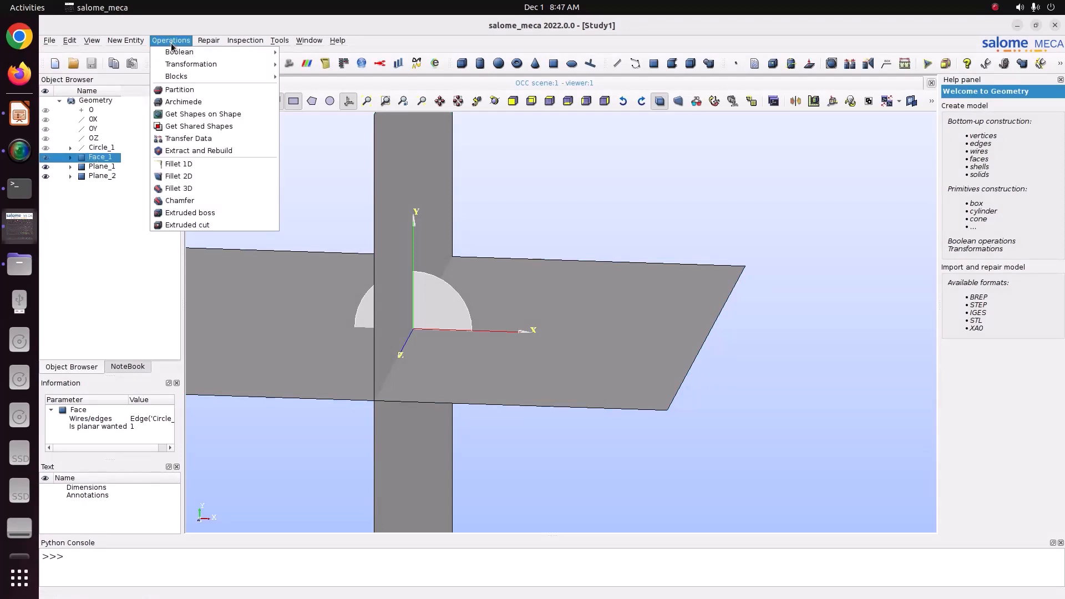
pyautogui.click(178, 89)
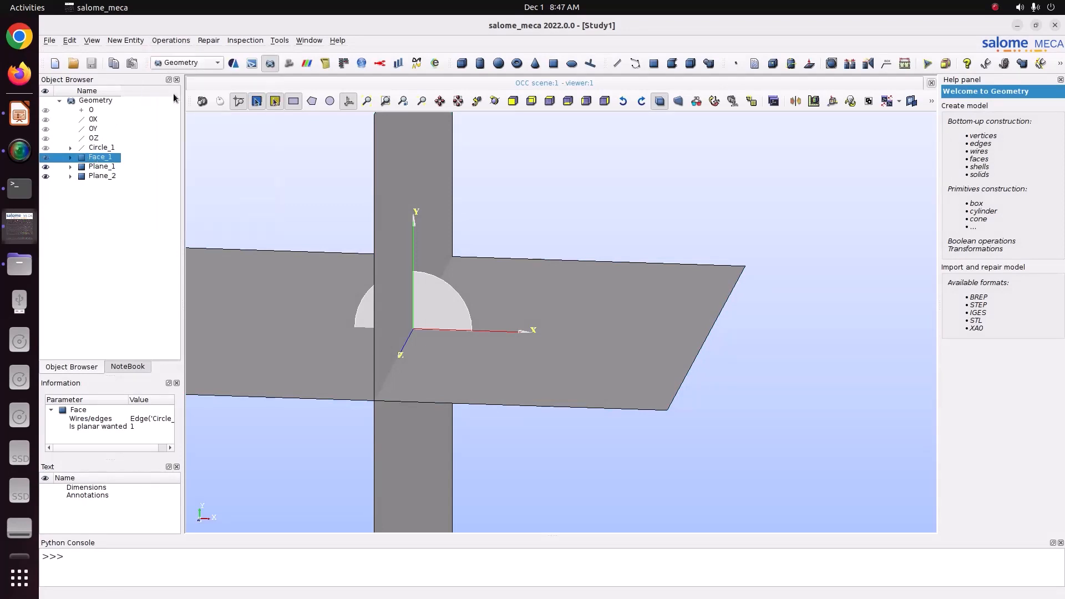
pyautogui.click(492, 275)
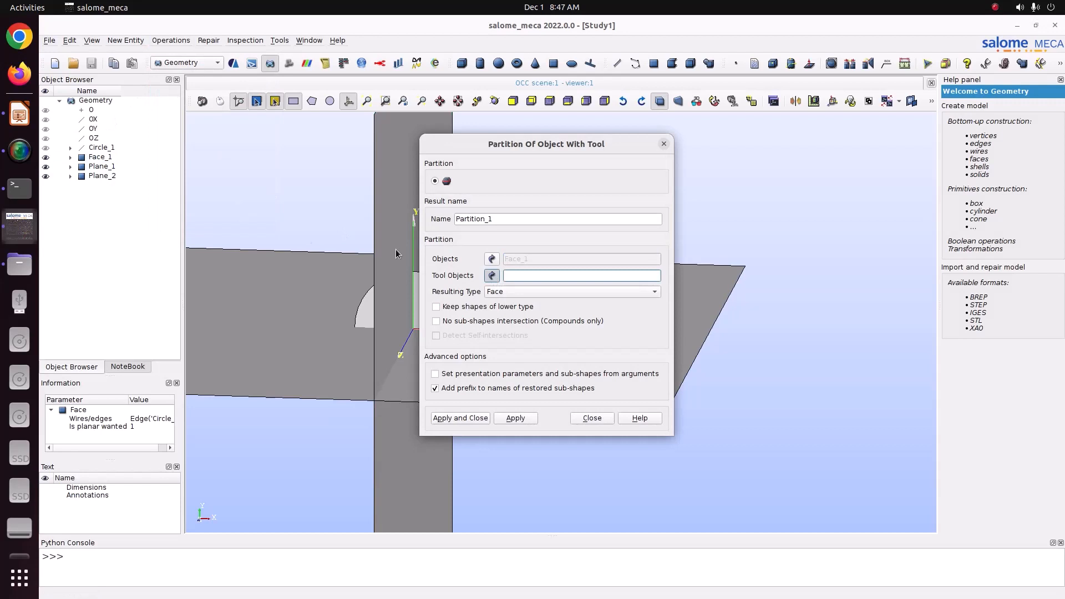
pyautogui.click(98, 166)
pyautogui.keyDown('shift'); pyautogui.click(104, 176); pyautogui.keyUp('shift')
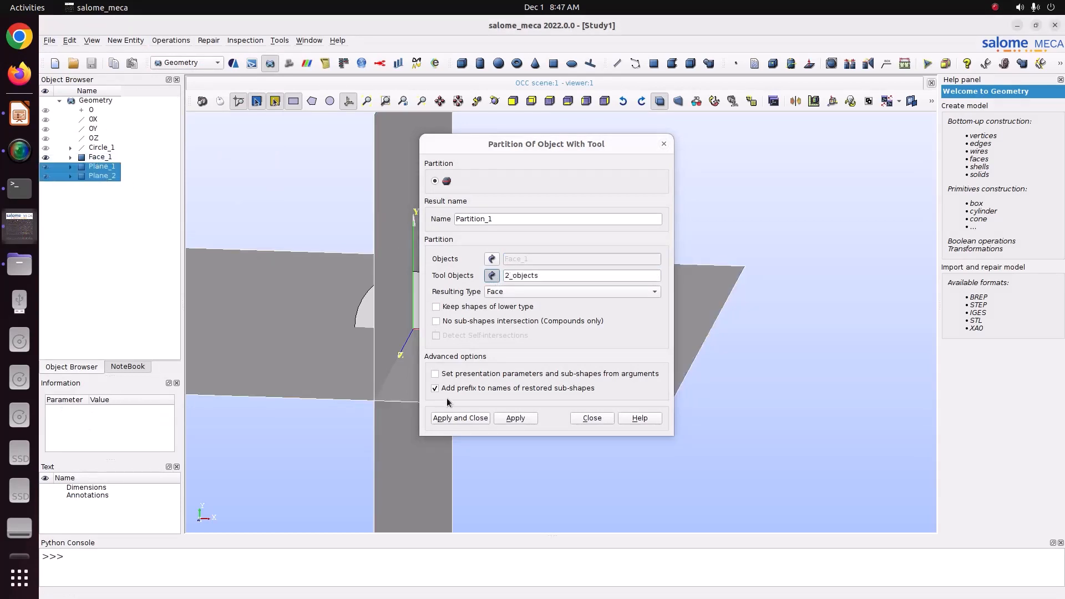
pyautogui.click(459, 417)
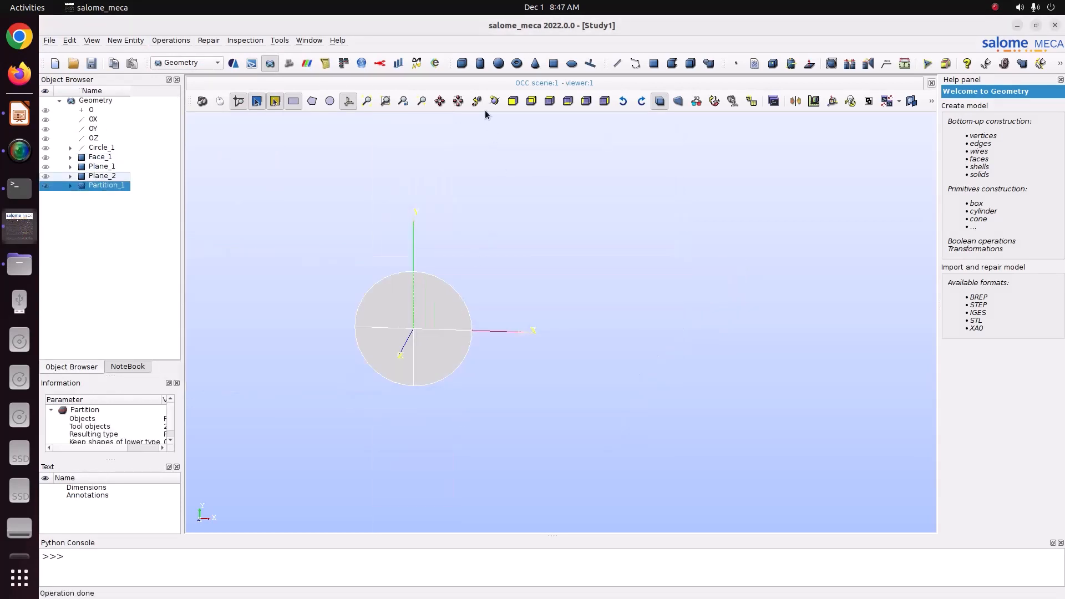
# Save the study with the partition, and consult the shaft cooling problem statement on the LibreOffice Impress slide
pyautogui.click(549, 103)
pyautogui.scroll(-1, 544, 345)
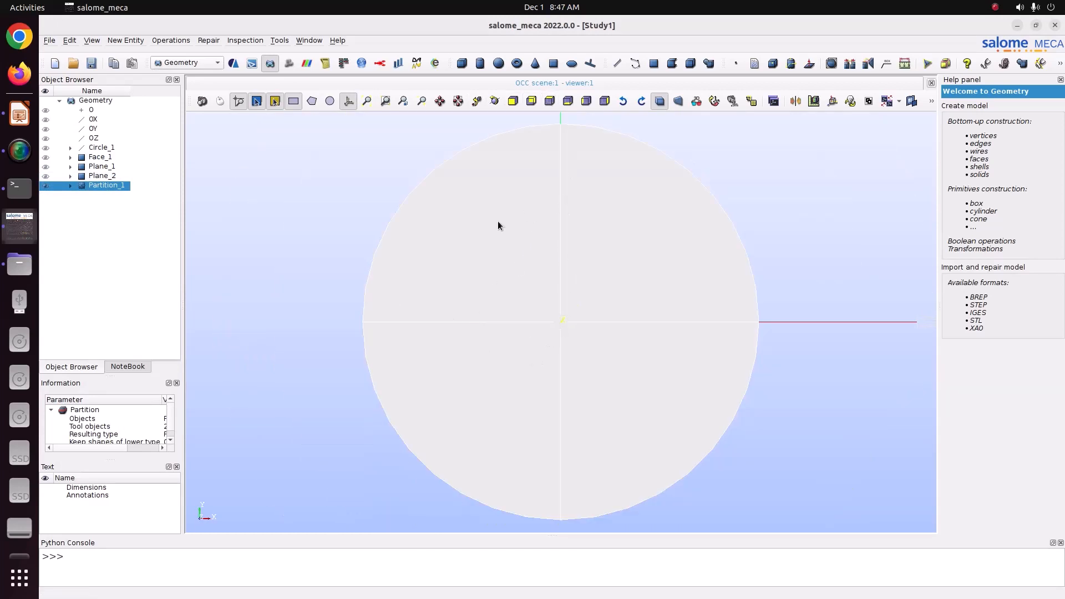
pyautogui.scroll(3, 564, 317)
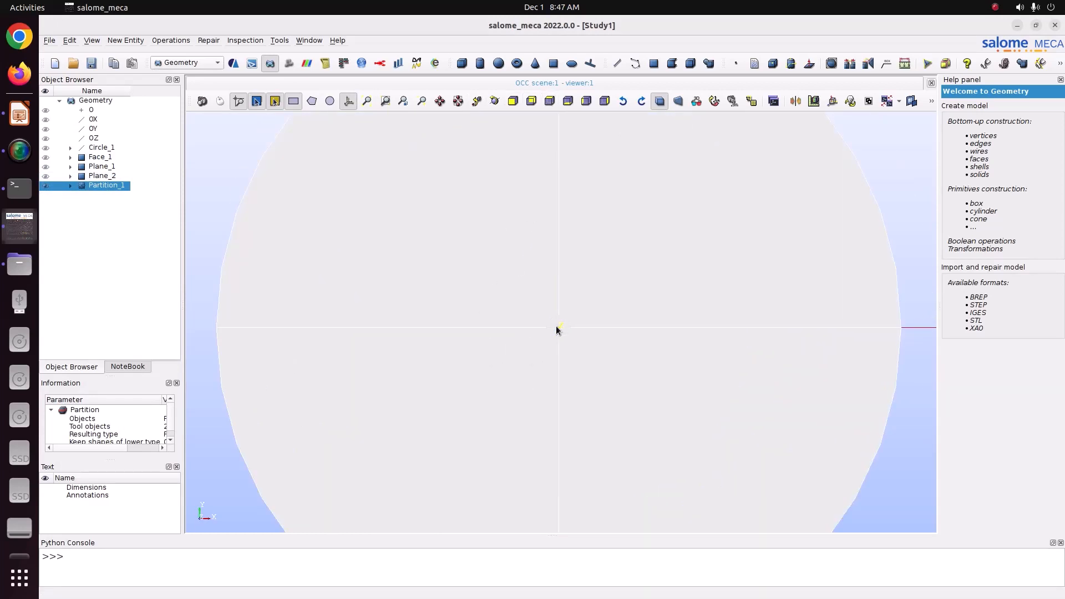
pyautogui.scroll(2, 556, 329)
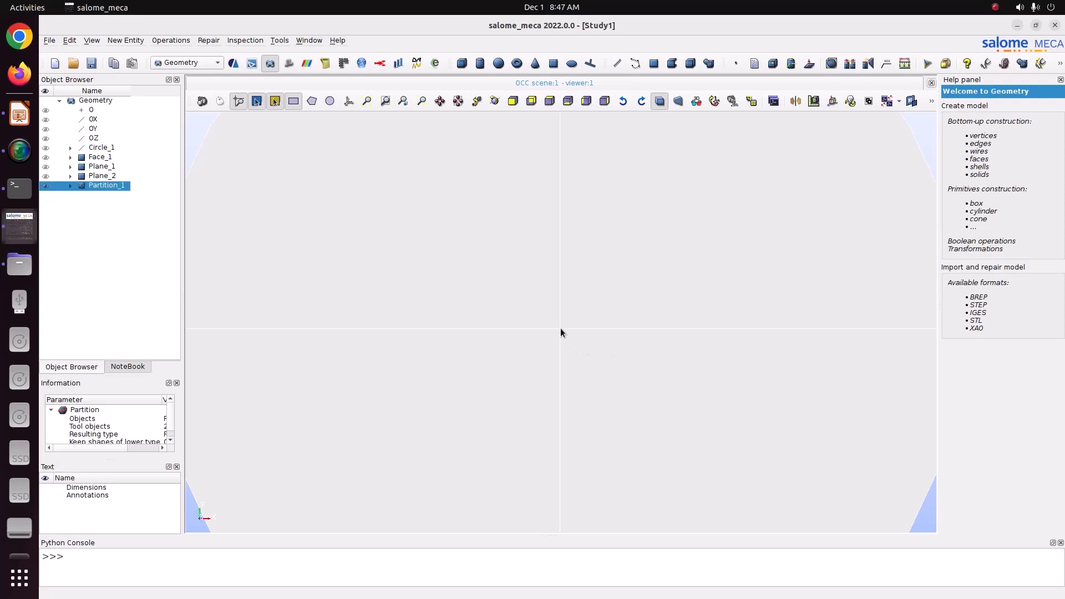
pyautogui.click(92, 63)
pyautogui.scroll(-9, 478, 325)
pyautogui.scroll(3, 478, 325)
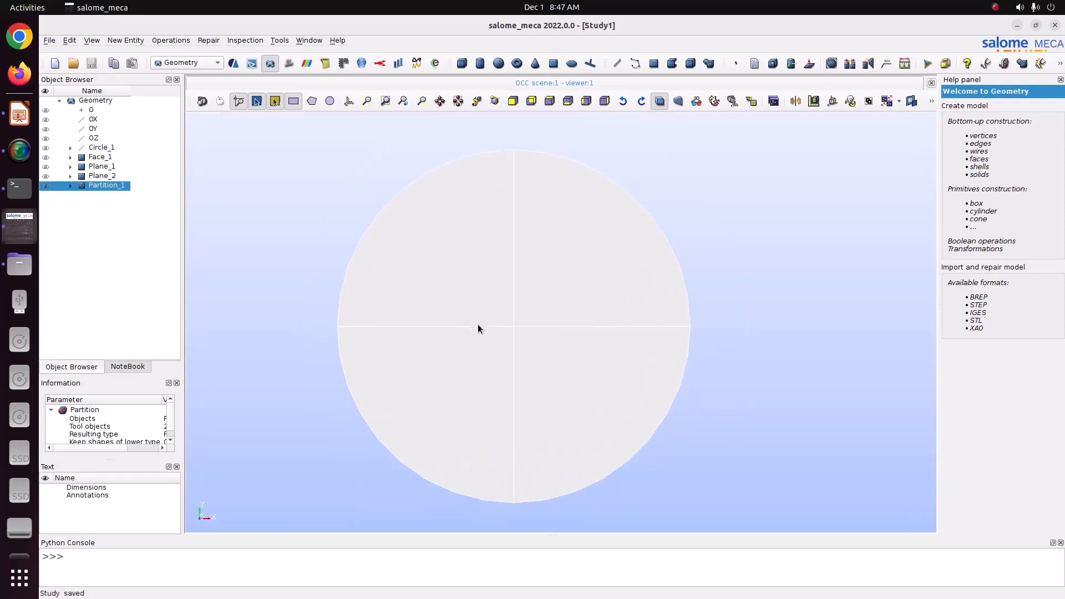
pyautogui.click(19, 114)
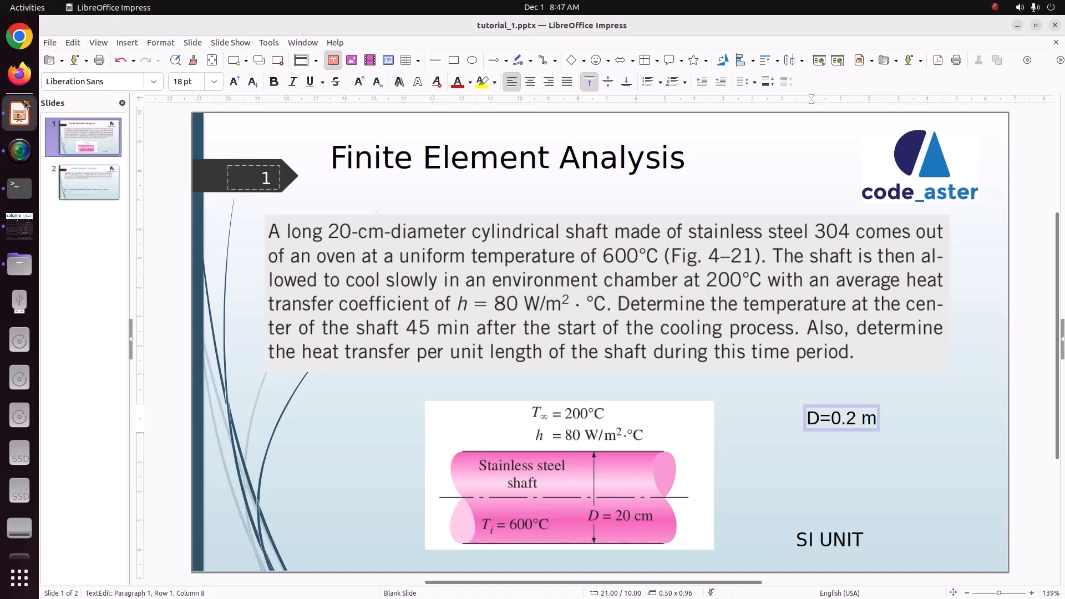
pyautogui.click(24, 227)
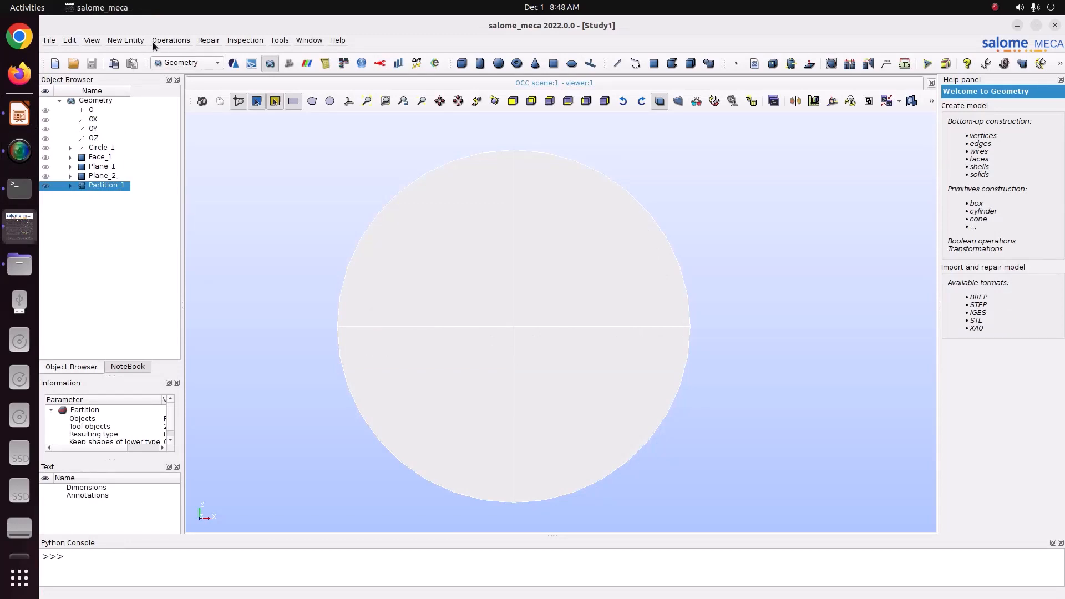
# Create an edge group named Convection on Partition_1 from the four arcs of the outer circle
pyautogui.click(131, 41)
pyautogui.moveTo(135, 92)
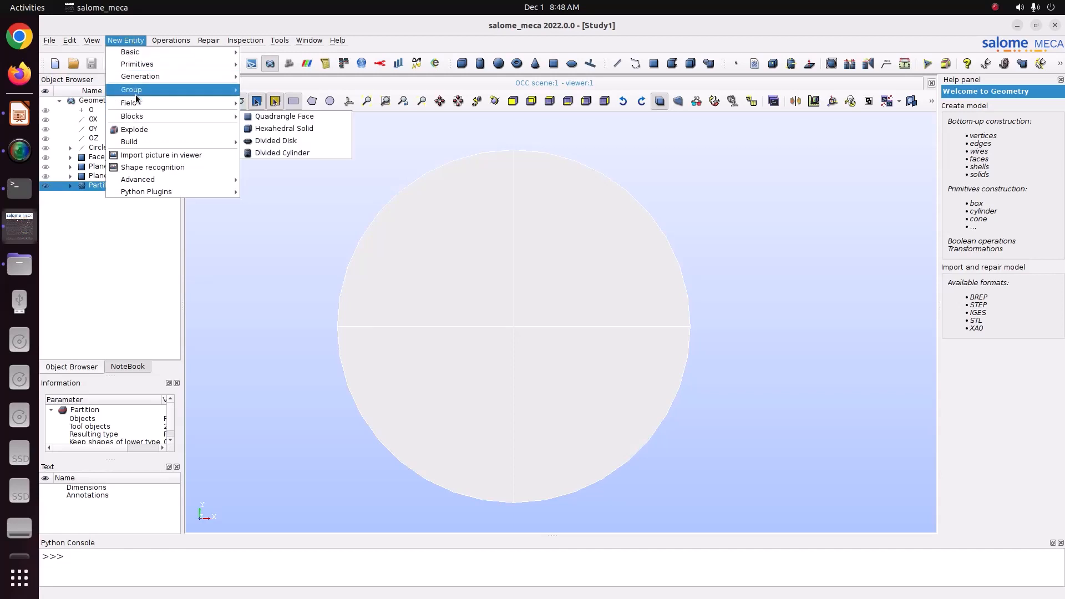
pyautogui.click(268, 90)
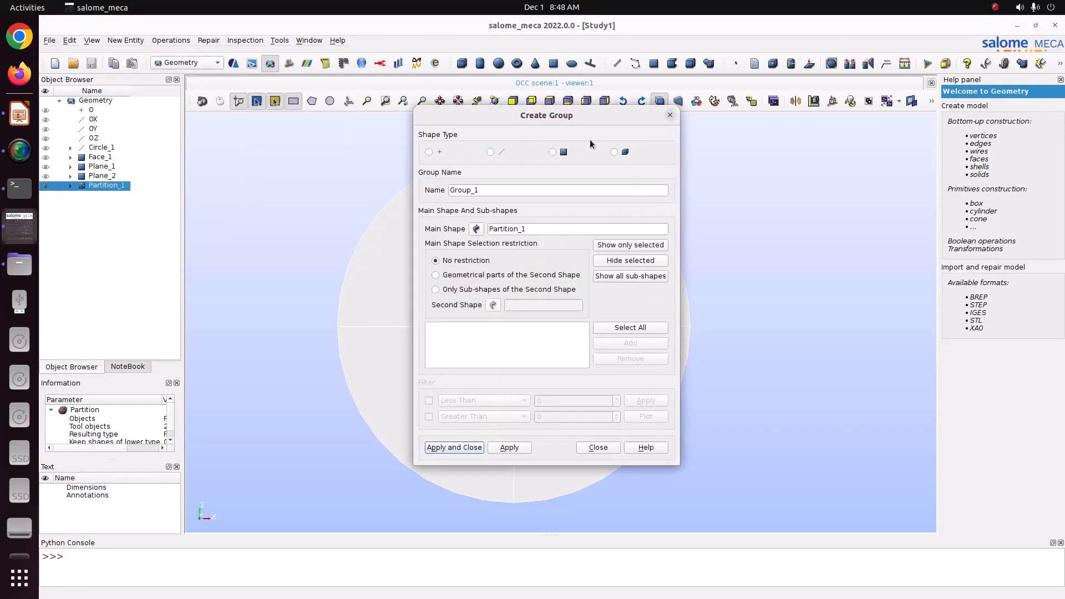
pyautogui.click(490, 152)
pyautogui.moveTo(539, 121); pyautogui.dragTo(846, 79)
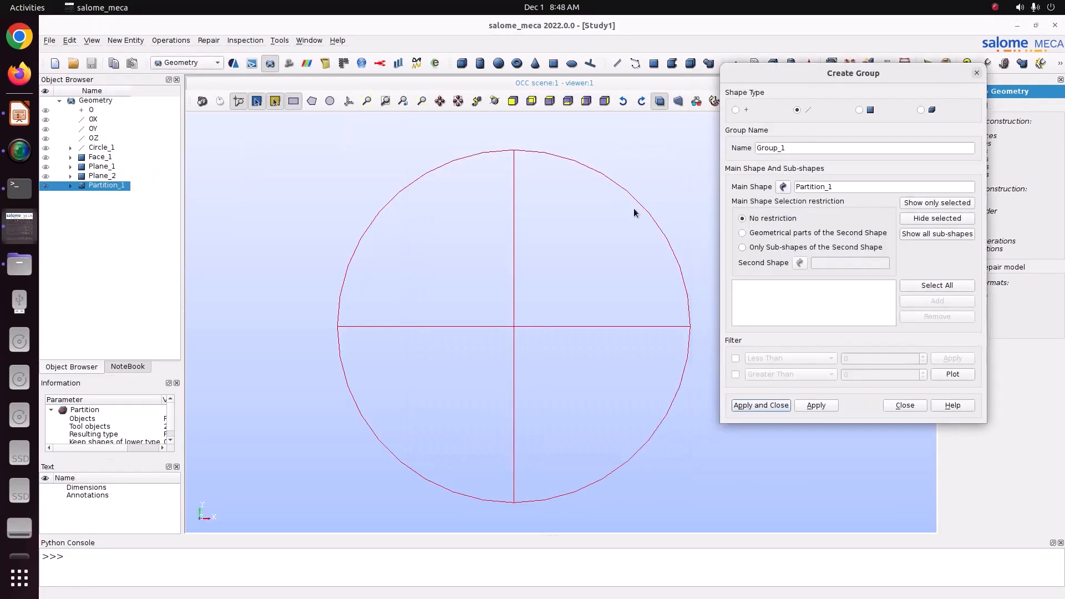
pyautogui.click(642, 209)
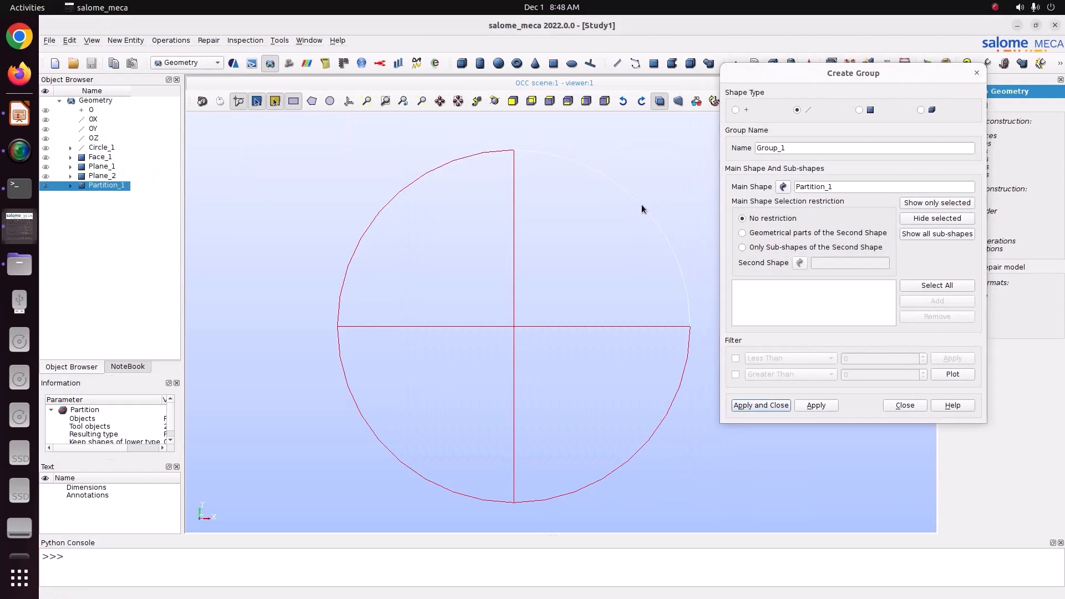
pyautogui.keyDown('shift'); pyautogui.click(452, 163); pyautogui.keyUp('shift')
pyautogui.keyDown('shift'); pyautogui.click(349, 388); pyautogui.keyUp('shift')
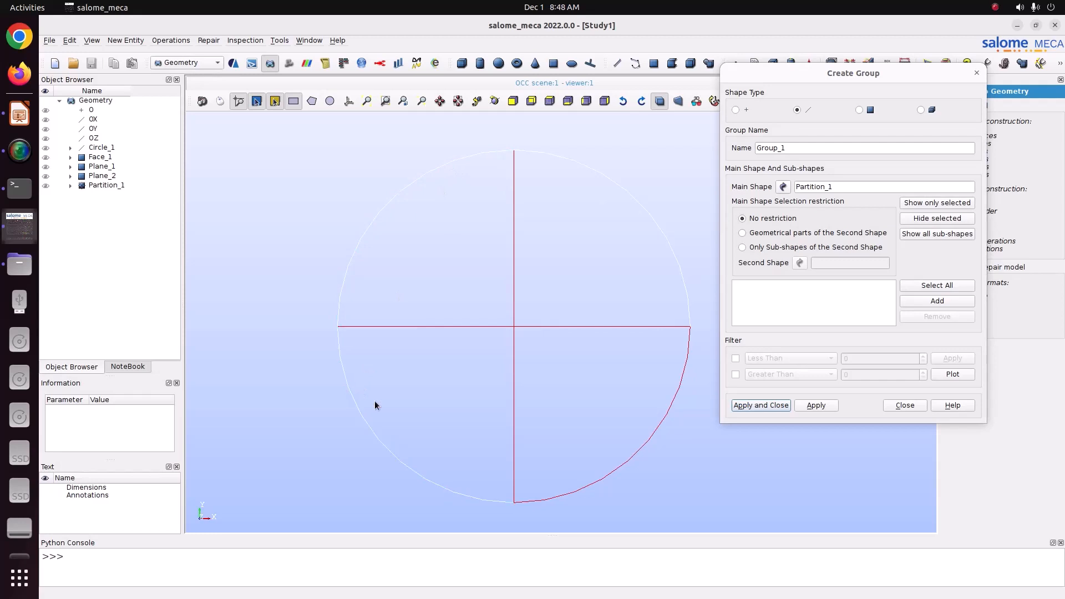
pyautogui.keyDown('shift'); pyautogui.click(591, 489); pyautogui.keyUp('shift')
pyautogui.click(937, 303)
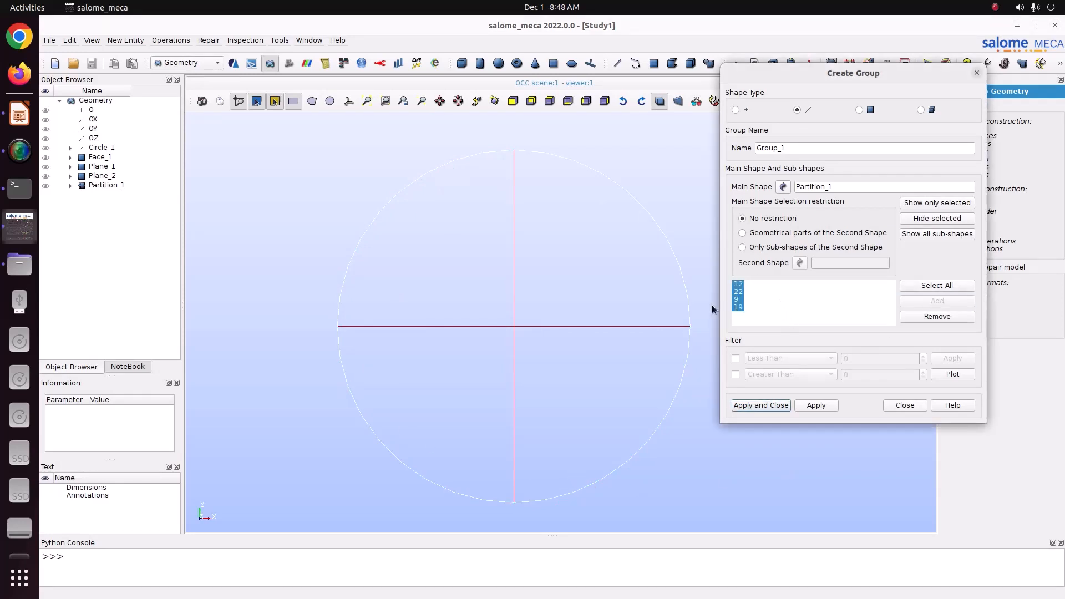
pyautogui.doubleClick(801, 146)
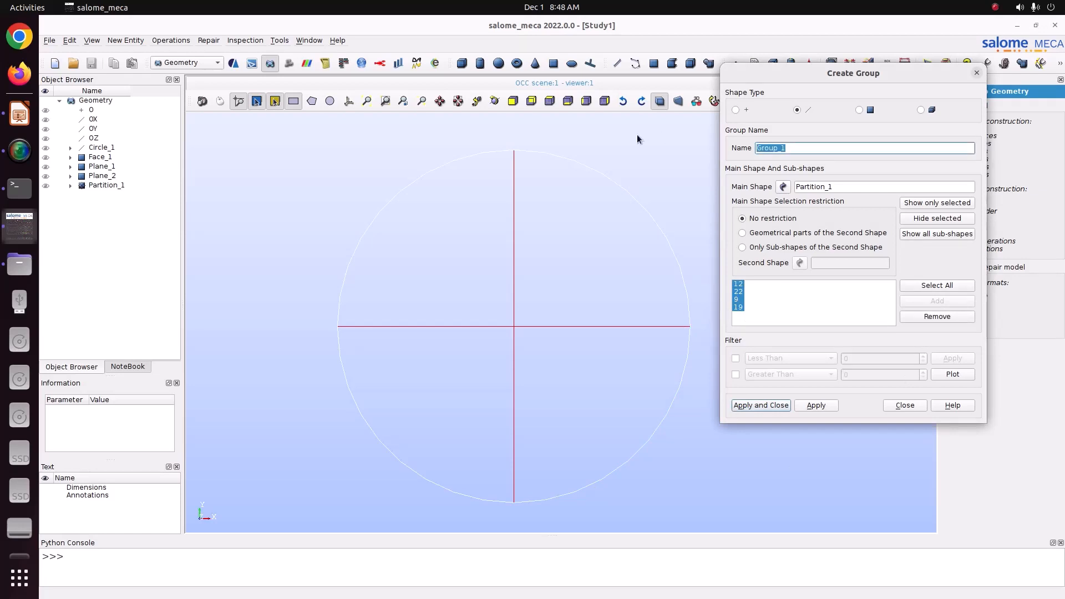
pyautogui.write('Convection')
pyautogui.click(814, 405)
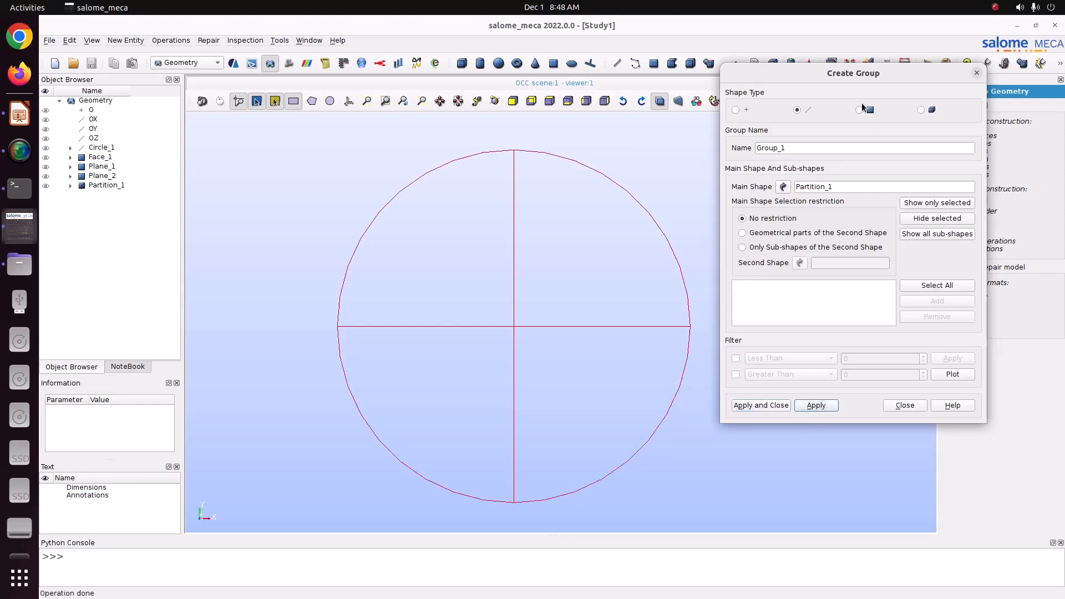
# Create a face group containing all faces of Partition_1, keeping the default name Group_1
pyautogui.click(865, 109)
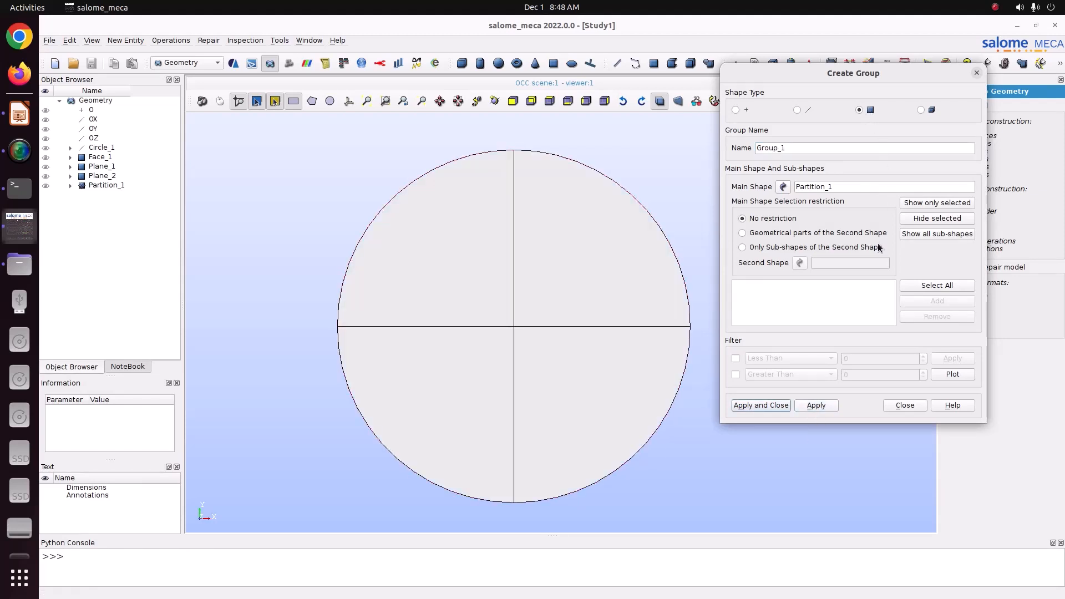
pyautogui.click(923, 286)
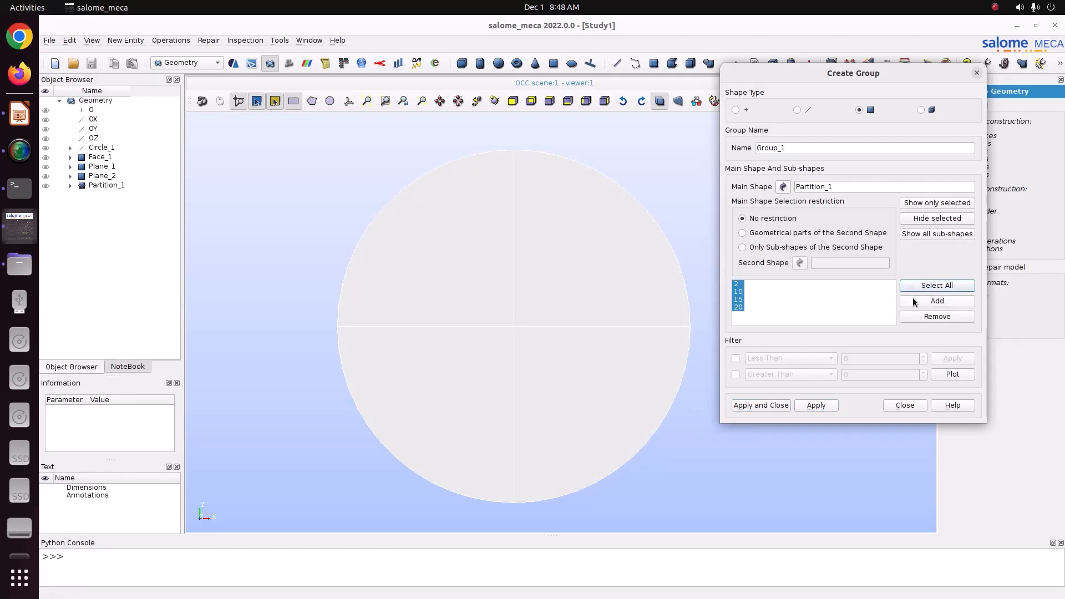
pyautogui.click(770, 405)
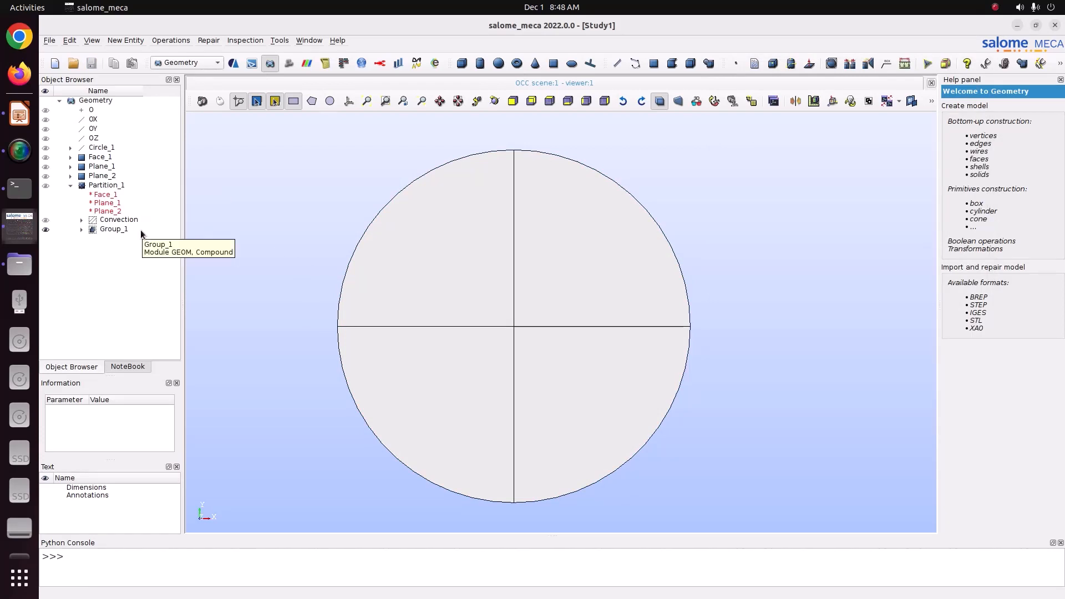
# Switch to the Mesh module and set up a new mesh on Partition_1 with the NETGEN 1D-2D algorithm
pyautogui.click(188, 65)
pyautogui.click(193, 78)
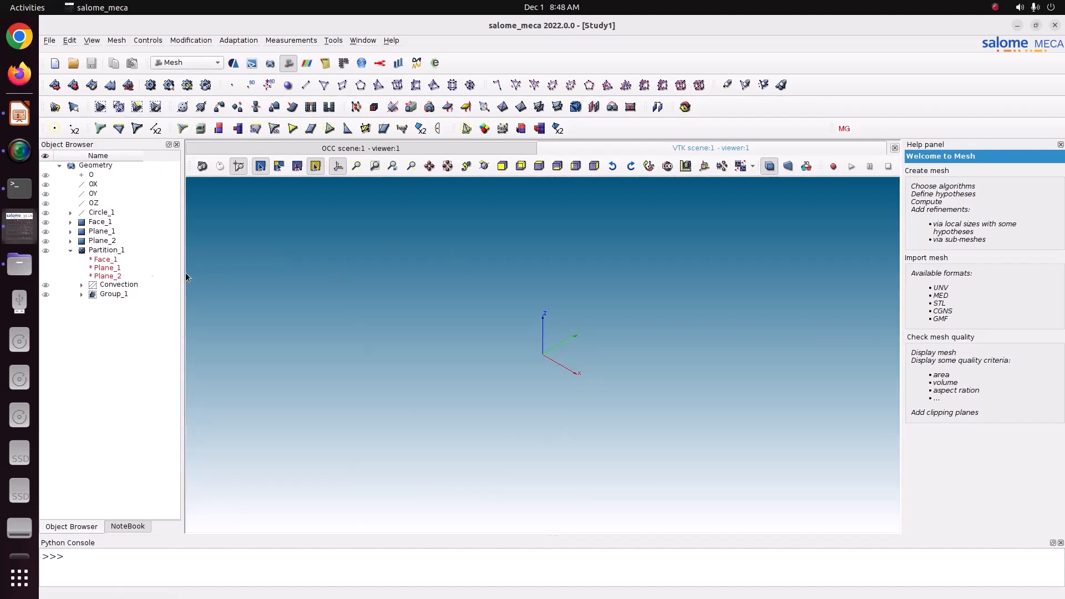
pyautogui.click(104, 251)
pyautogui.click(118, 41)
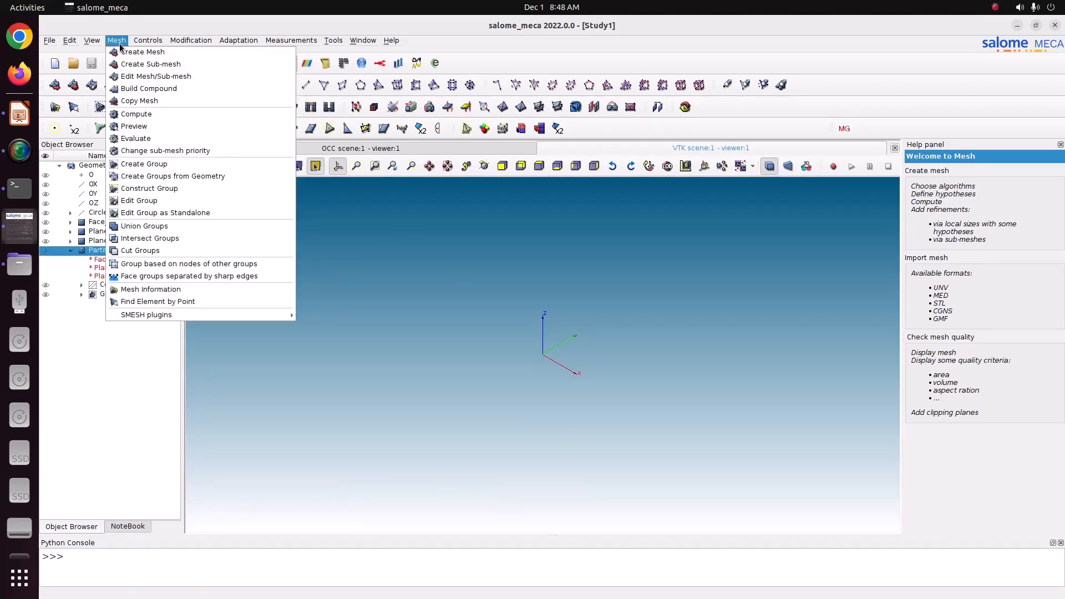
pyautogui.click(133, 48)
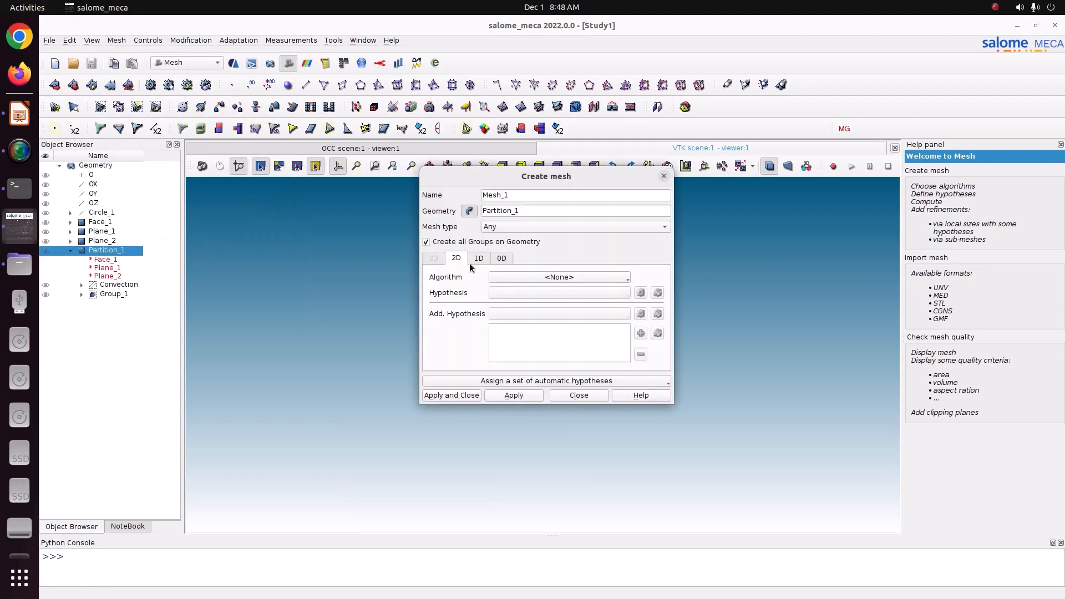
pyautogui.click(517, 279)
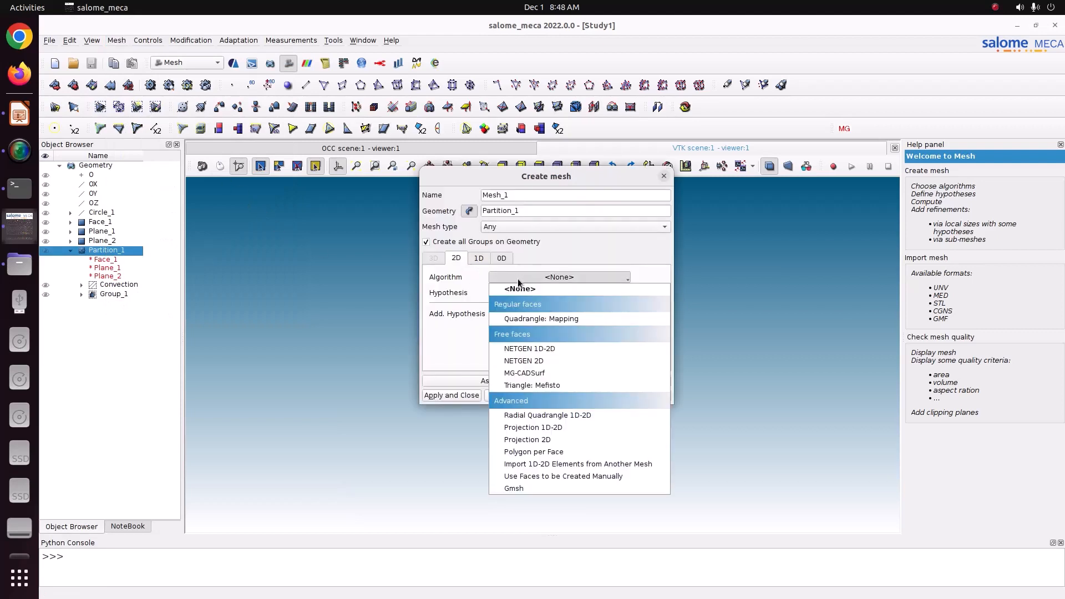
pyautogui.click(543, 349)
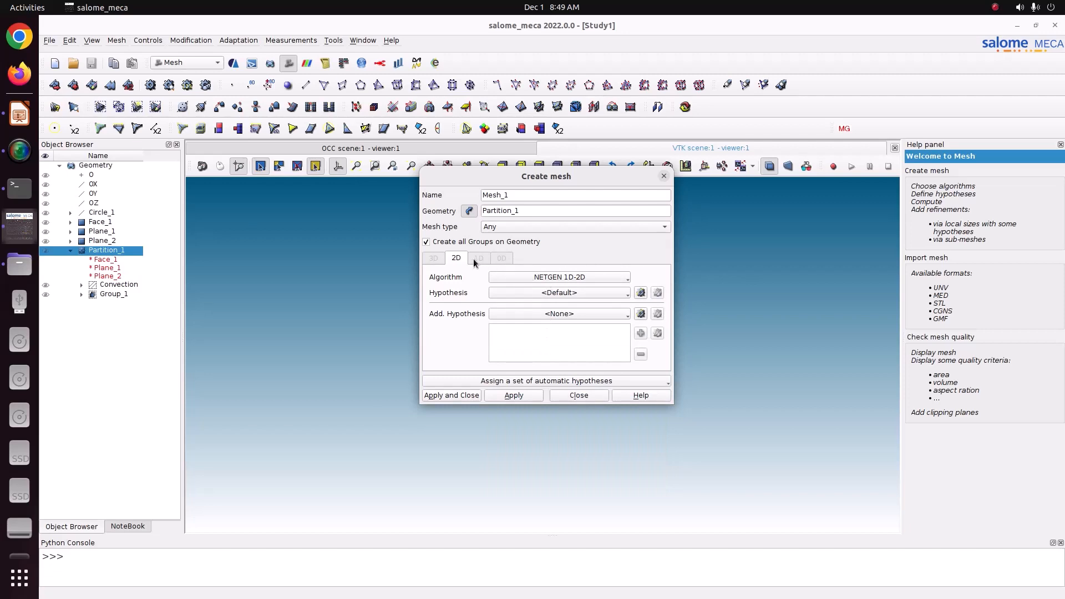
# Add a NETGEN 2D Simple Parameters hypothesis with a local length of 0.005
pyautogui.click(641, 293)
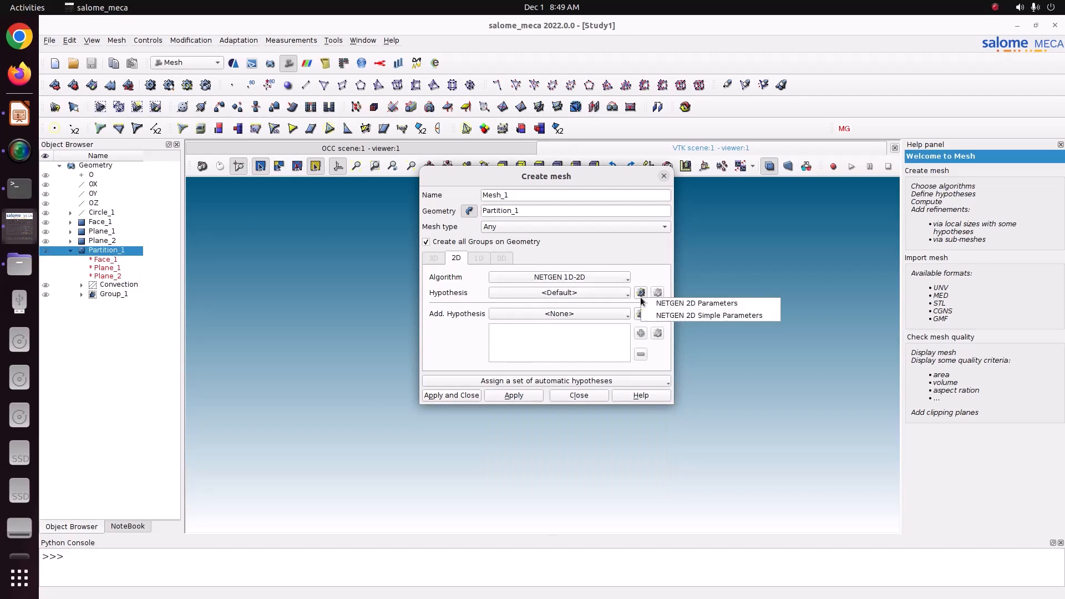
pyautogui.click(669, 318)
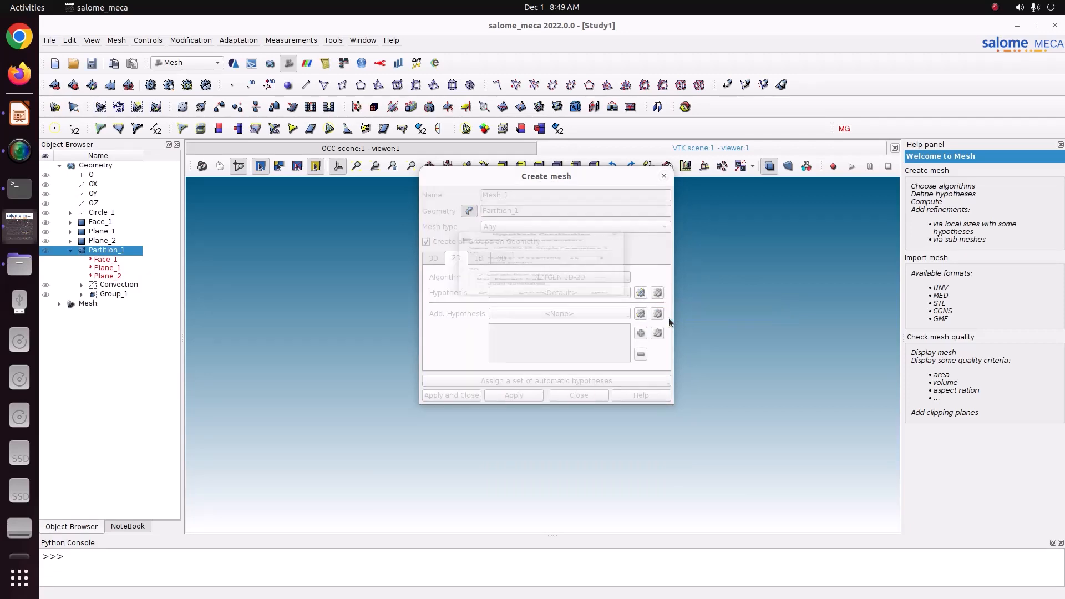
pyautogui.click(480, 261)
pyautogui.moveTo(591, 261); pyautogui.dragTo(509, 250)
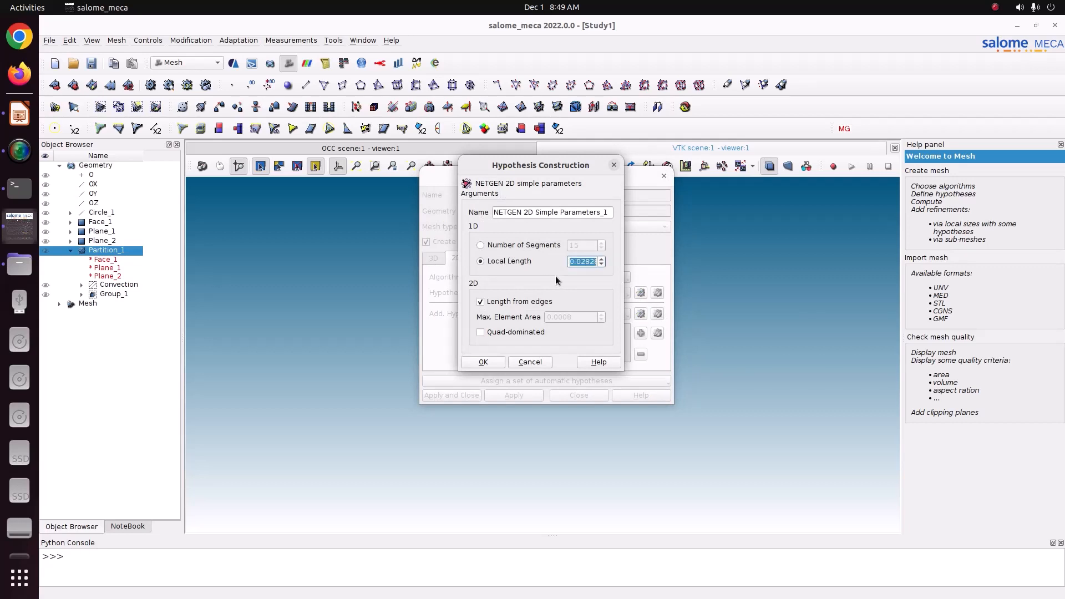
pyautogui.write('0.')
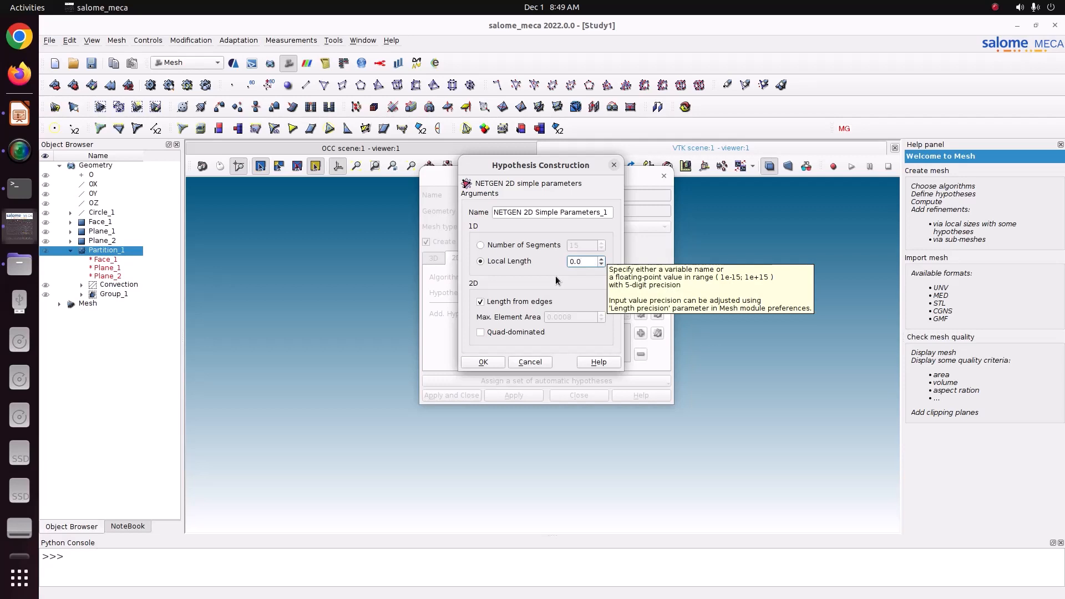
pyautogui.write('005')
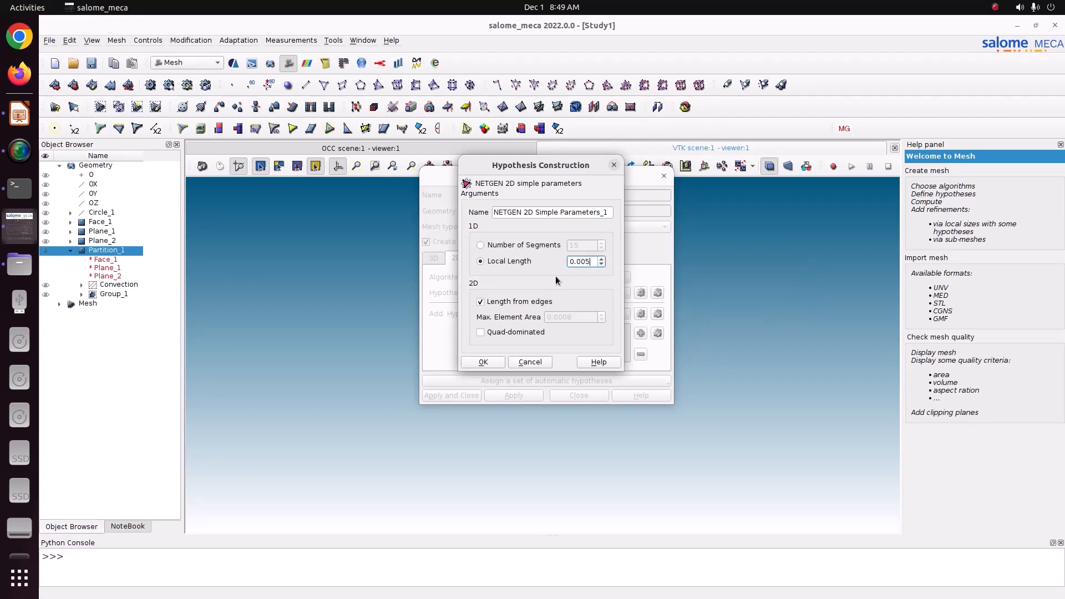
pyautogui.click(483, 362)
# Create Mesh_1 with the chosen algorithm and hypothesis, and compute it
pyautogui.click(464, 395)
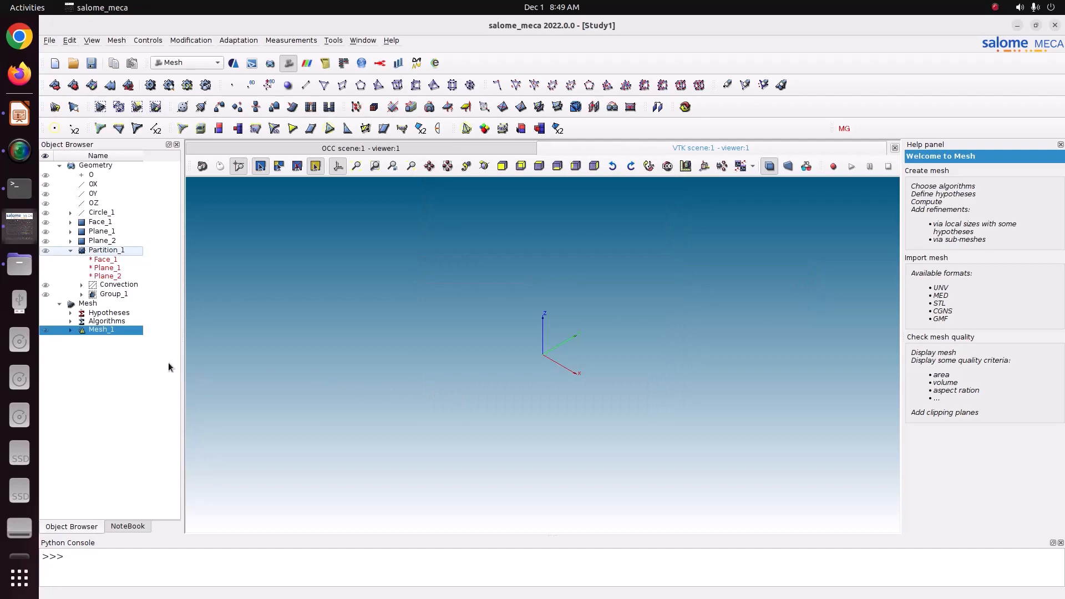
pyautogui.rightClick(111, 333)
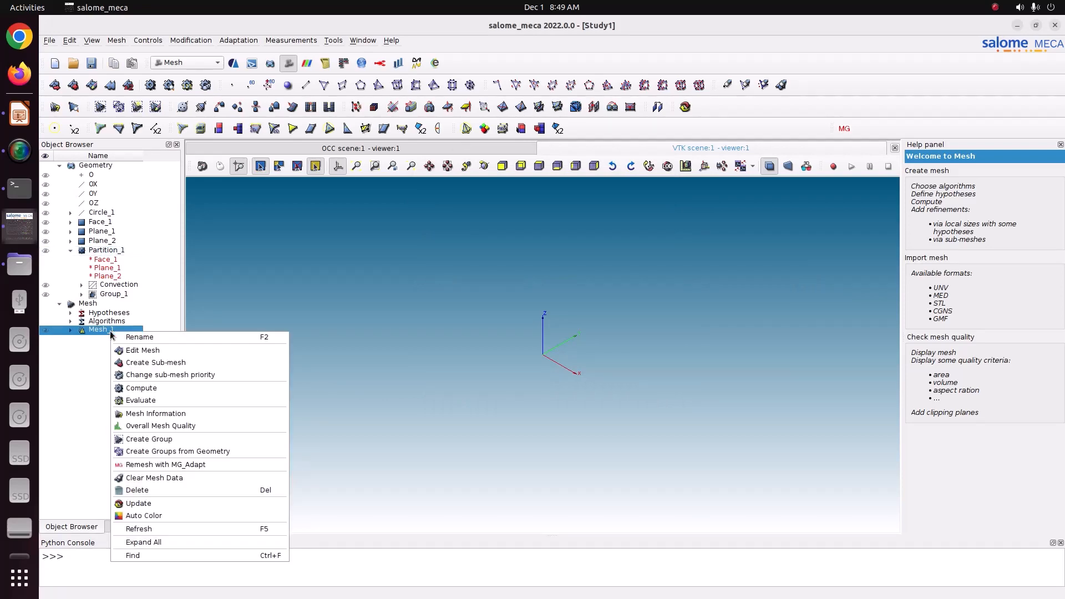
pyautogui.click(206, 390)
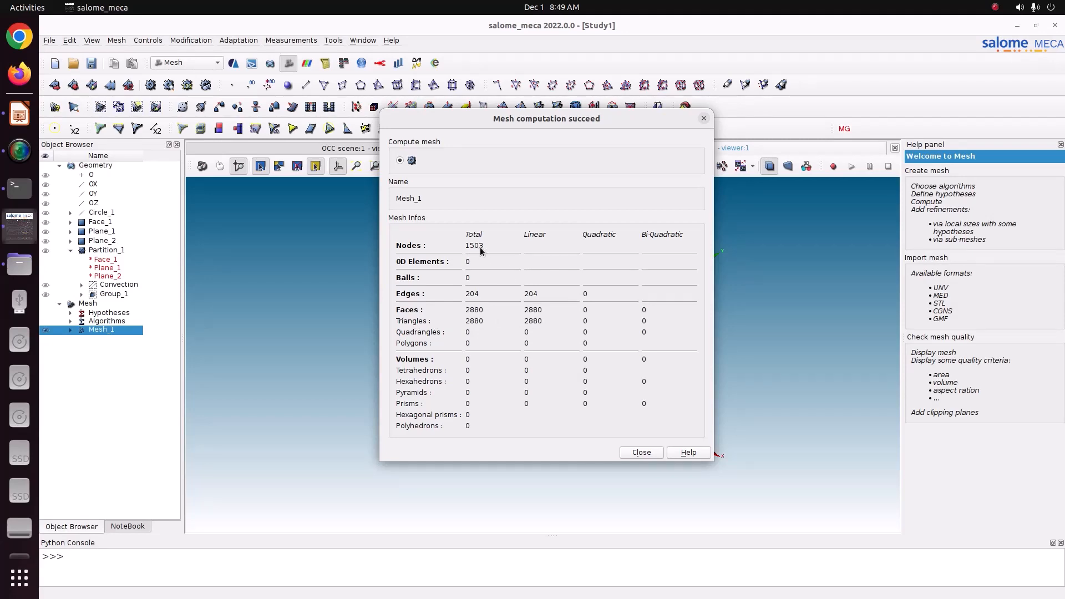
# Examine the triangular mesh of the circular section from the top view with the axis trihedron hidden
pyautogui.click(649, 452)
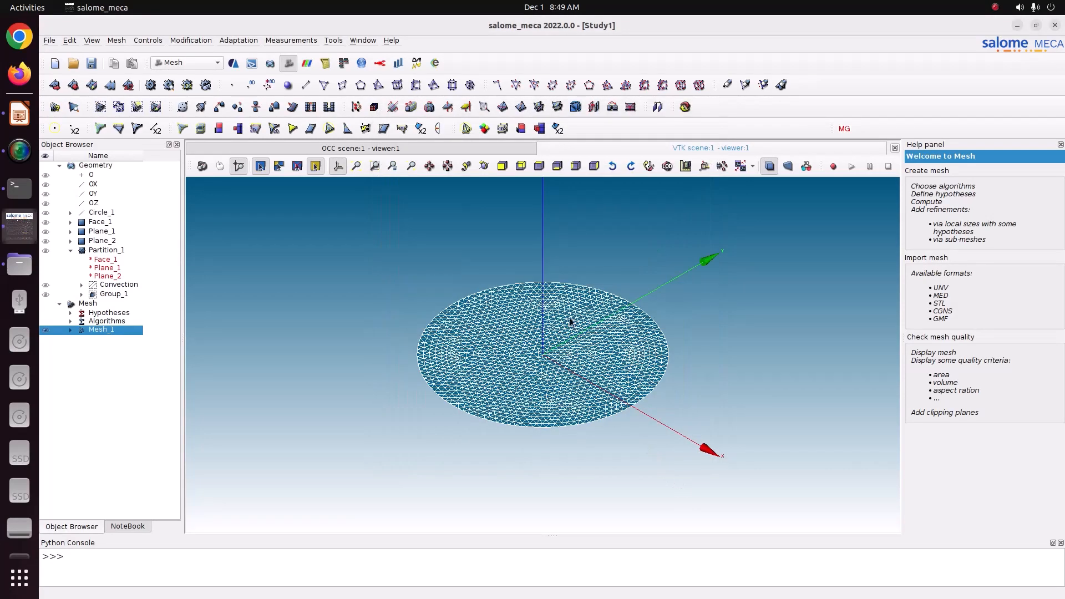
pyautogui.click(539, 166)
pyautogui.scroll(5, 528, 376)
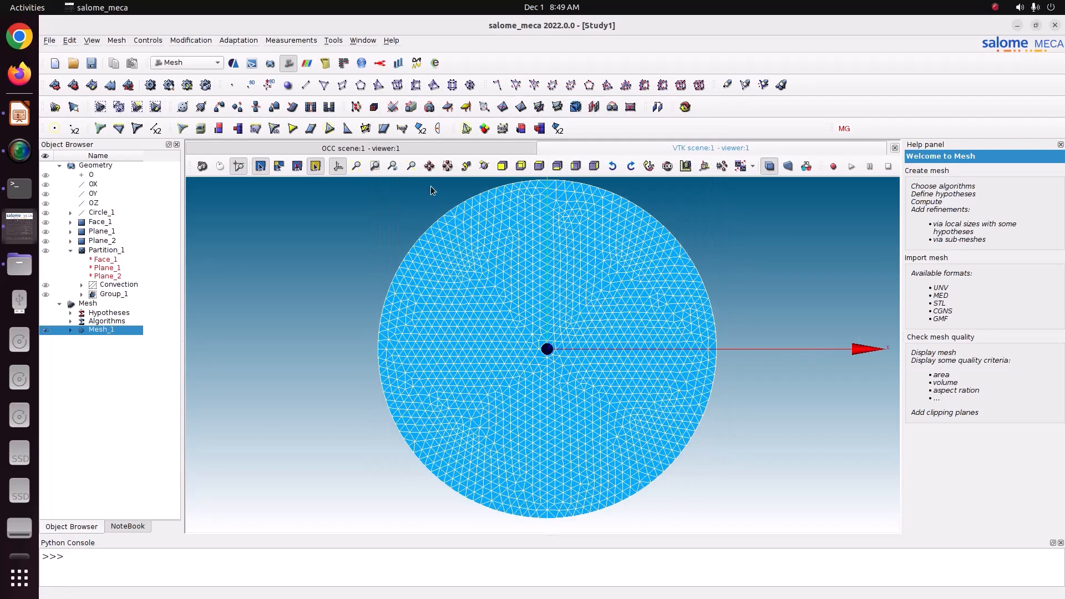
pyautogui.click(339, 166)
pyautogui.scroll(2, 530, 382)
pyautogui.scroll(3, 530, 381)
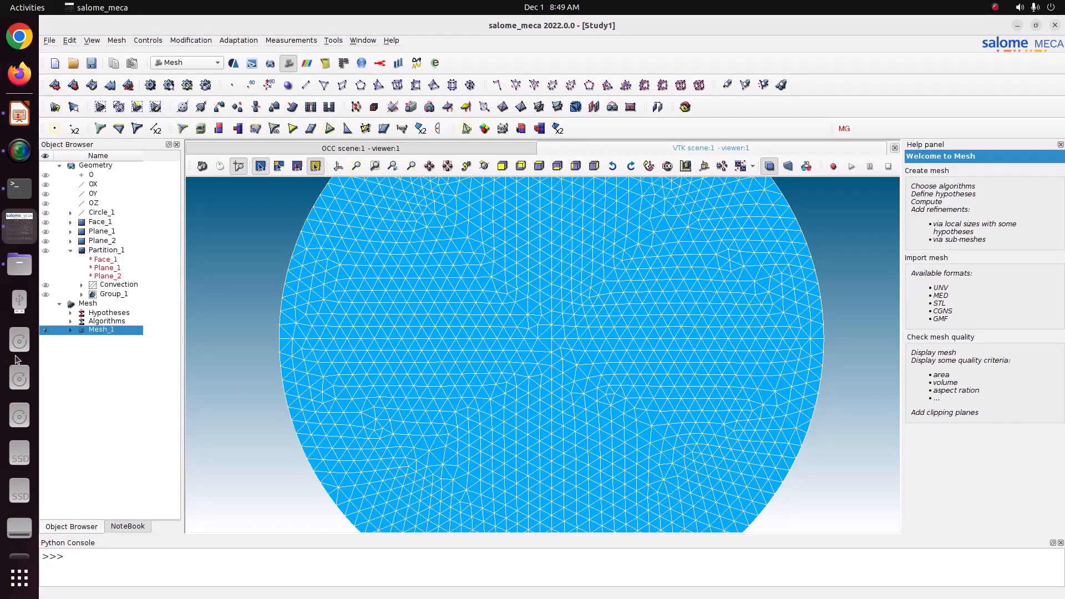
# Hide Mesh_1 and check its edge group Convection and face group Group_1 by showing and hiding them individually
pyautogui.click(70, 329)
pyautogui.click(82, 364)
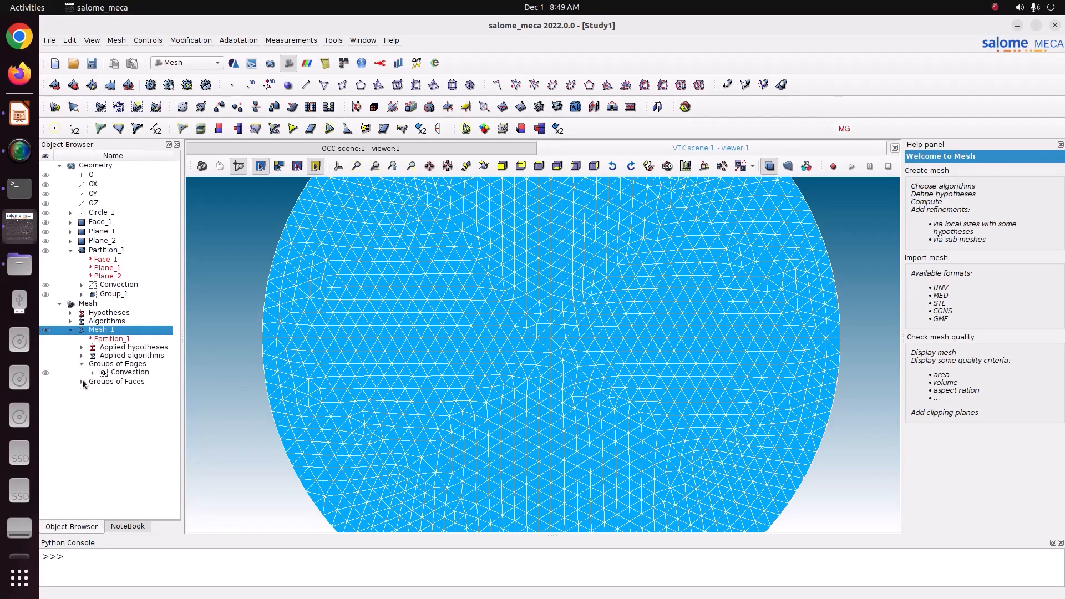
pyautogui.click(82, 381)
pyautogui.click(45, 330)
pyautogui.click(46, 372)
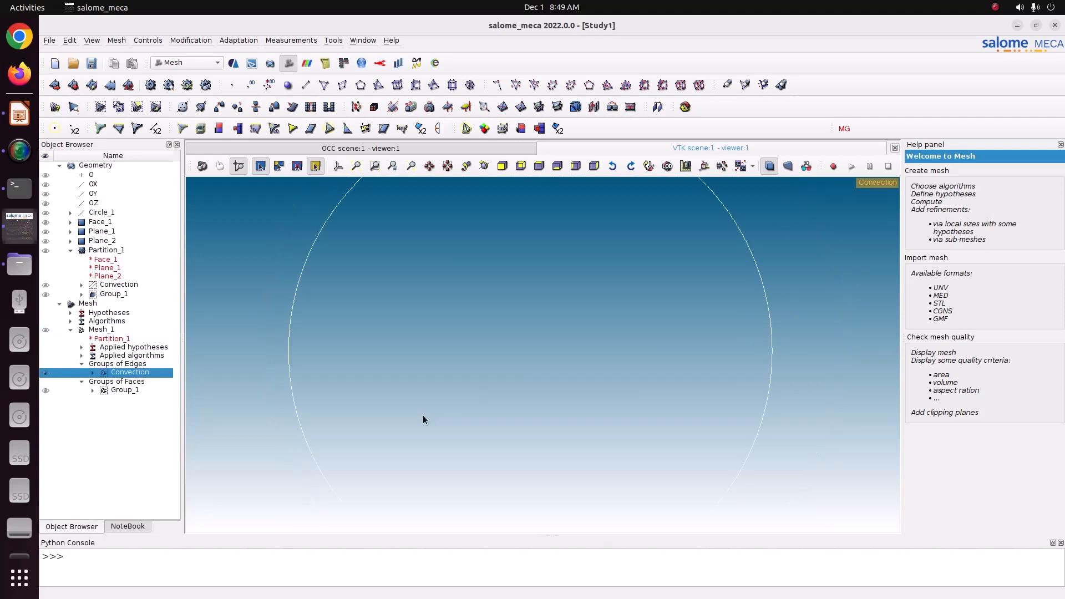
pyautogui.click(46, 391)
pyautogui.click(47, 391)
pyautogui.click(46, 373)
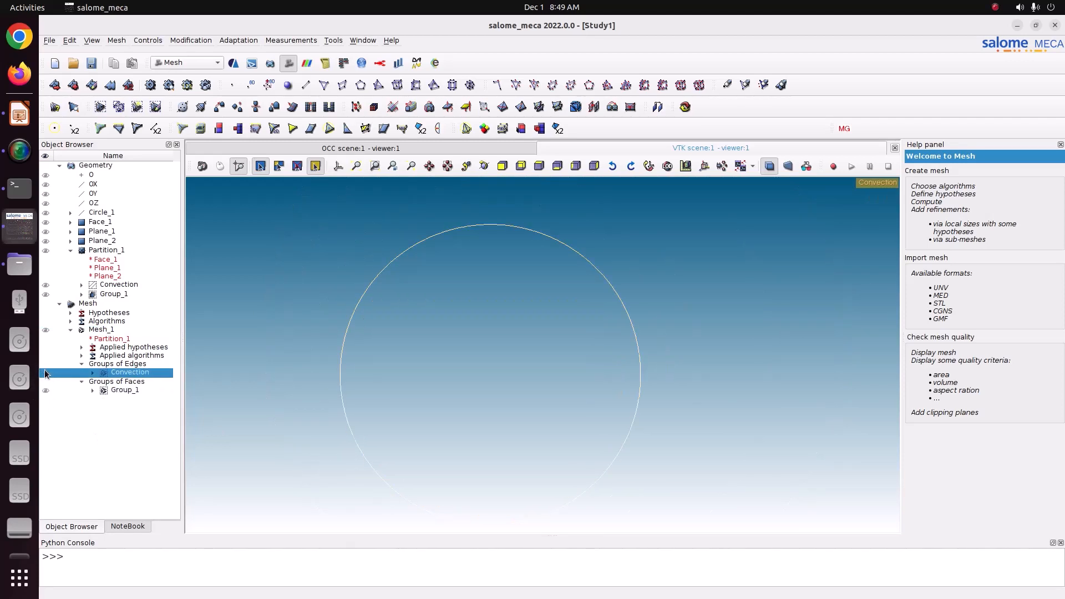
# Save the study and switch to the AsterStudy module with the stable code_aster version
pyautogui.click(92, 331)
pyautogui.click(91, 63)
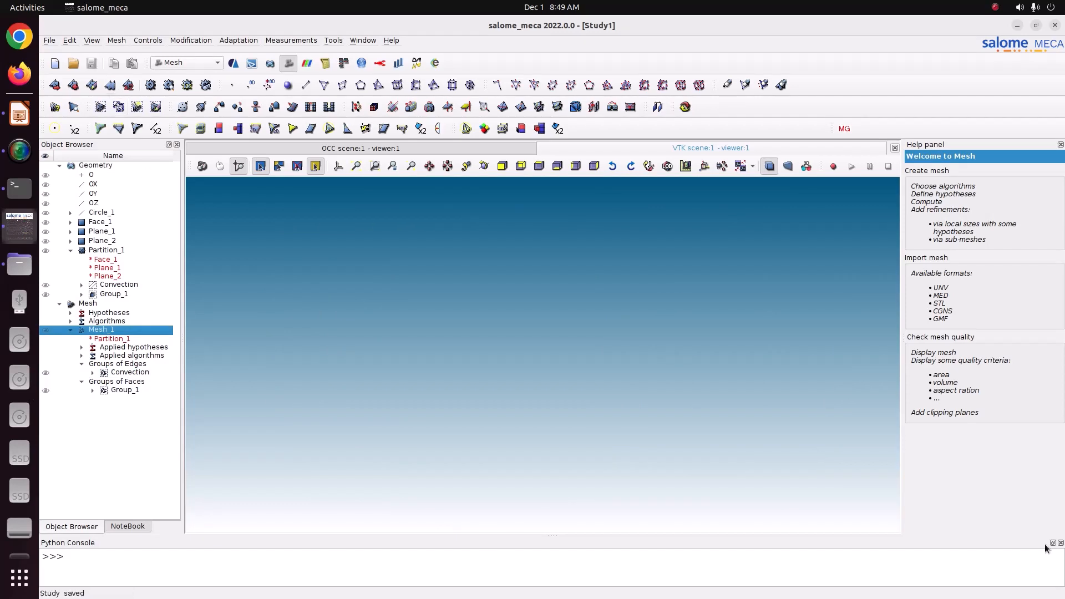
pyautogui.click(201, 63)
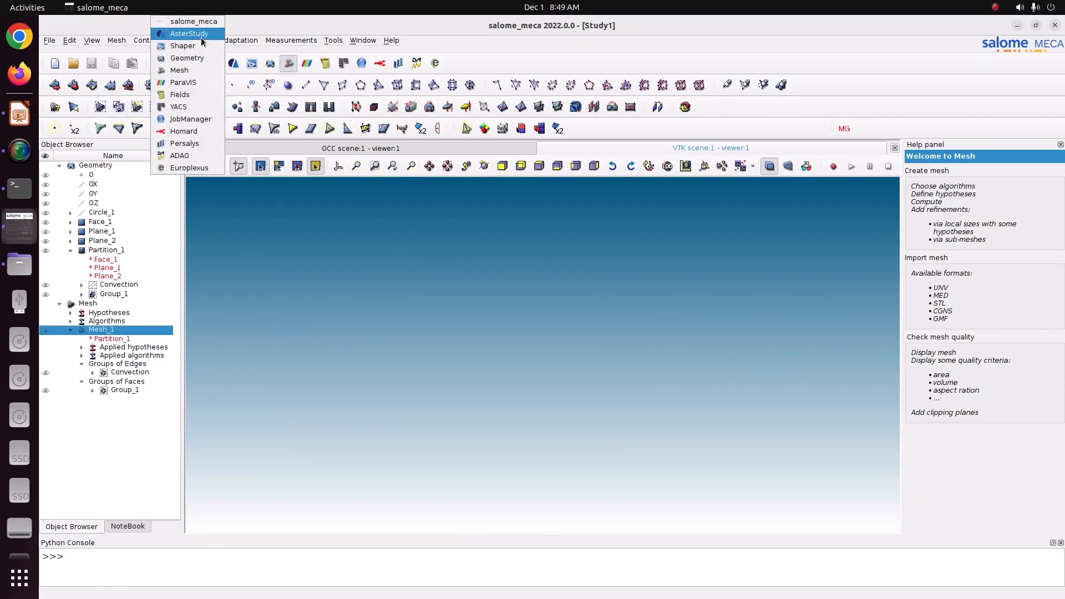
pyautogui.click(201, 42)
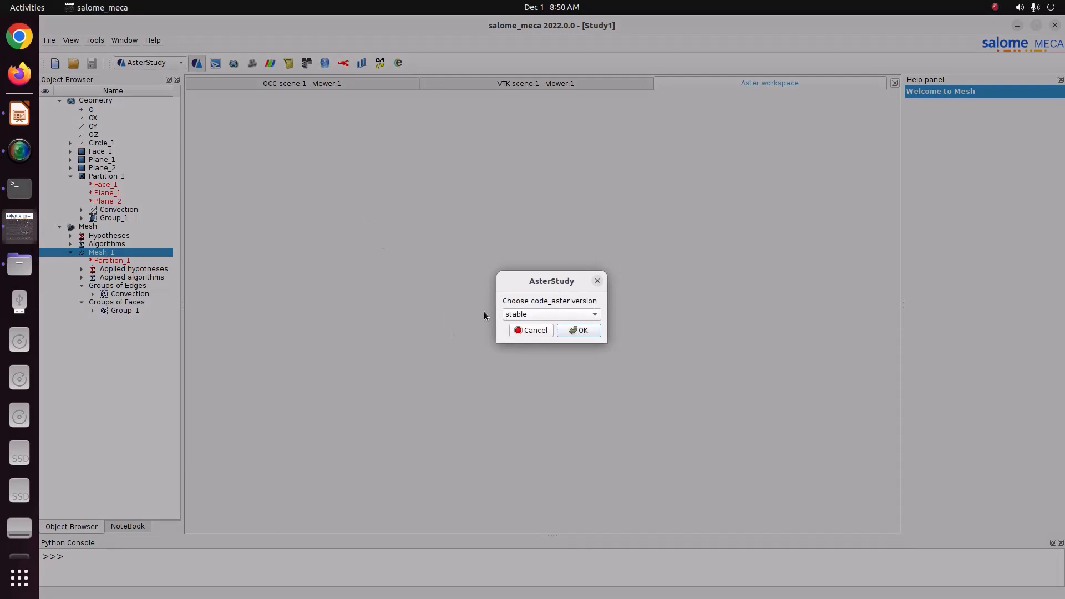
pyautogui.click(591, 331)
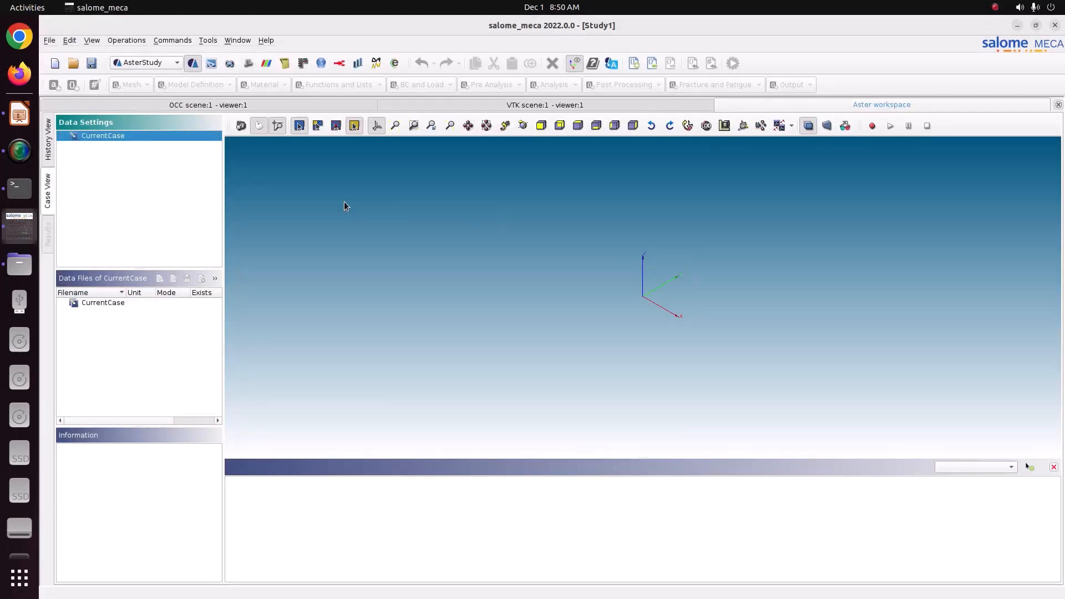
# Add a stage to CurrentCase and read Mesh_1 into it with the mesh file format Med
pyautogui.rightClick(136, 139)
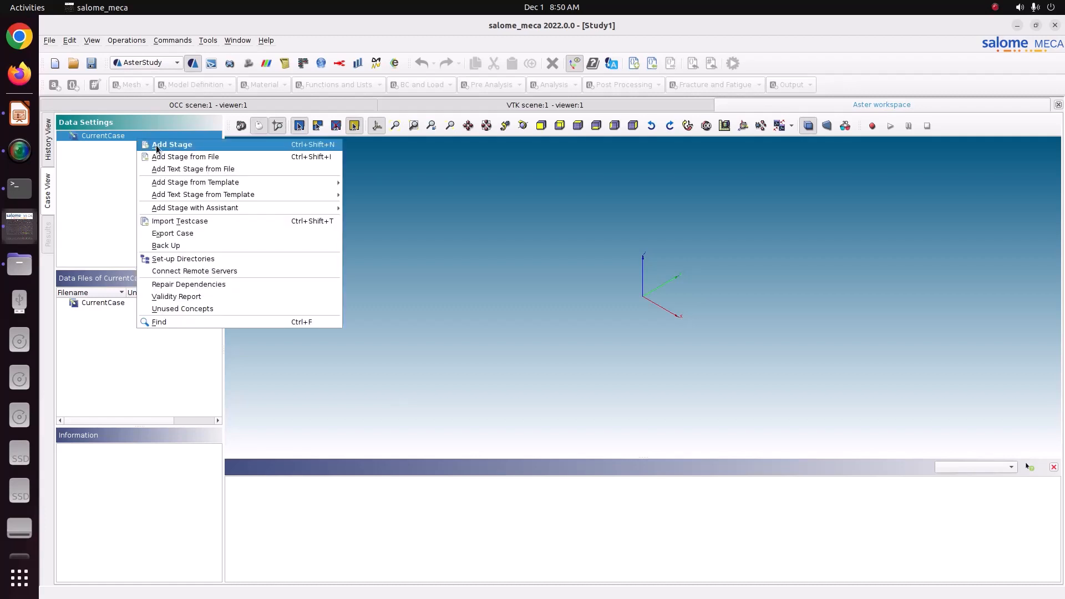
pyautogui.click(157, 145)
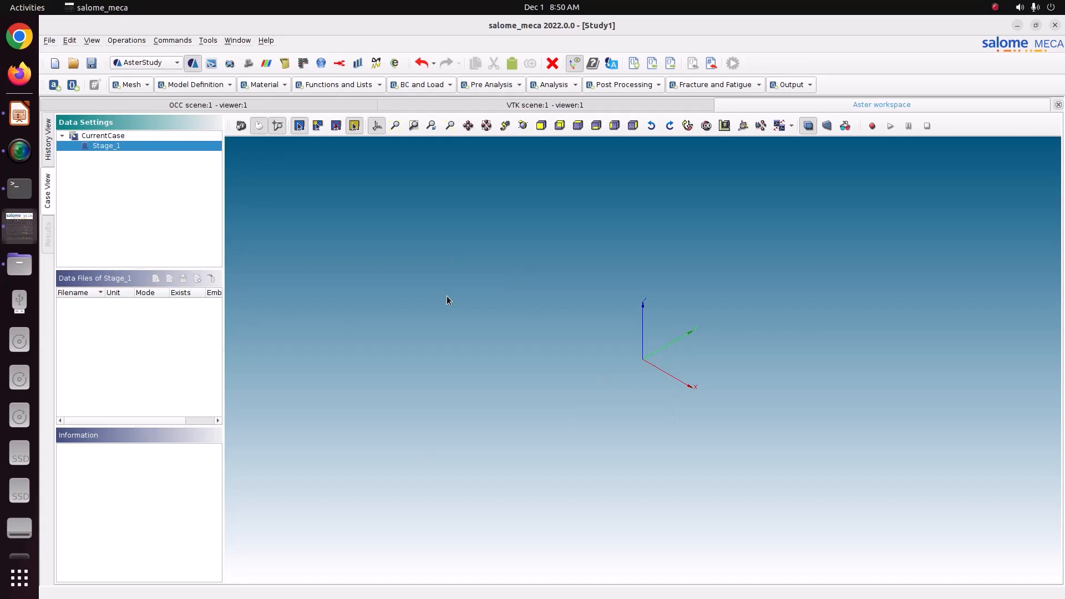
pyautogui.click(142, 85)
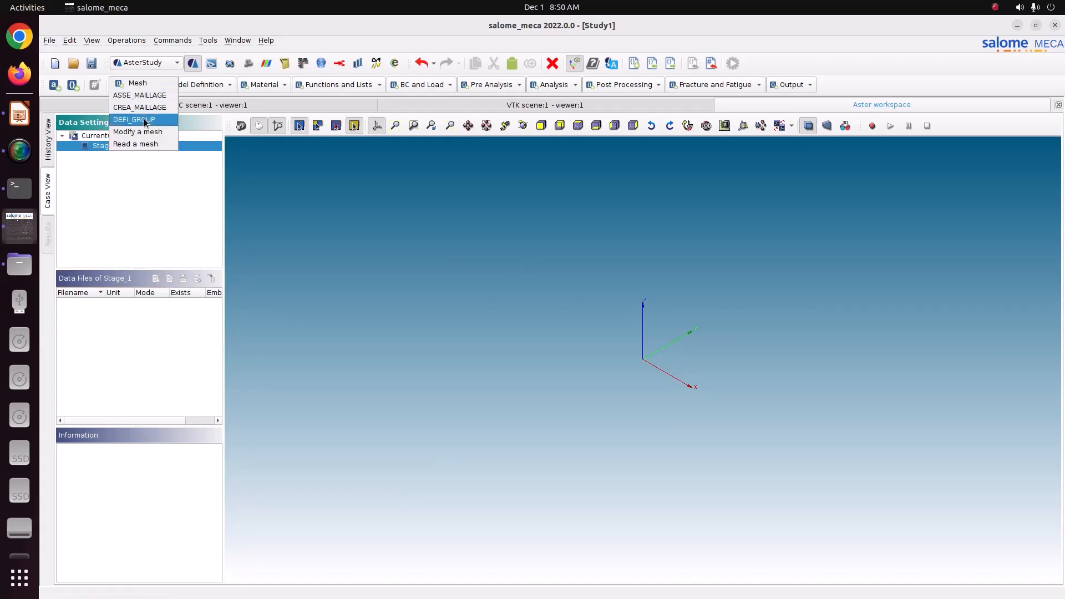
pyautogui.click(134, 145)
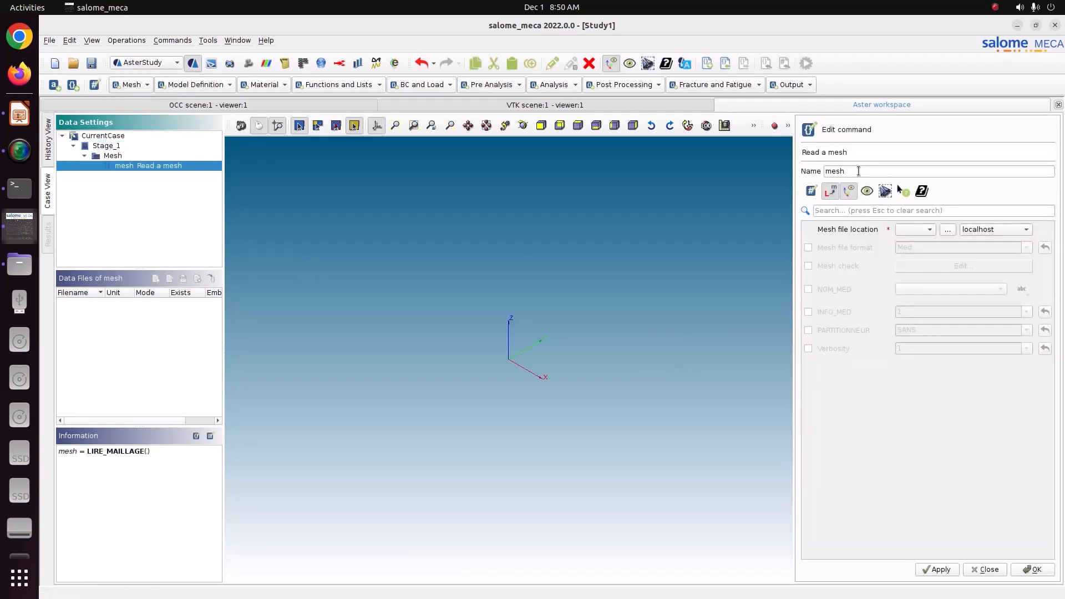
pyautogui.click(922, 231)
pyautogui.click(921, 230)
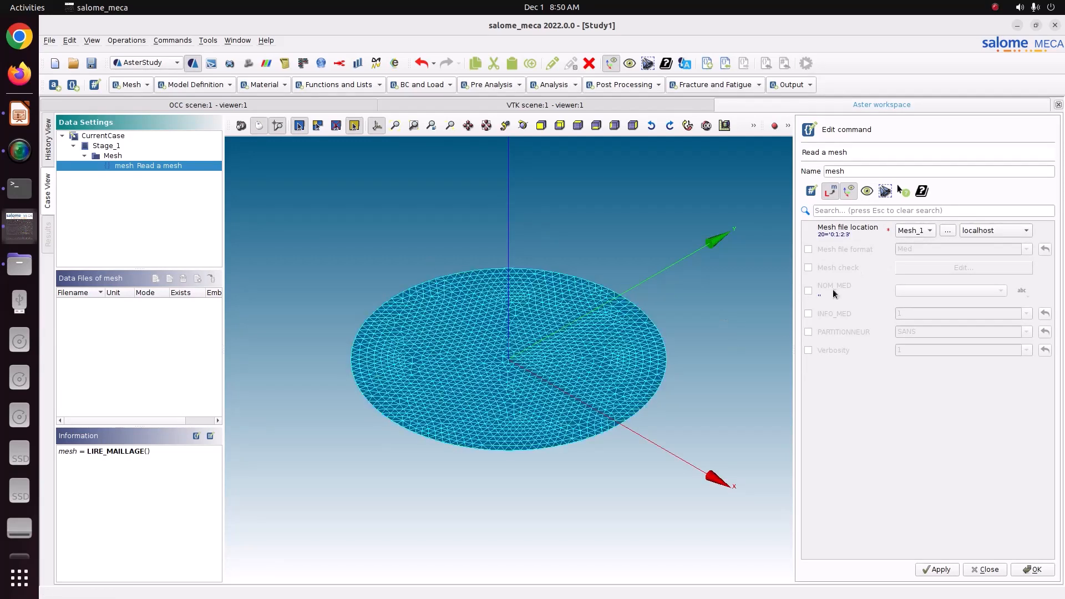
pyautogui.click(854, 249)
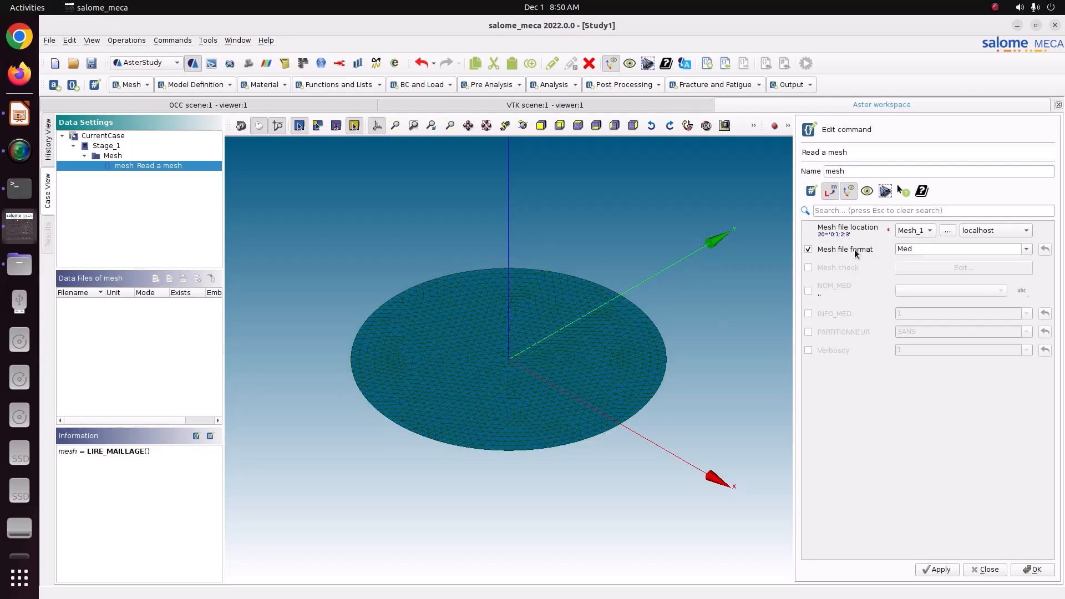
pyautogui.click(954, 571)
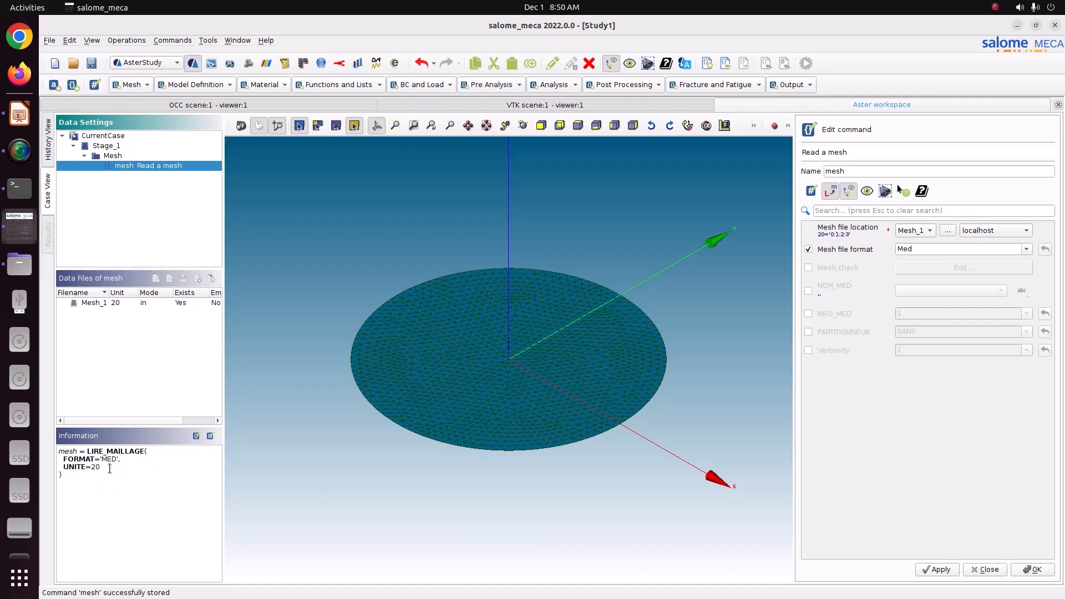
pyautogui.click(1033, 569)
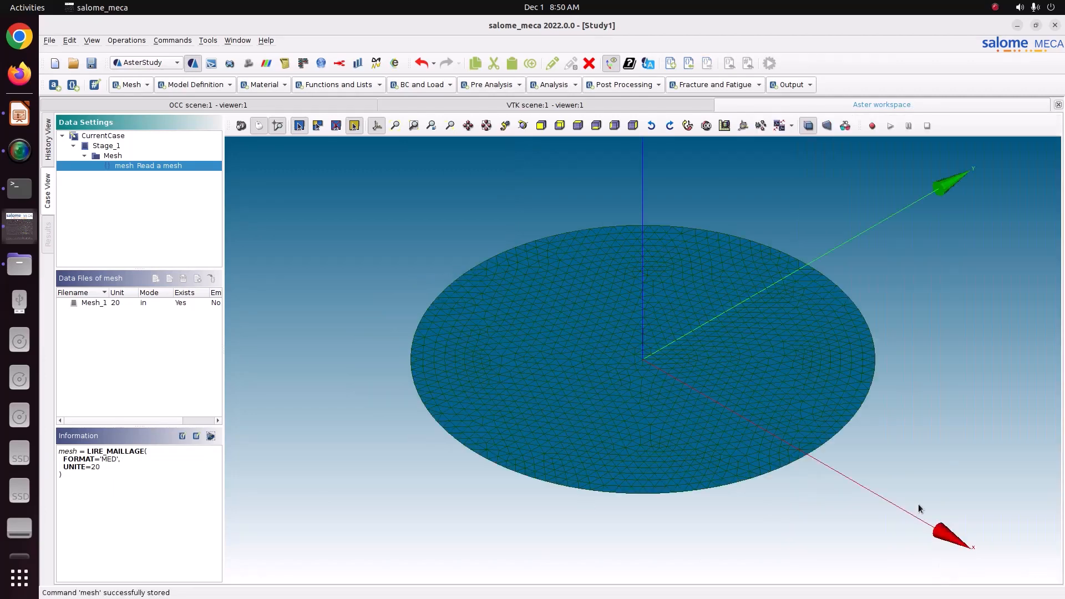
# Assign finite elements everywhere on the mesh with the Thermic phenomenon and the PLAN modelisation
pyautogui.click(185, 83)
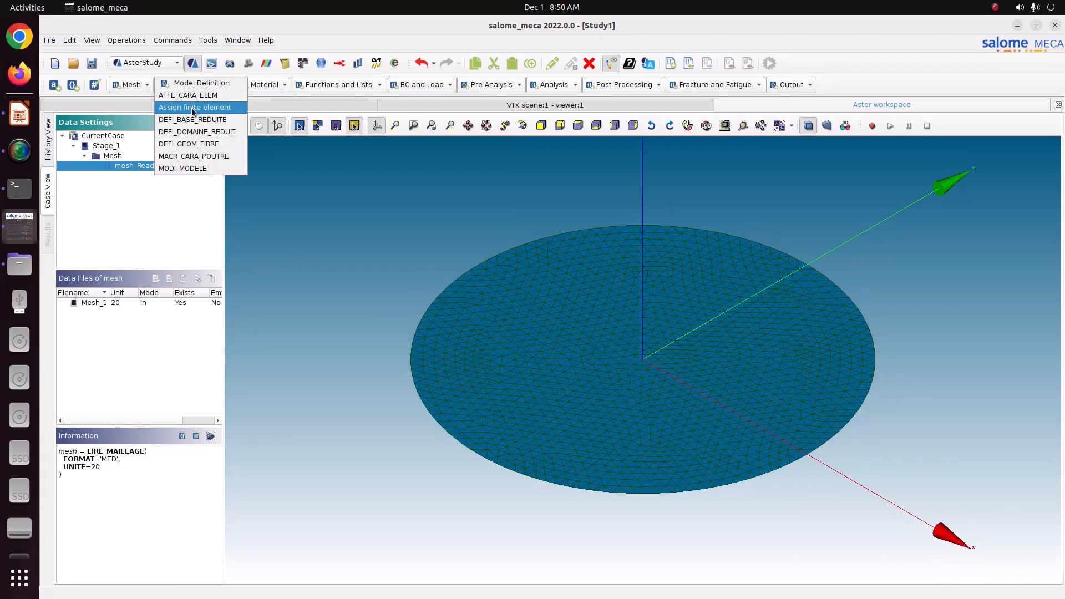
pyautogui.click(192, 107)
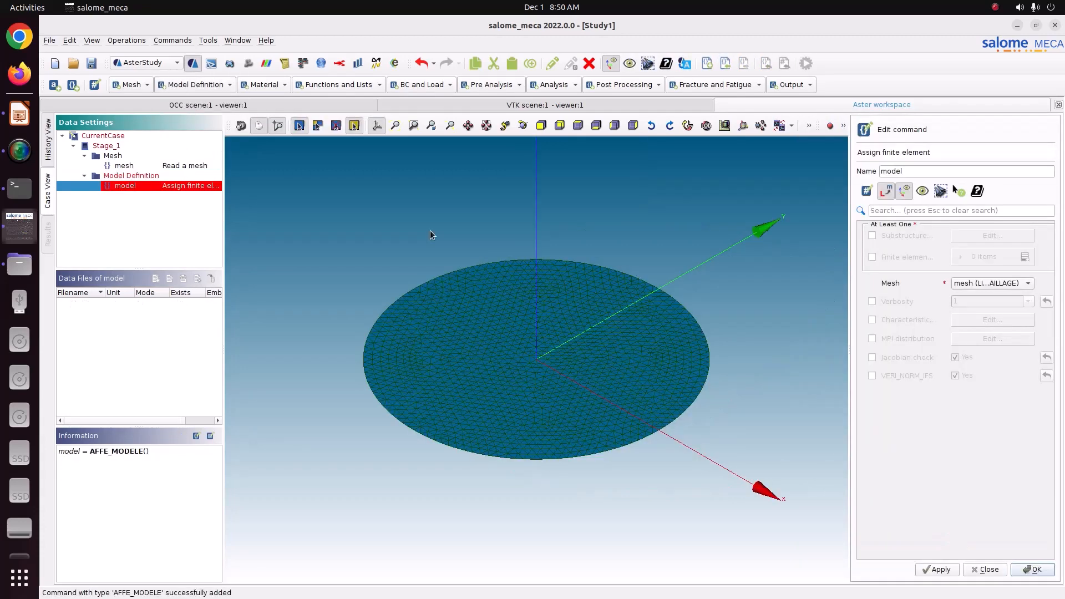
pyautogui.click(894, 257)
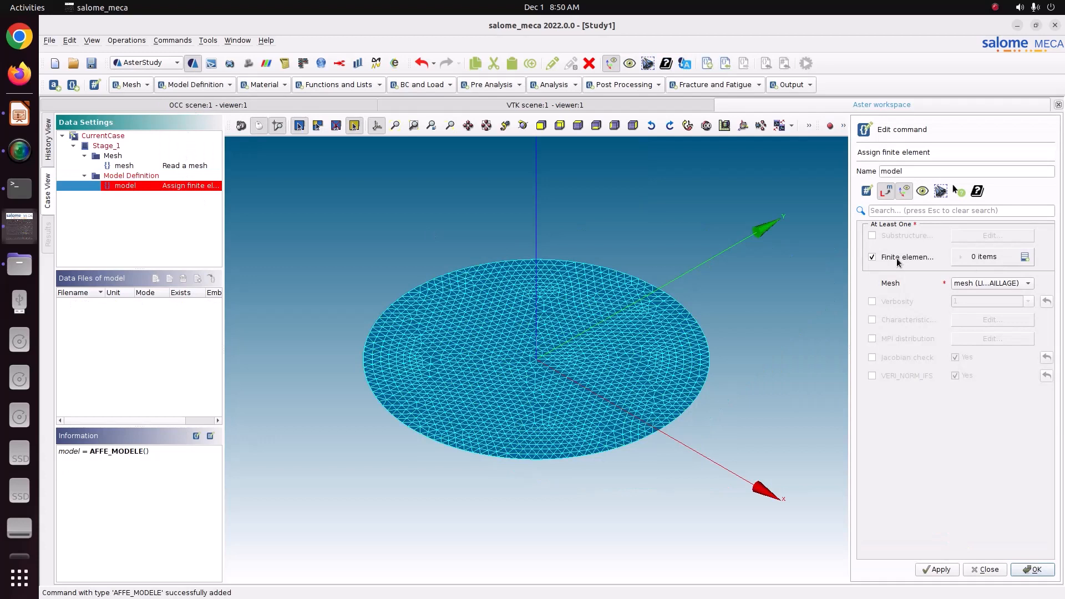
pyautogui.click(1025, 259)
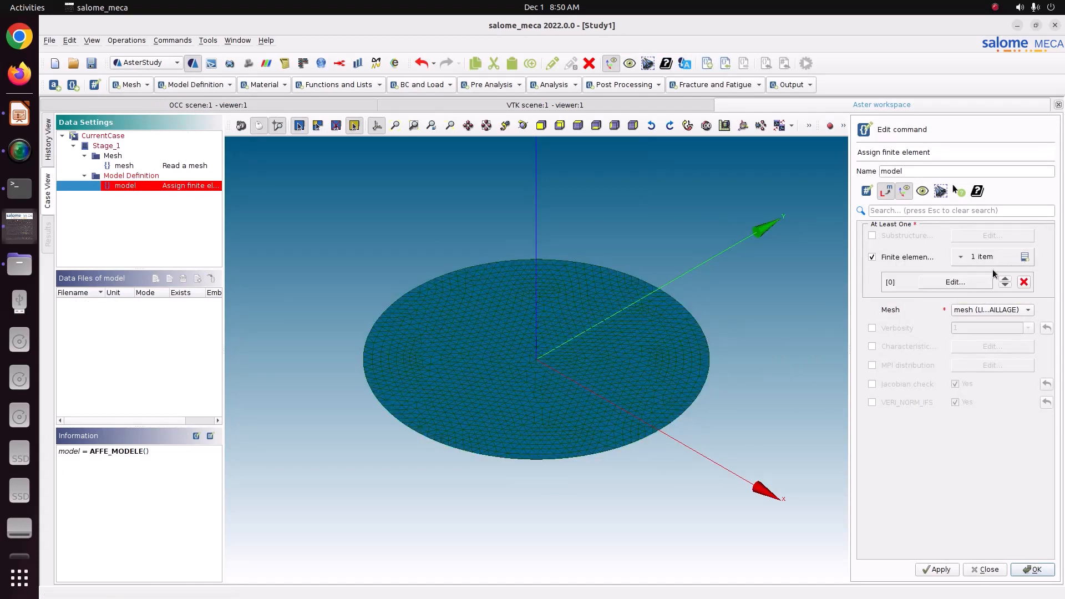
pyautogui.click(963, 283)
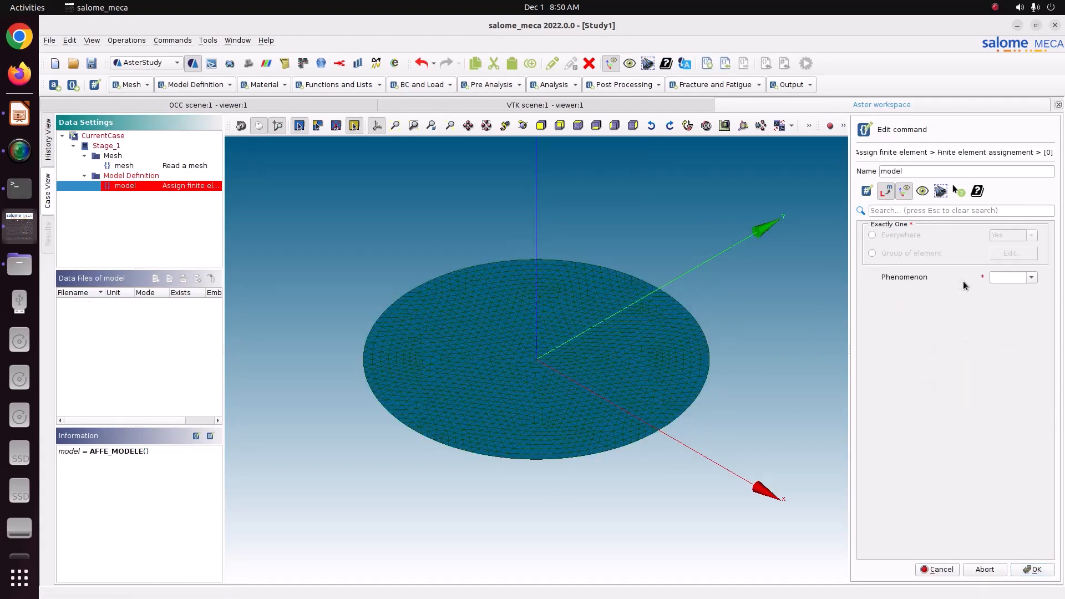
pyautogui.click(920, 253)
pyautogui.click(907, 236)
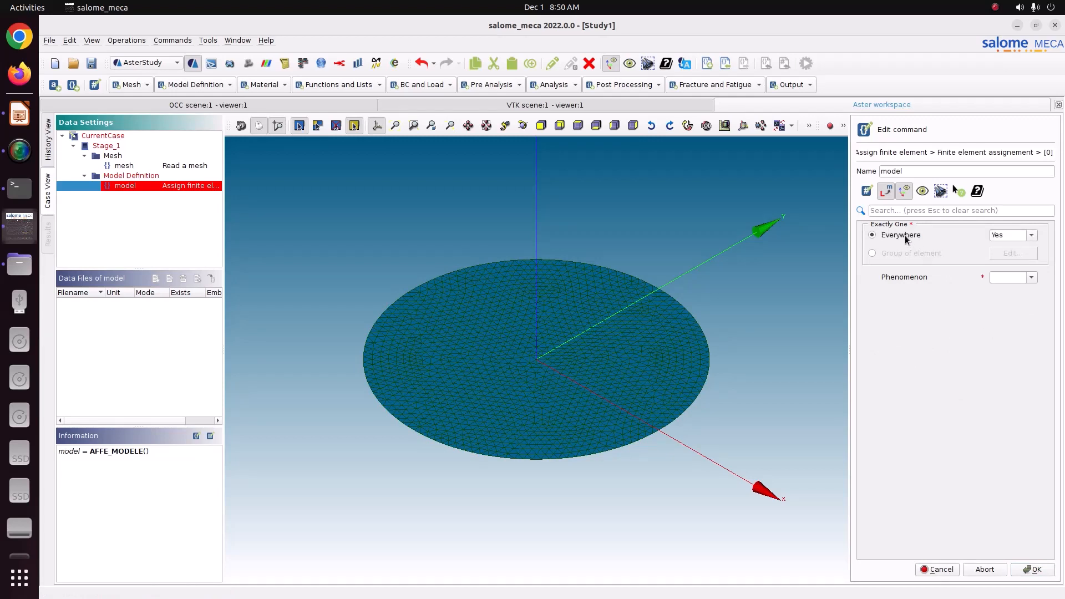
pyautogui.click(1031, 278)
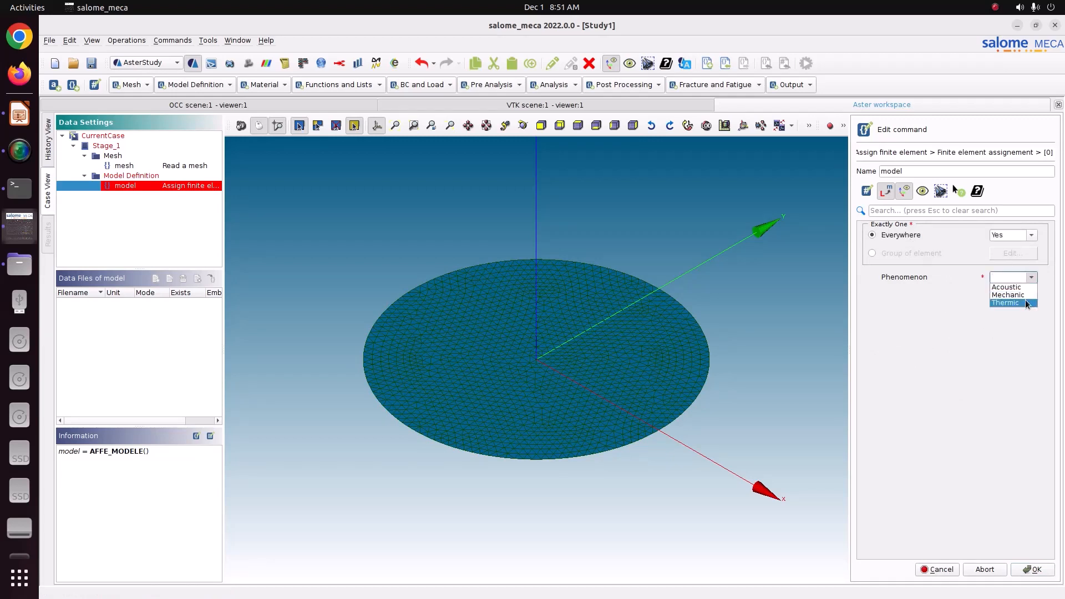
pyautogui.click(1026, 302)
pyautogui.click(1033, 297)
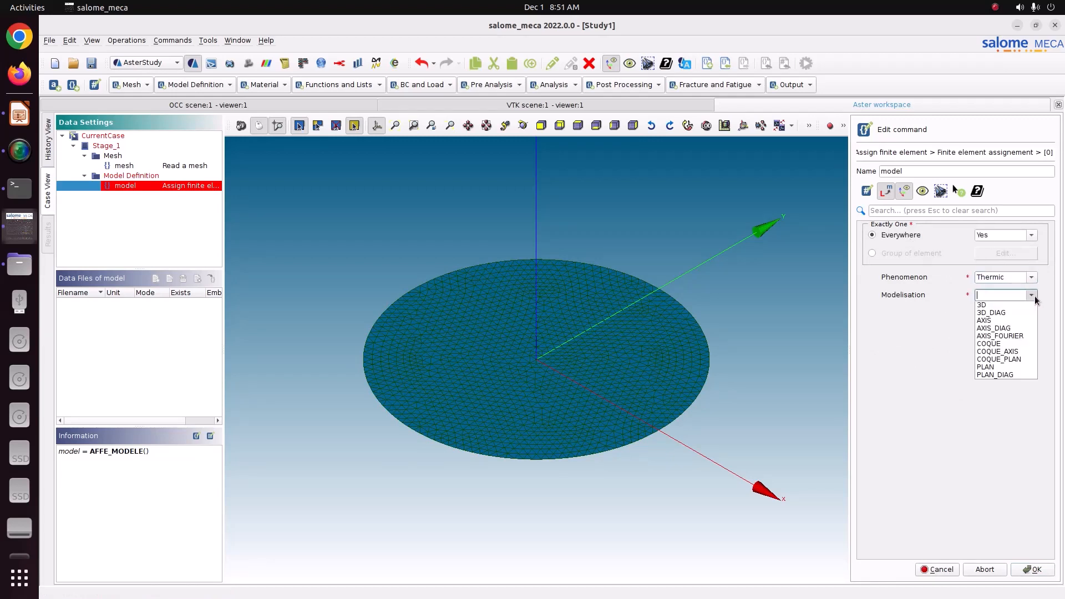
pyautogui.click(1012, 367)
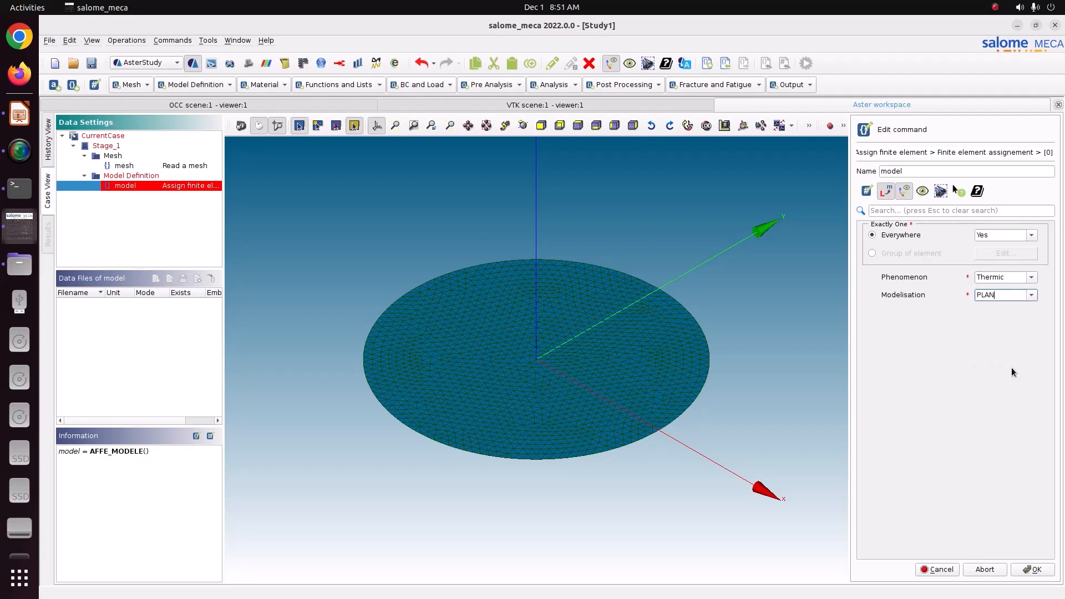
pyautogui.click(1024, 570)
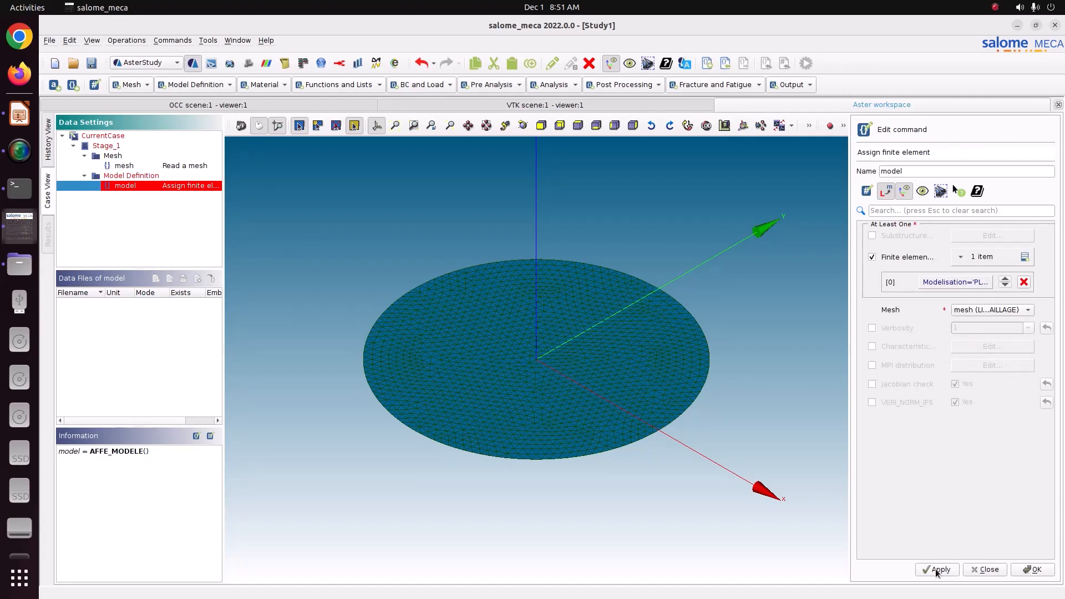
pyautogui.click(1031, 569)
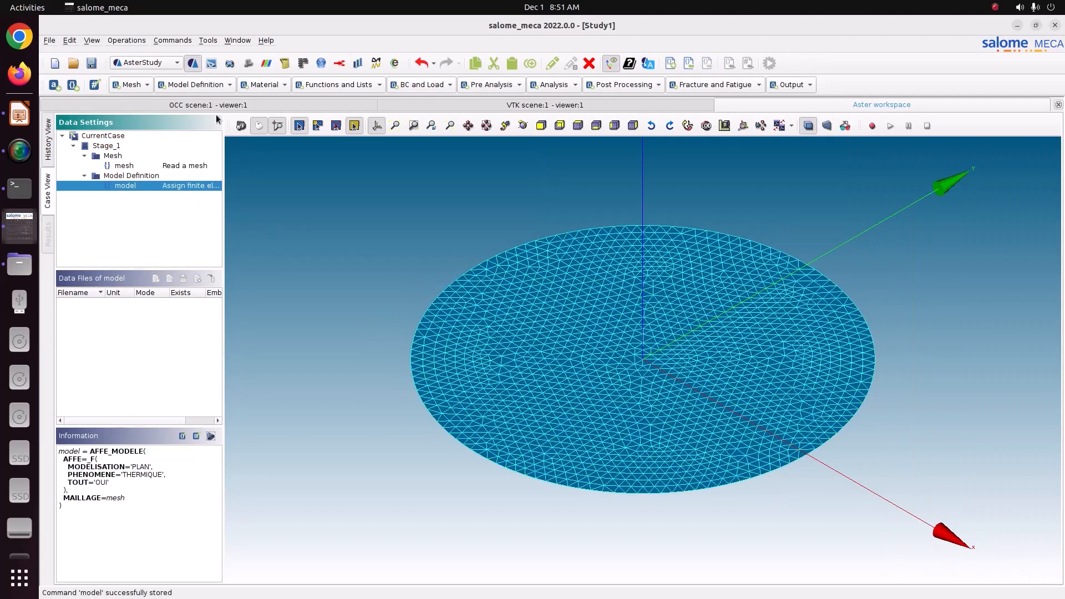
# Define a material named Steel304 and enable its isotropic heat conduction properties, opening them for editing
pyautogui.click(256, 85)
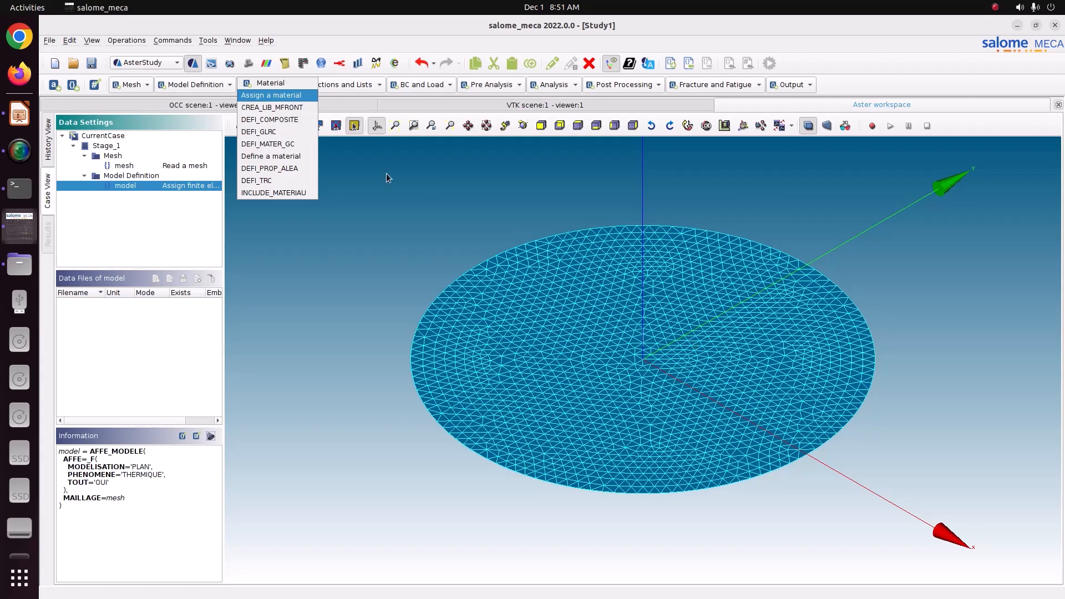
pyautogui.click(268, 153)
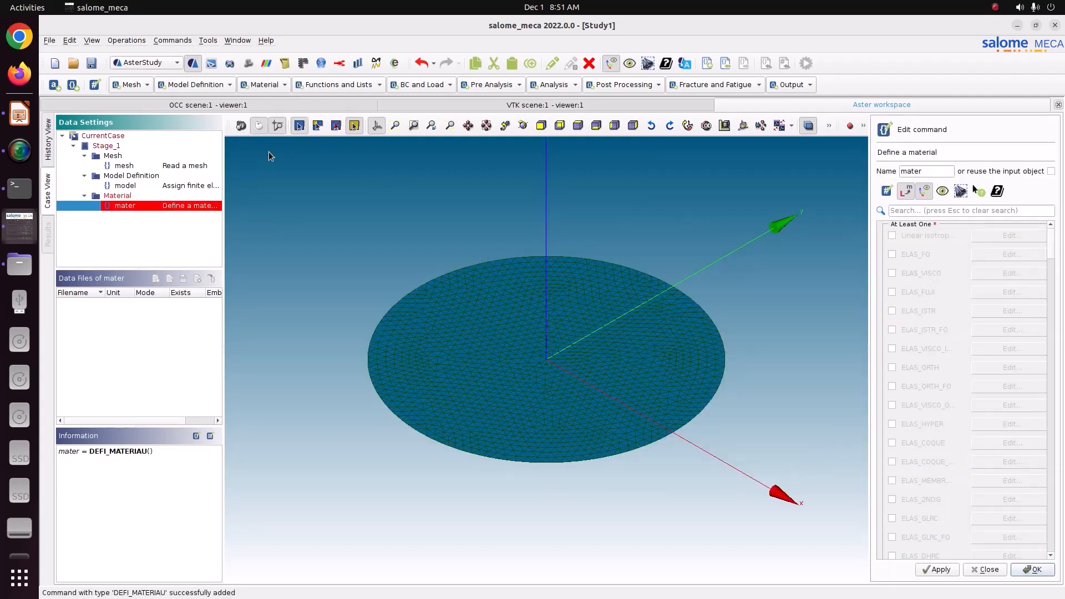
pyautogui.doubleClick(934, 170)
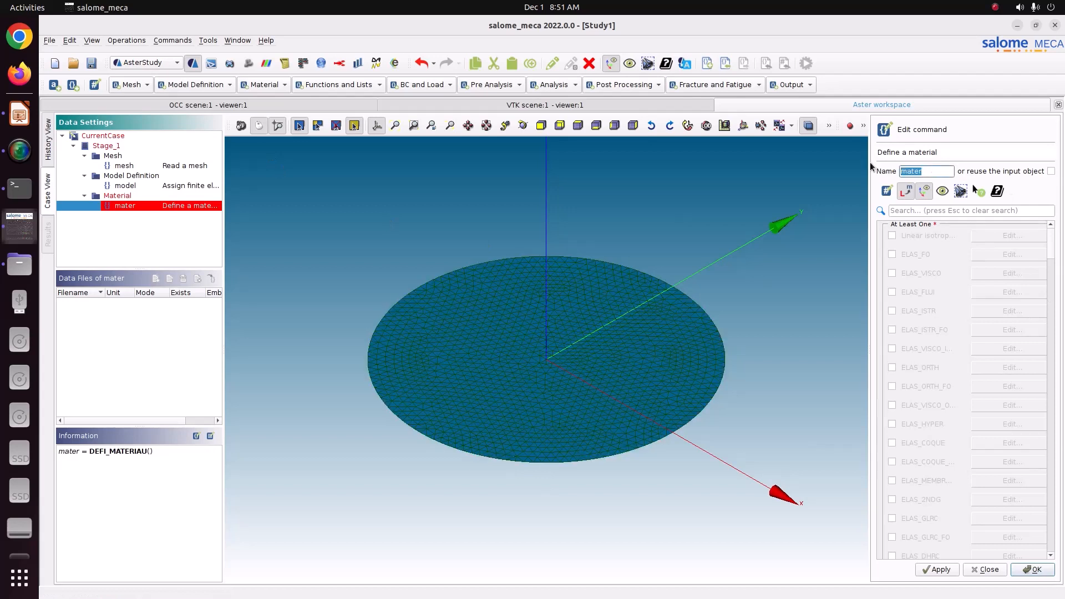
pyautogui.write('Steel304')
pyautogui.click(925, 209)
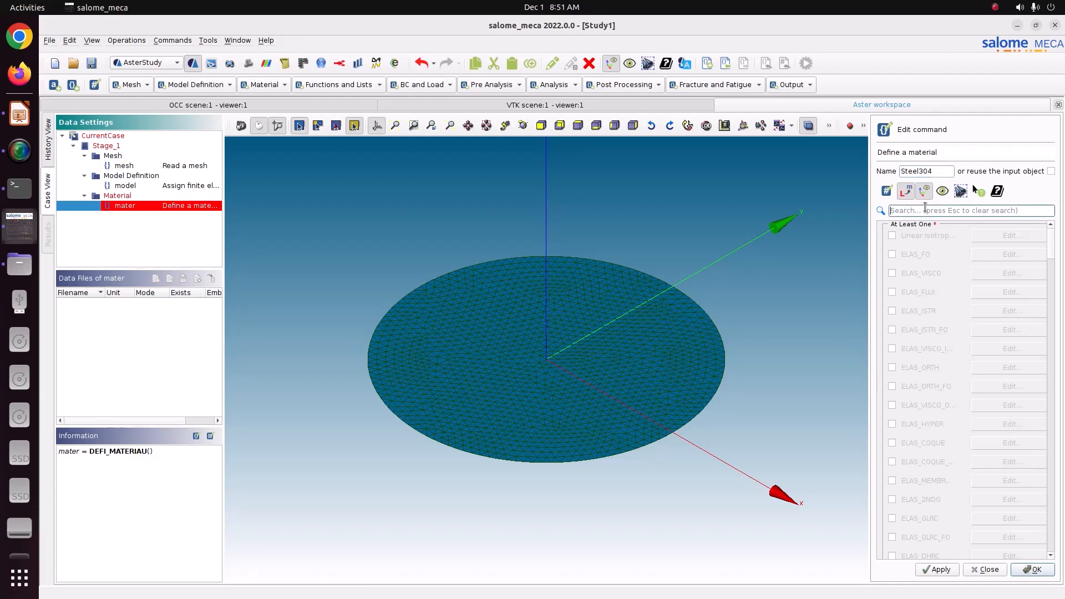
pyautogui.write('ther')
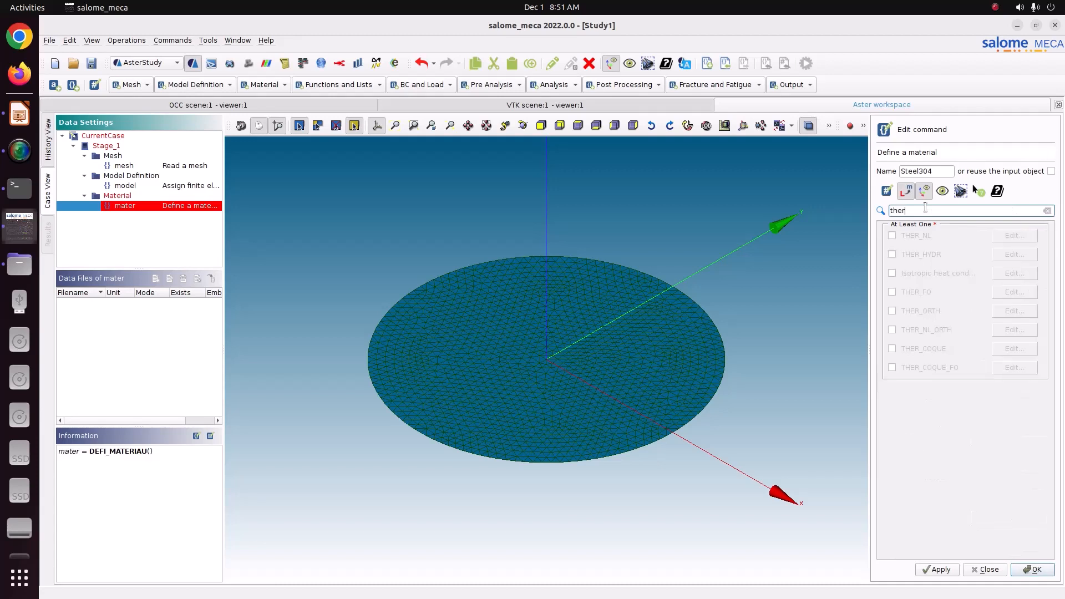
pyautogui.click(923, 274)
pyautogui.click(1007, 274)
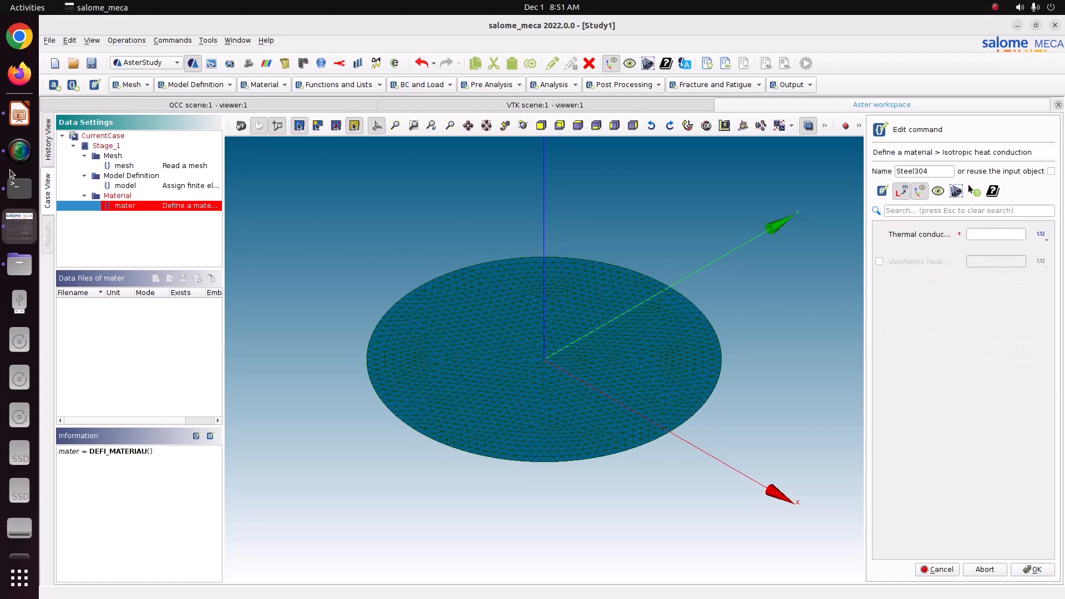
# Consult the stainless steel 304 properties on slide 2 in LibreOffice Impress and set the material's thermal conductivity to 14.9 in salome_meca
pyautogui.click(18, 115)
pyautogui.click(83, 182)
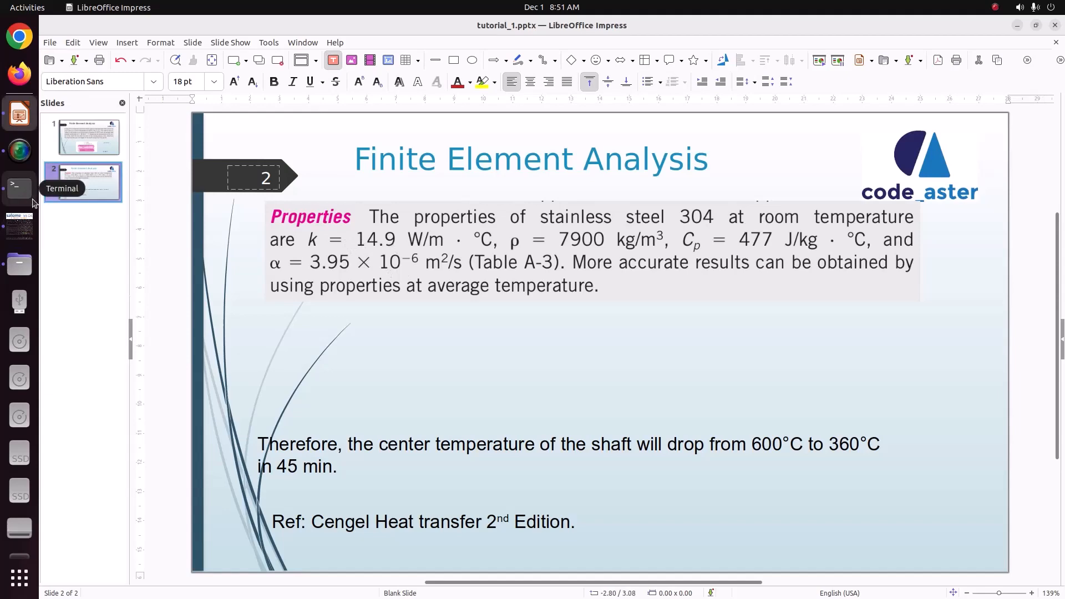
pyautogui.click(22, 219)
pyautogui.click(985, 233)
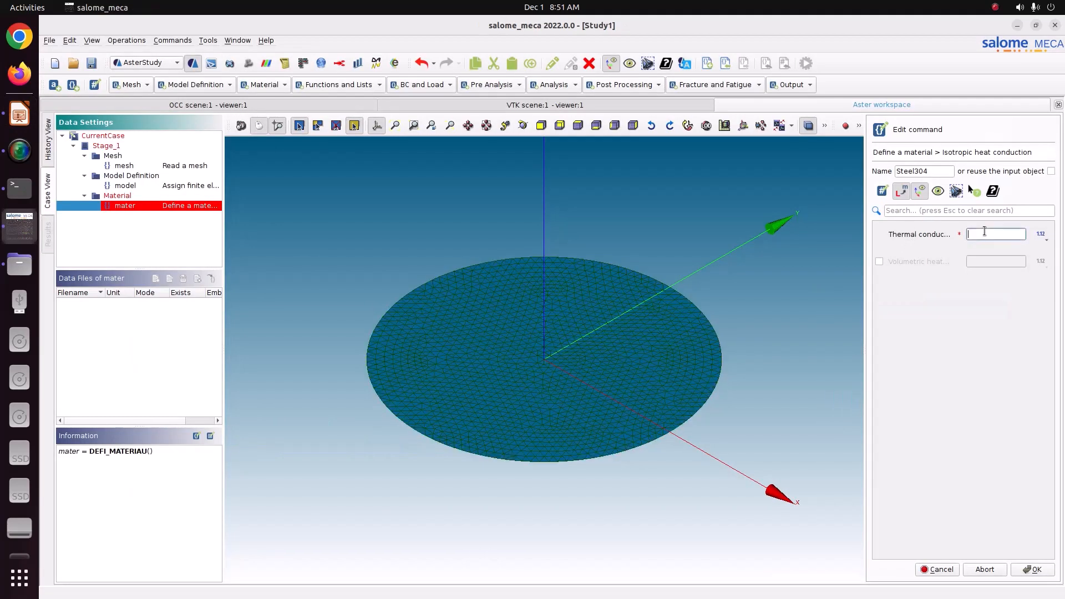
pyautogui.write('14')
pyautogui.write('.9')
# Enable the volumetric heat capacity, check density and specific heat on the Impress slide, and switch the property's input to a variable
pyautogui.click(908, 264)
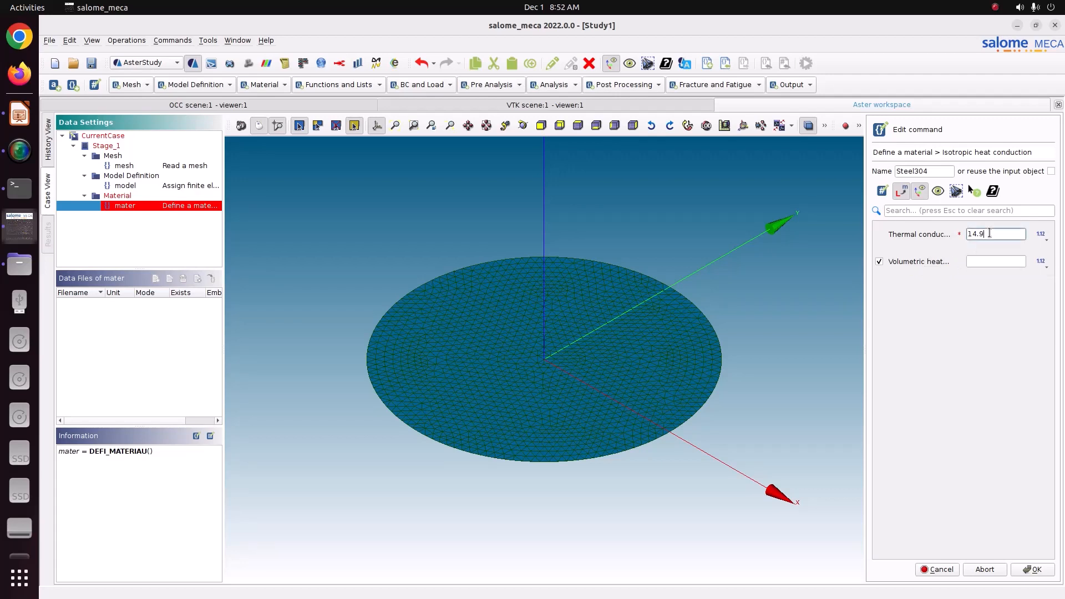
pyautogui.moveTo(988, 234); pyautogui.dragTo(962, 231)
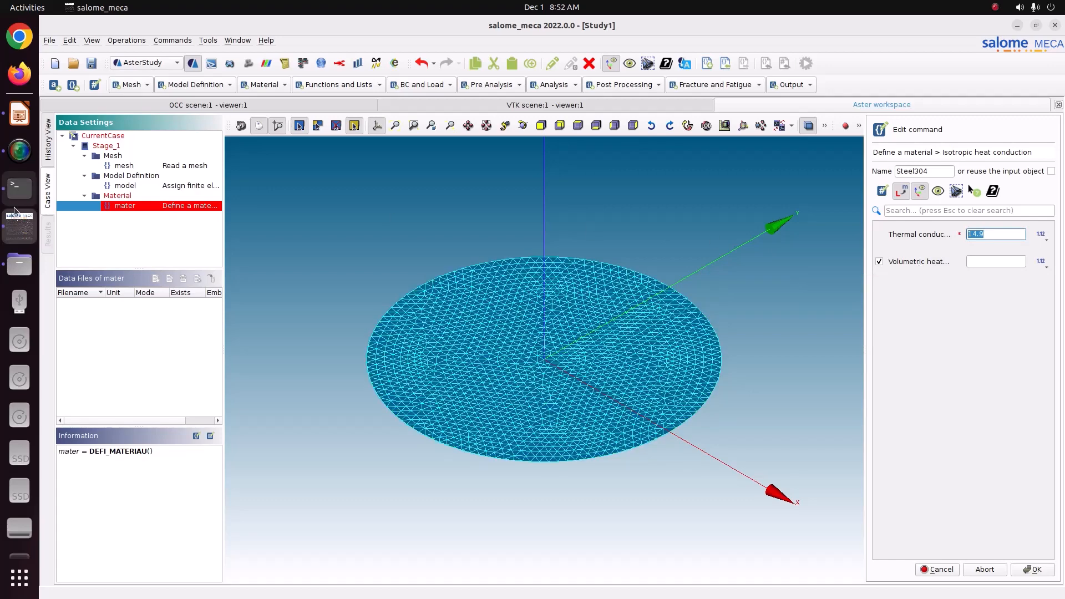
pyautogui.click(19, 114)
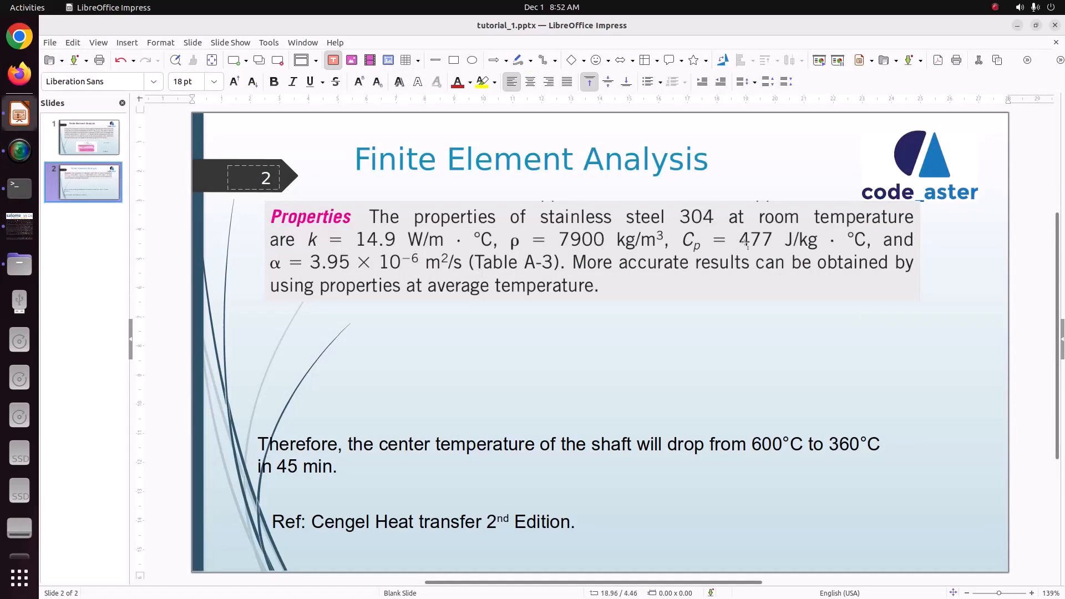
pyautogui.click(20, 225)
pyautogui.click(982, 263)
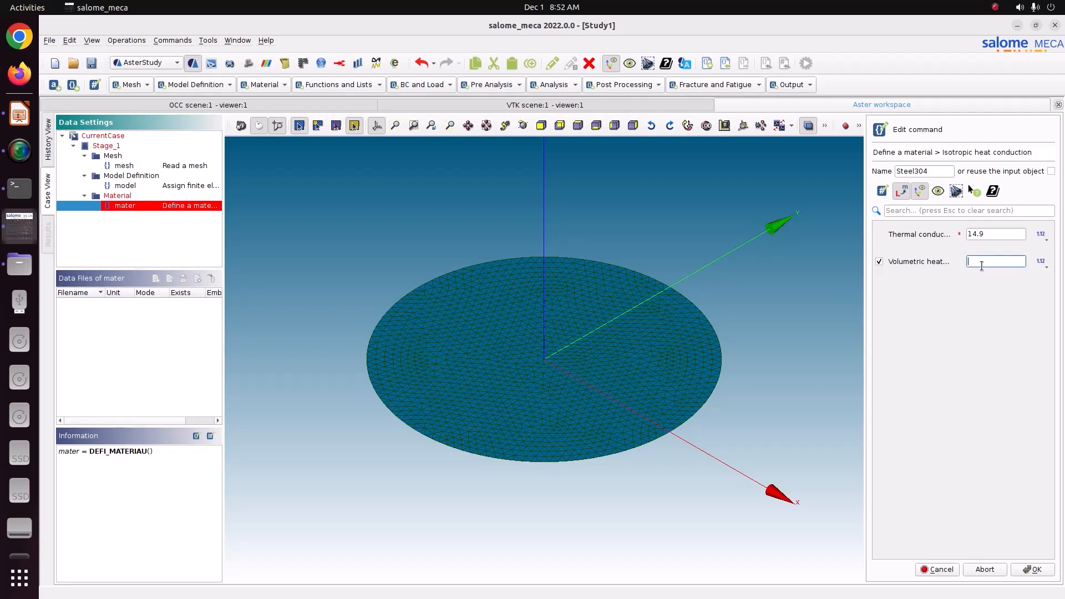
pyautogui.click(1042, 264)
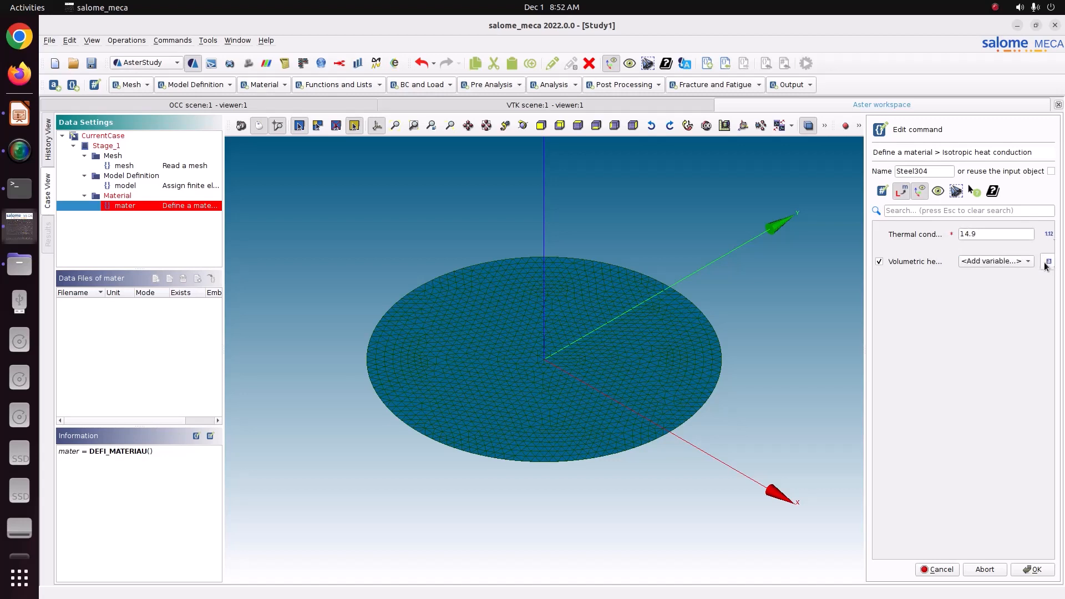
pyautogui.click(1013, 261)
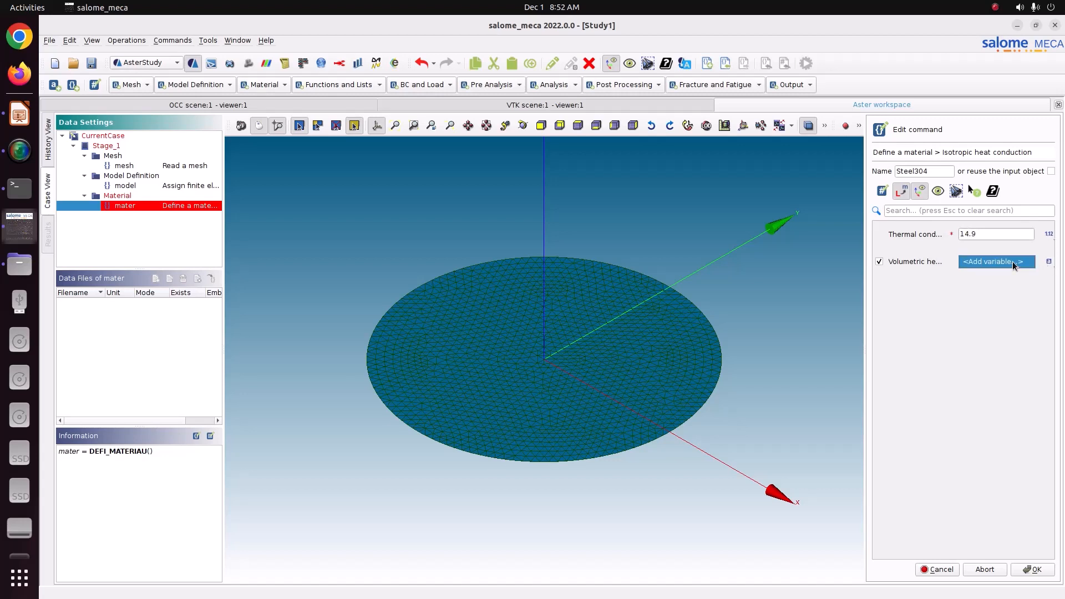
# Create the variable RHO_CP with the expression 7900*477 for the volumetric heat capacity
pyautogui.click(1013, 261)
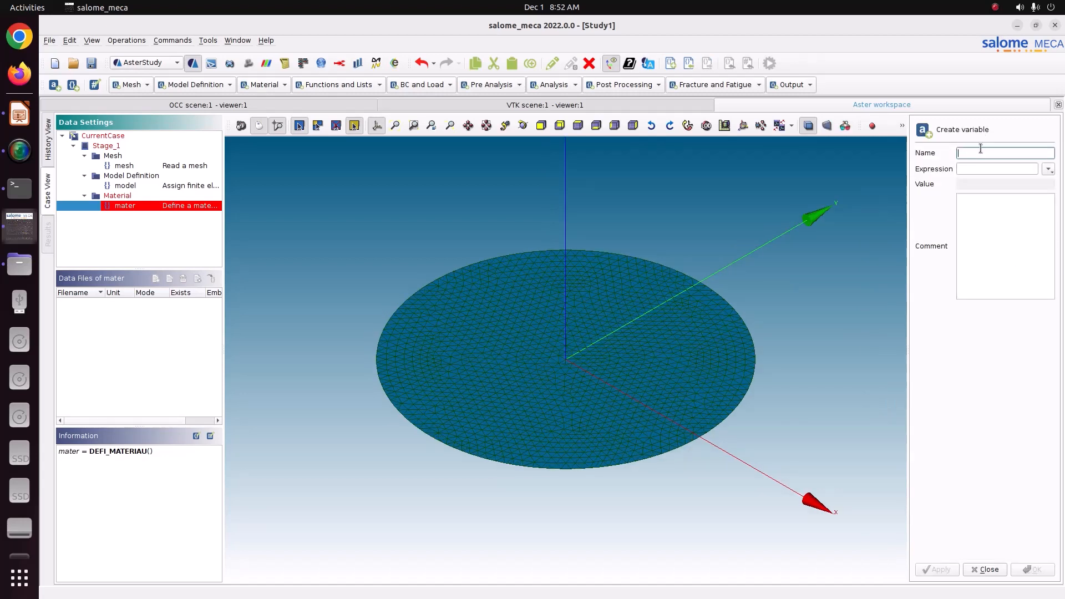
pyautogui.write('RHO_CP')
pyautogui.click(980, 168)
pyautogui.write('790')
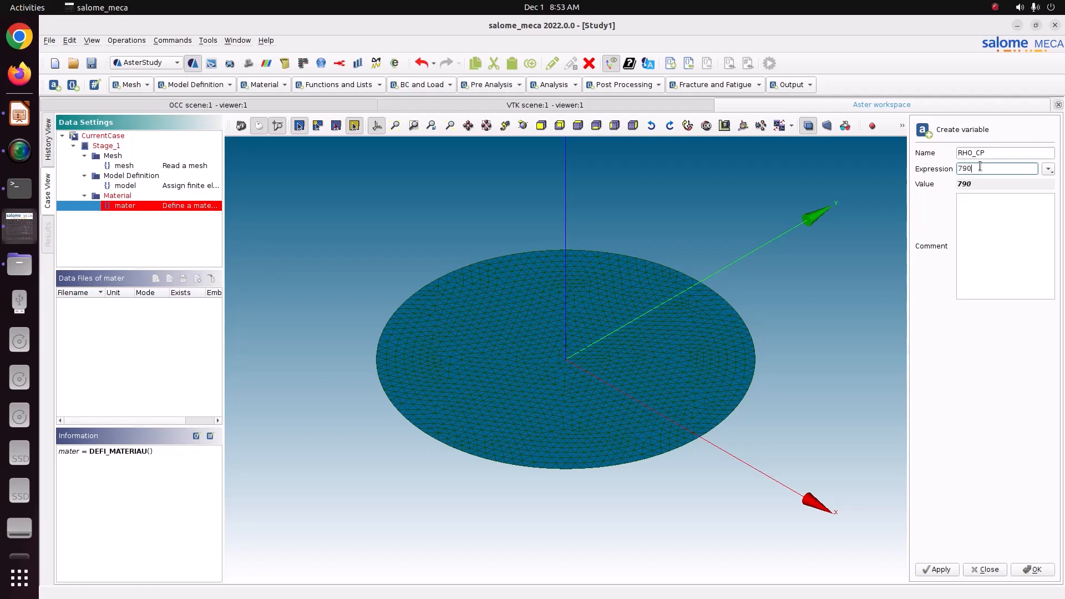
pyautogui.write('0*477')
pyautogui.hotkey('ctrl', 'a')
pyautogui.click(945, 570)
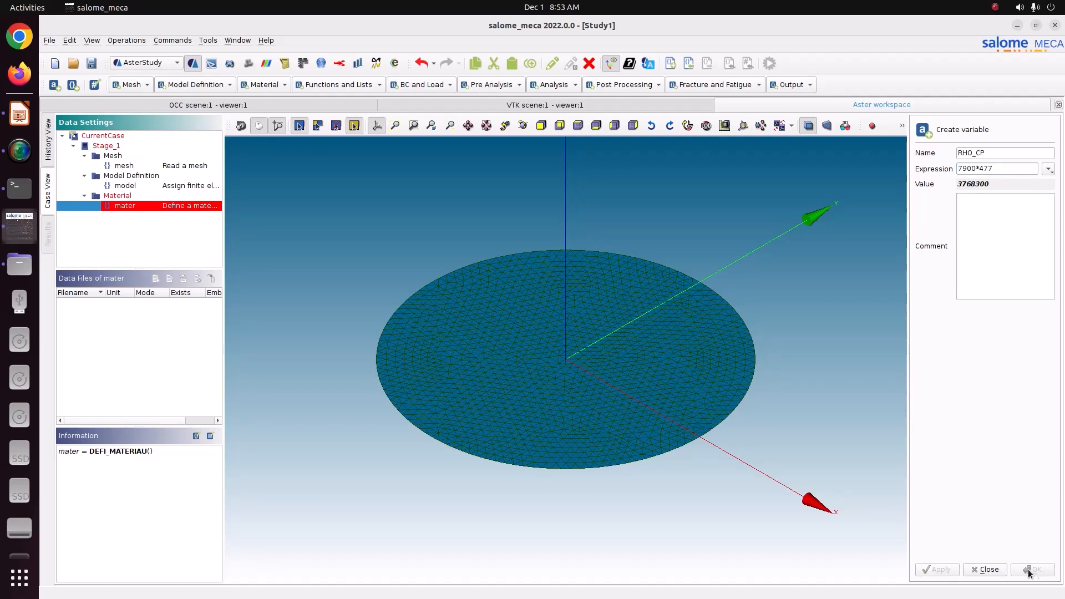
pyautogui.click(989, 571)
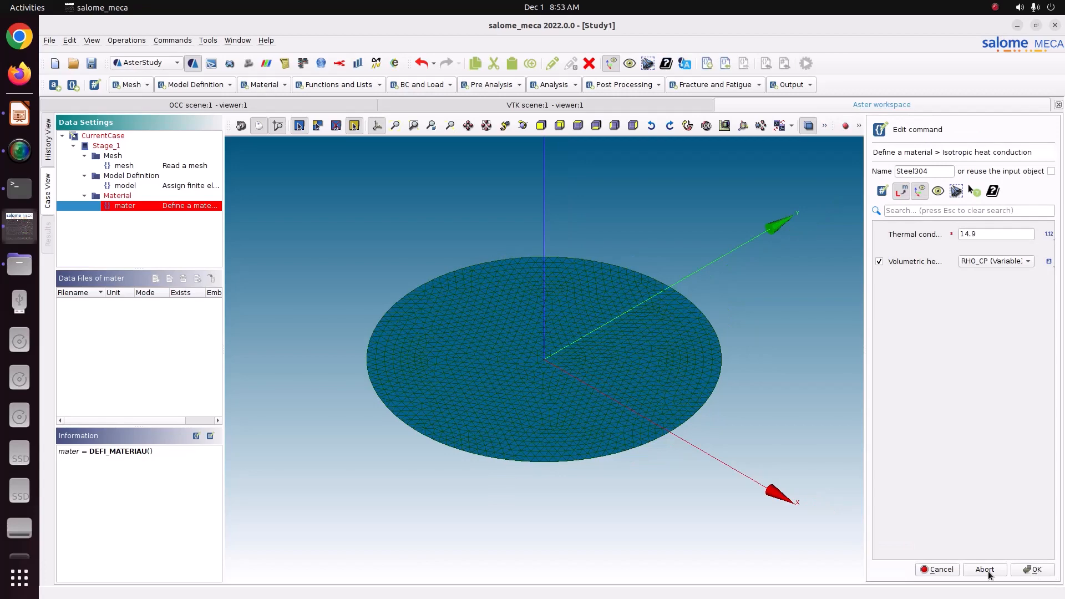
# Confirm the isotropic heat conduction properties and store the Steel304 material definition
pyautogui.click(1031, 570)
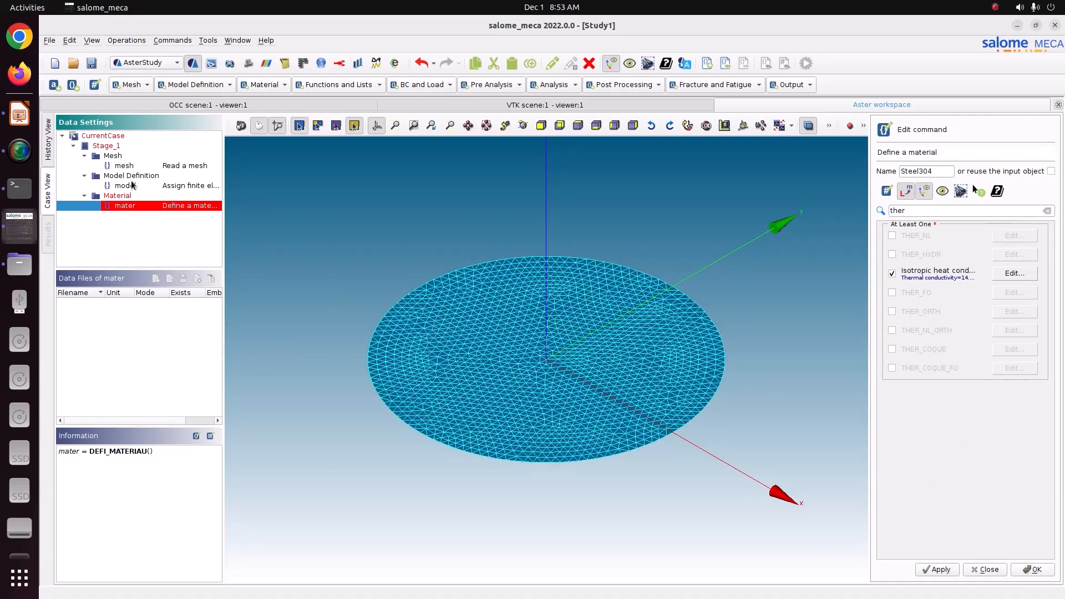
pyautogui.click(941, 573)
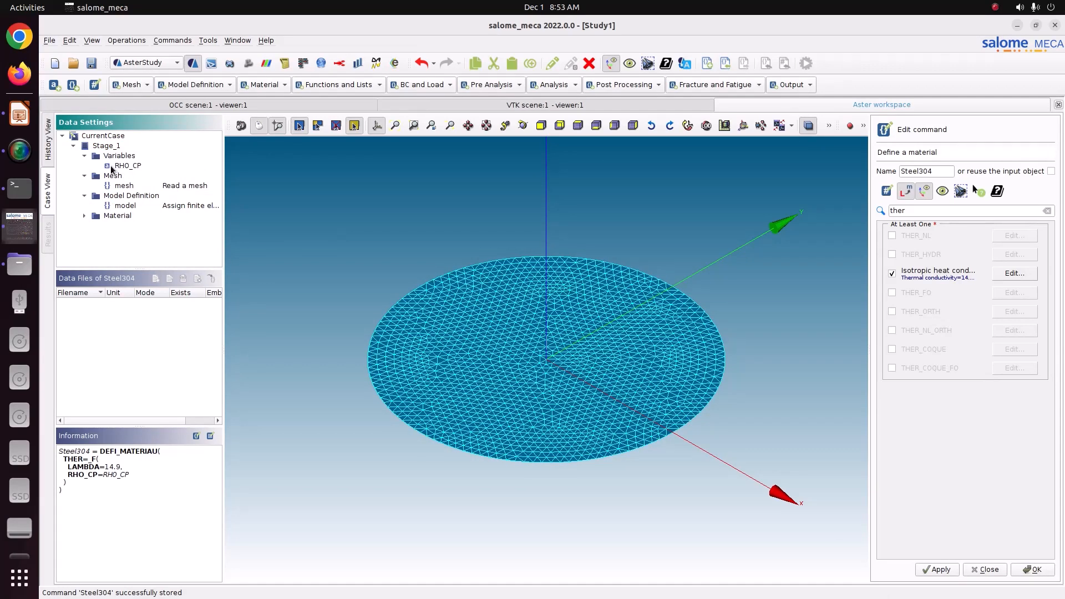
pyautogui.moveTo(120, 169)
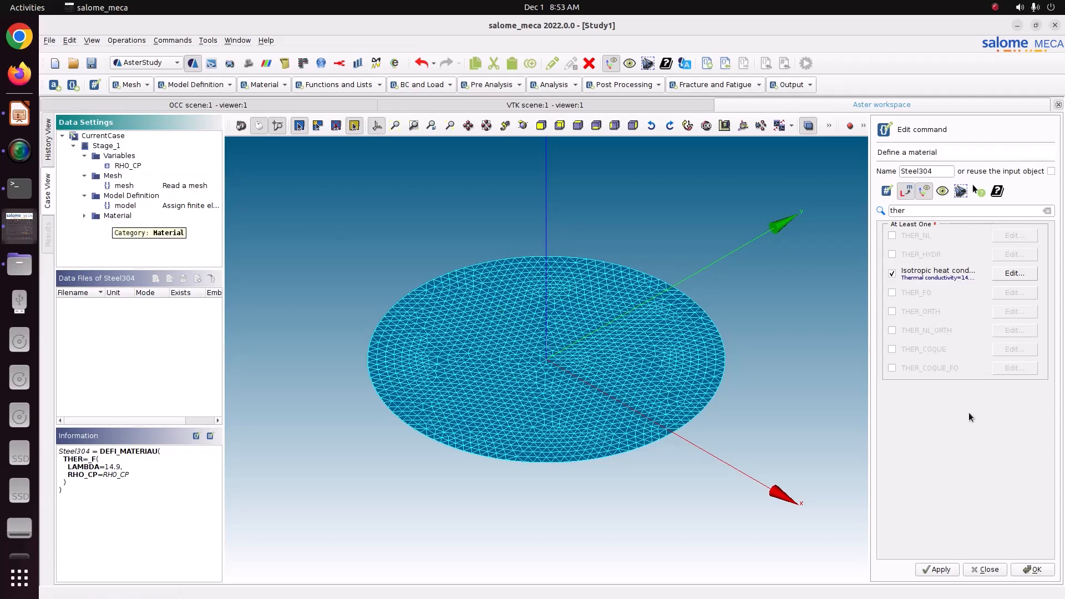
pyautogui.click(1031, 571)
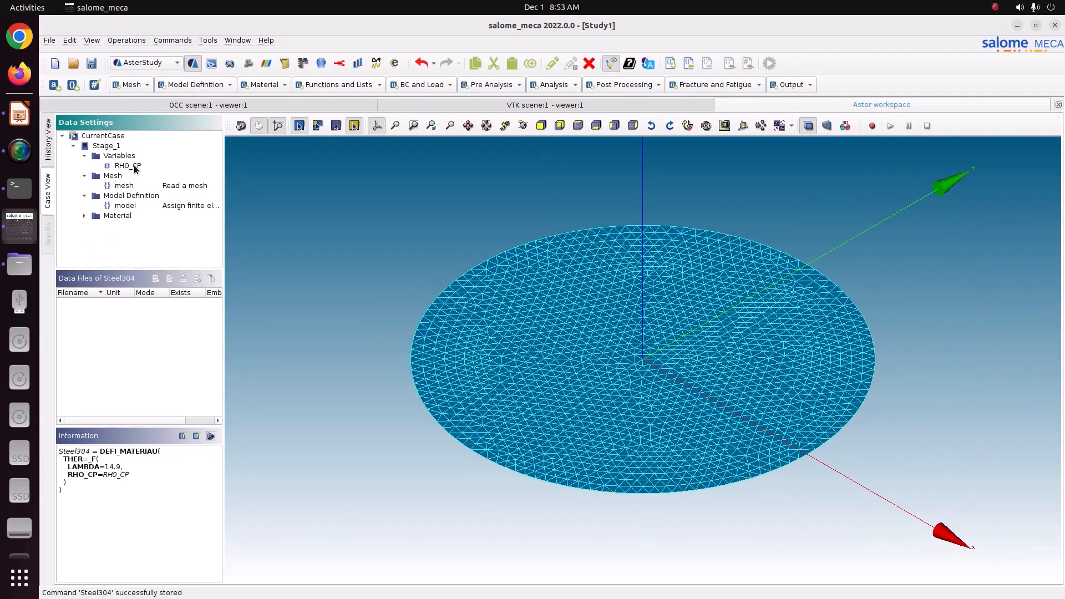
# Check the RHO_CP variable and the LAMBDA and RHO_CP entries of the stored Steel304 material
pyautogui.moveTo(134, 169)
pyautogui.moveTo(129, 476); pyautogui.dragTo(106, 474)
pyautogui.click(85, 217)
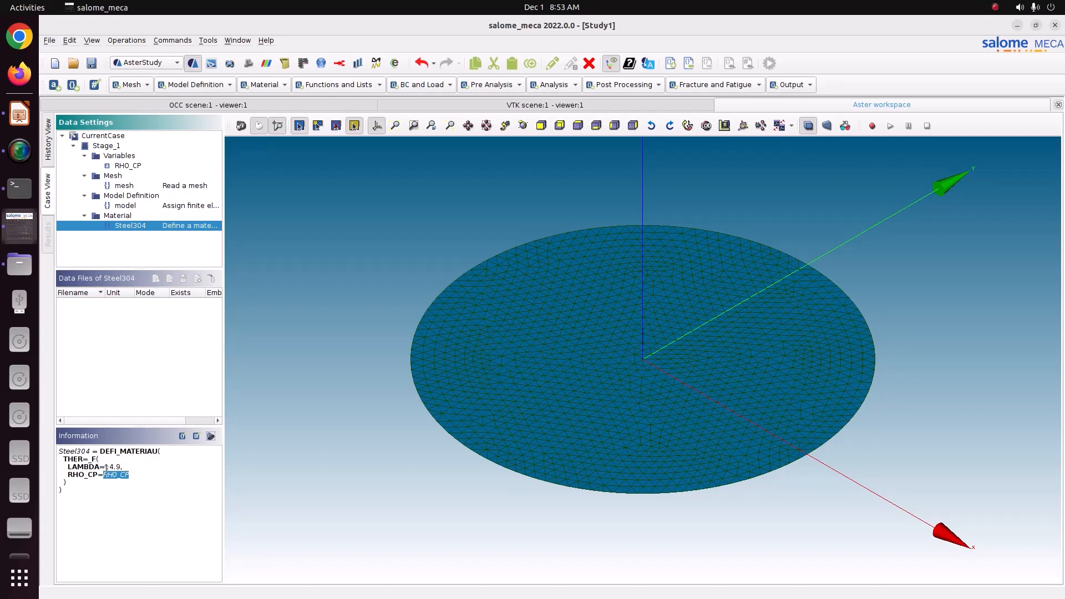
pyautogui.moveTo(104, 467)
pyautogui.mouseDown()
pyautogui.moveTo(131, 475)
pyautogui.moveTo(101, 475)
pyautogui.mouseUp()
pyautogui.click(171, 226)
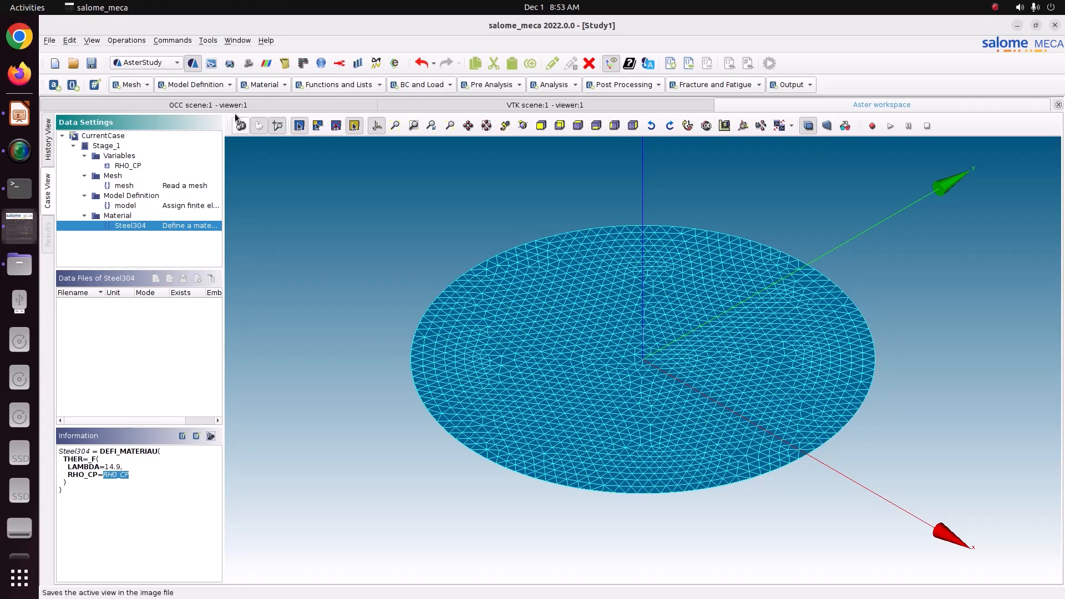
# Assign the Steel304 material everywhere using both the mesh and the model, and store the assignment
pyautogui.click(259, 84)
pyautogui.click(261, 97)
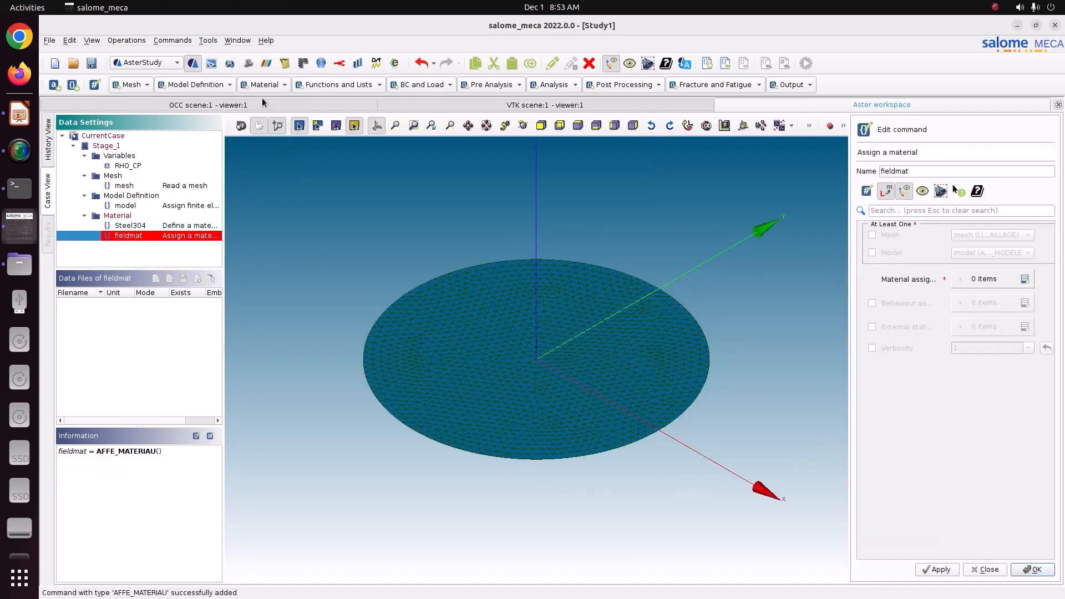
pyautogui.click(893, 236)
pyautogui.click(896, 254)
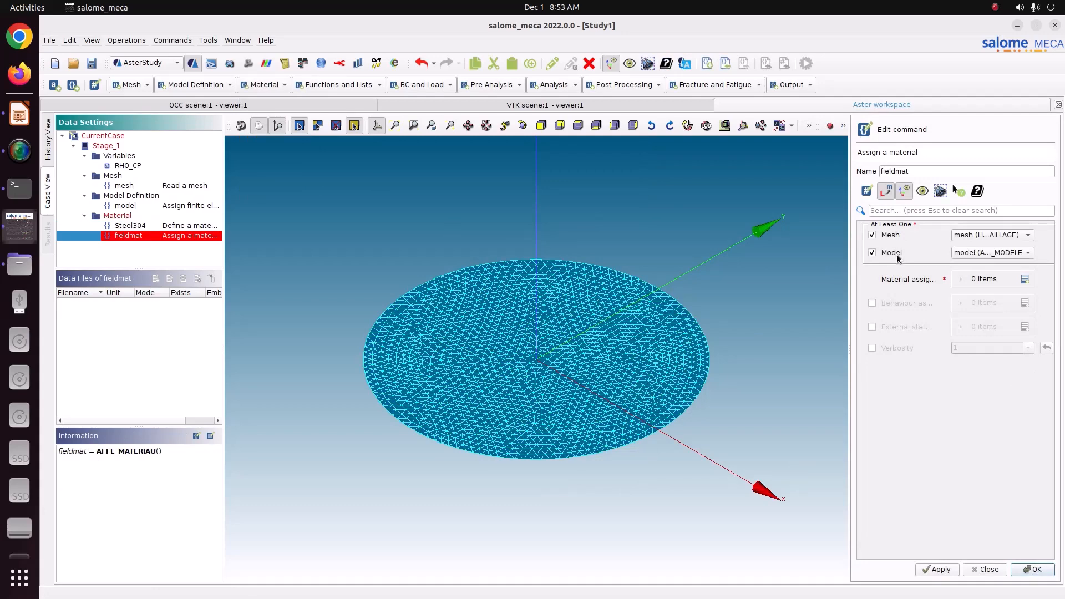
pyautogui.click(1024, 280)
pyautogui.click(984, 305)
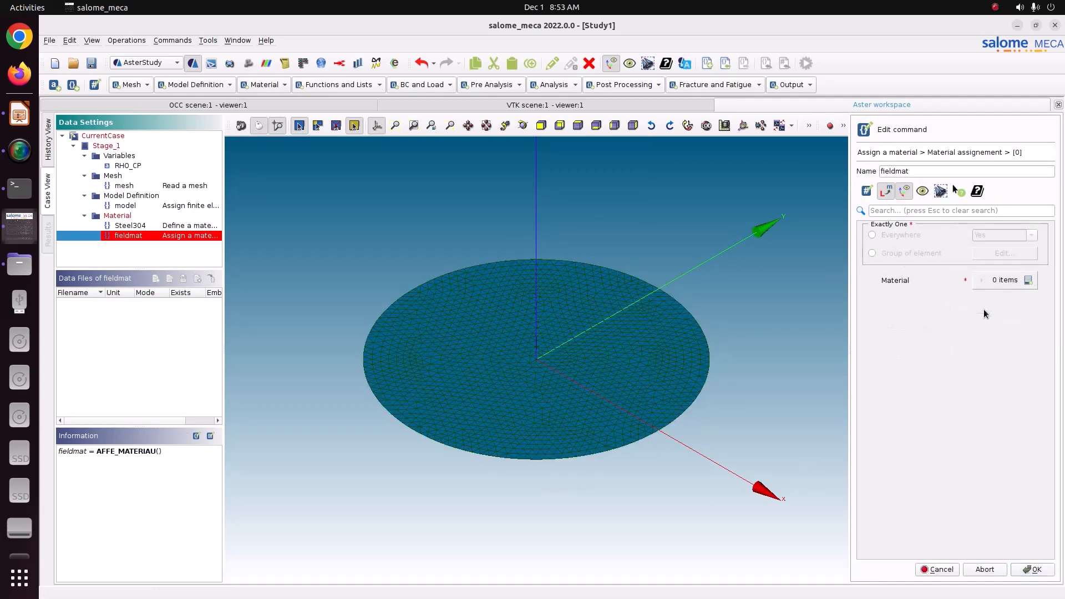
pyautogui.click(1027, 279)
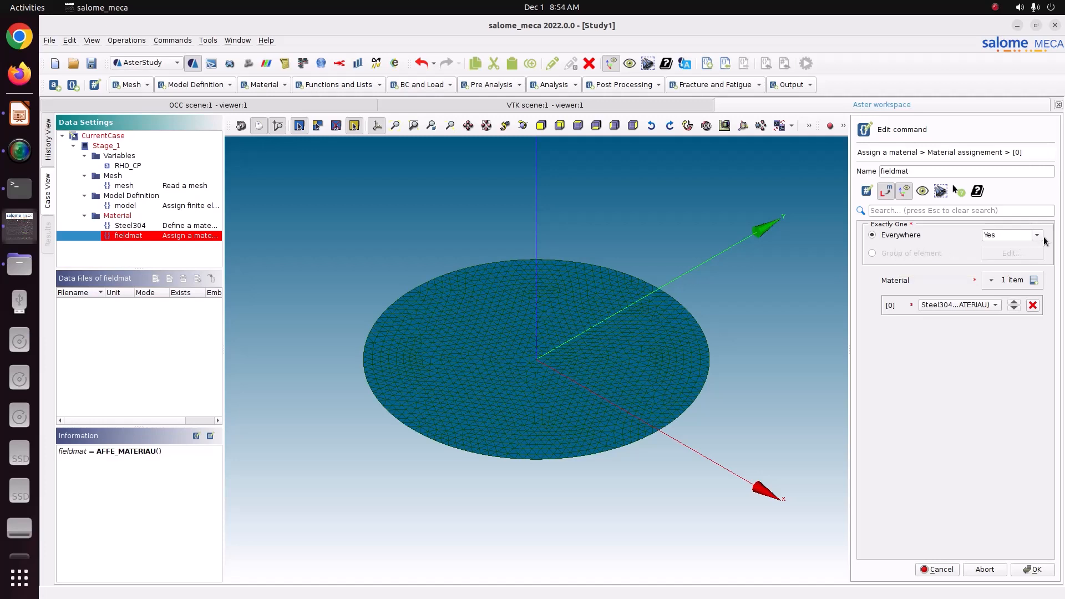
pyautogui.click(1031, 571)
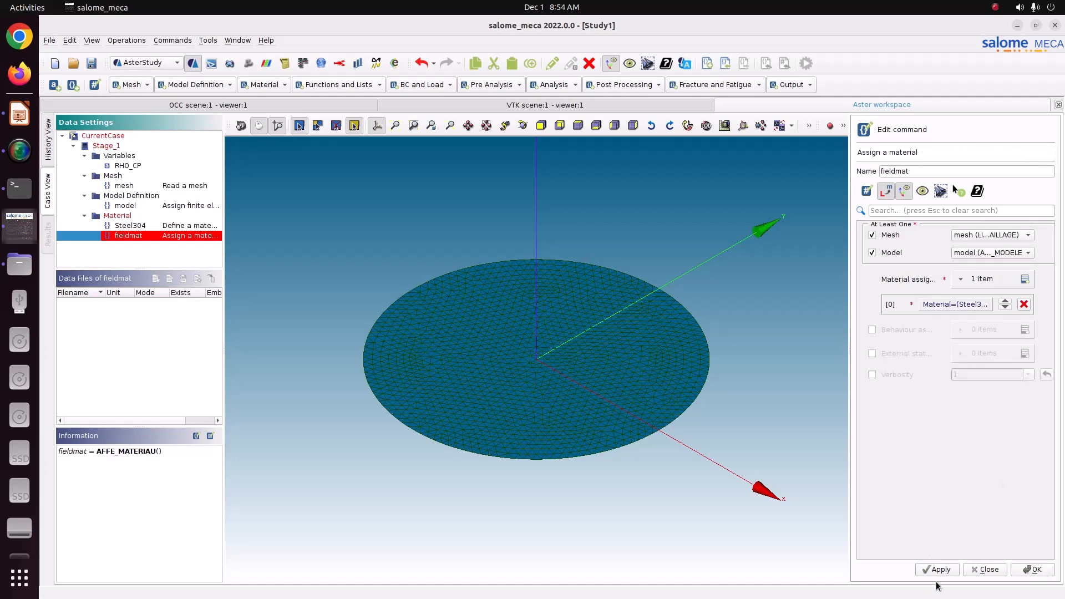
pyautogui.click(947, 570)
pyautogui.click(1032, 569)
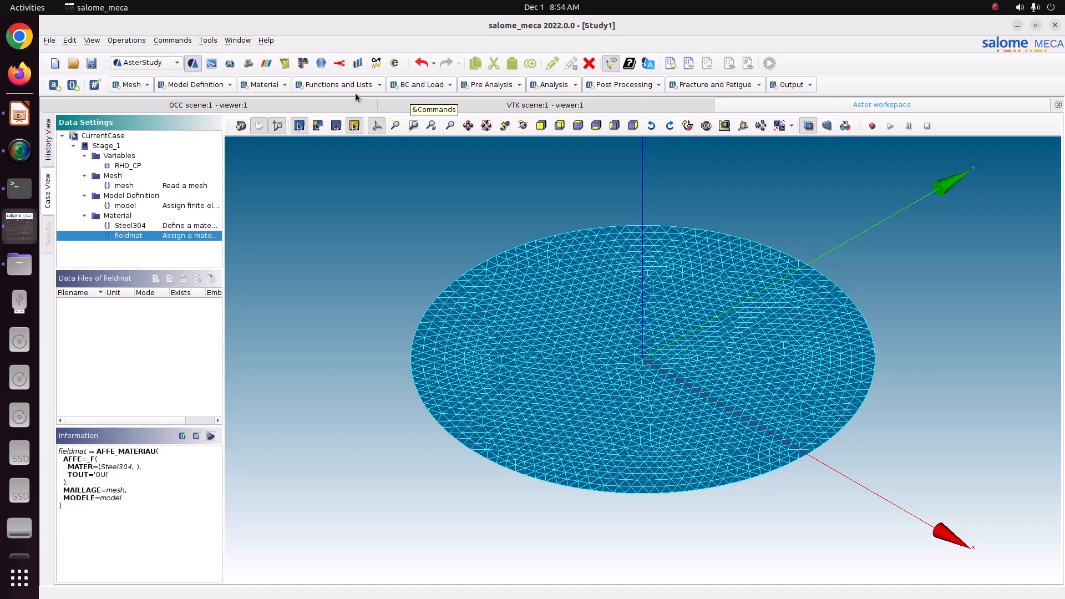
# Check the cooling time in the problem statement on slide 1 of the LibreOffice Impress presentation, and return to salome_meca
pyautogui.click(19, 115)
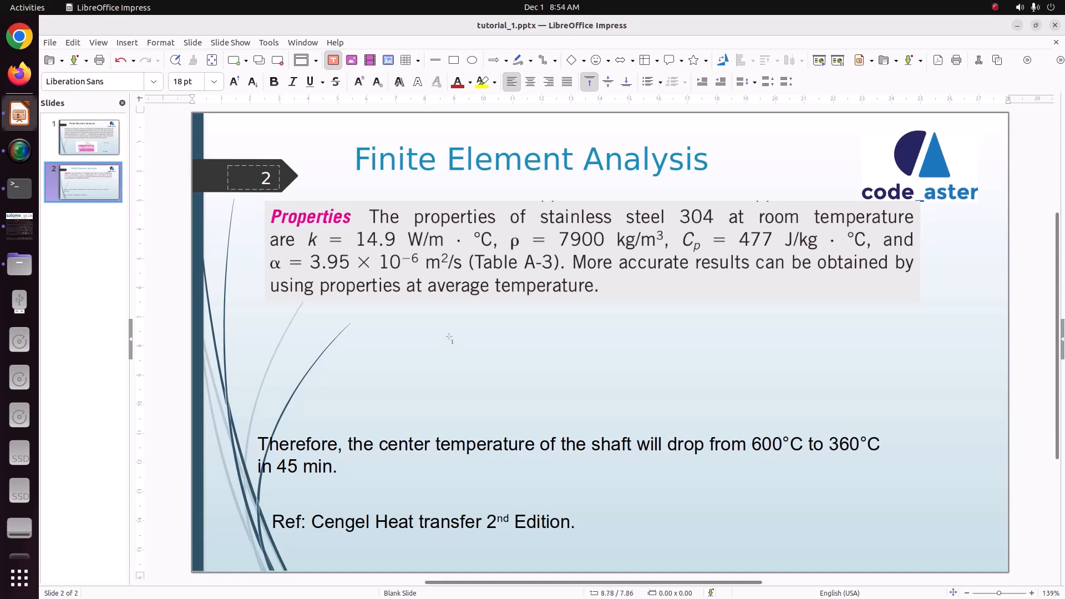
pyautogui.click(75, 152)
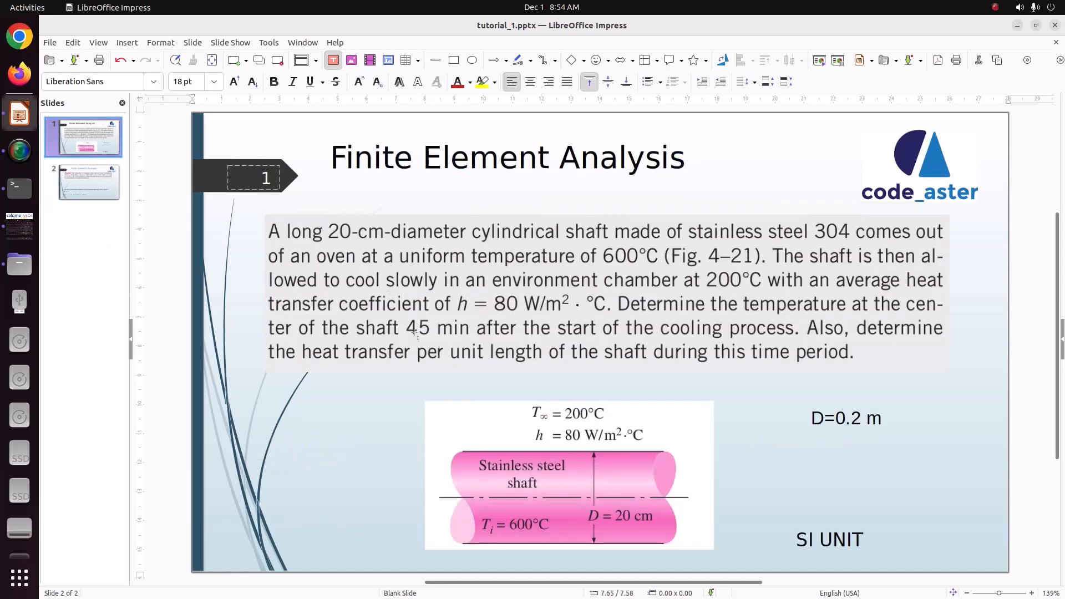
pyautogui.moveTo(402, 333); pyautogui.dragTo(403, 320)
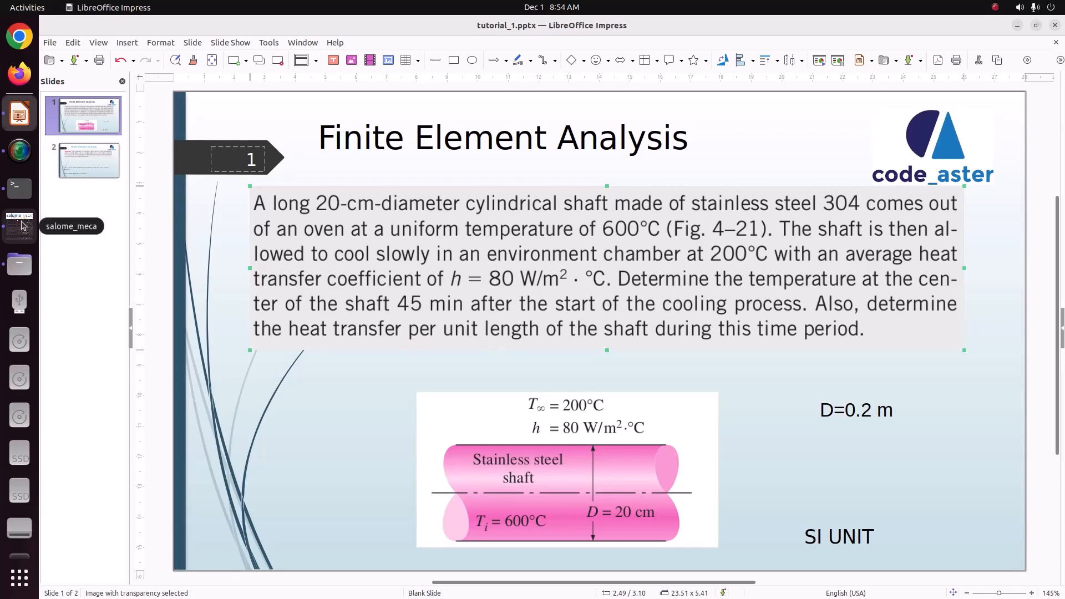
pyautogui.click(20, 224)
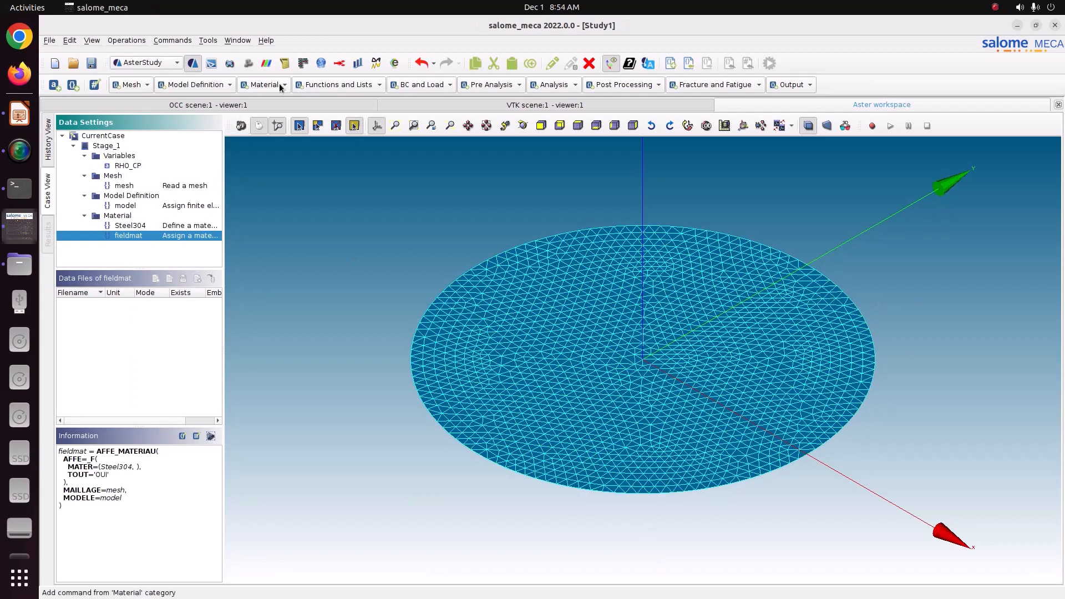
# Add a DEFI_LIST_REEL command with a DEBUT value of 0 and open its INTERVALLE table for editing
pyautogui.click(345, 84)
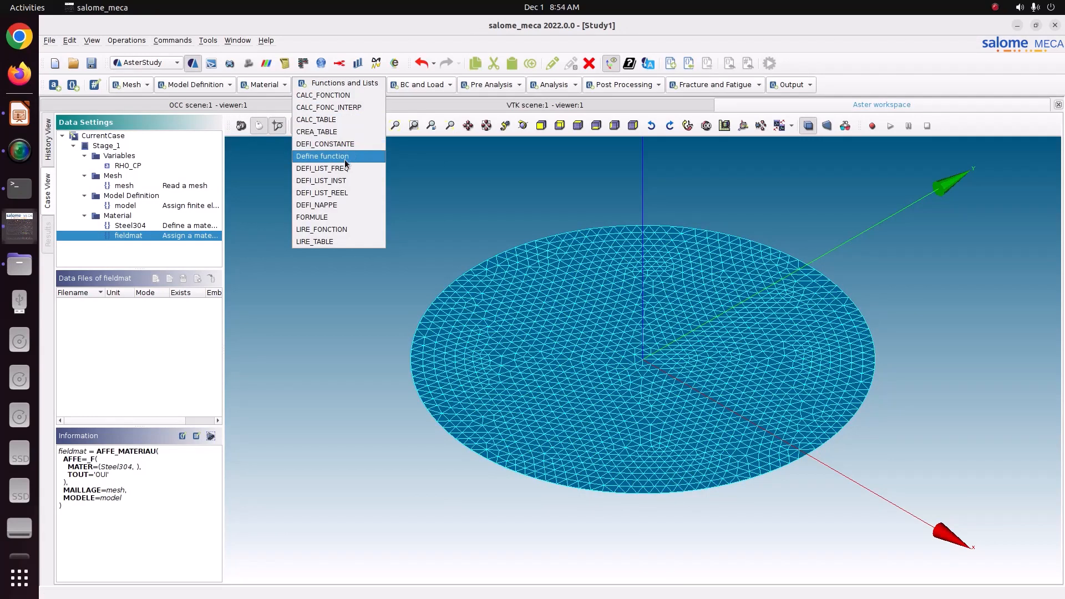
pyautogui.click(319, 198)
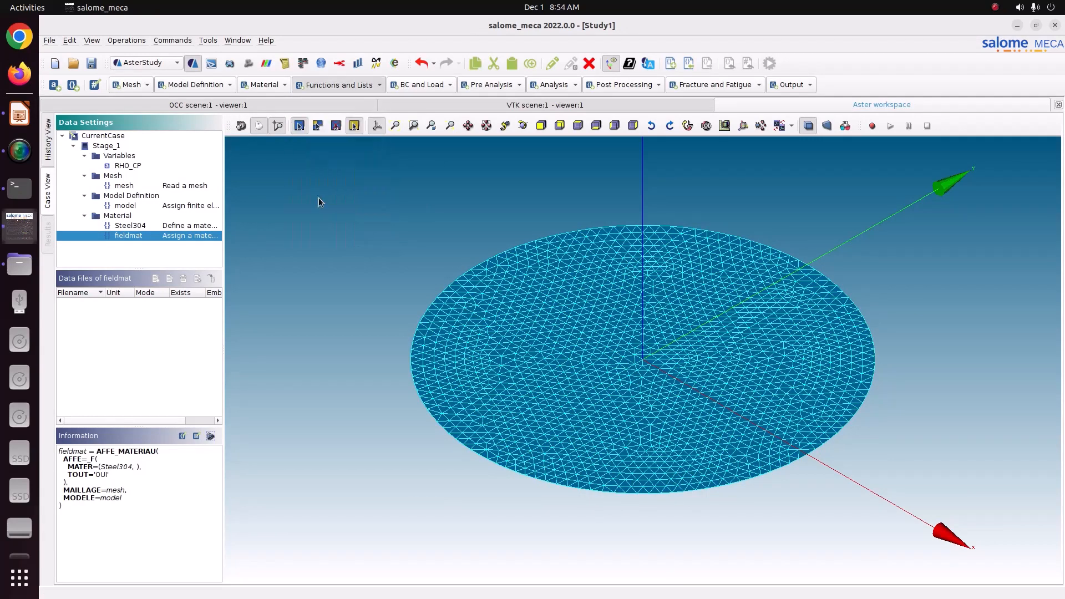
pyautogui.click(853, 259)
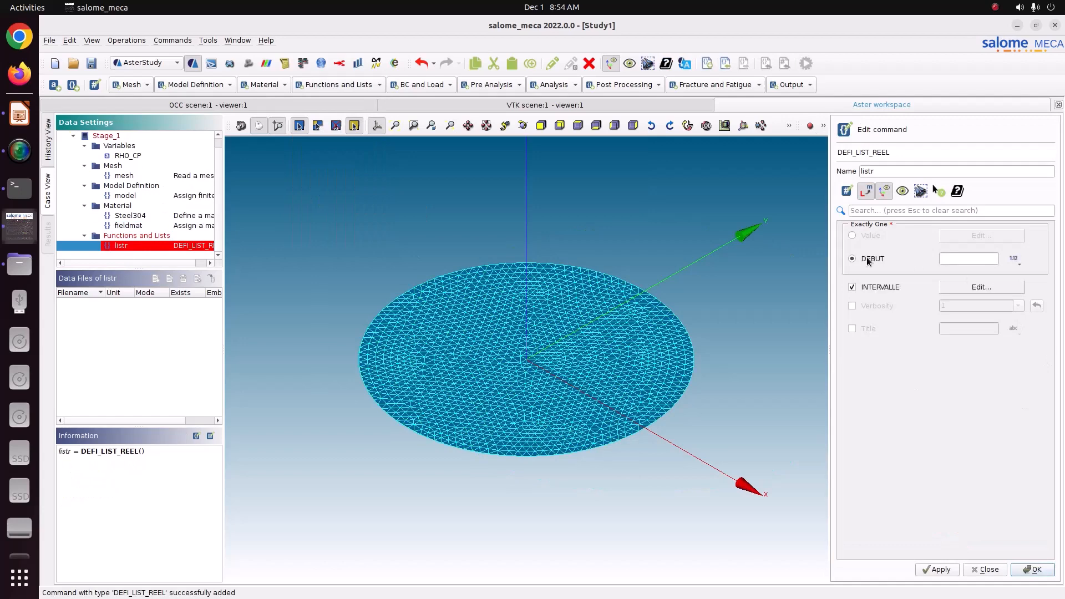
pyautogui.click(967, 259)
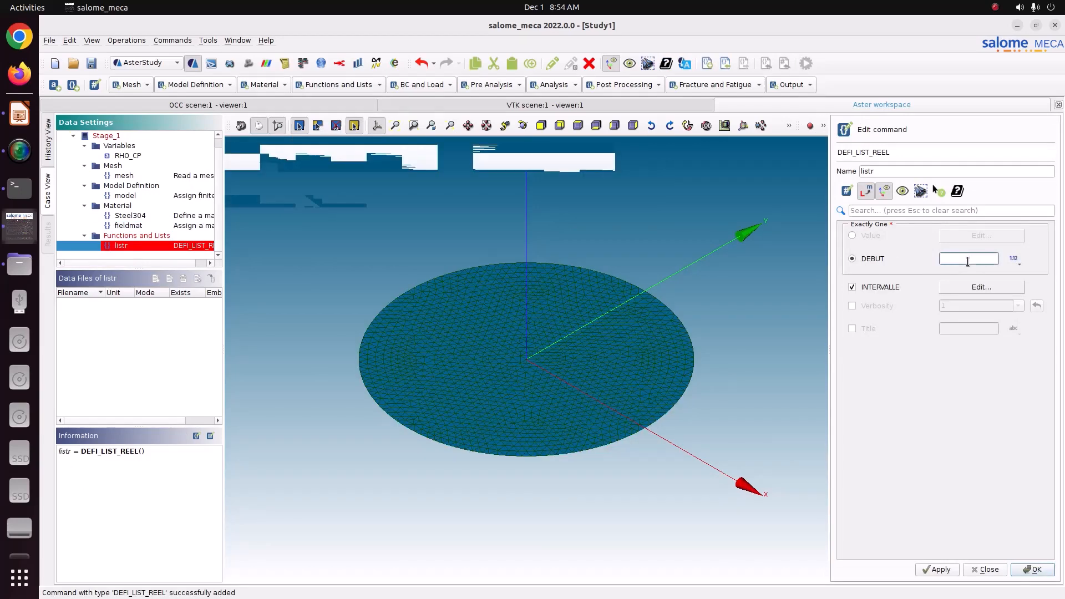
pyautogui.write('0')
pyautogui.click(977, 285)
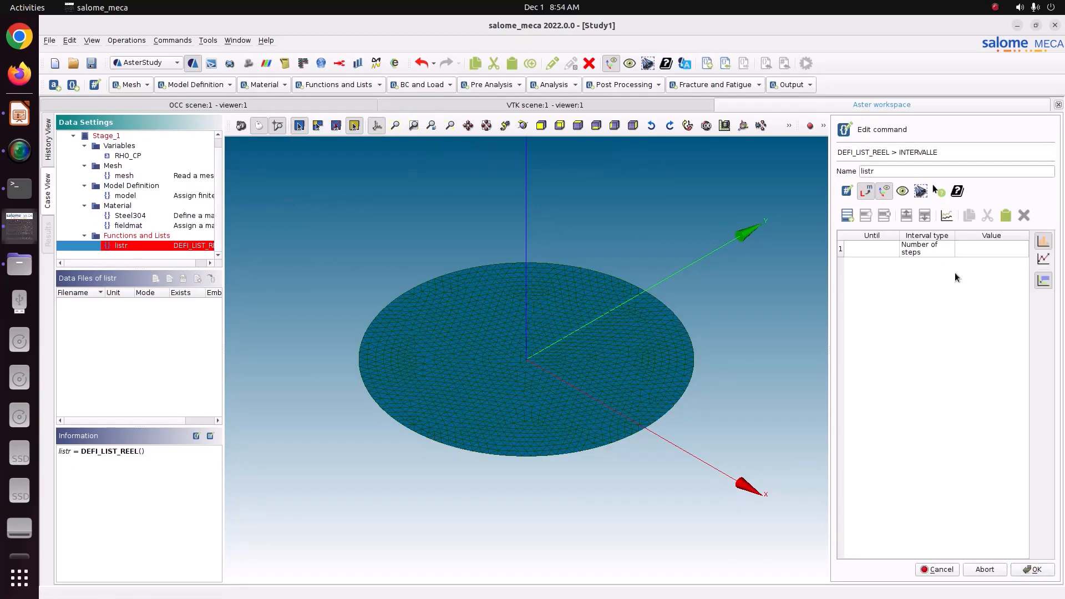
pyautogui.click(874, 251)
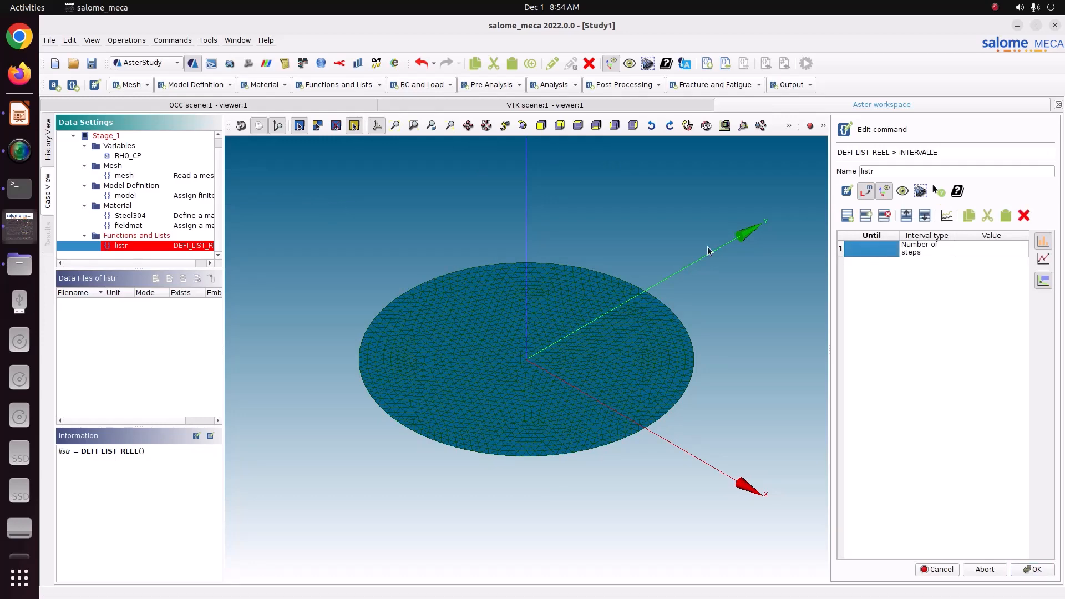
# Open the Calculator, compute 45*60 to convert the cooling time to seconds, and select the result
pyautogui.click(19, 578)
pyautogui.click(425, 127)
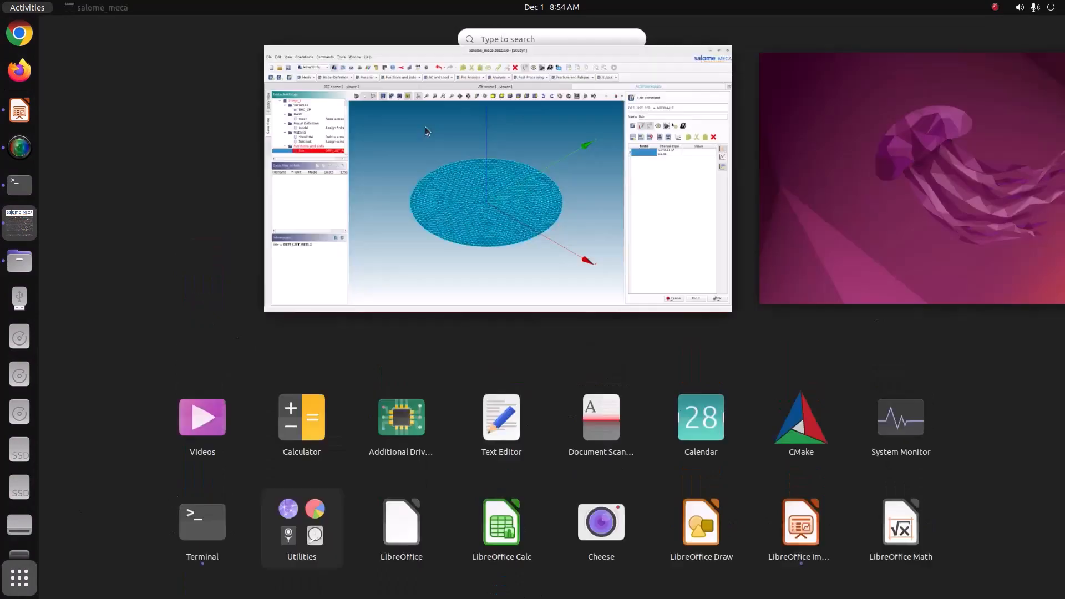
pyautogui.click(20, 577)
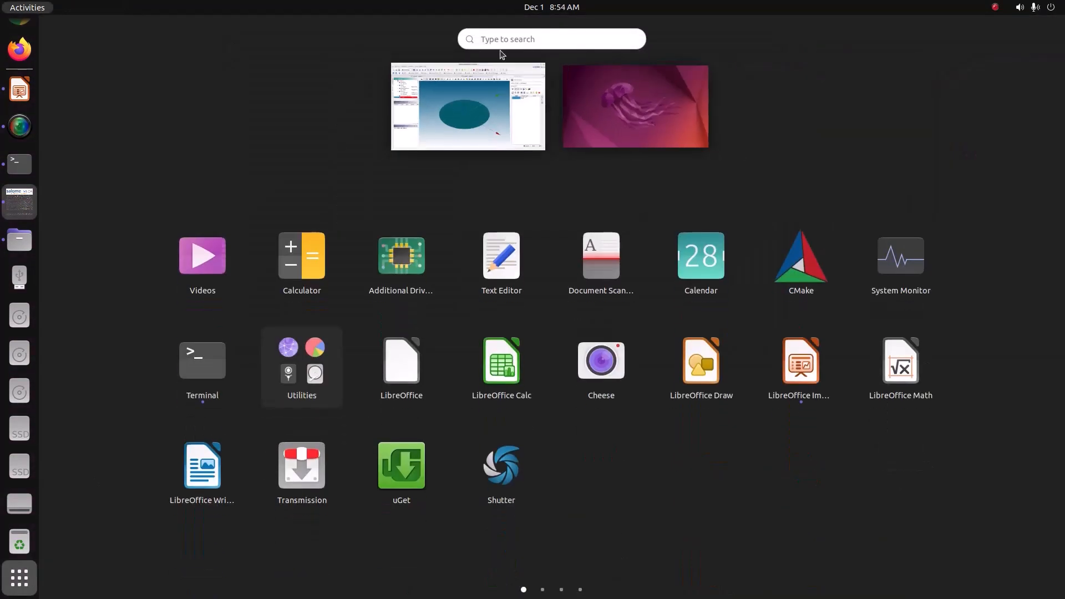
pyautogui.click(500, 38)
pyautogui.write('calc')
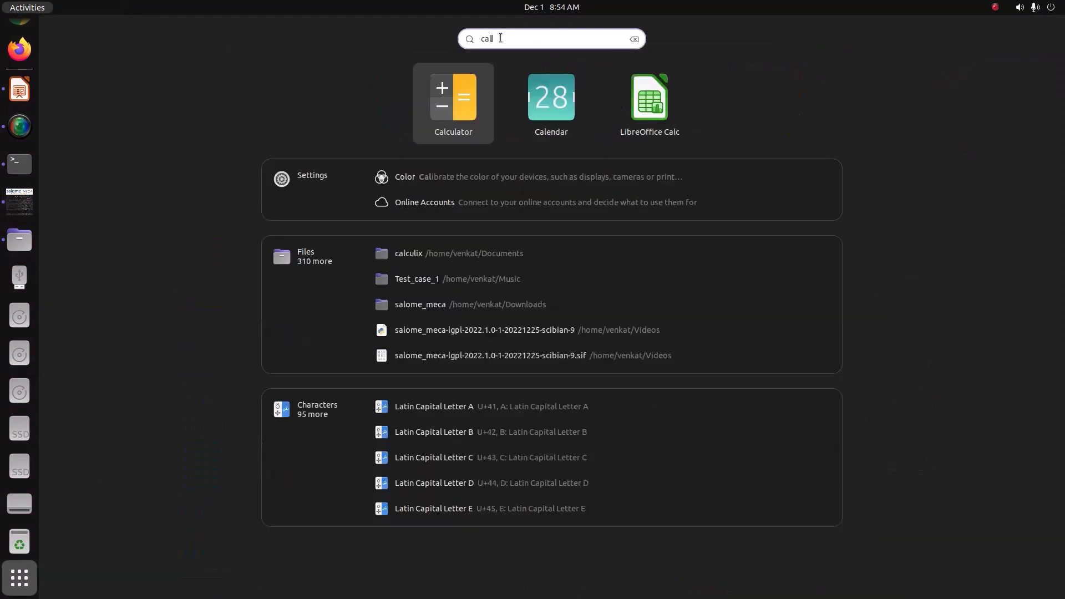
pyautogui.press('Return')
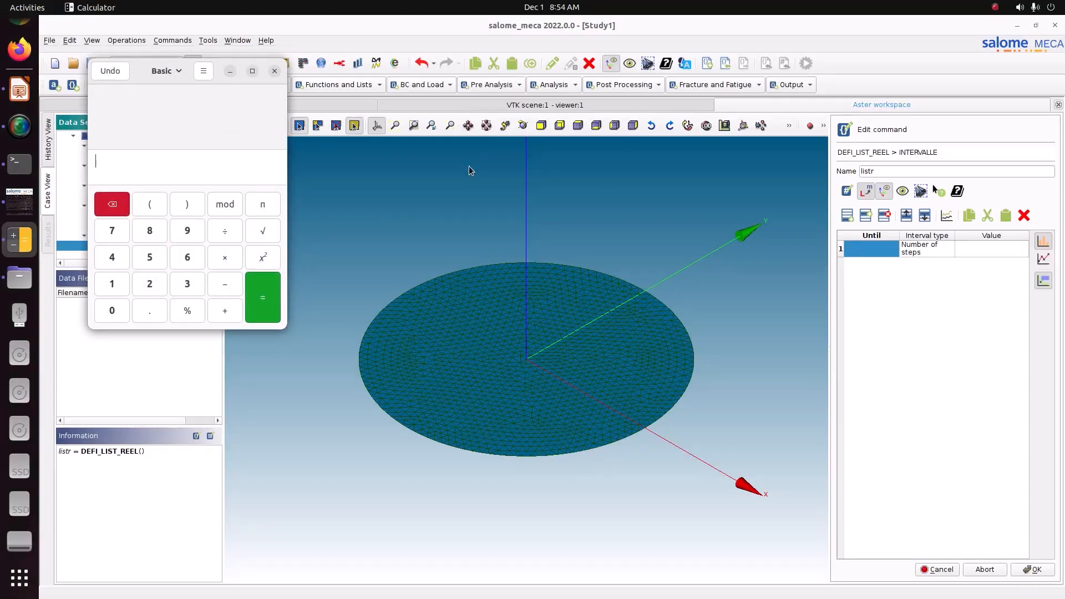
pyautogui.write('45860')
pyautogui.press('BackSpace')
pyautogui.press('BackSpace')
pyautogui.press('BackSpace')
pyautogui.write('*60')
pyautogui.press('Return')
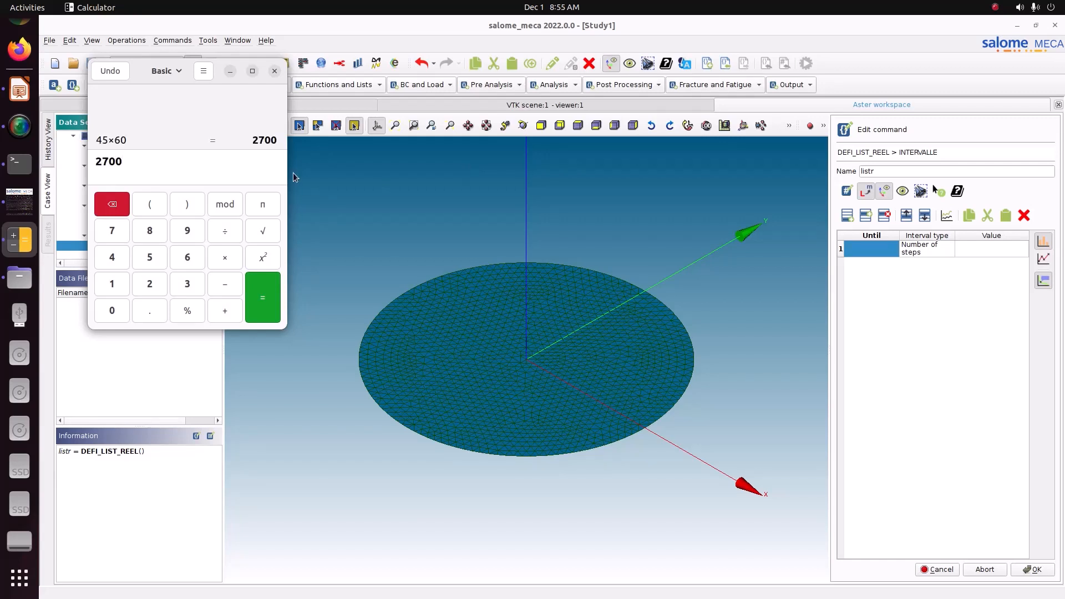
pyautogui.moveTo(125, 161); pyautogui.dragTo(90, 148)
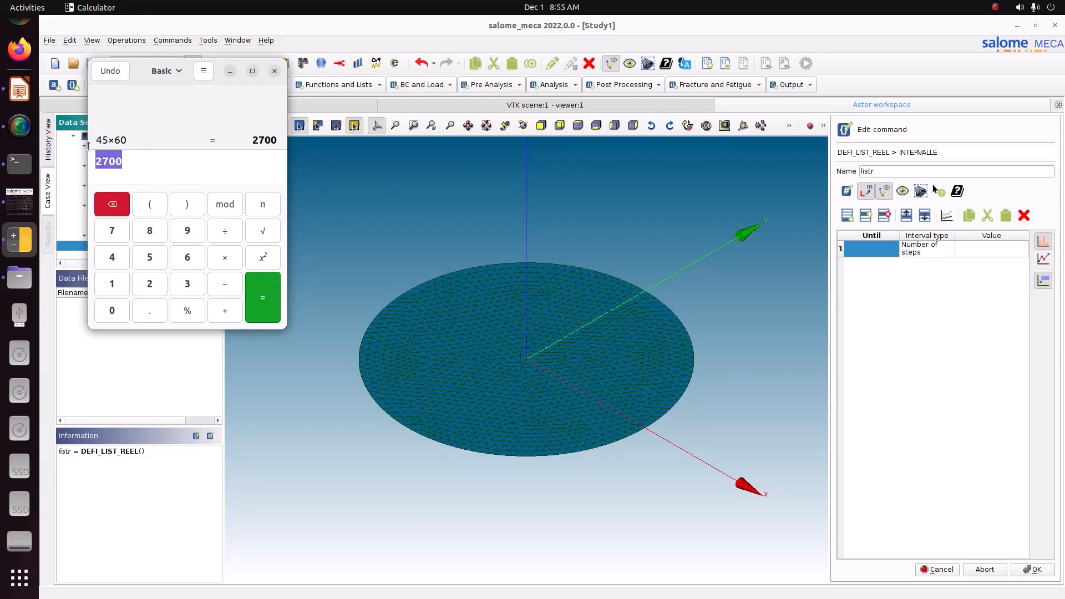
# Define the interval of the real list until 2700 with the interval type Step length and a value of 1
pyautogui.doubleClick(866, 248)
pyautogui.write('2700')
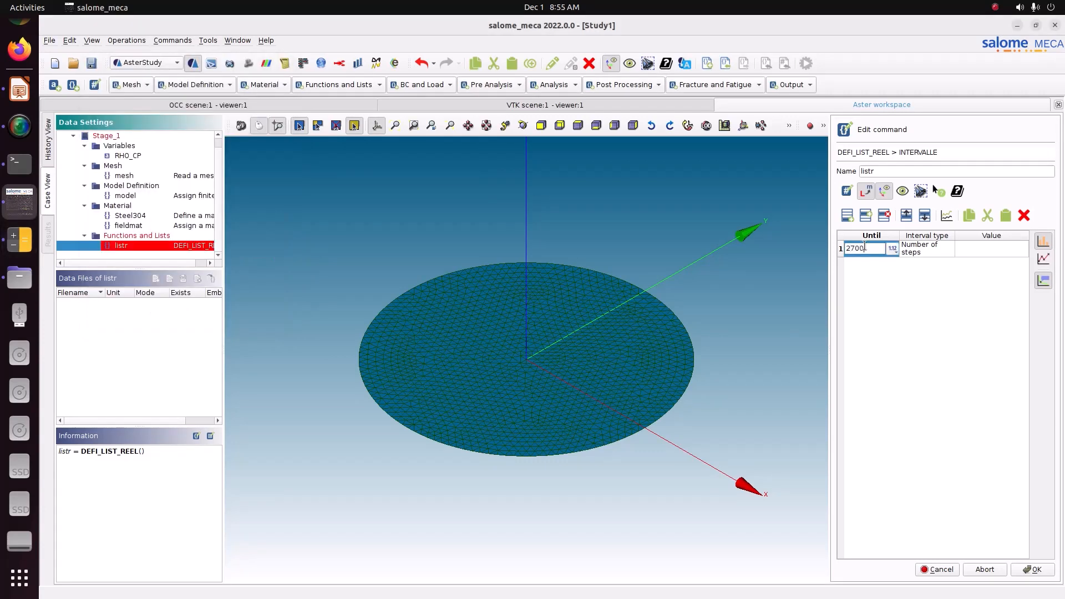
pyautogui.click(1011, 254)
pyautogui.doubleClick(922, 254)
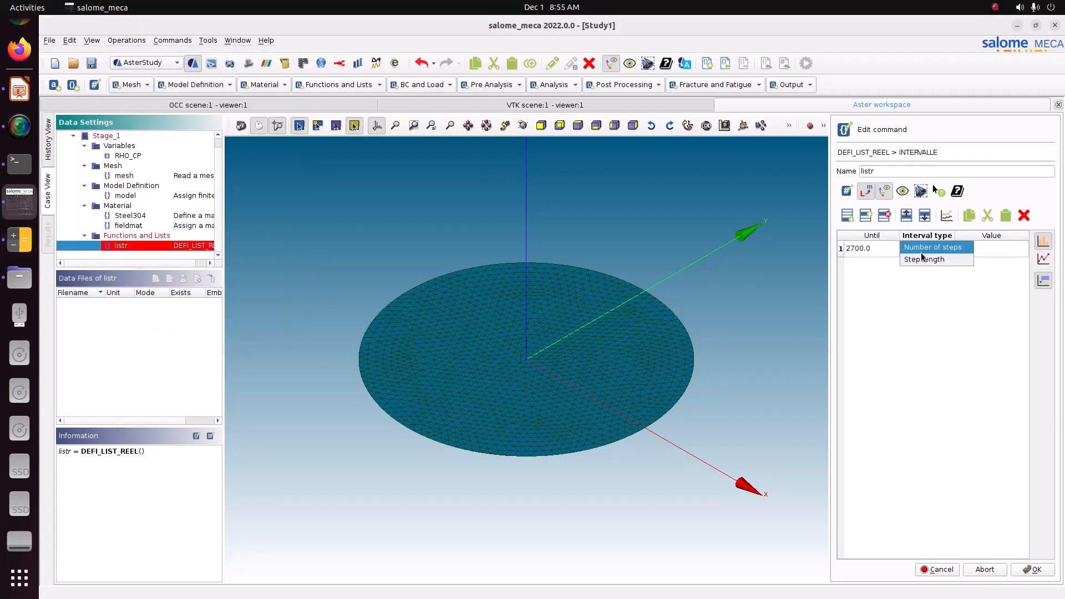
pyautogui.click(911, 261)
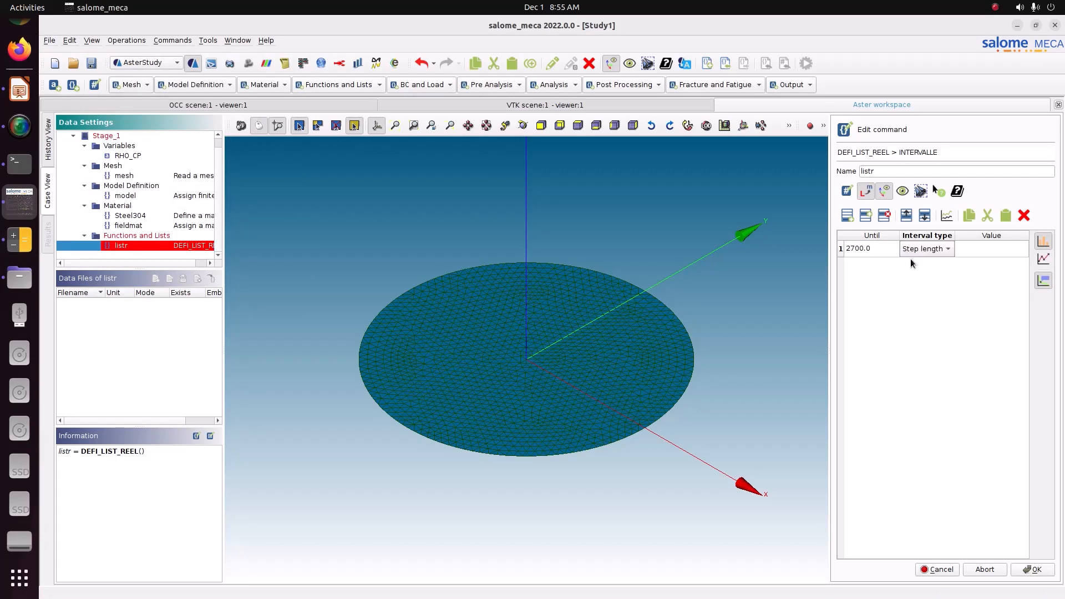
pyautogui.click(972, 249)
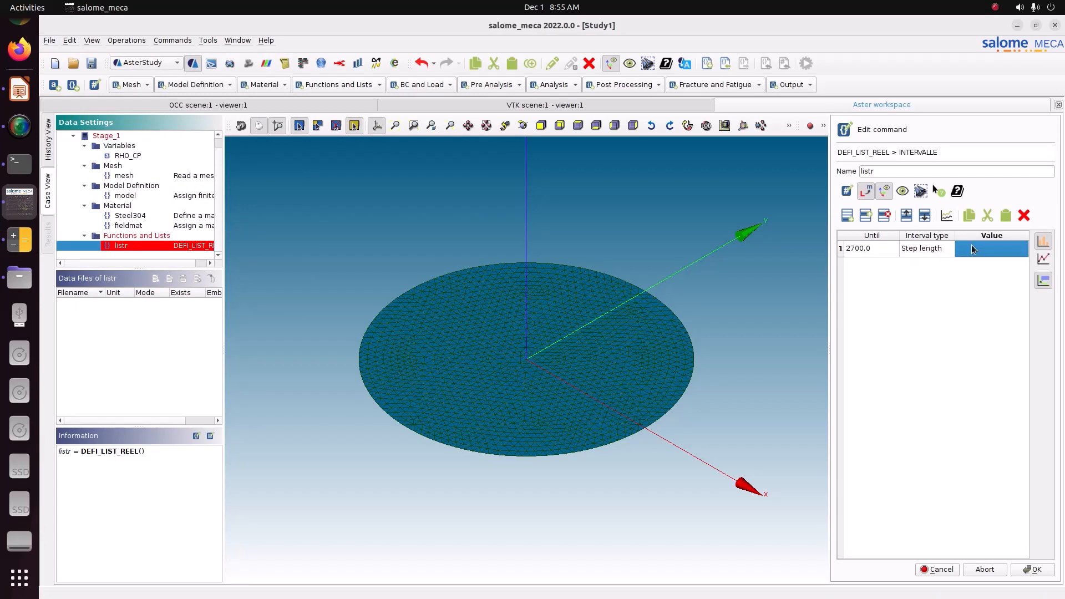
pyautogui.click(972, 250)
pyautogui.write('1')
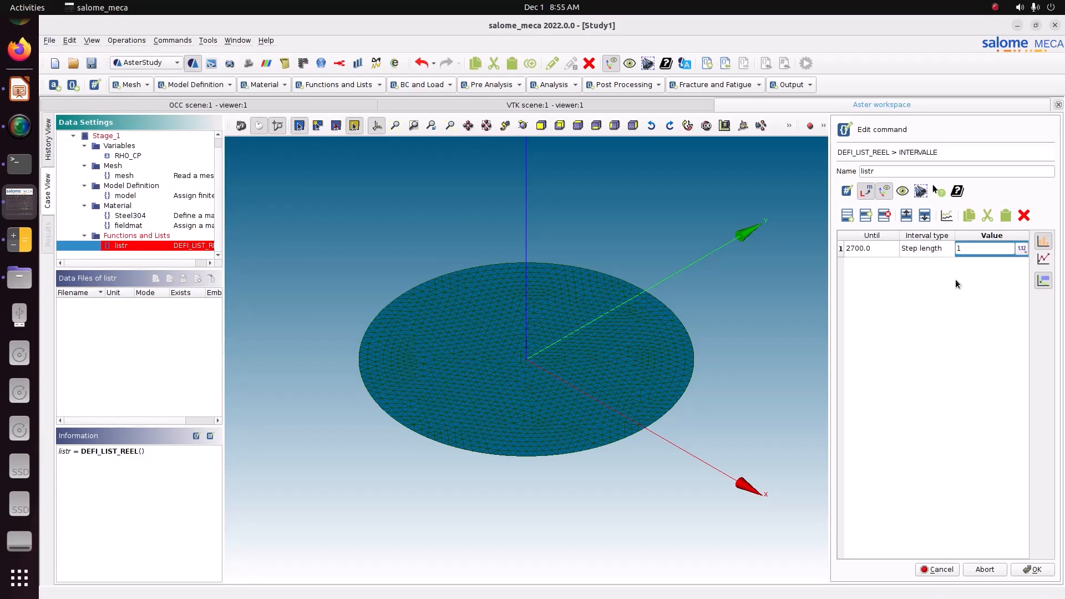
# Plot the interval row to preview it, and store the listr command with its interval
pyautogui.click(882, 252)
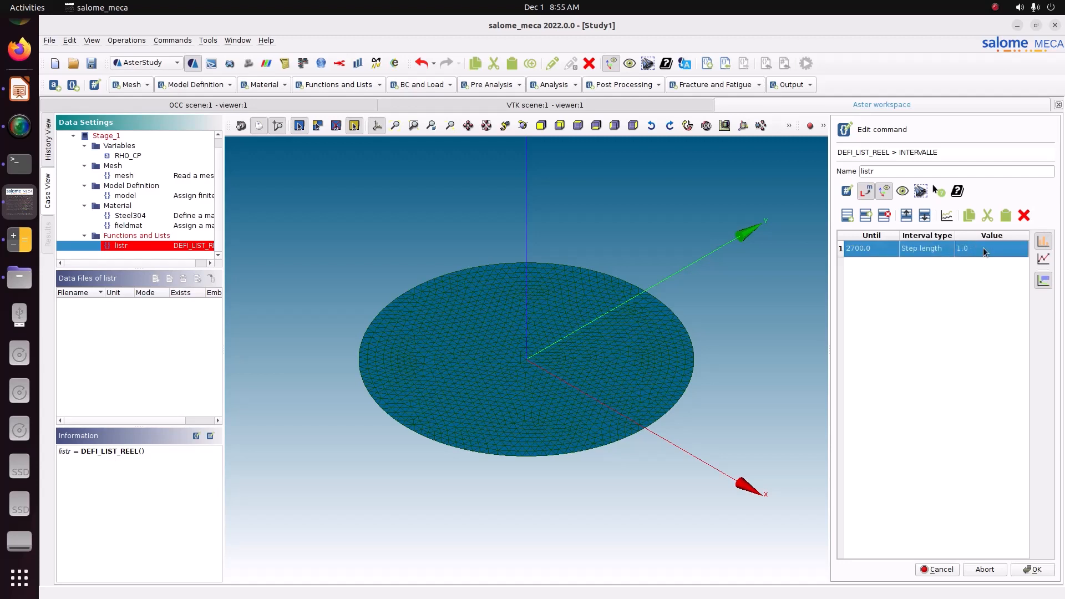
pyautogui.click(946, 215)
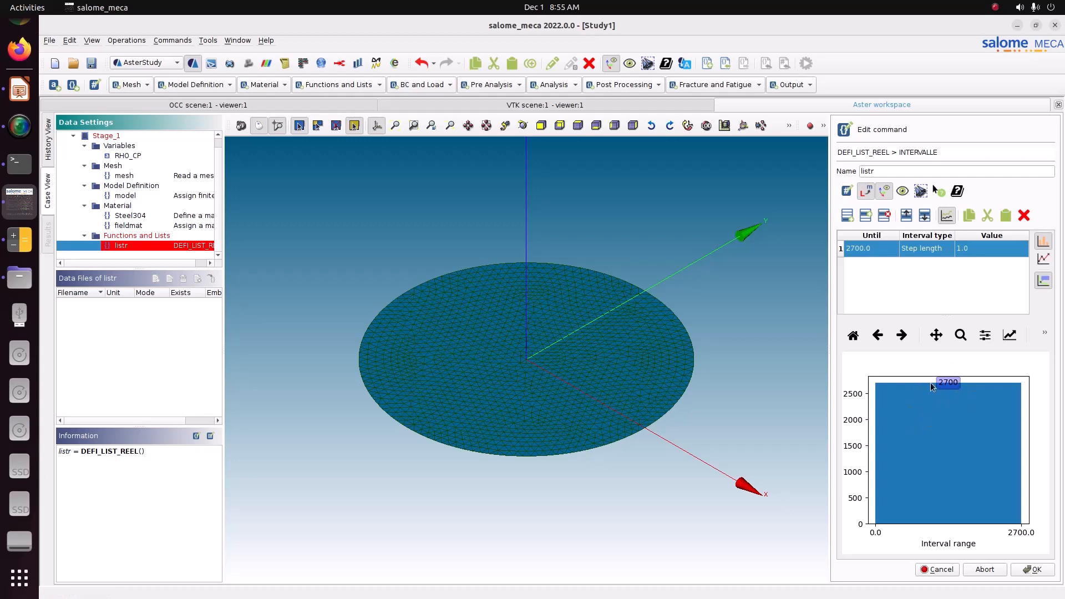
pyautogui.click(1031, 567)
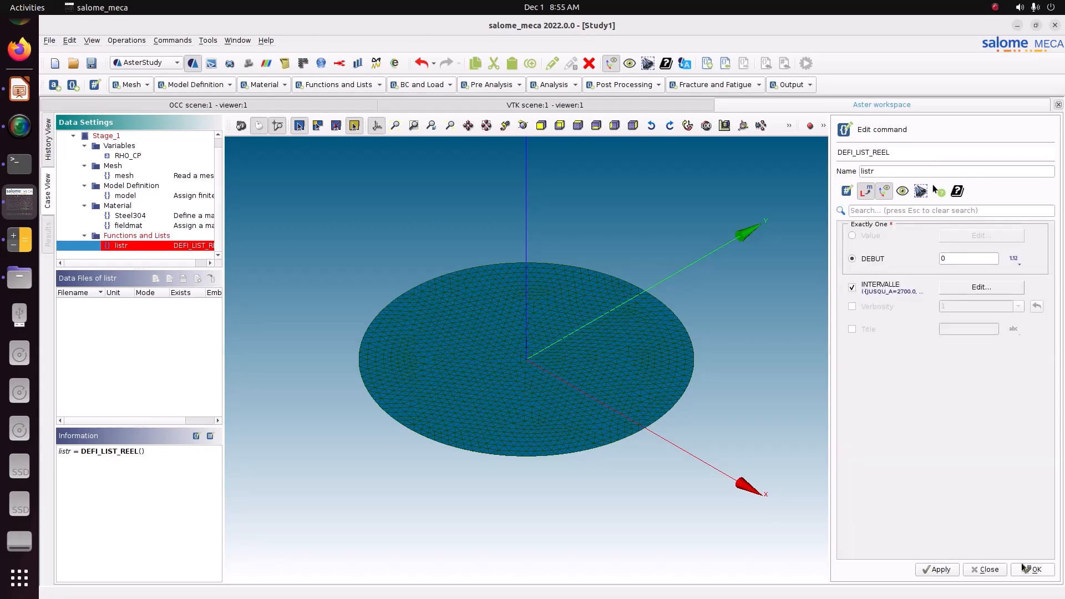
pyautogui.click(943, 569)
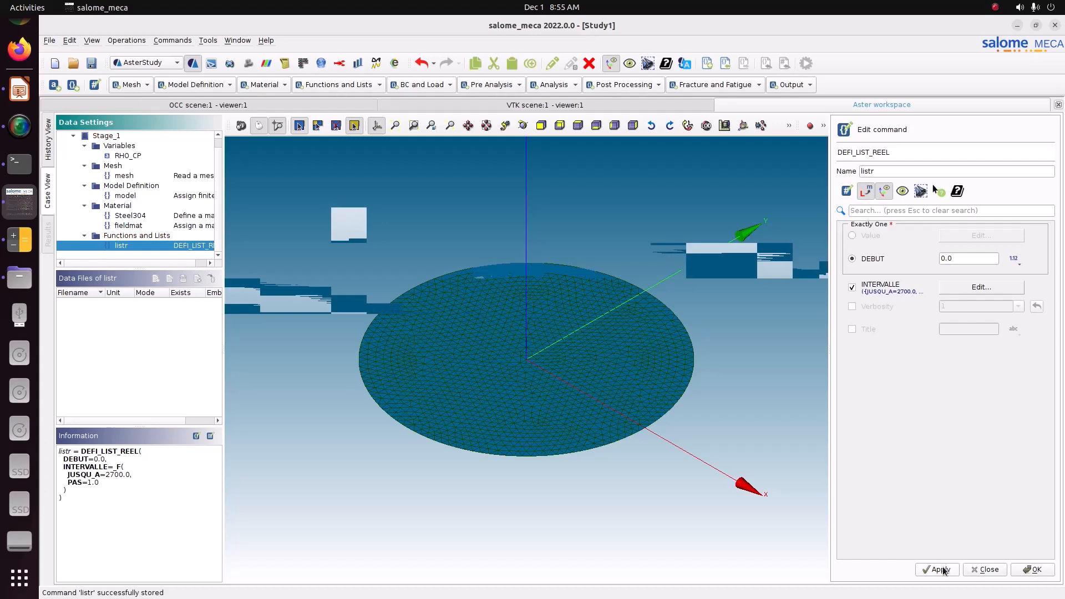
pyautogui.click(1023, 568)
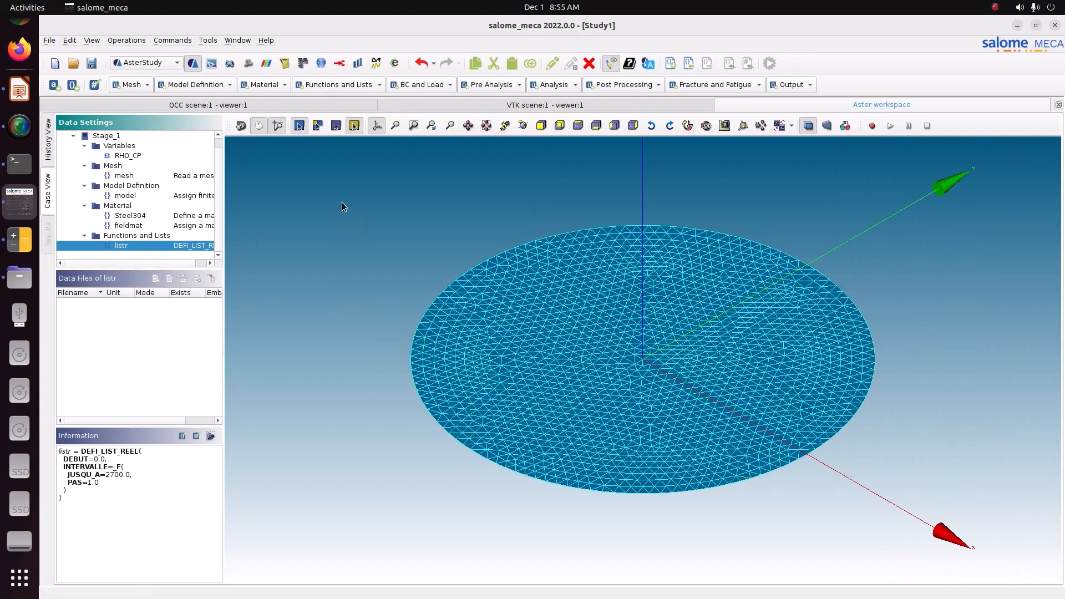
# Add a DEFI_LIST_INST command for the time stepping and set its method to AUTO
pyautogui.click(348, 85)
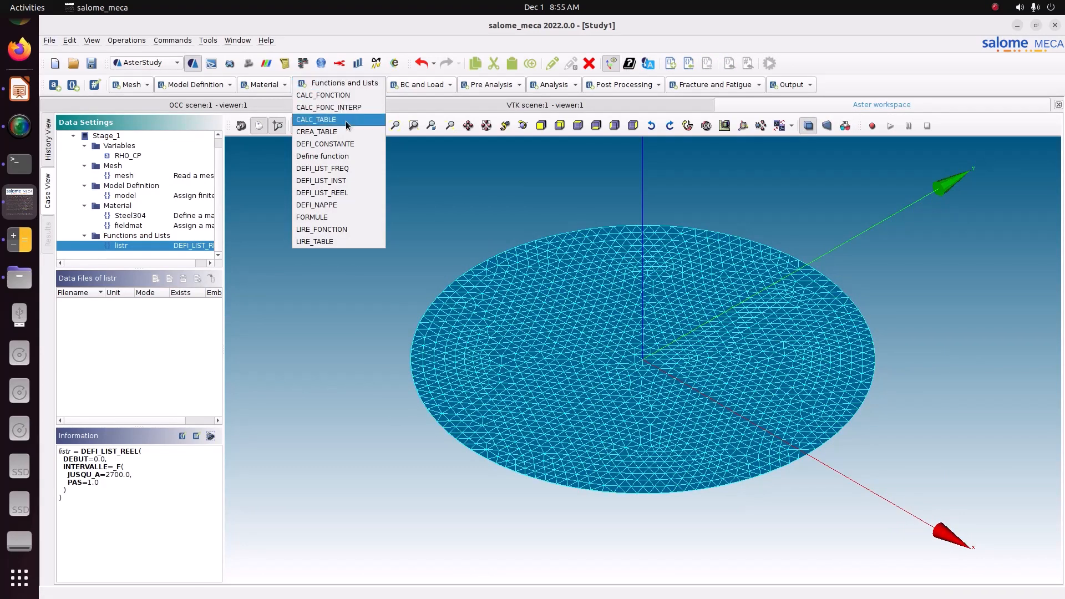
pyautogui.click(310, 181)
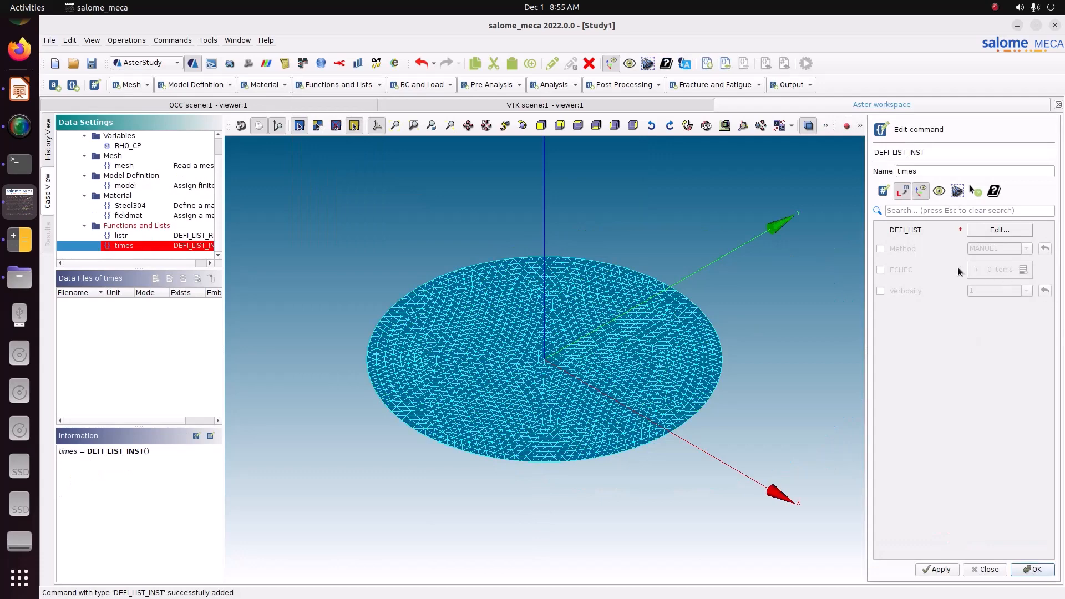
pyautogui.click(909, 248)
pyautogui.click(1025, 249)
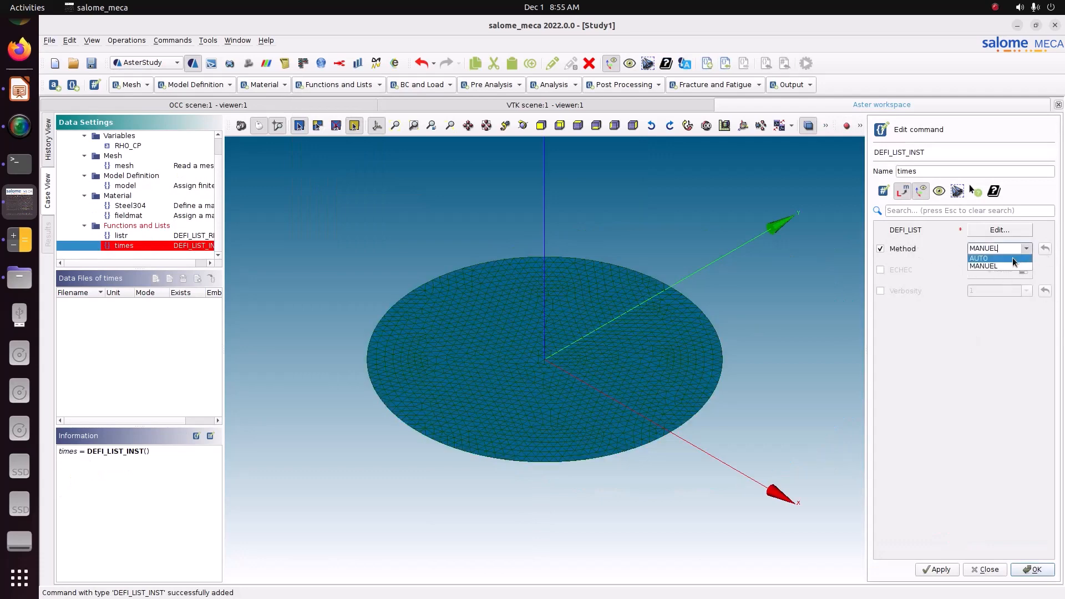
pyautogui.click(1013, 259)
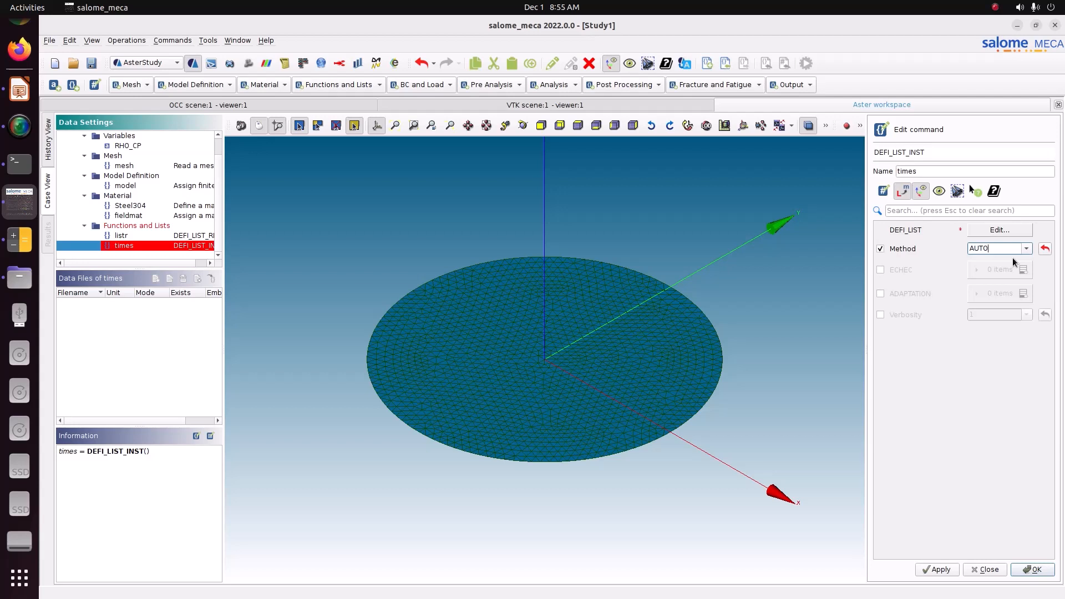
pyautogui.click(1027, 248)
pyautogui.click(1026, 253)
# Use listr as the time step list in the DEFI_LIST definition and store the times command
pyautogui.click(999, 230)
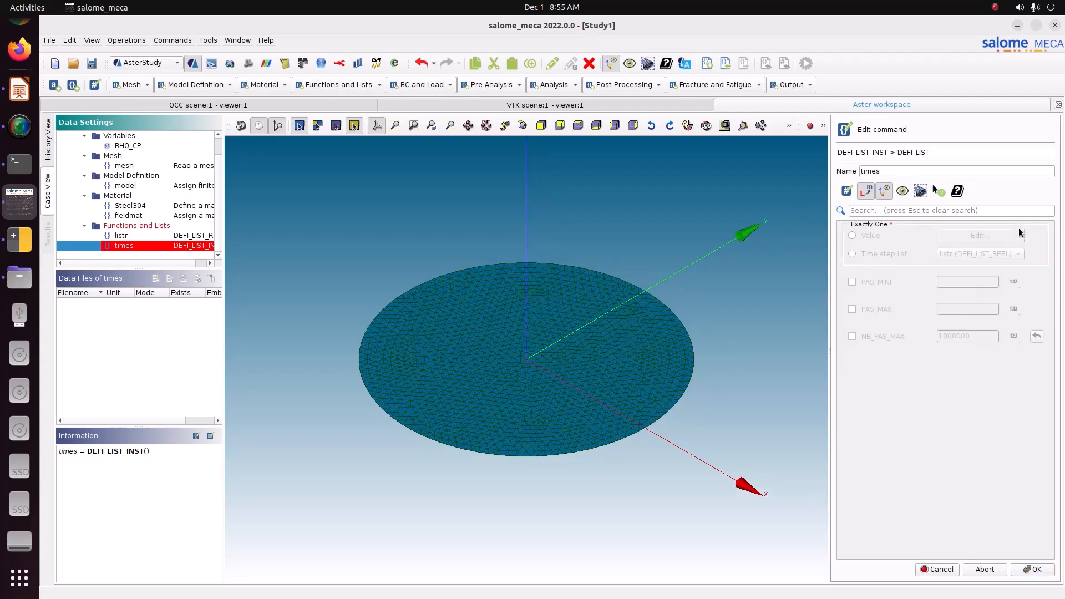
pyautogui.click(894, 254)
pyautogui.click(1029, 570)
pyautogui.click(952, 569)
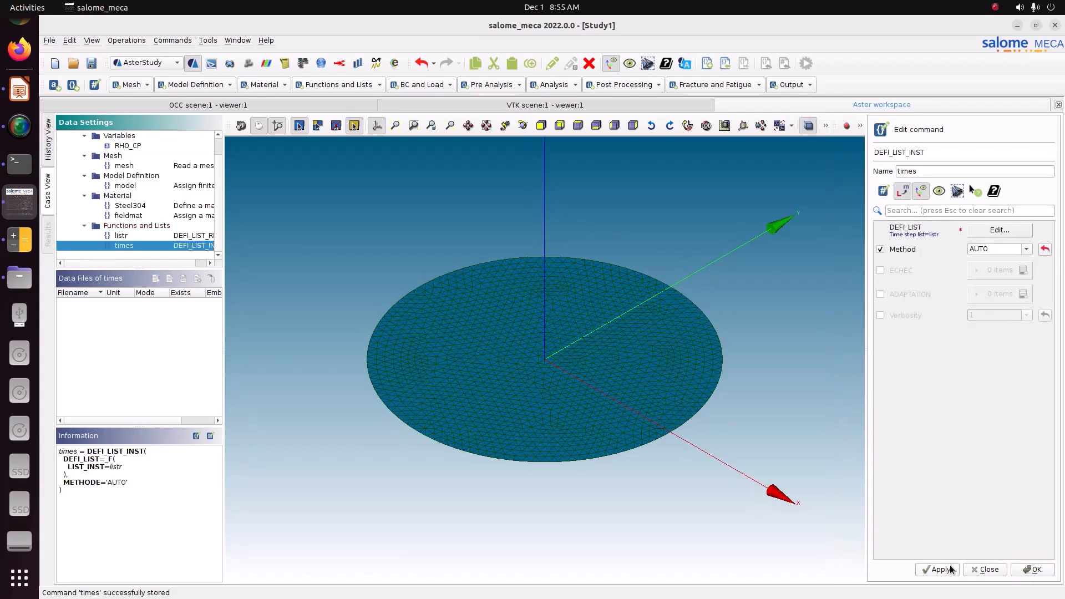
pyautogui.click(1031, 570)
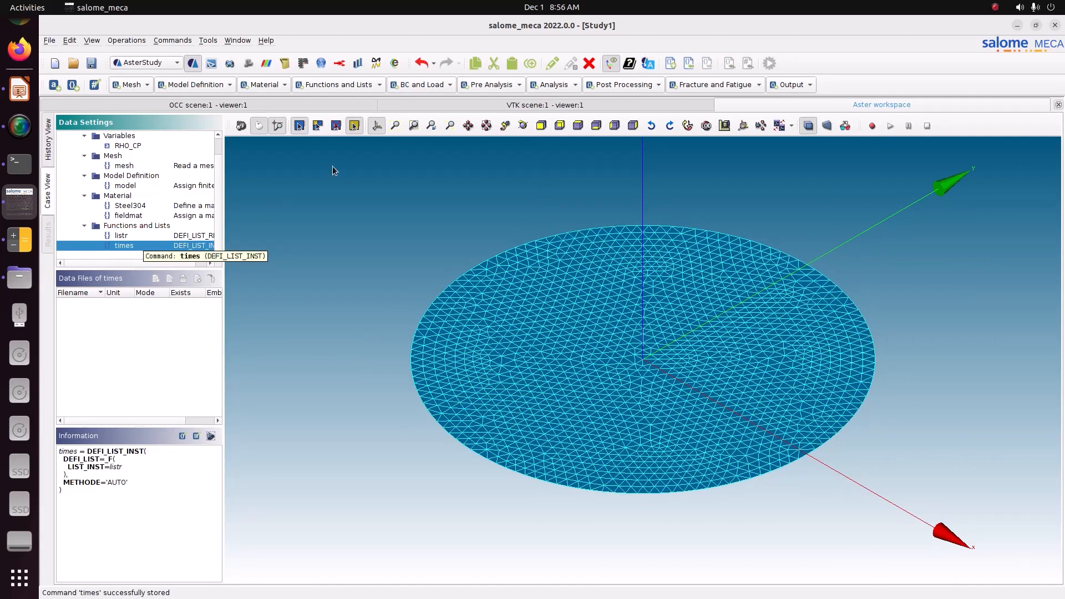
# Add an Assign thermal load command and, after checking the problem slide in Impress, enable ECHANGE with one item
pyautogui.click(407, 86)
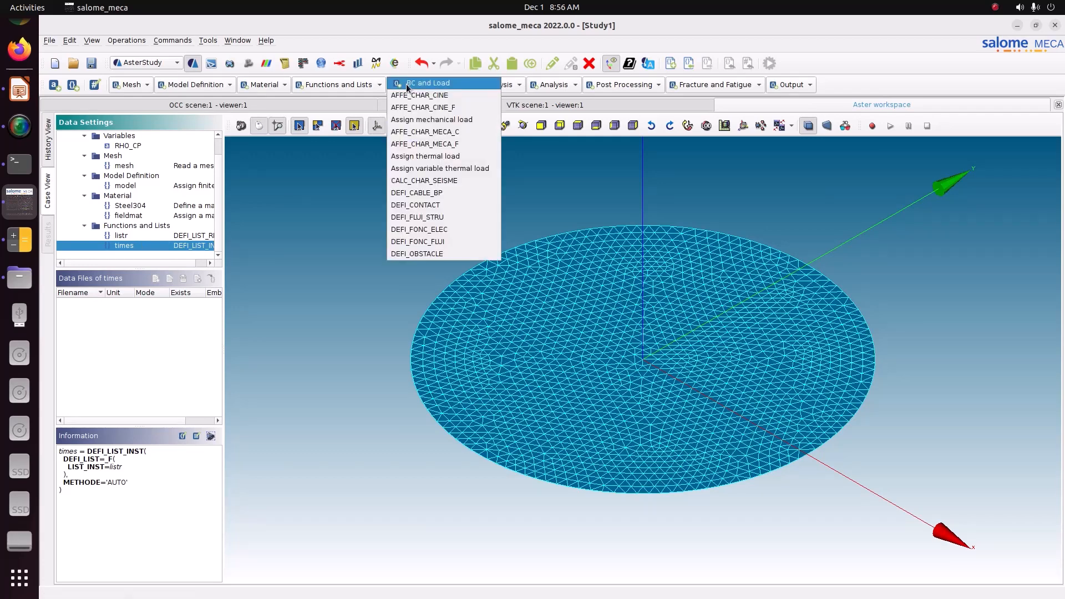
pyautogui.click(411, 159)
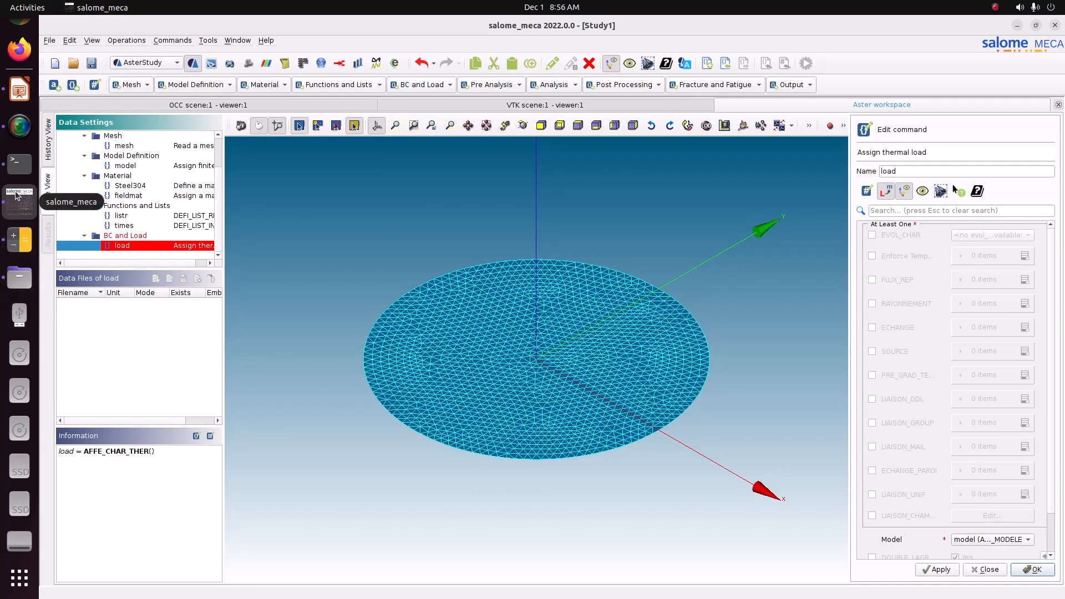
pyautogui.click(19, 92)
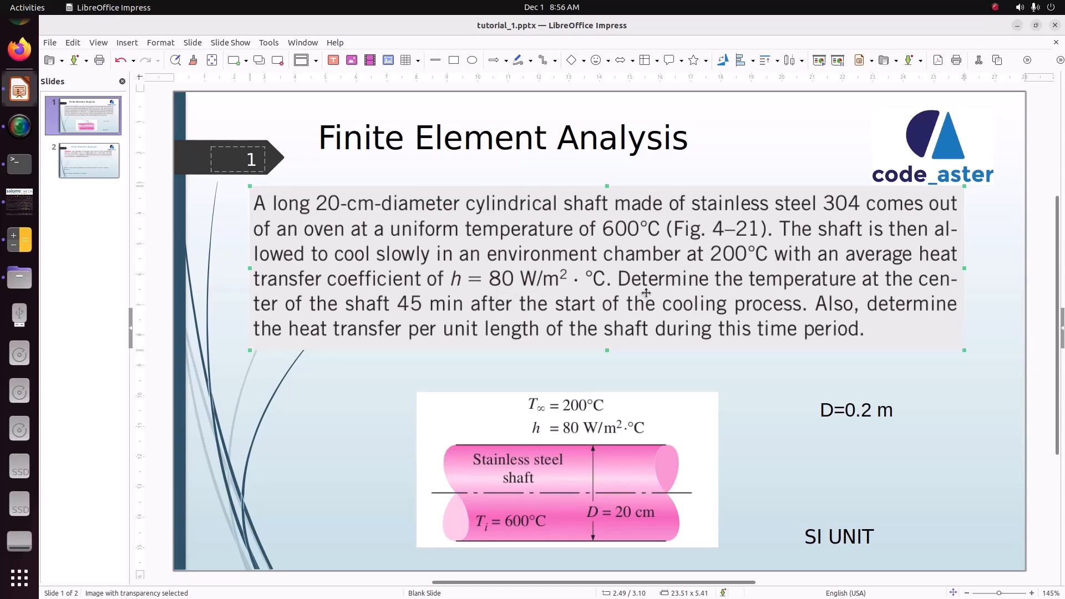
pyautogui.click(17, 197)
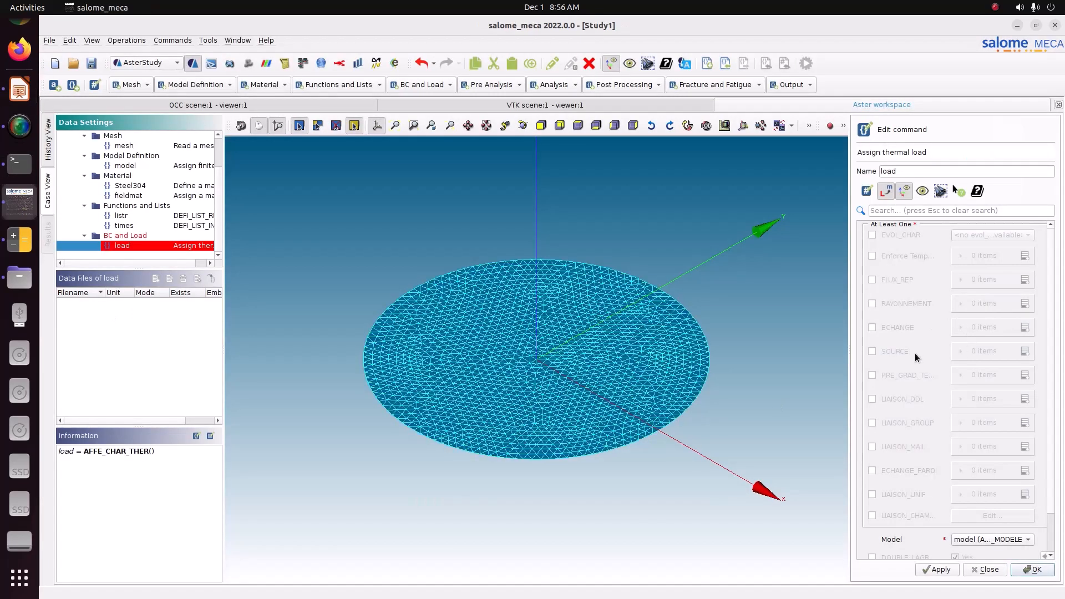
pyautogui.click(898, 327)
pyautogui.click(1025, 327)
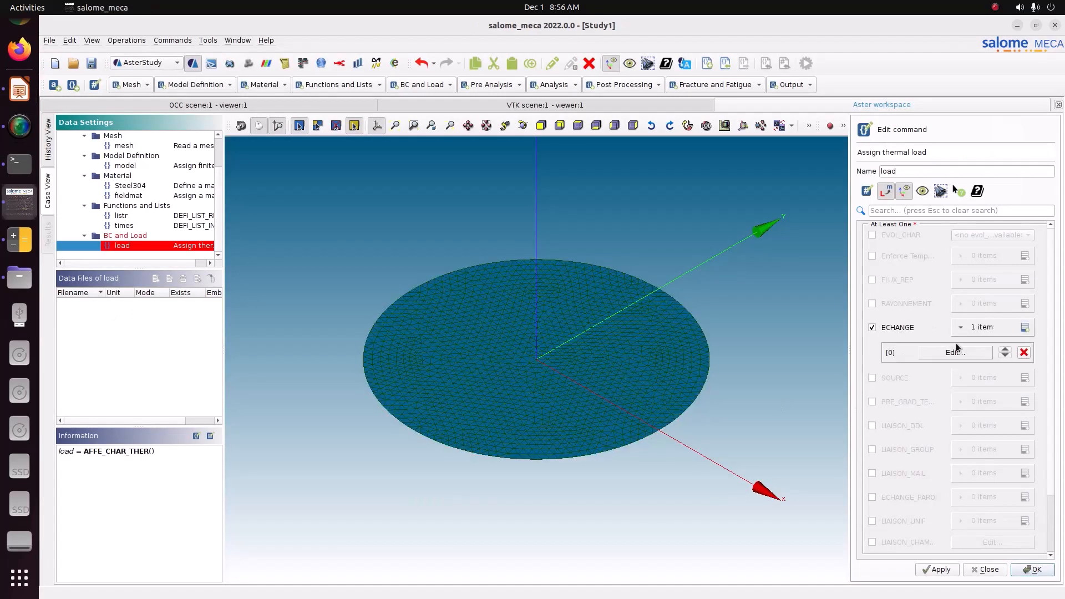
# Assign the ECHANGE item to the Convection group of 1D elements
pyautogui.click(955, 351)
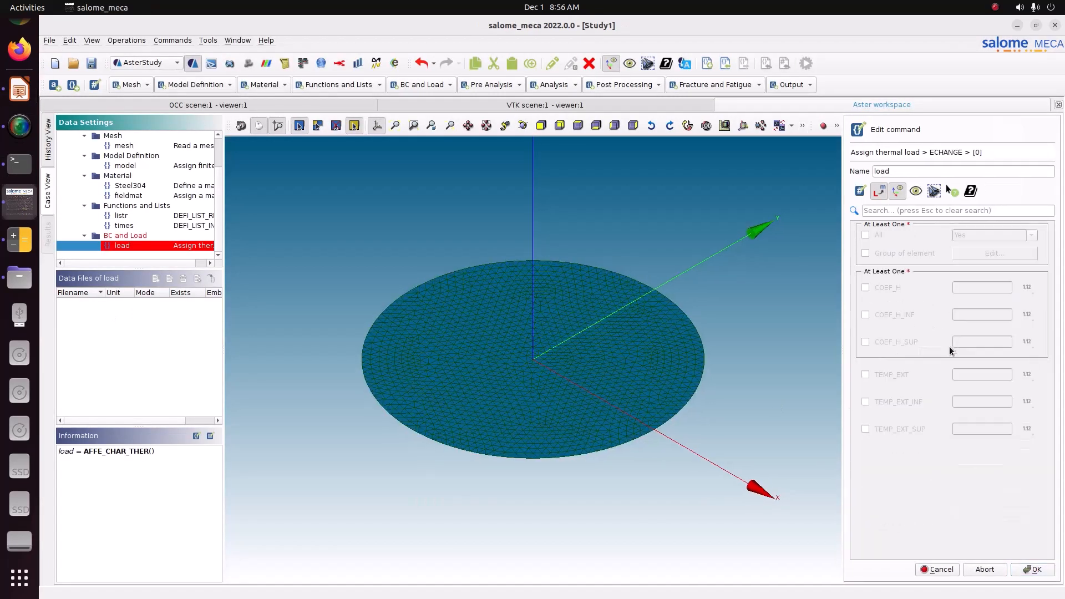
pyautogui.click(884, 254)
pyautogui.click(996, 255)
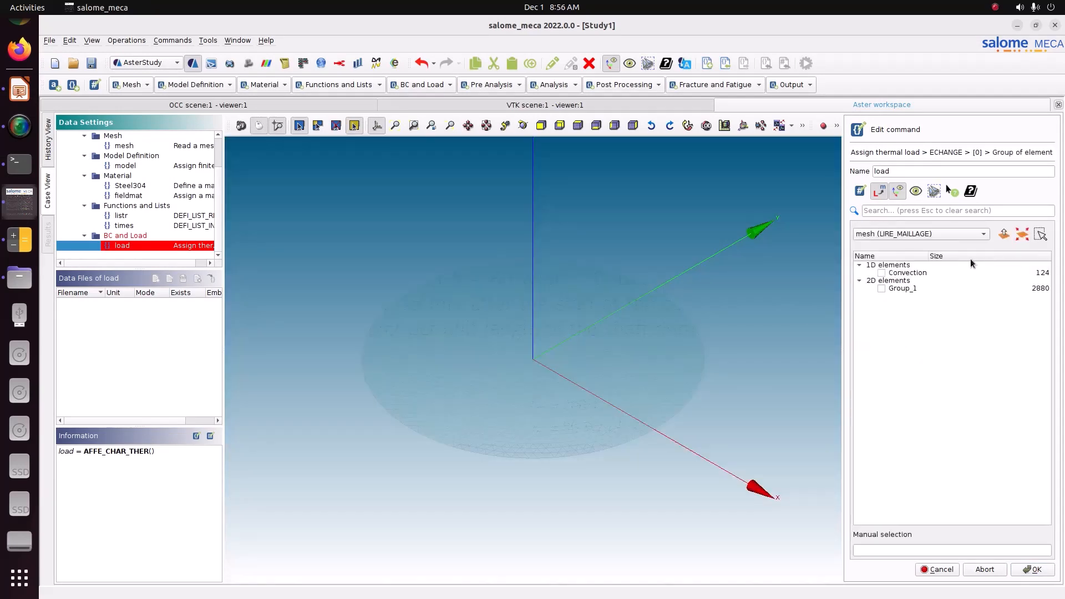
pyautogui.click(882, 273)
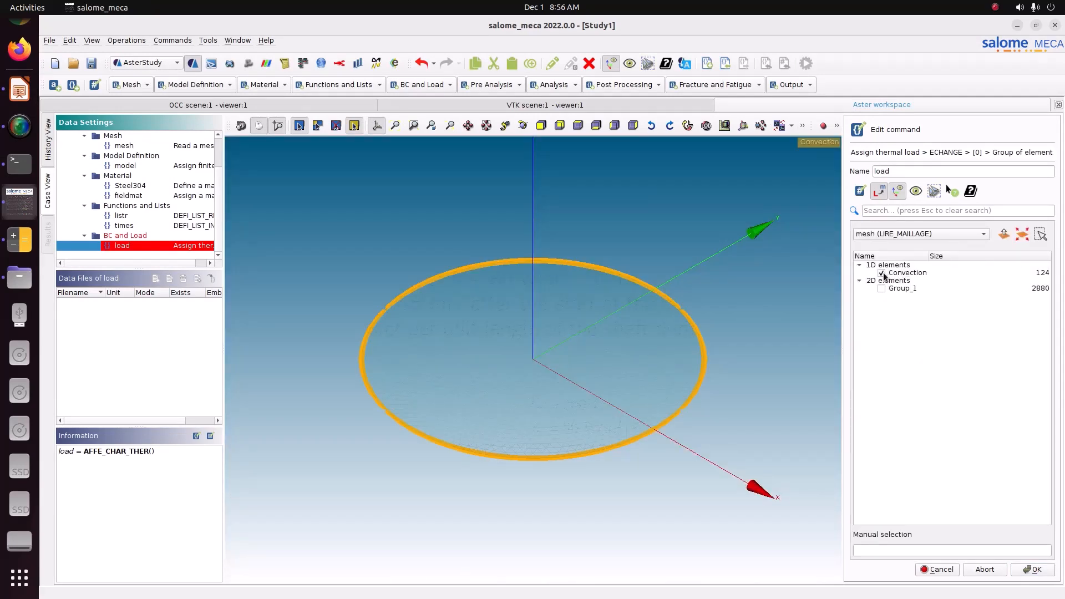
pyautogui.click(1040, 570)
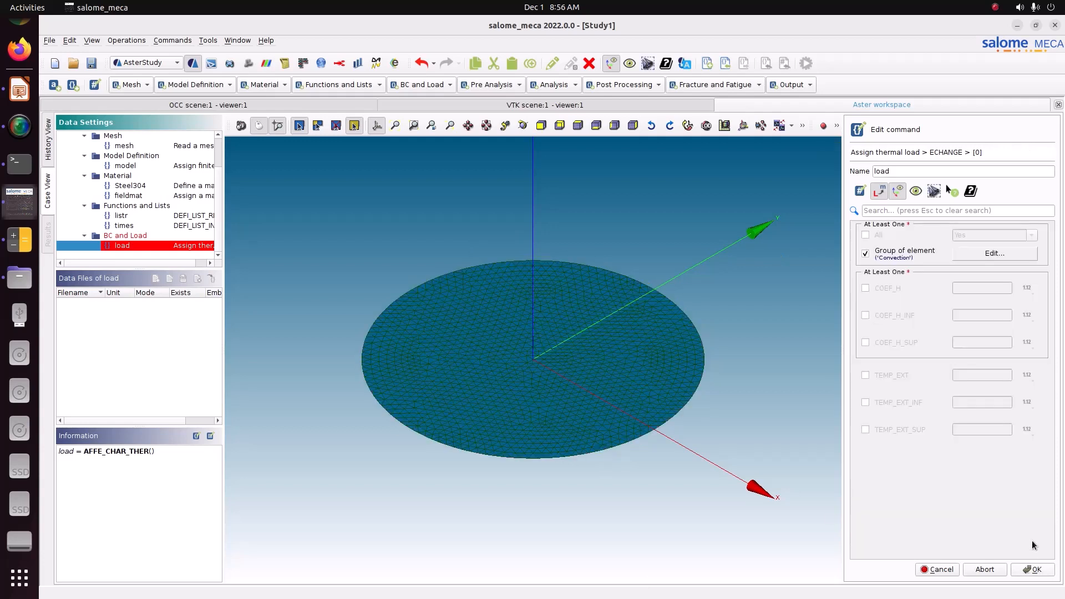
# Set COEF_H to 80 and TEMP_EXT to 200 for the exchange, as given on the problem slide, and store the load command
pyautogui.click(883, 290)
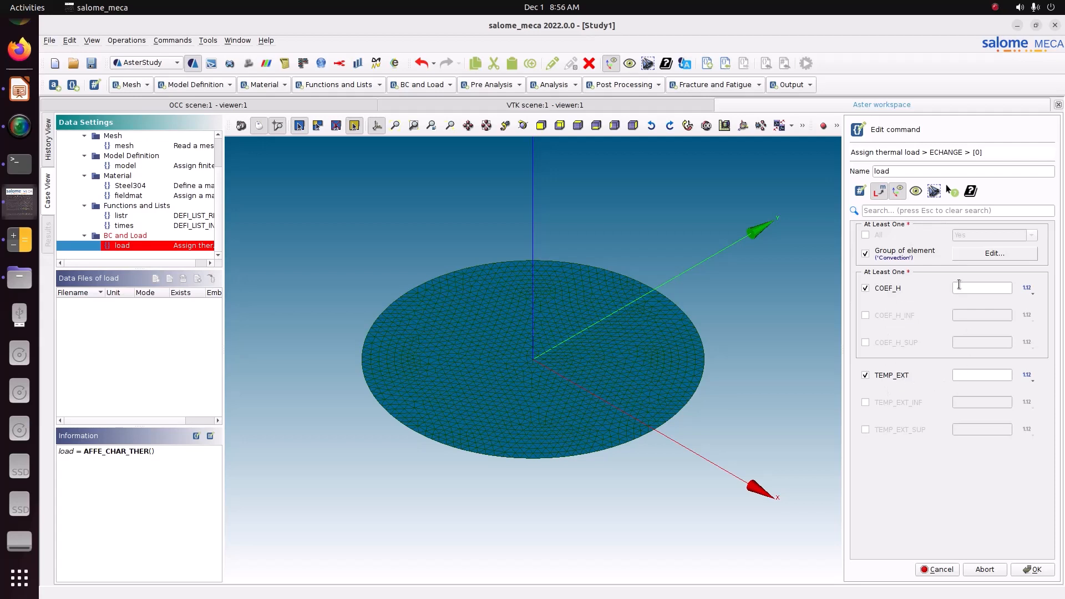
pyautogui.click(19, 89)
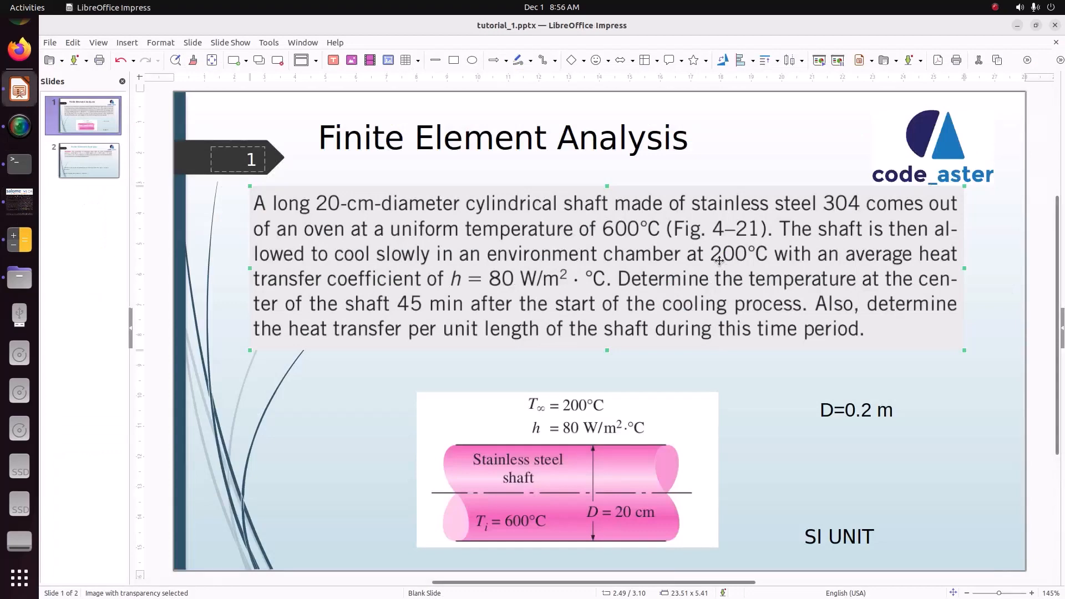
pyautogui.click(20, 201)
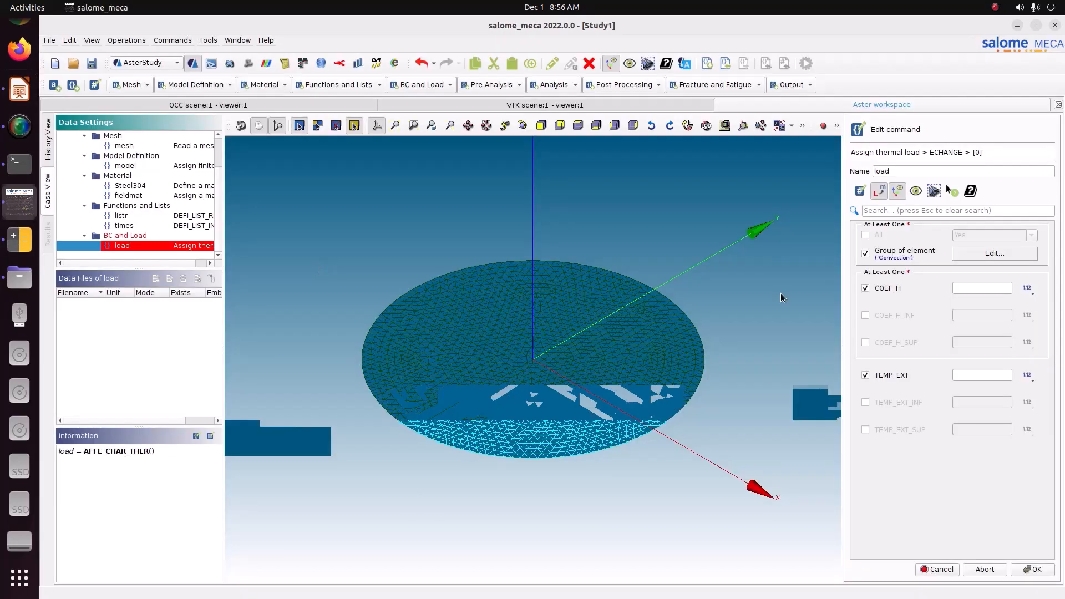
pyautogui.click(966, 289)
pyautogui.write('80')
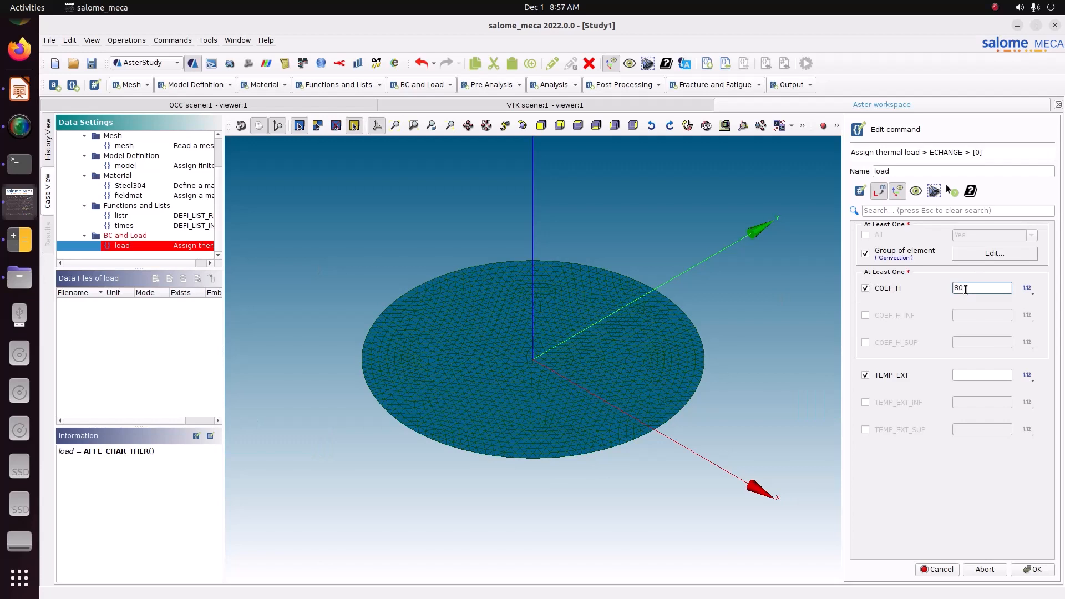
pyautogui.click(968, 375)
pyautogui.write('2')
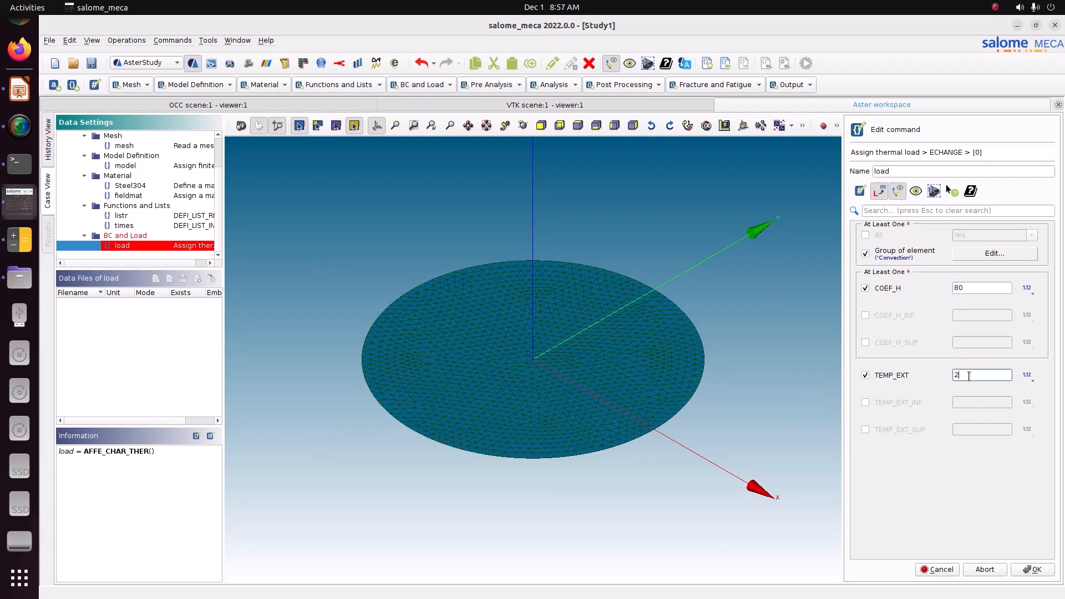
pyautogui.write('00')
pyautogui.click(1032, 569)
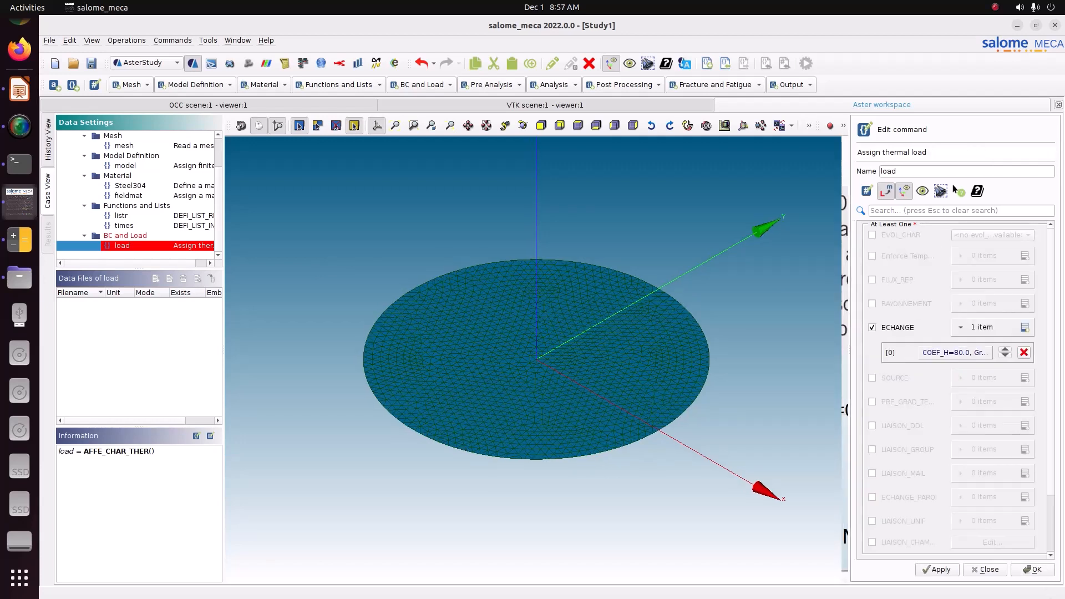
pyautogui.click(937, 570)
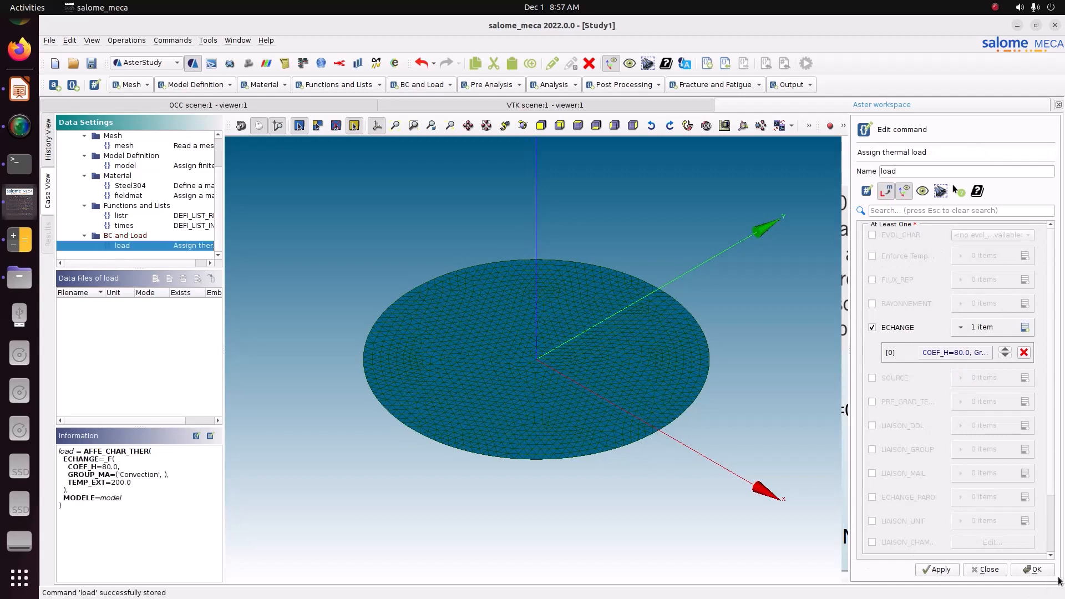
pyautogui.click(1045, 575)
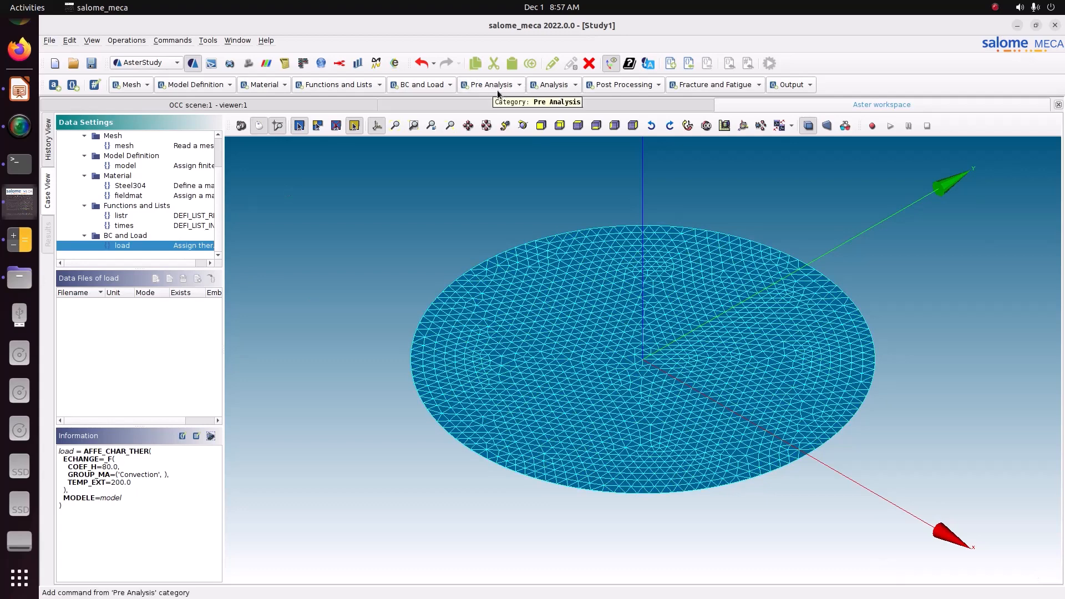
# Add a Linear thermal analysis command and include the thermal load in its Loads
pyautogui.click(554, 85)
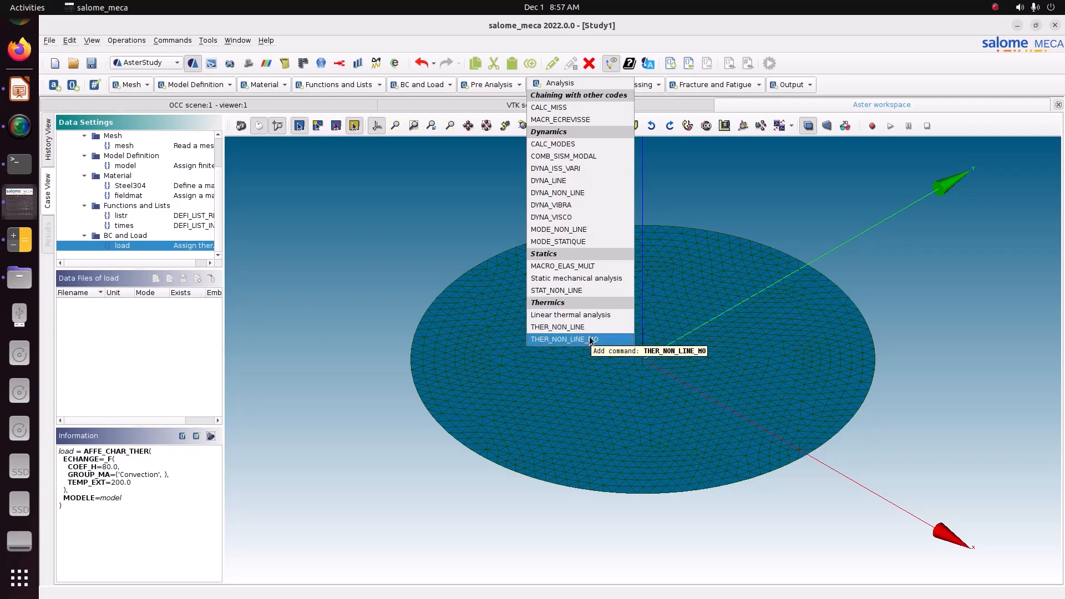
pyautogui.click(562, 315)
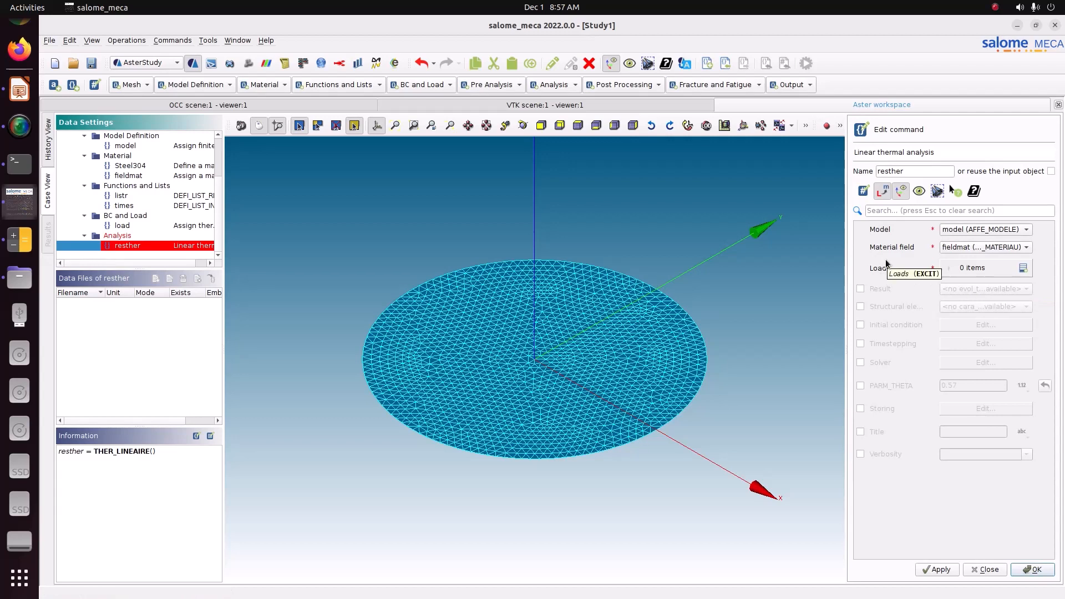
pyautogui.click(1023, 268)
pyautogui.click(946, 294)
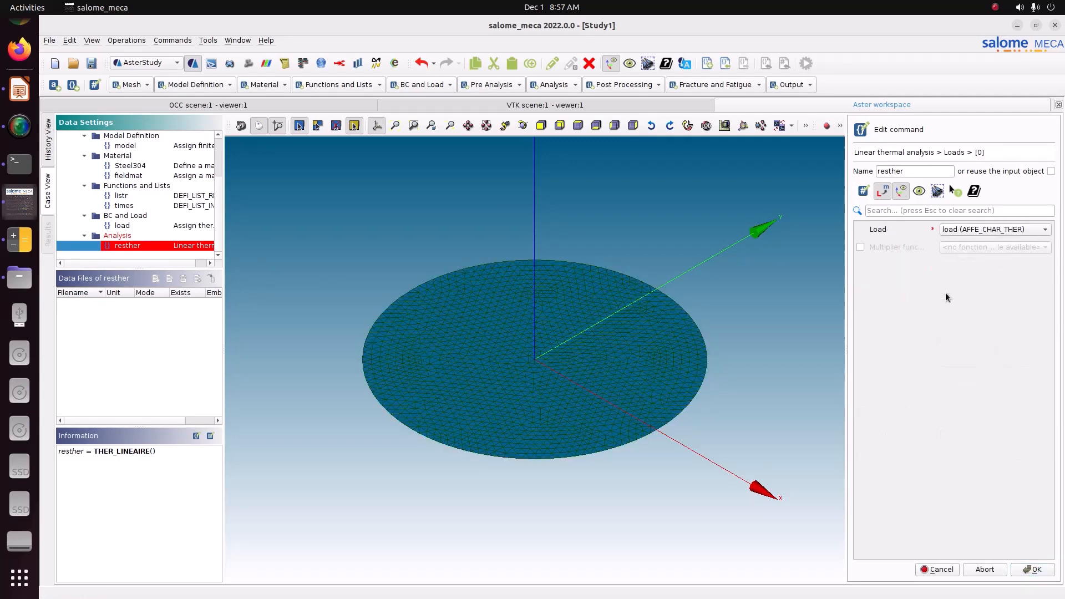
pyautogui.click(1026, 571)
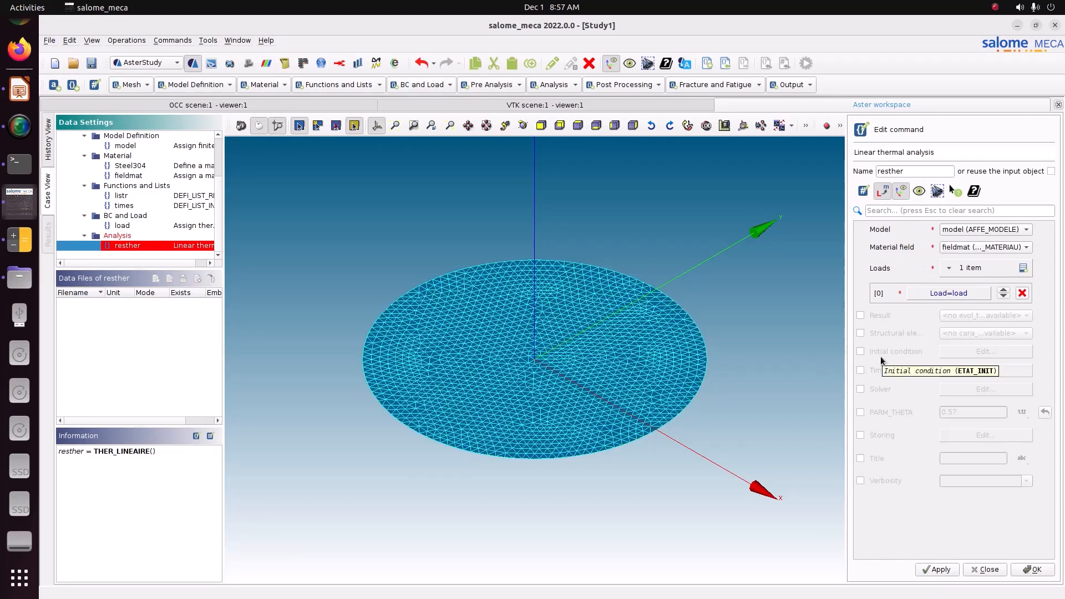
# Enable the initial condition of the thermal analysis and set its Value to 600, the oven temperature on the problem slide
pyautogui.click(894, 351)
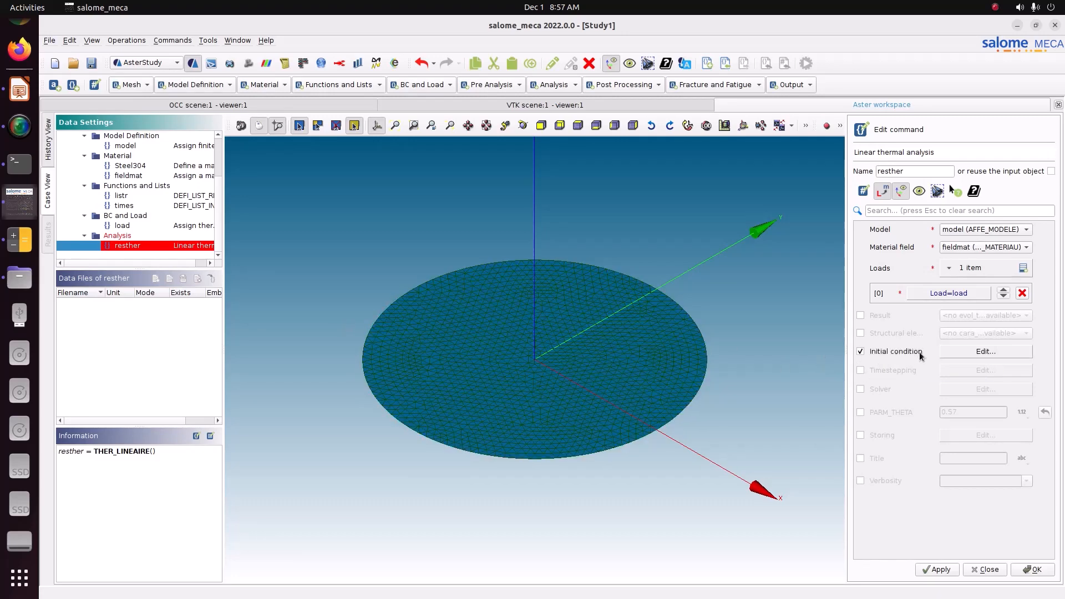
pyautogui.click(985, 351)
pyautogui.click(887, 288)
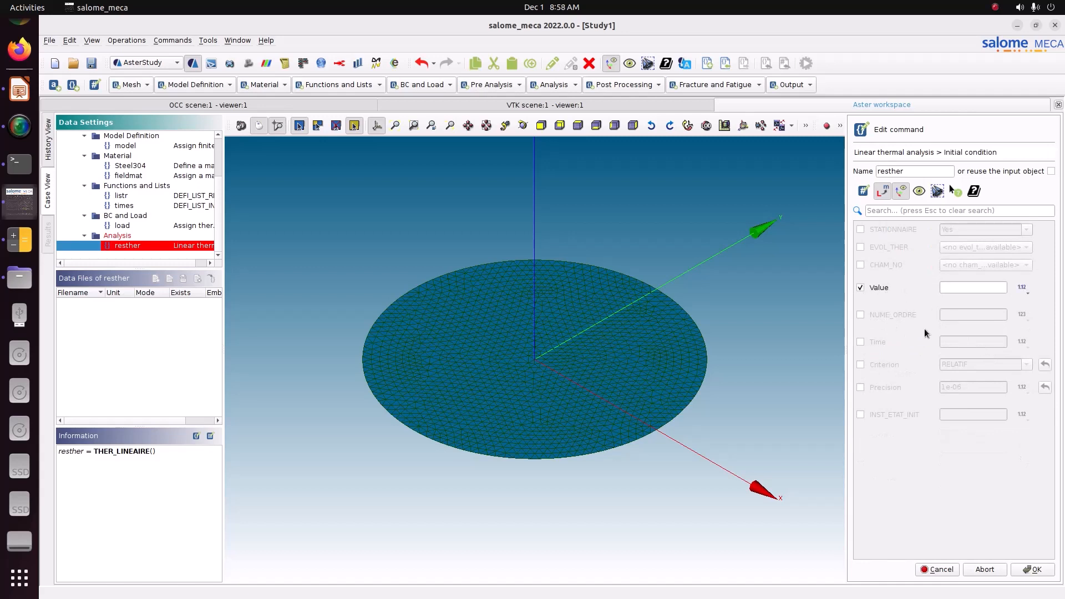
pyautogui.click(951, 285)
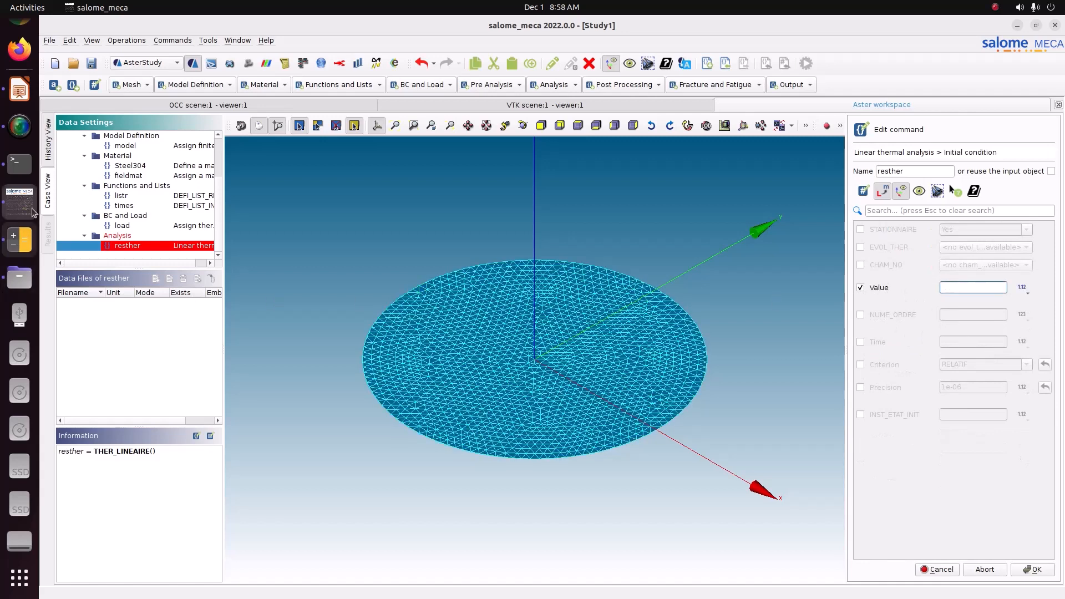
pyautogui.click(20, 89)
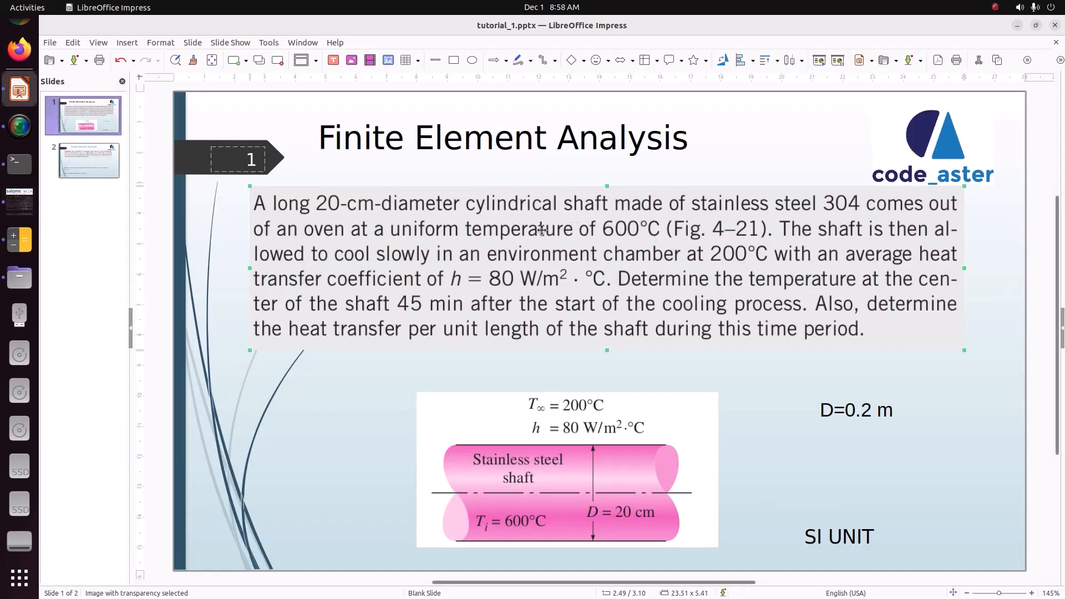
pyautogui.click(9, 206)
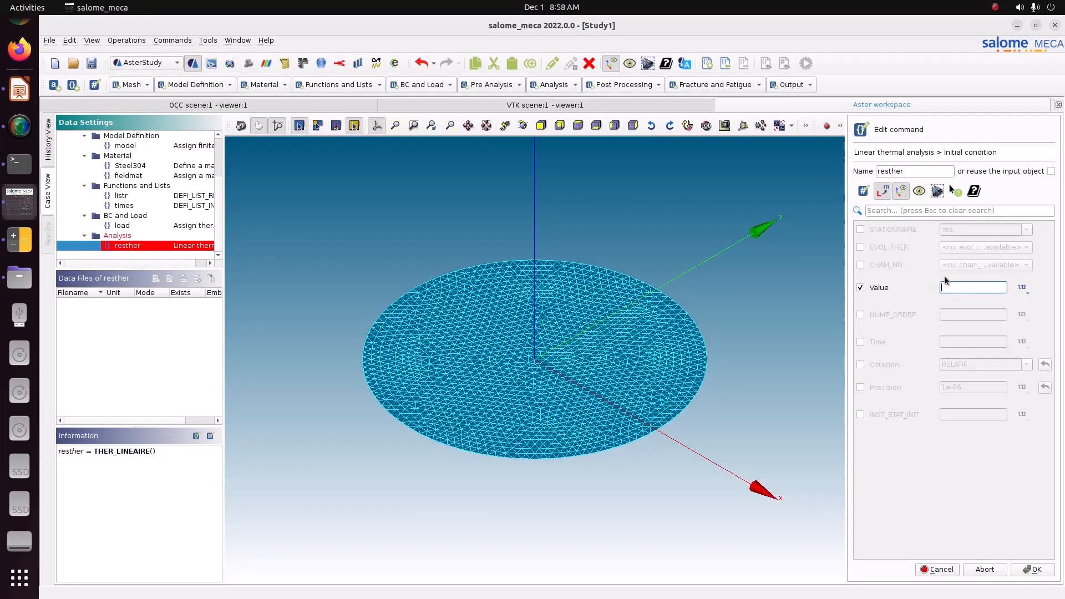
pyautogui.write('600')
pyautogui.click(1032, 570)
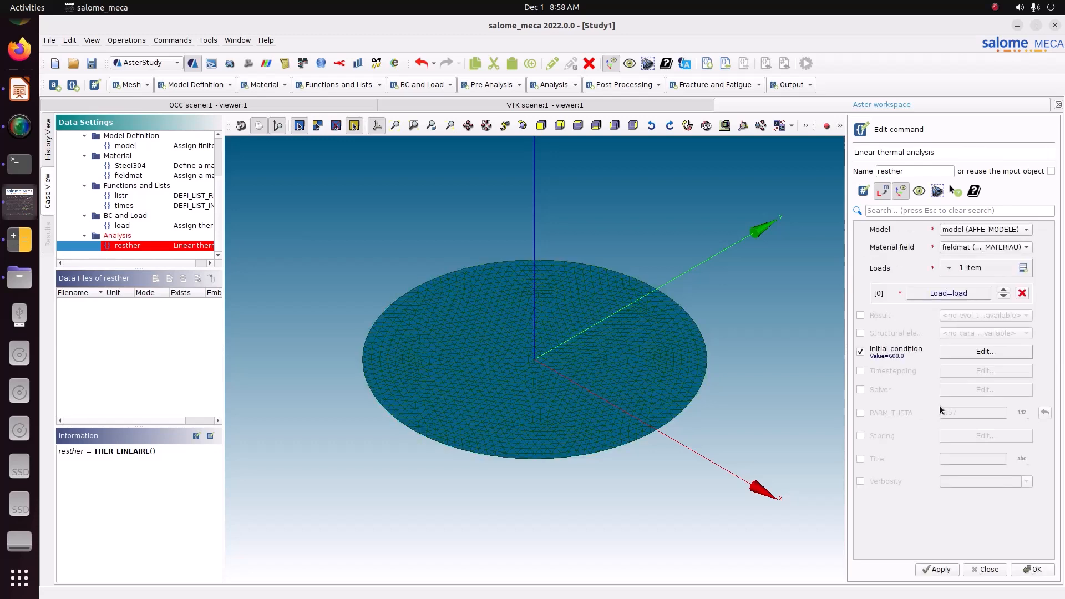
# Enable Timestepping with listr as the time step list and store the resther analysis command
pyautogui.click(907, 375)
pyautogui.click(972, 375)
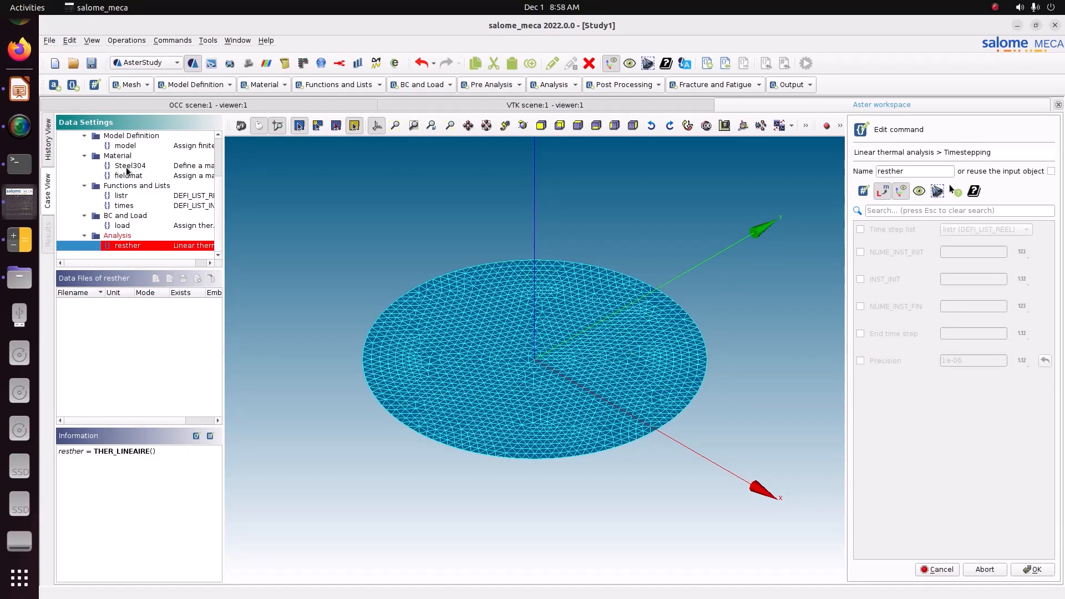
pyautogui.scroll(1, 128, 183)
pyautogui.scroll(1, 129, 181)
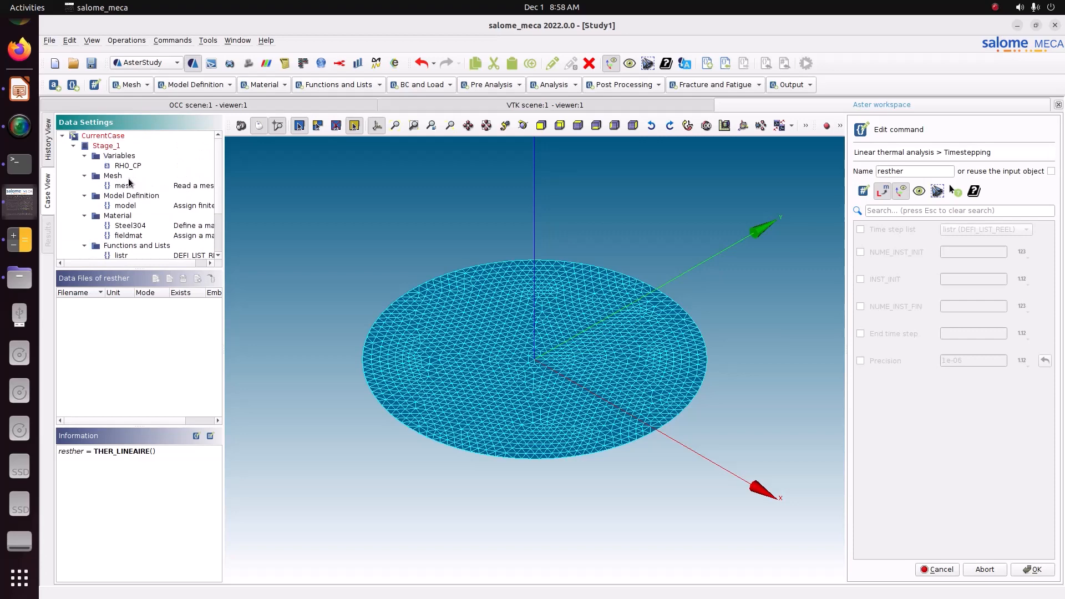
pyautogui.scroll(-1, 129, 183)
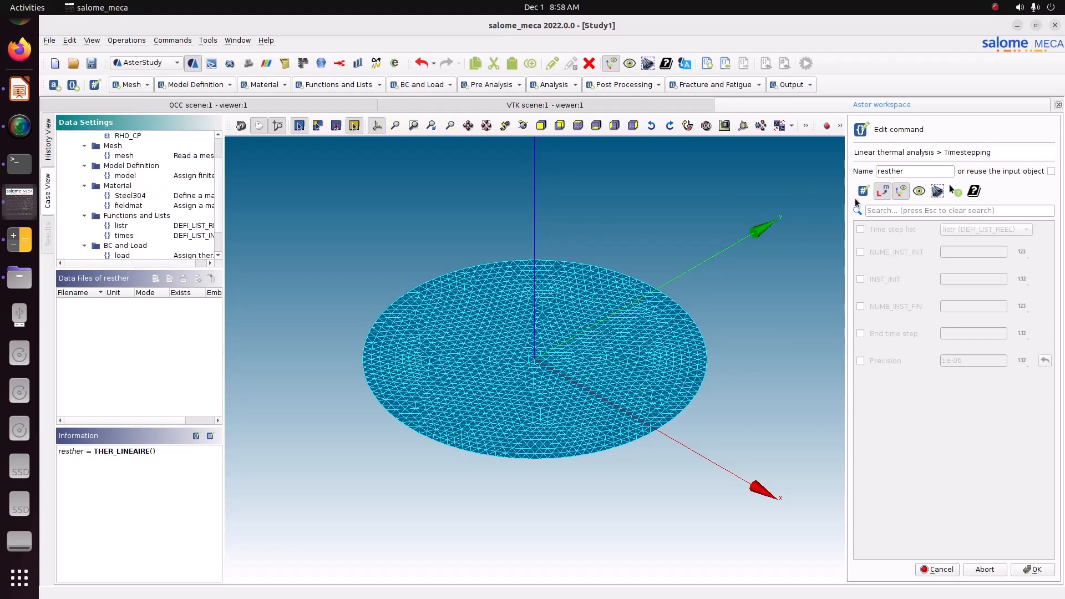
pyautogui.click(884, 232)
pyautogui.click(1020, 570)
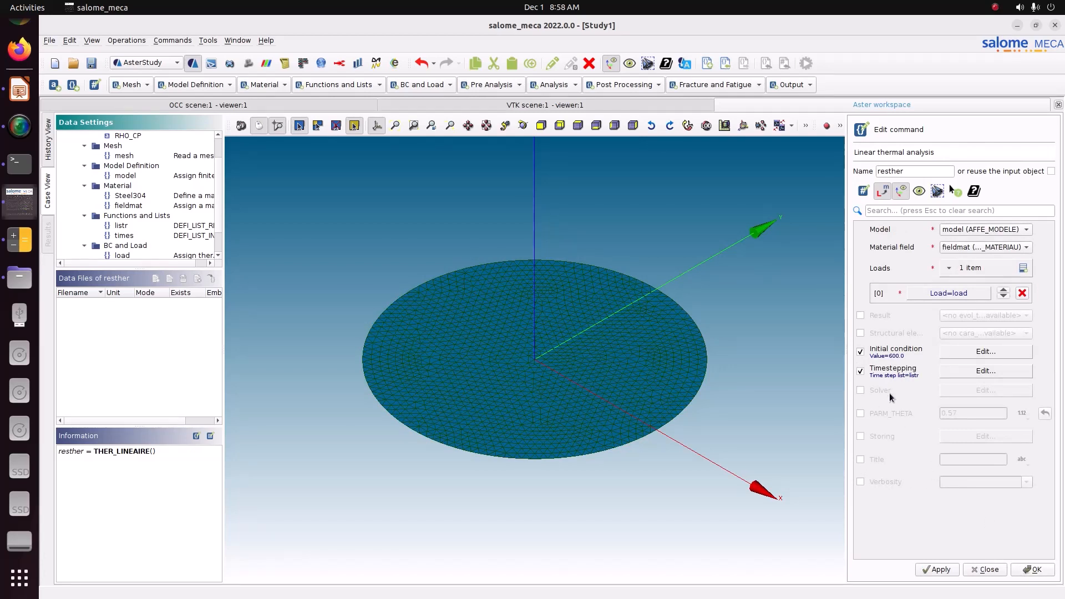
pyautogui.click(945, 569)
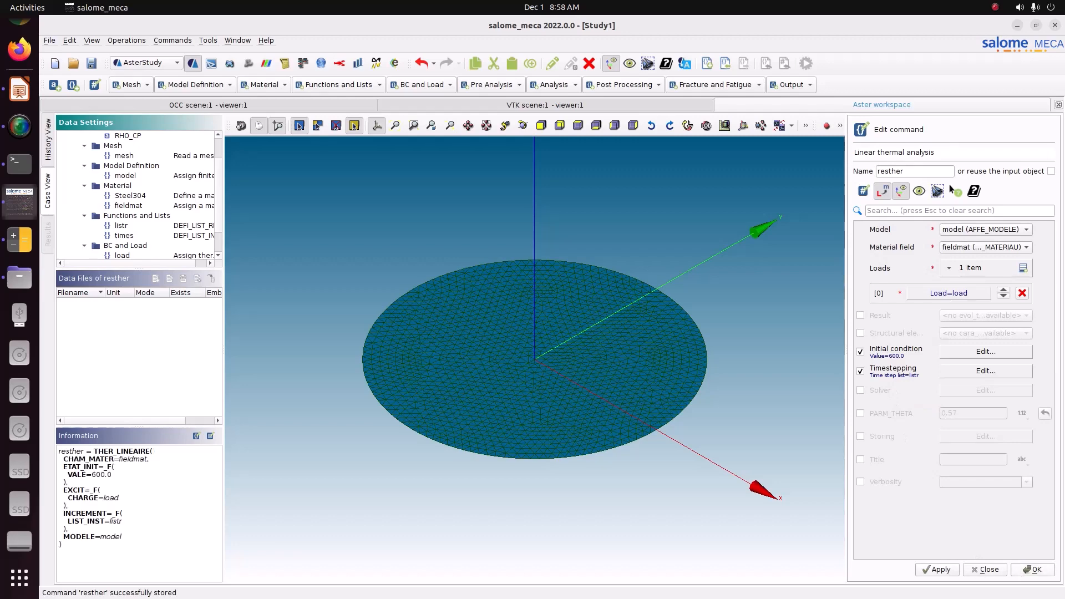
pyautogui.click(1019, 573)
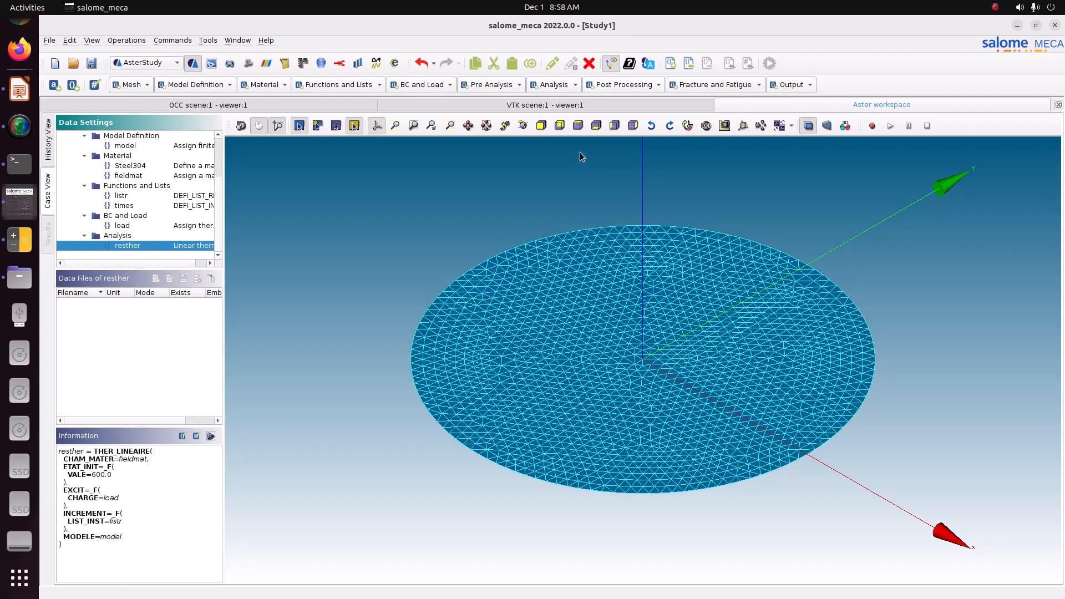
# Add a CALC_CHAMP post-processing command and list FLUX_ELNO and FLUX_NOEU as its Thermic fields
pyautogui.click(619, 84)
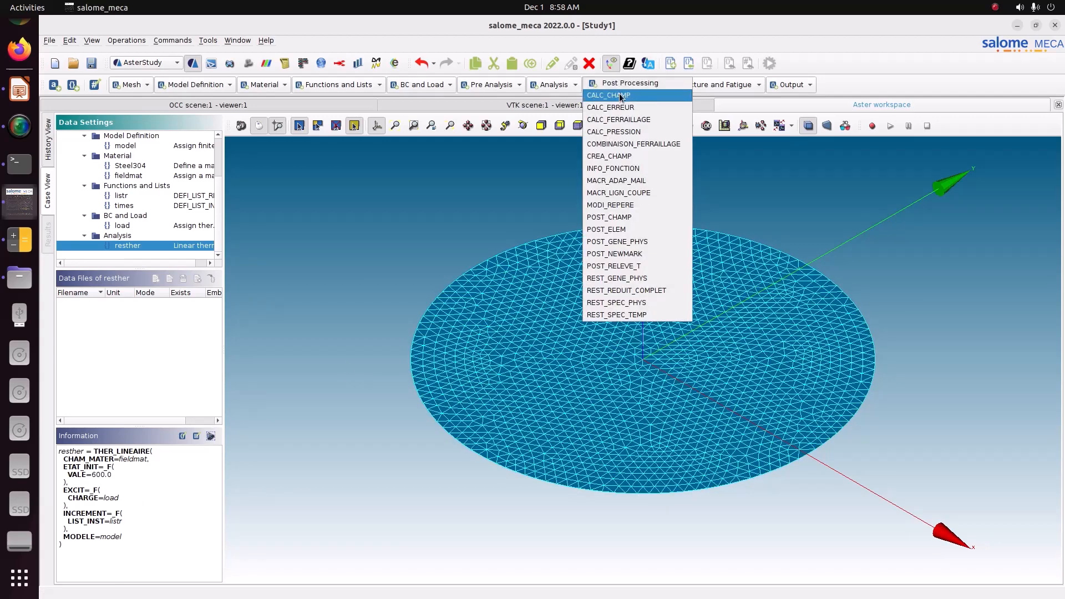
pyautogui.click(619, 95)
pyautogui.click(892, 239)
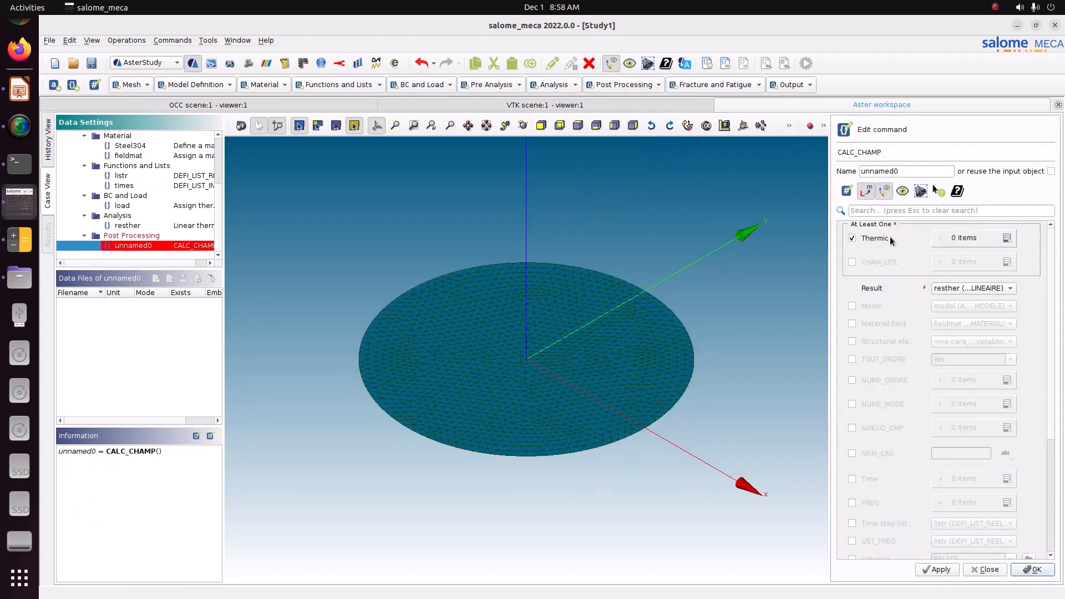
pyautogui.click(1007, 238)
pyautogui.click(969, 262)
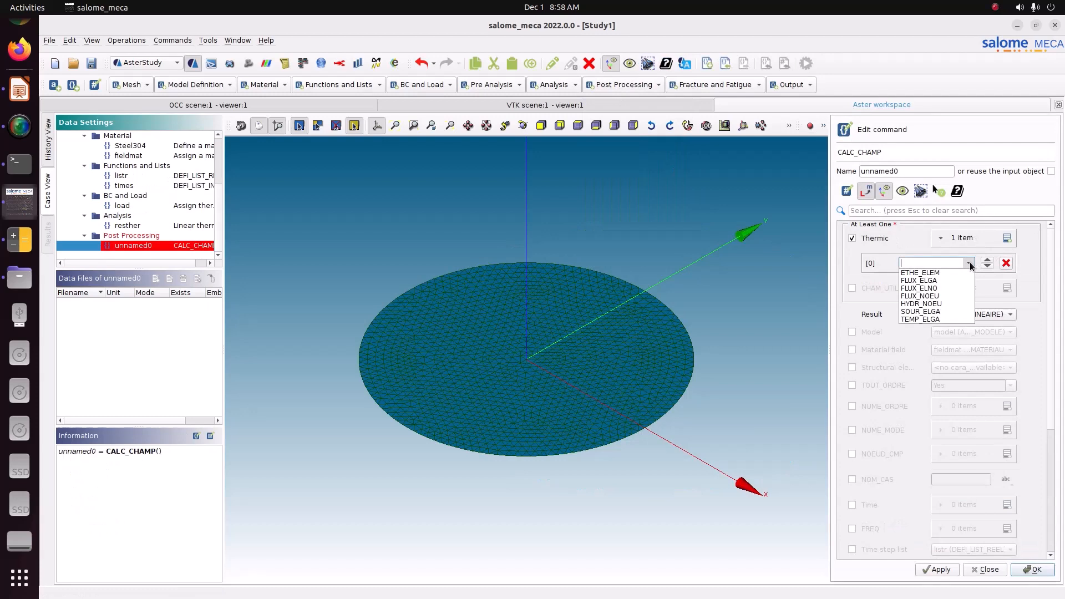
pyautogui.click(937, 288)
pyautogui.click(1007, 238)
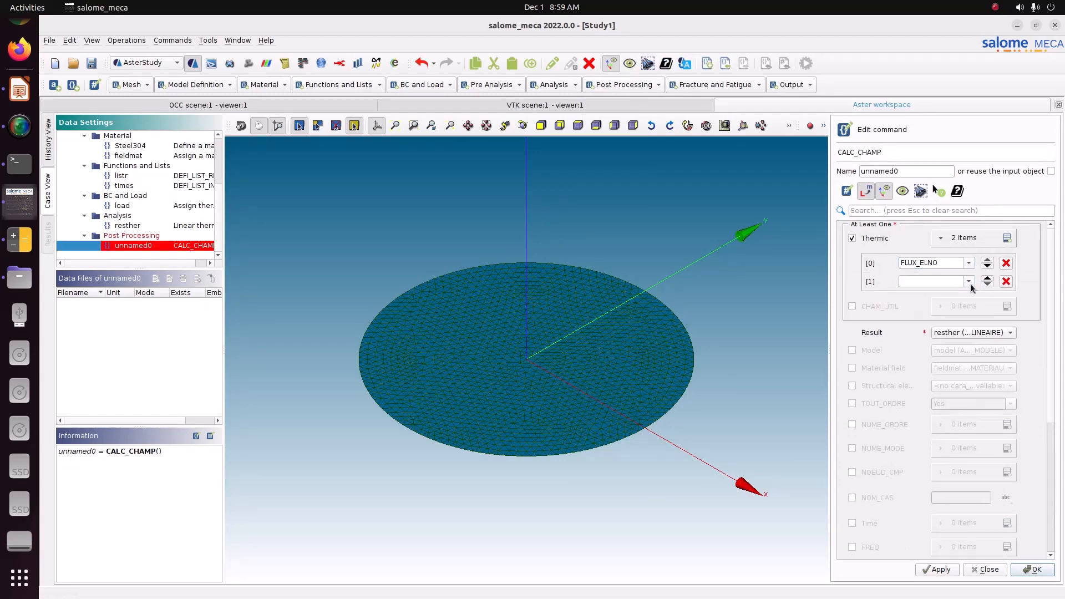
pyautogui.click(969, 283)
pyautogui.click(941, 313)
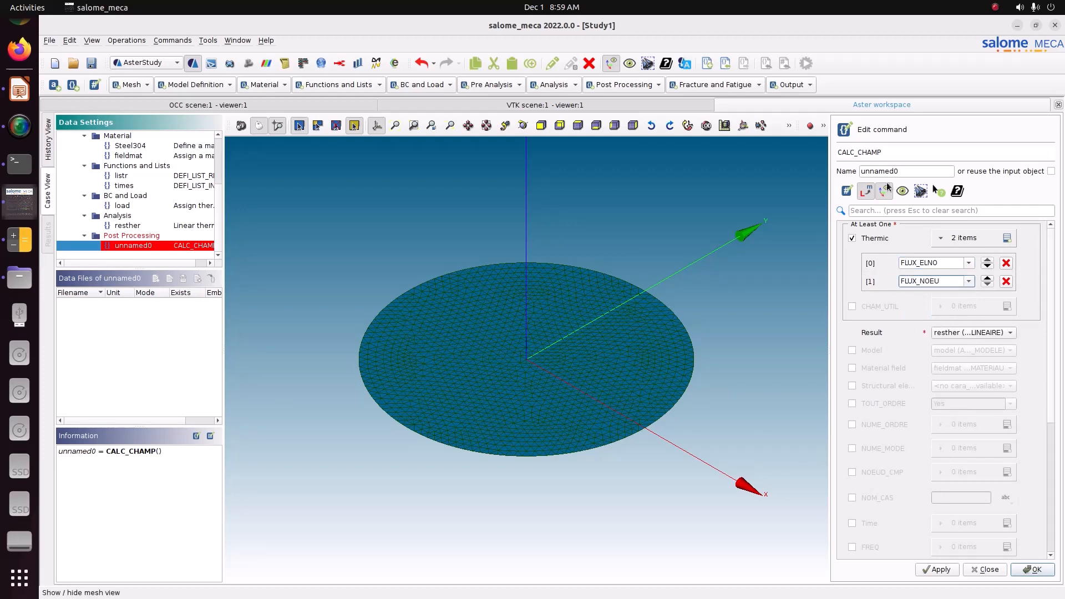
# Name the CALC_CHAMP command resther, enable its Model and Material field options, and store it
pyautogui.moveTo(902, 171); pyautogui.dragTo(837, 170)
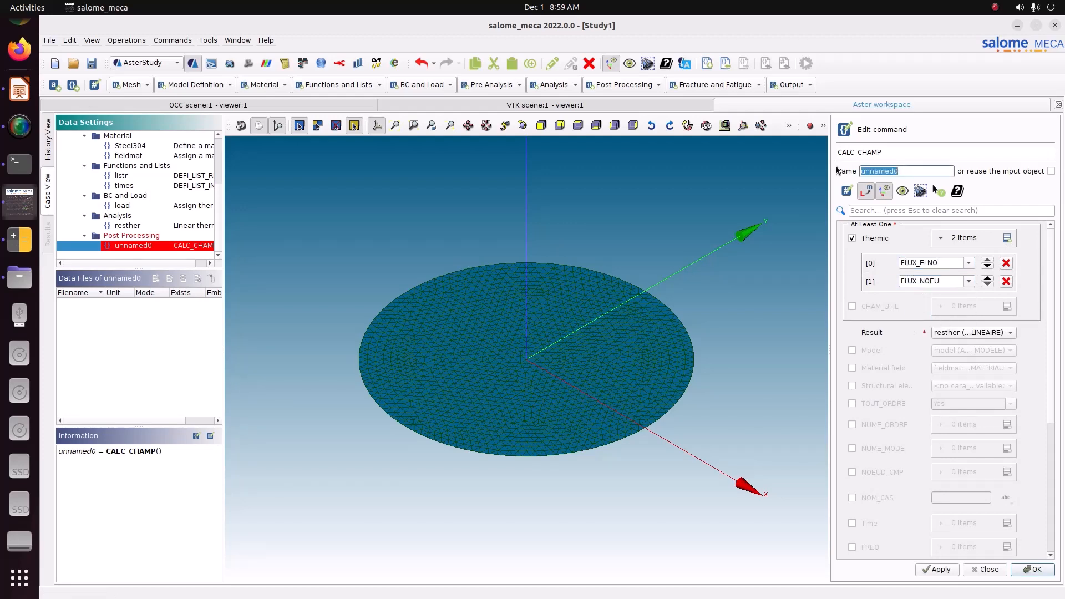
pyautogui.write('resther')
pyautogui.click(866, 347)
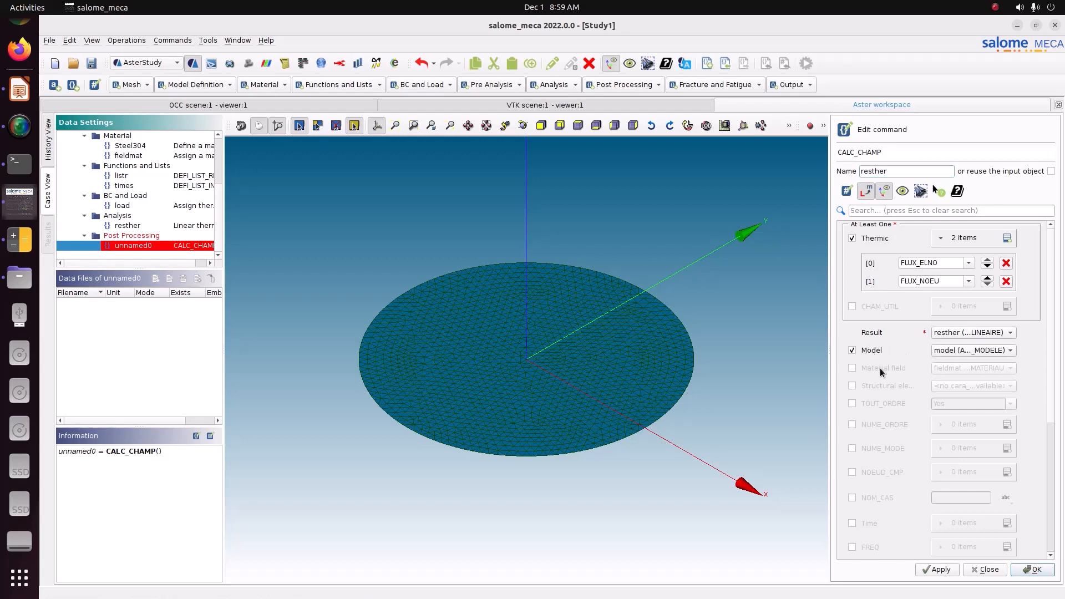
pyautogui.click(880, 368)
pyautogui.click(944, 571)
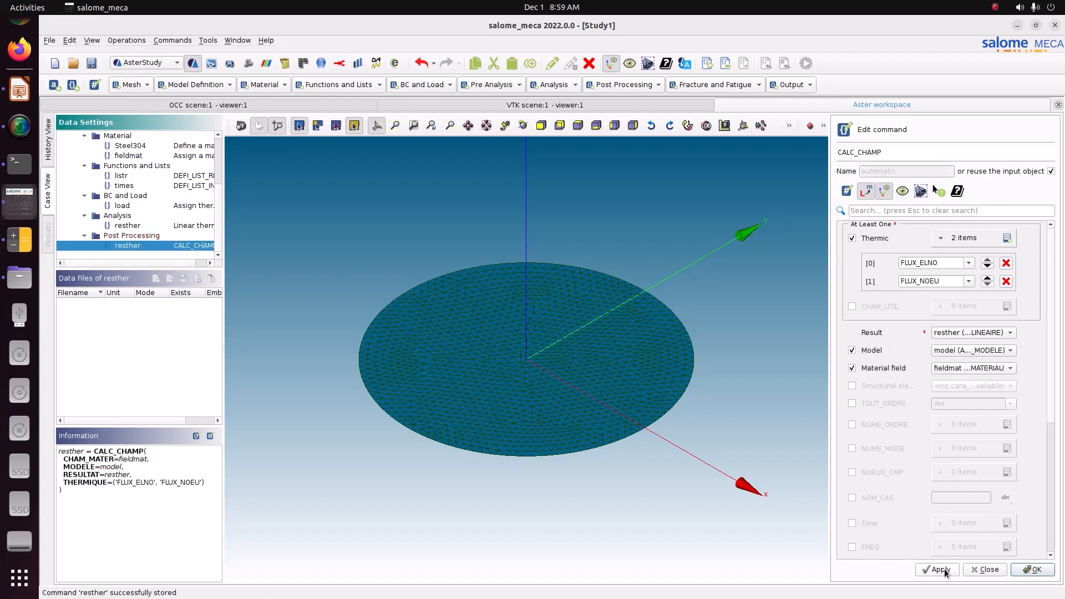
pyautogui.click(1035, 570)
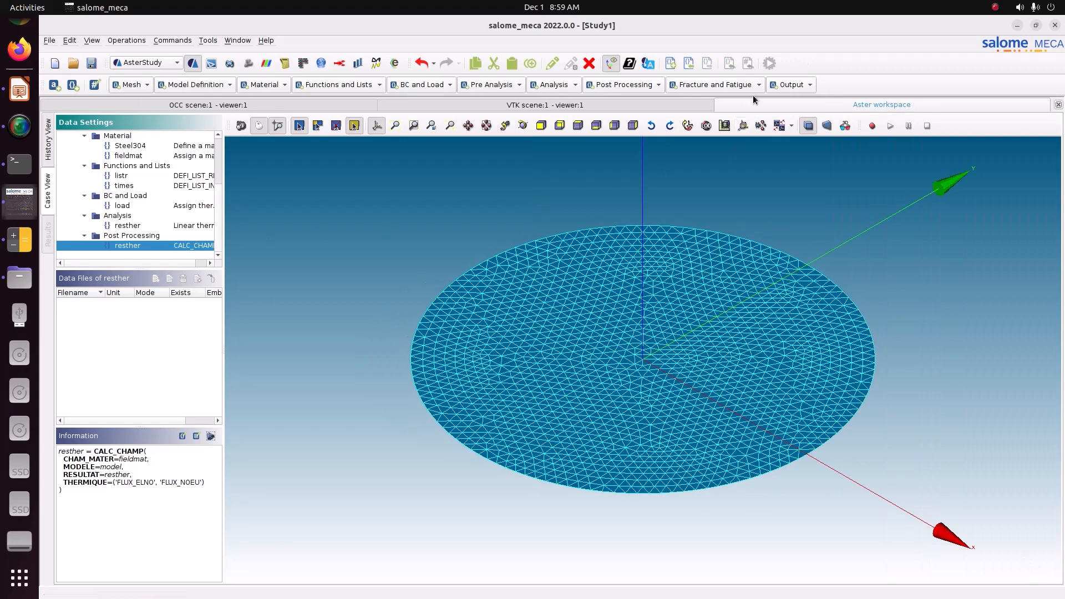
# Add a Set output results command with result.rmed in Pictures/CODE_ASTER/38_Heat transfer_transient as the result file, accepting the path
pyautogui.click(791, 84)
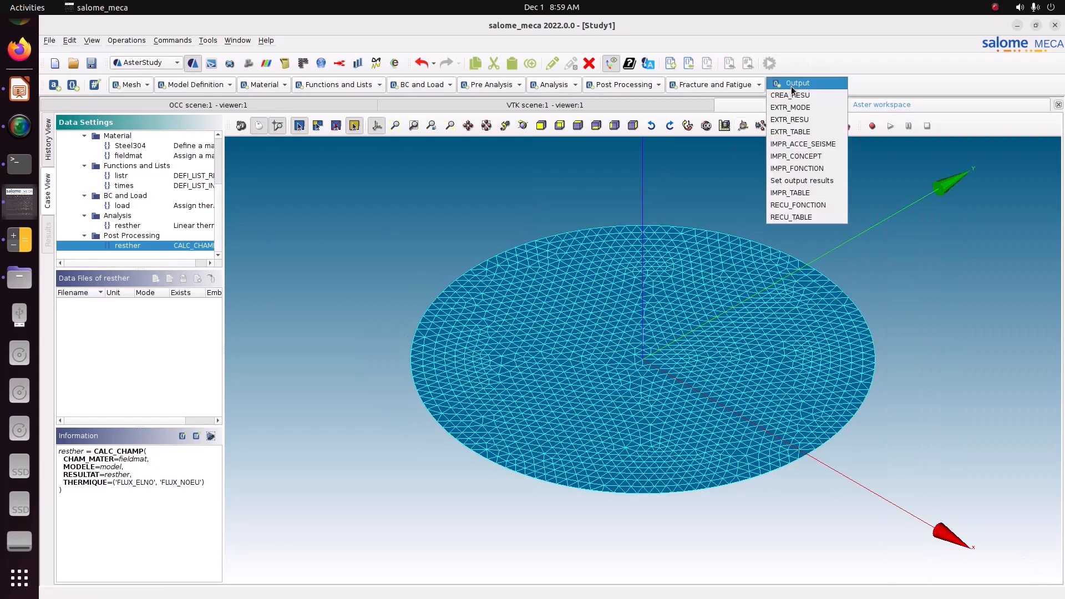
pyautogui.click(803, 181)
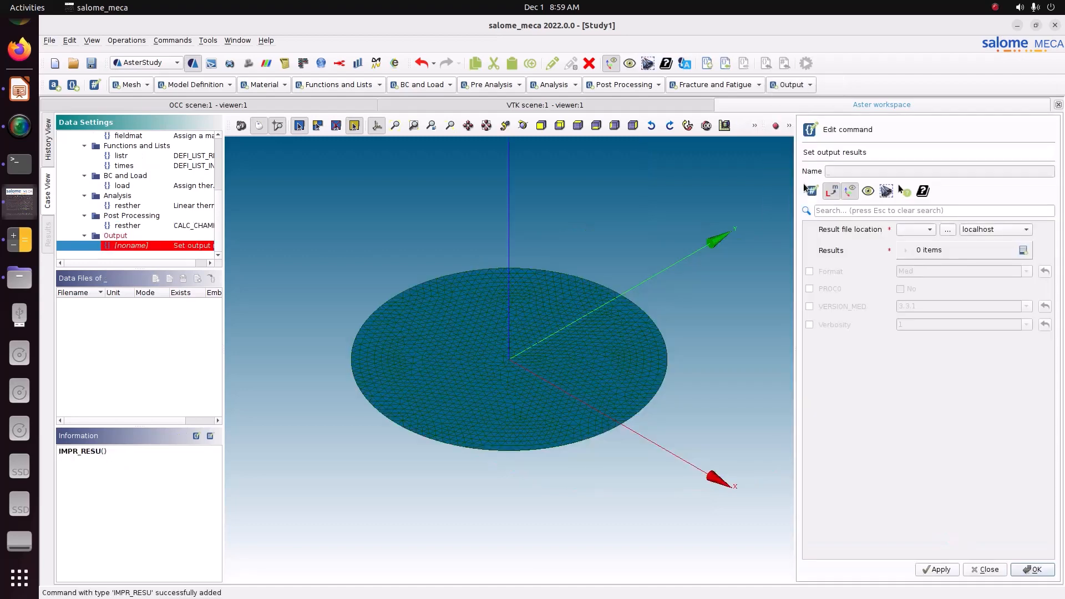
pyautogui.click(947, 229)
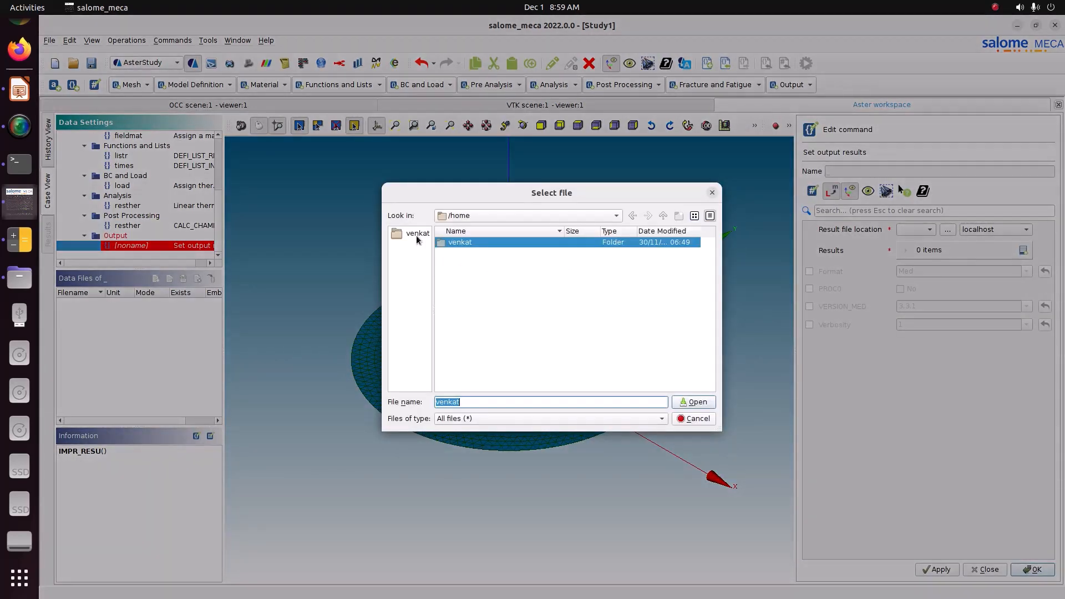
pyautogui.click(417, 238)
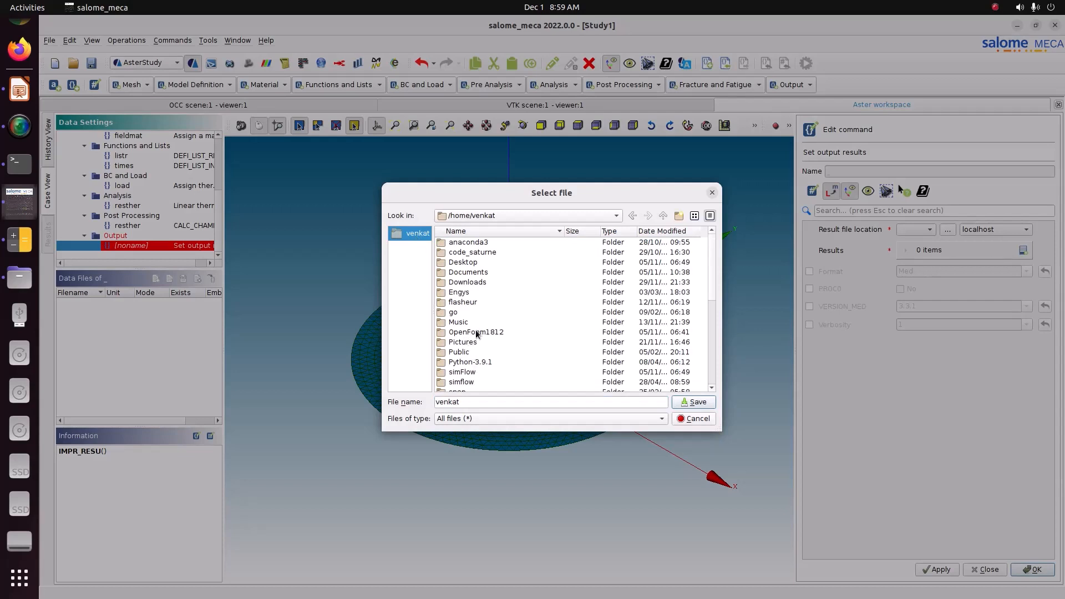
pyautogui.doubleClick(477, 341)
pyautogui.doubleClick(472, 258)
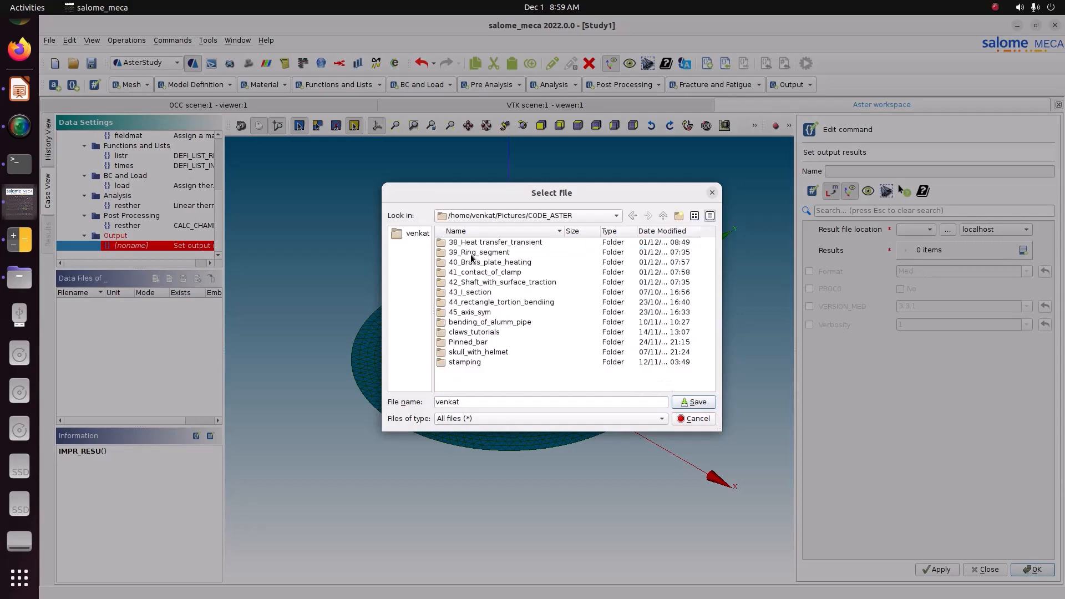
pyautogui.doubleClick(476, 244)
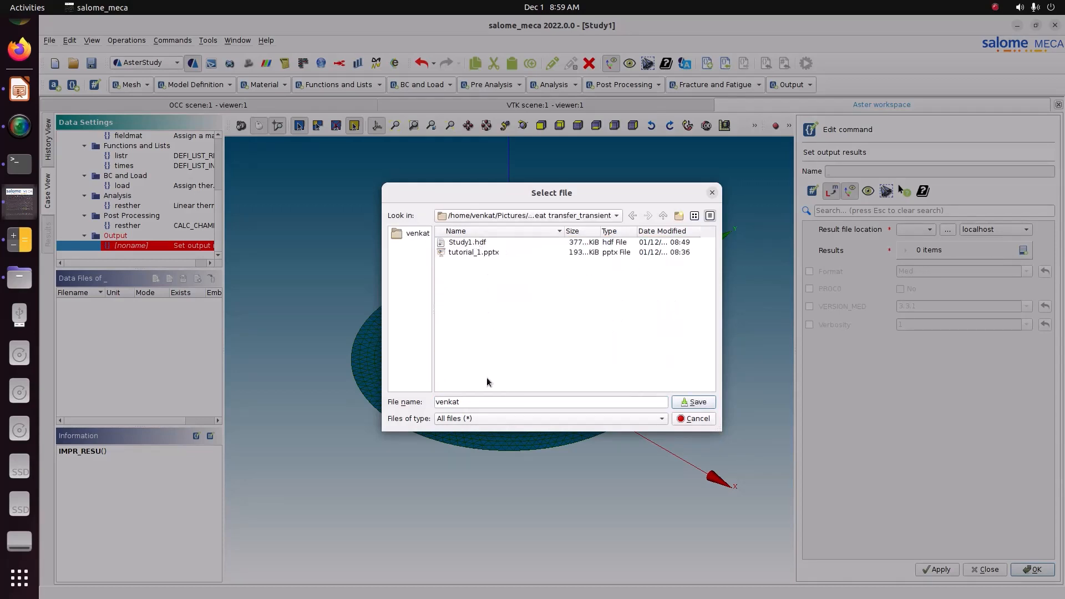
pyautogui.moveTo(470, 403); pyautogui.dragTo(372, 381)
pyautogui.write('result.rmed')
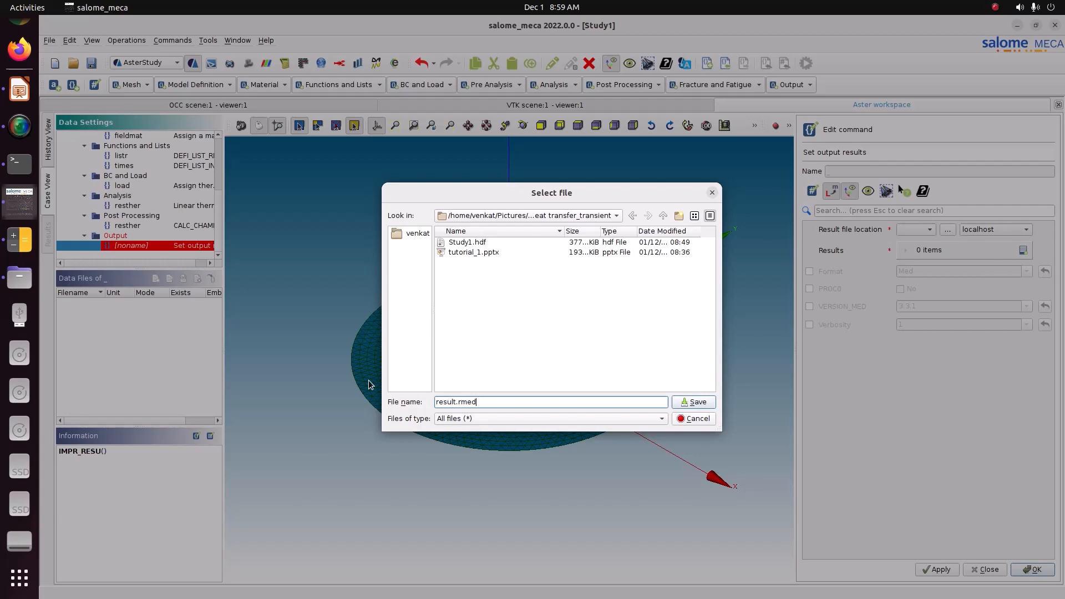
pyautogui.click(694, 402)
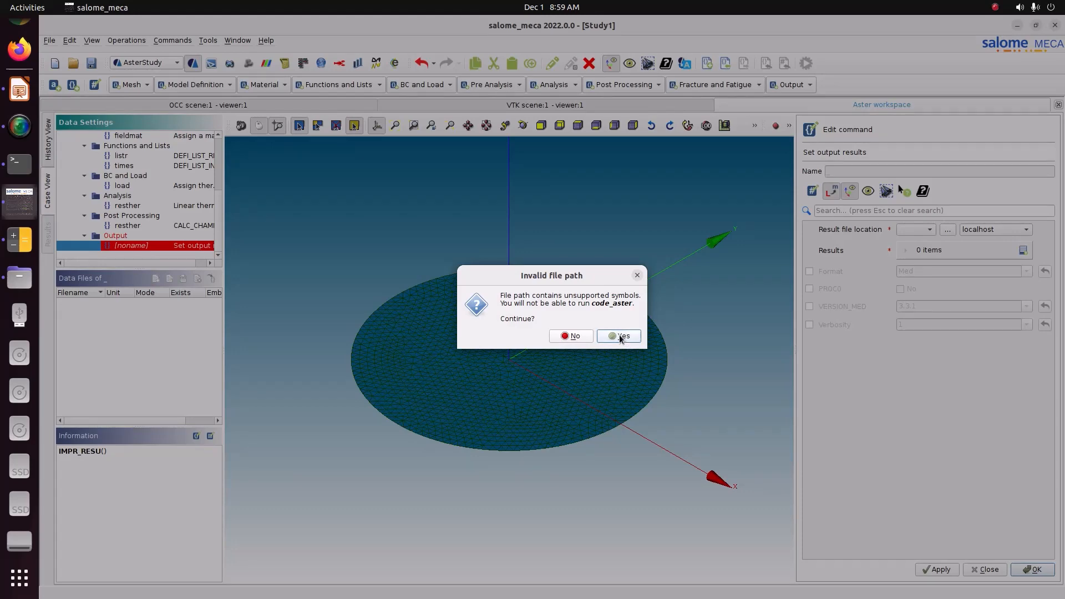
pyautogui.click(620, 337)
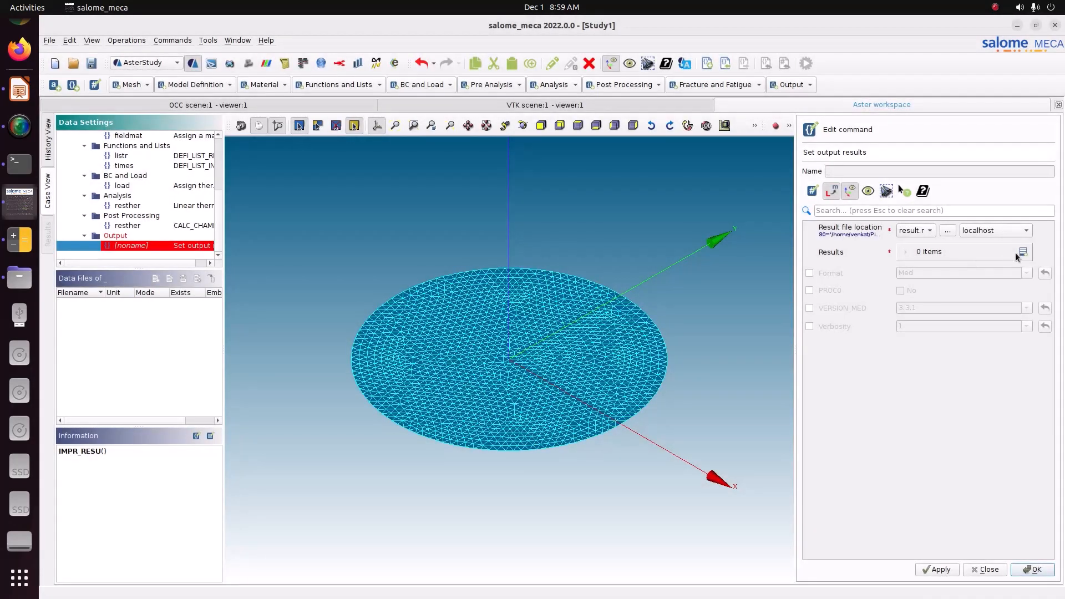
# Add a Results entry with Mesh set to mesh, Result set to resther and TOUT_CHAM set to Yes, and store the output command
pyautogui.click(1019, 253)
pyautogui.click(945, 277)
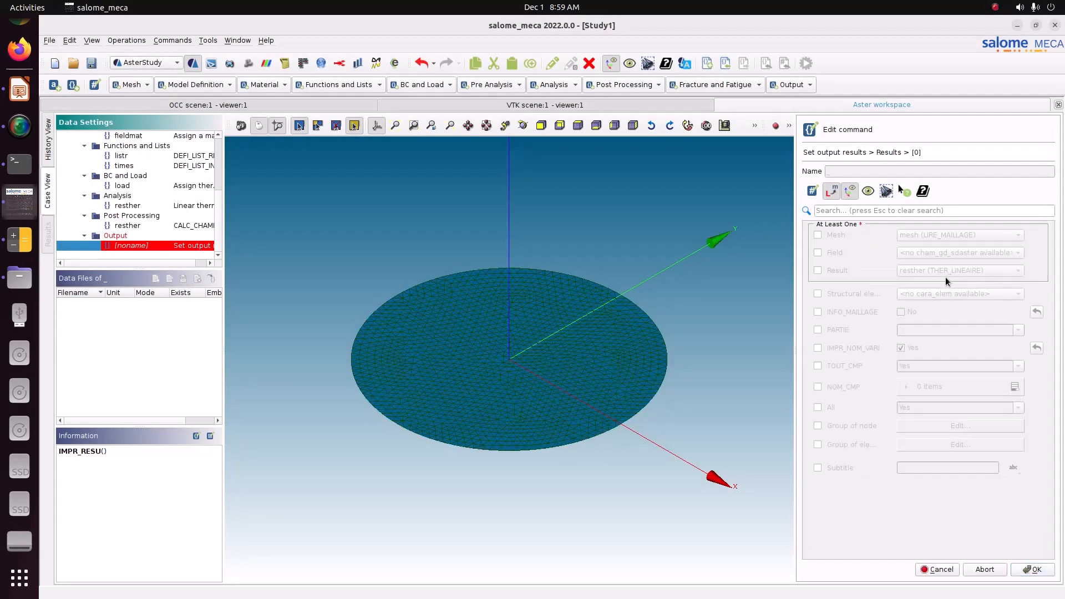
pyautogui.click(826, 235)
pyautogui.click(833, 269)
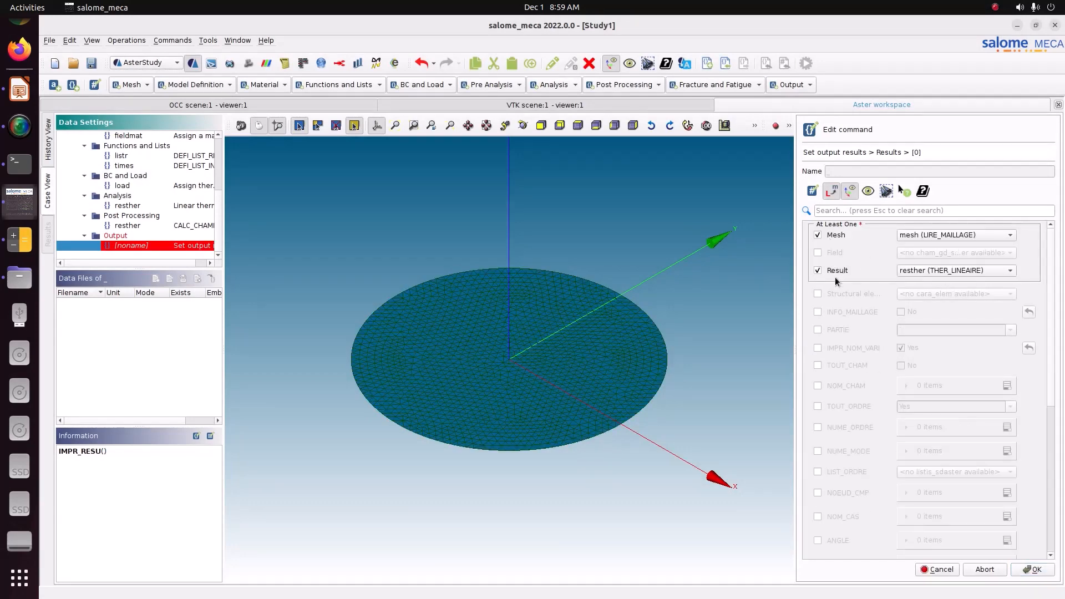
pyautogui.click(830, 368)
pyautogui.click(923, 272)
pyautogui.click(934, 282)
pyautogui.click(1033, 570)
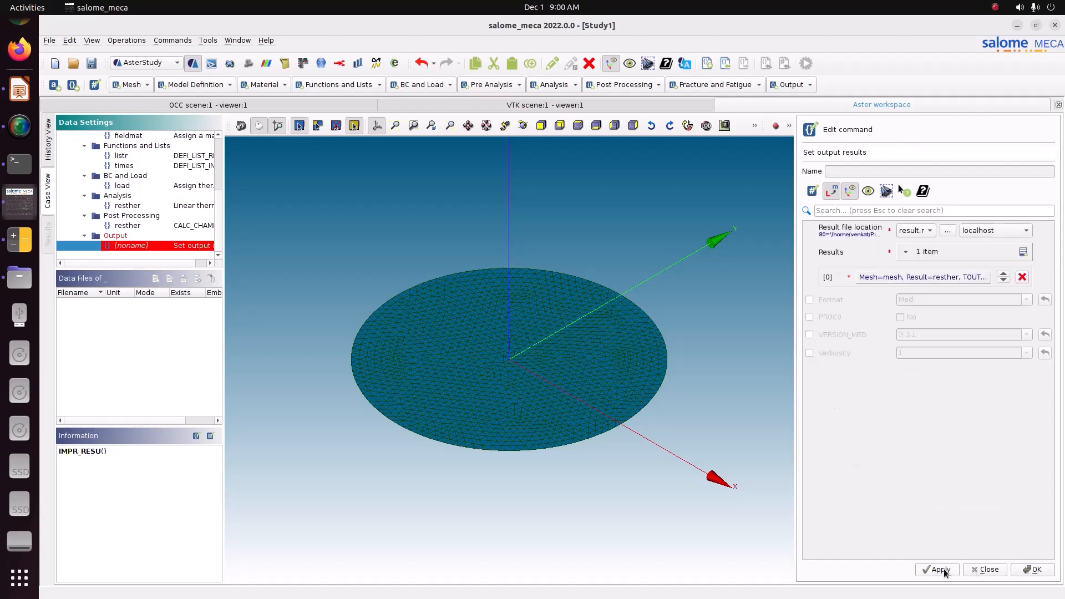
pyautogui.click(945, 572)
pyautogui.click(1035, 571)
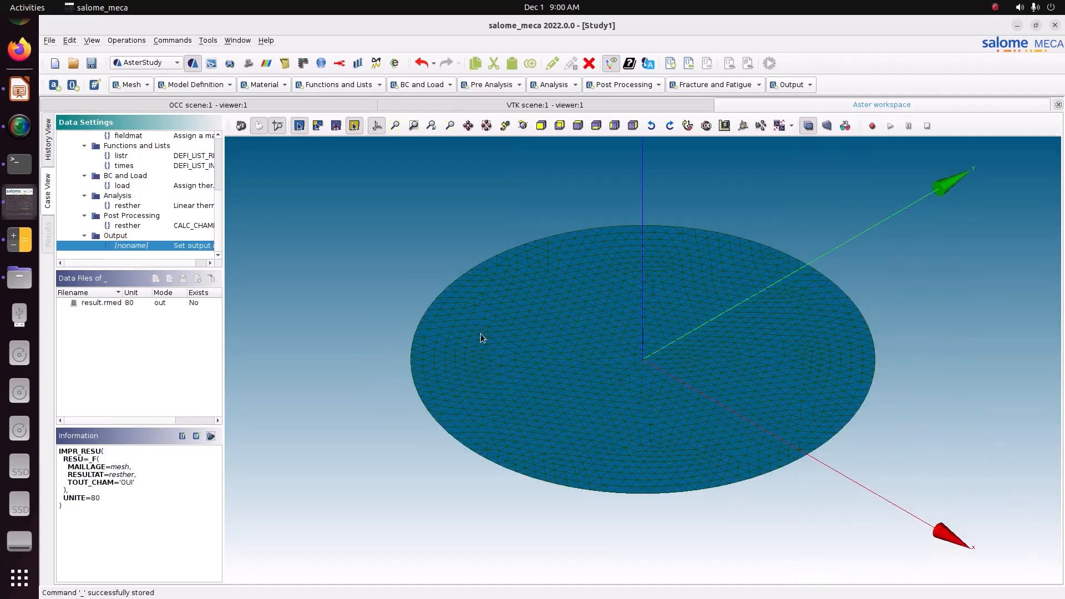
# Reopen the stored output results command and browse to the Pictures folder for its result file location
pyautogui.doubleClick(151, 246)
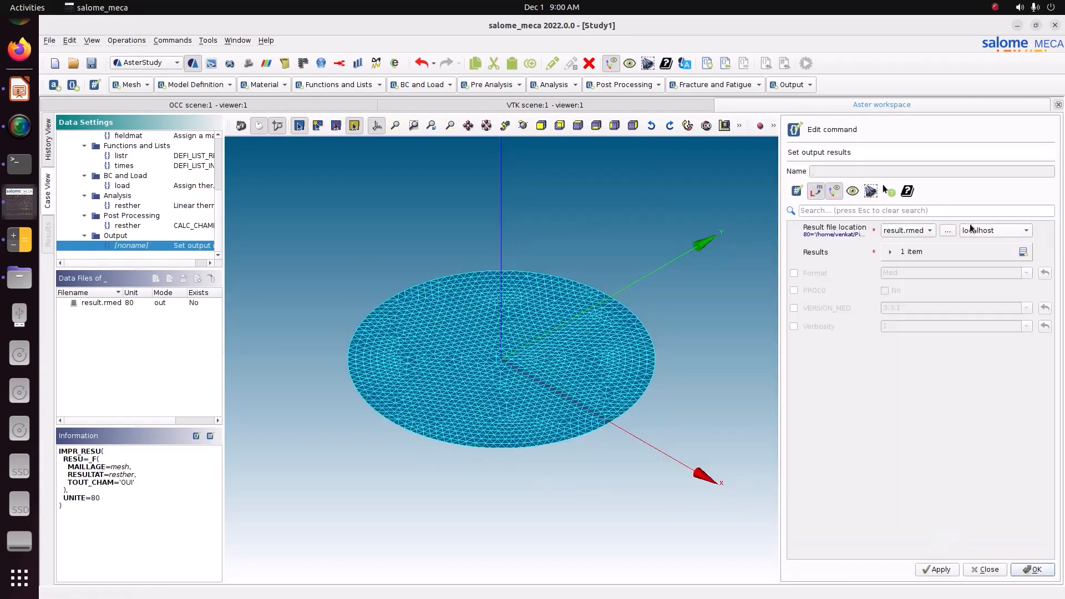
pyautogui.click(948, 231)
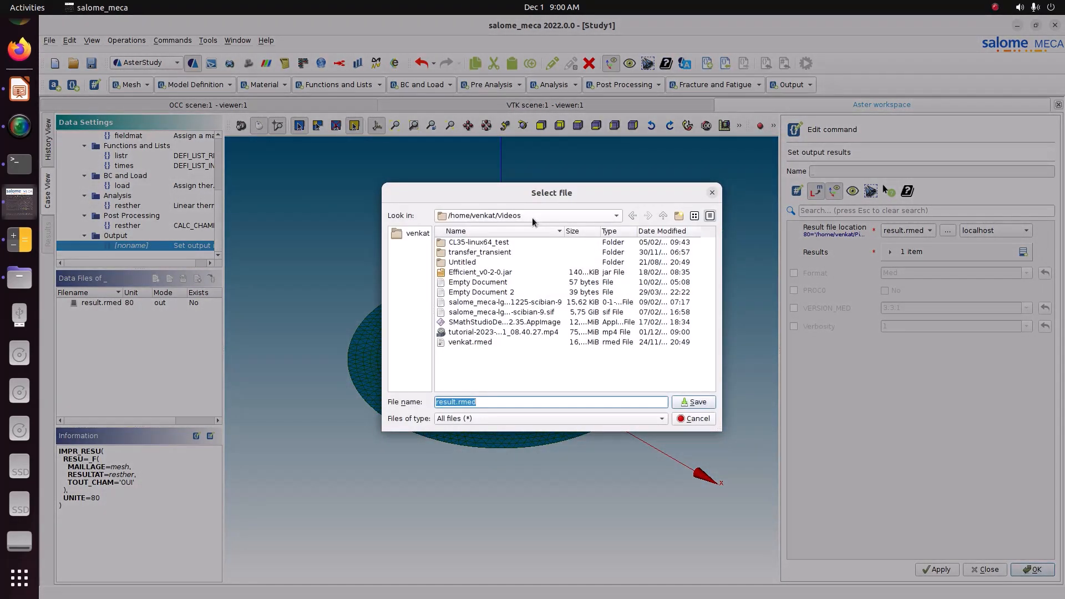
pyautogui.click(417, 234)
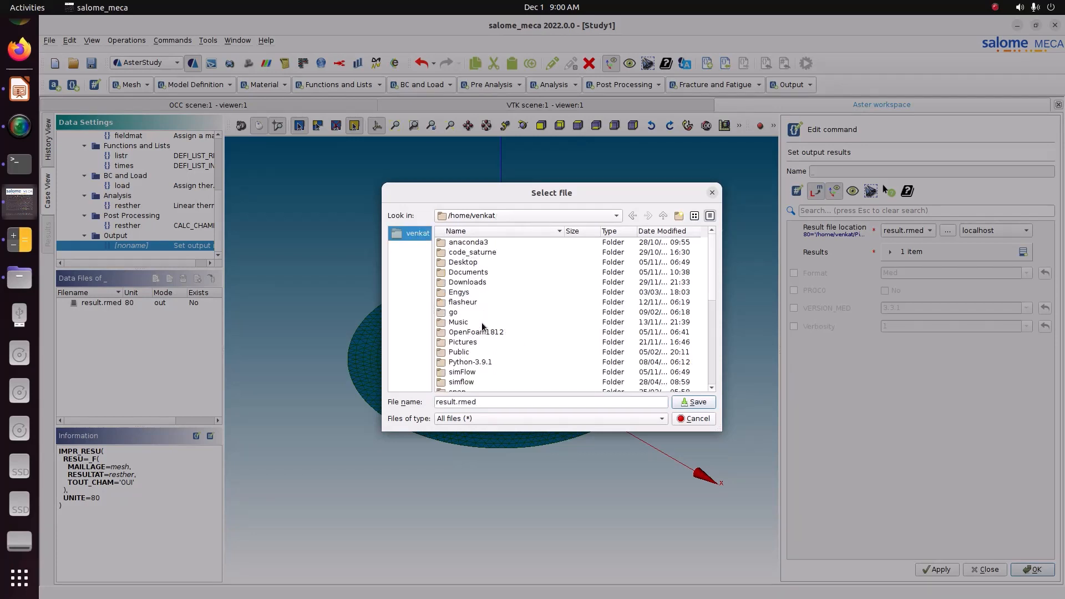
pyautogui.doubleClick(468, 345)
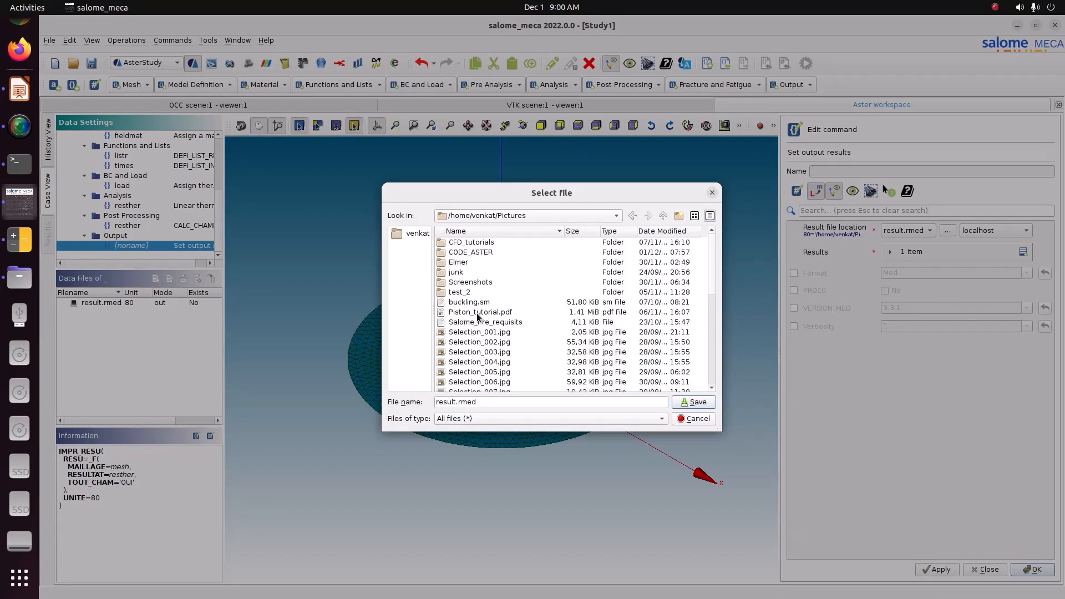
# Try to set the output result file to result.rmed in the CODE_ASTER folder 38_Heat transfer_transient, accepting the path
pyautogui.doubleClick(481, 254)
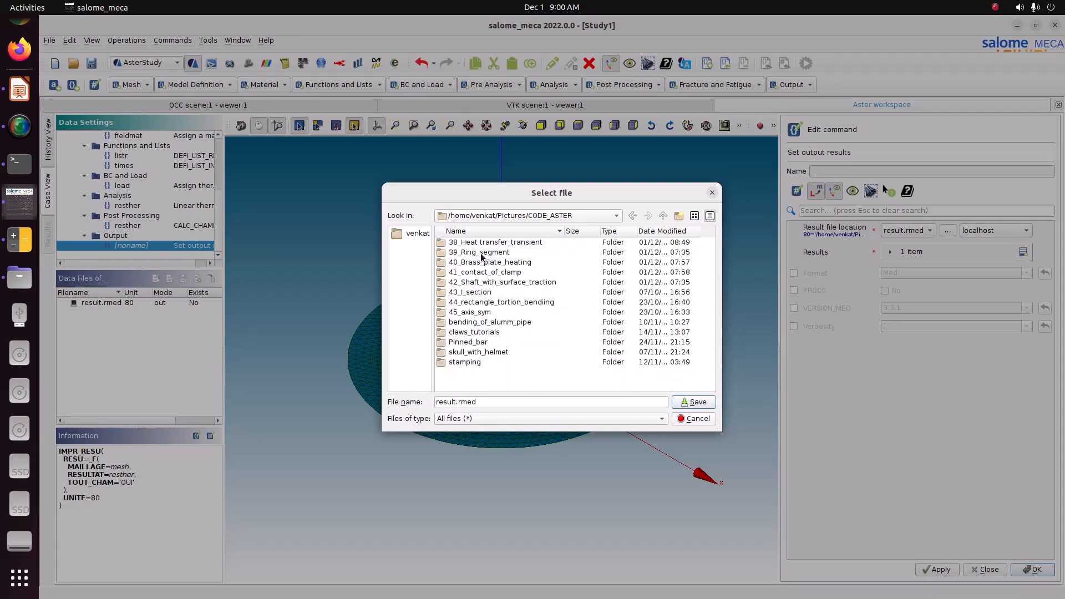
pyautogui.doubleClick(486, 244)
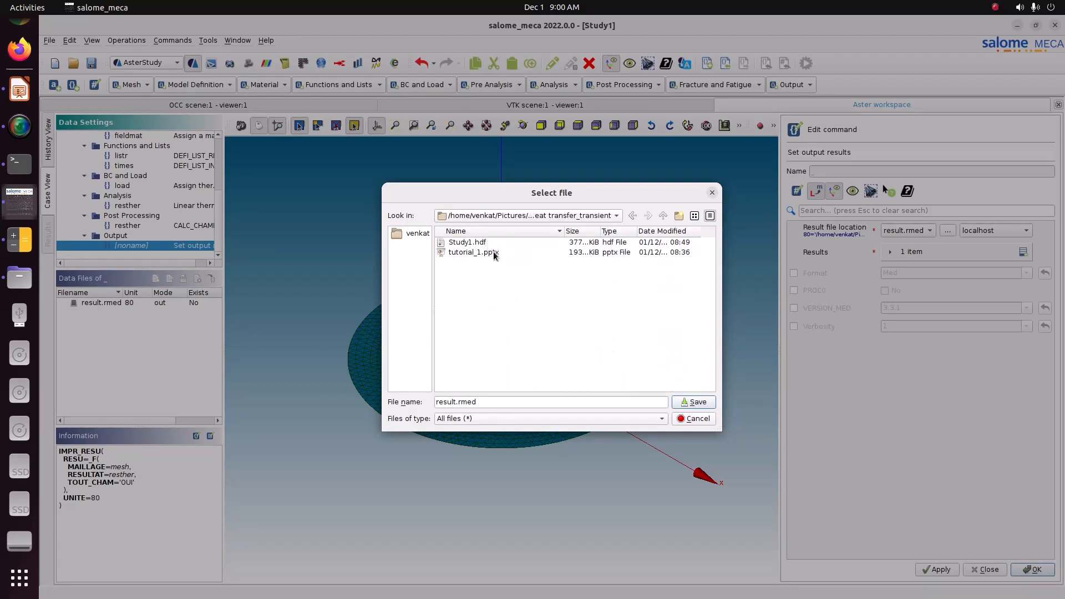
pyautogui.click(700, 404)
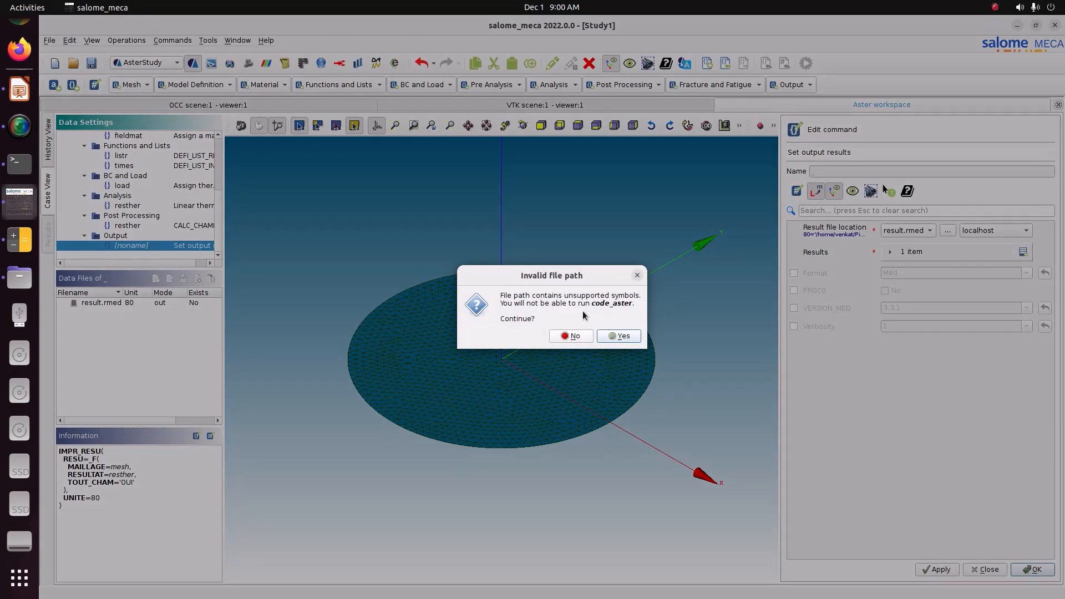
pyautogui.click(619, 336)
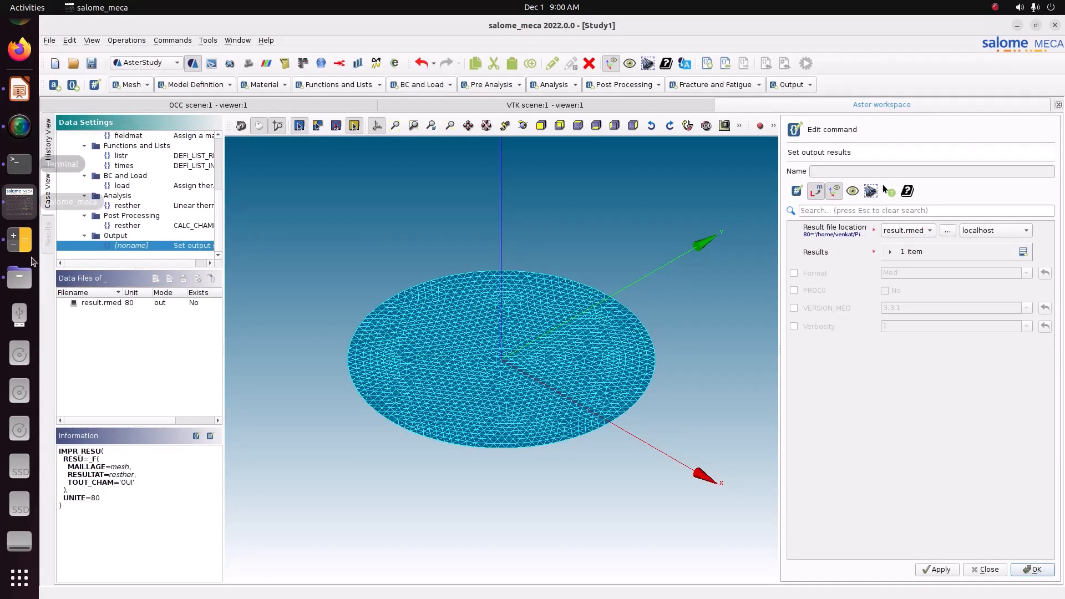
# Switch to the Files app and open the CODE_ASTER folder inside Pictures
pyautogui.click(20, 277)
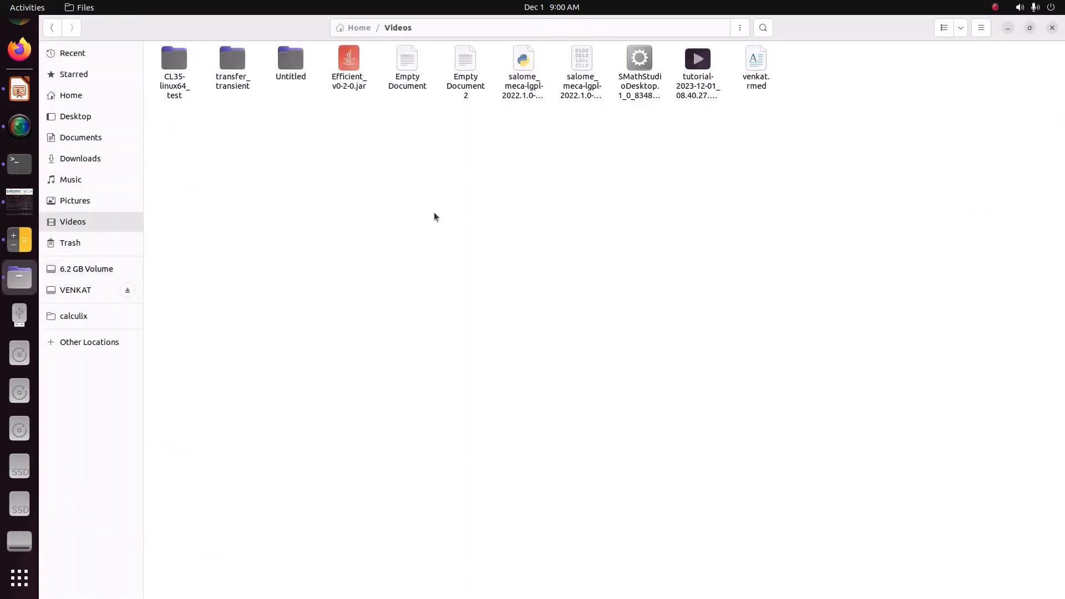
pyautogui.click(79, 203)
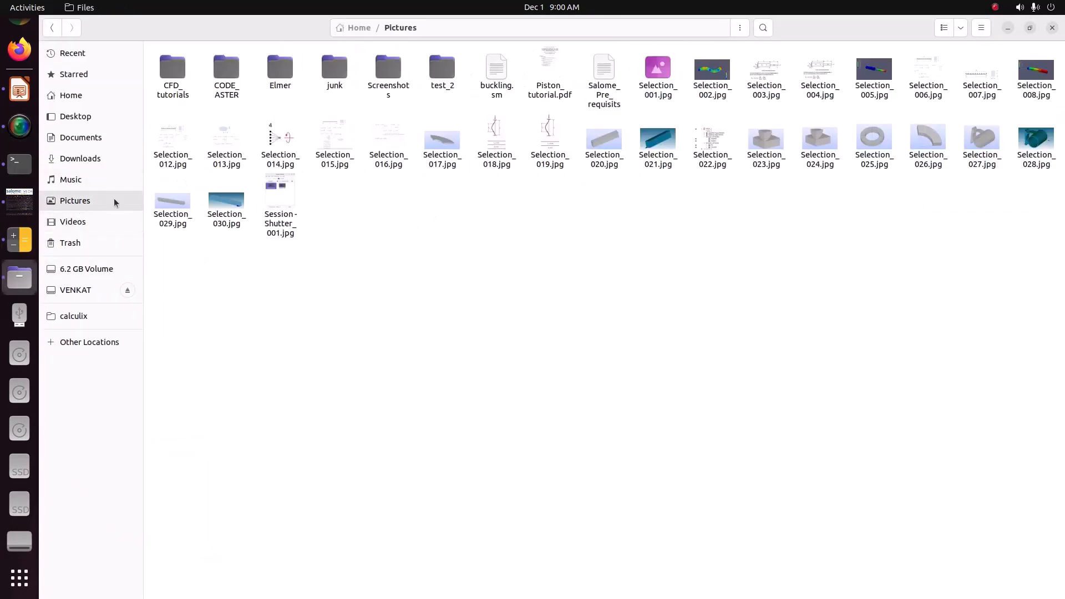
pyautogui.doubleClick(239, 80)
# Rename the folder 38_Heat transfer_transient to 38_Heat_transfer_transient so its path contains no space
pyautogui.click(180, 91)
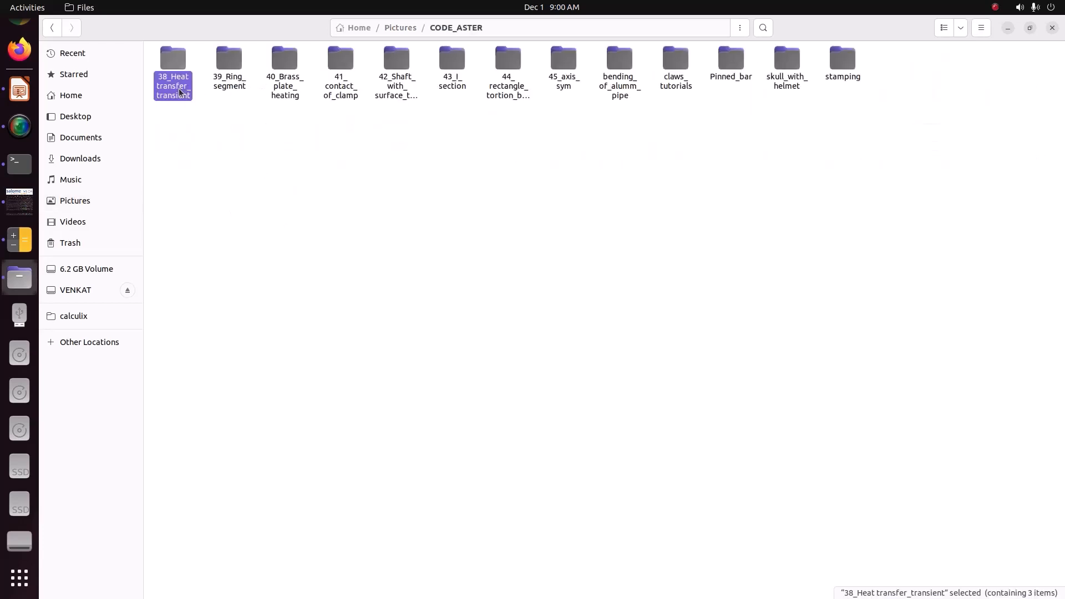
pyautogui.press('F2')
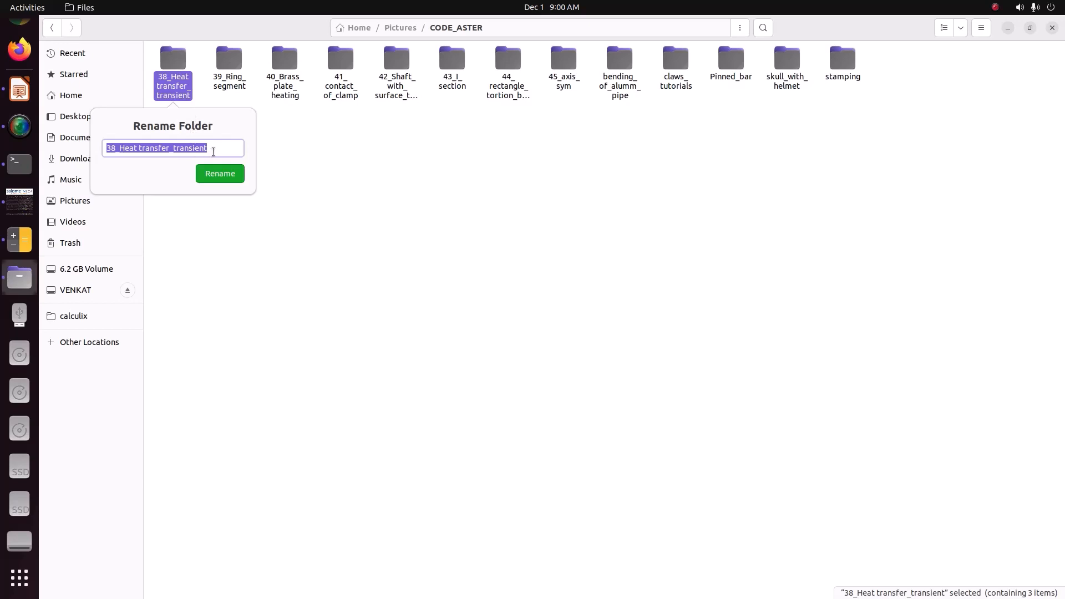
pyautogui.click(139, 149)
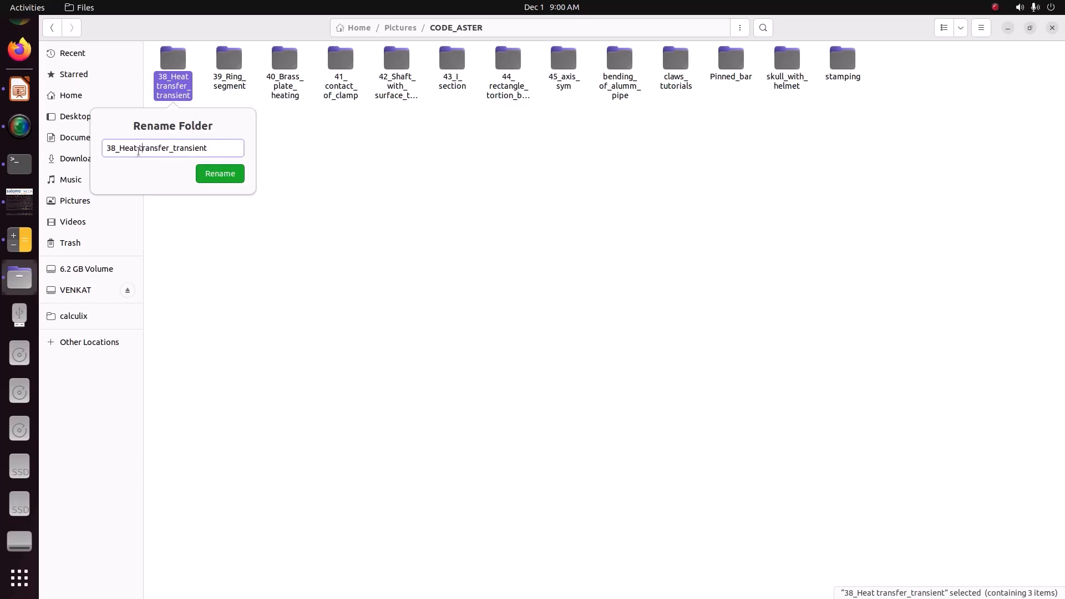
pyautogui.moveTo(138, 146); pyautogui.dragTo(142, 148)
pyautogui.click(138, 152)
pyautogui.press('BackSpace')
pyautogui.press('BackSpace')
pyautogui.click(211, 174)
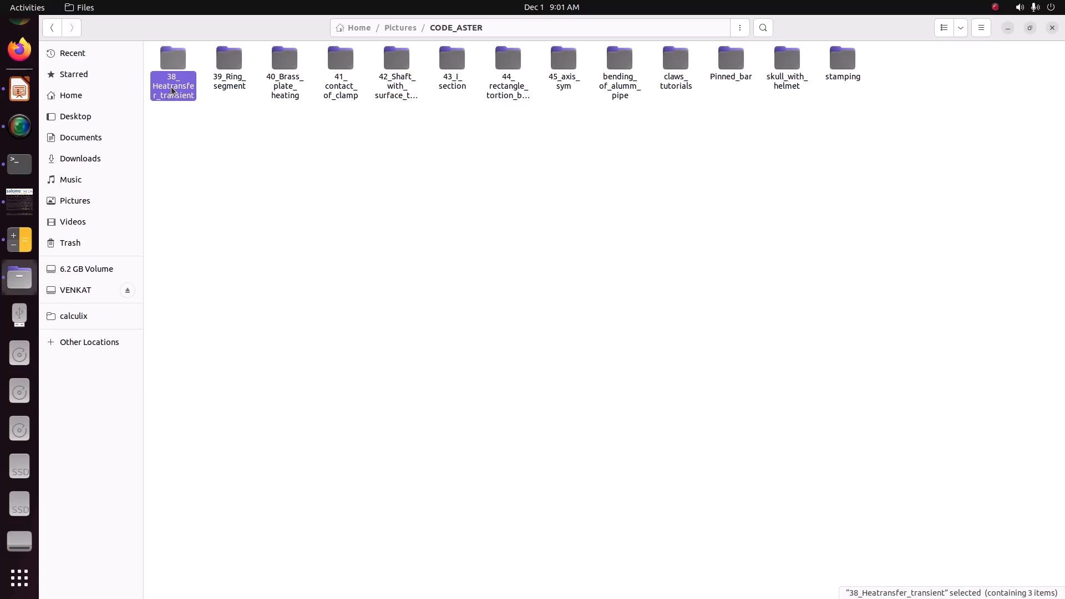
pyautogui.press('F2')
pyautogui.click(142, 149)
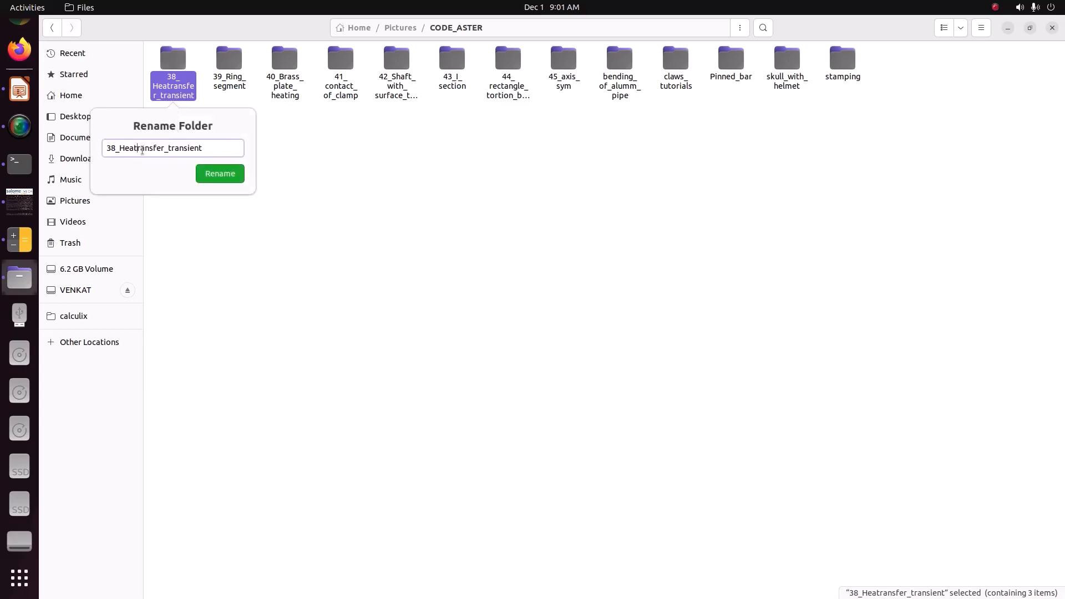
pyautogui.write('_t')
pyautogui.click(216, 174)
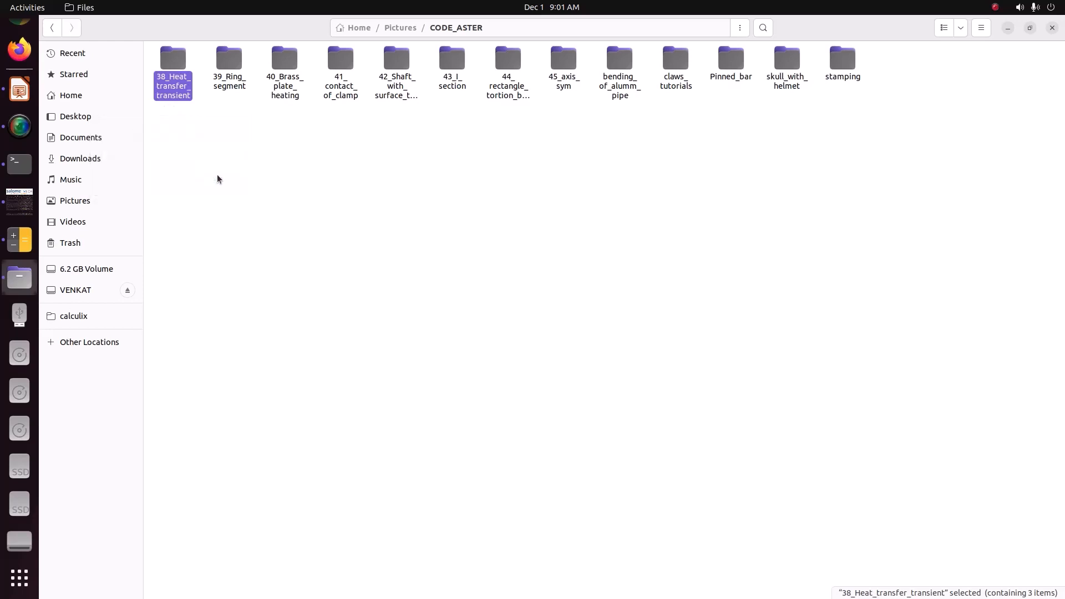
# Switch back to salome_meca and save the study as Study1 in the 38_Heat_transfer_transient folder, overwriting the existing file
pyautogui.click(20, 201)
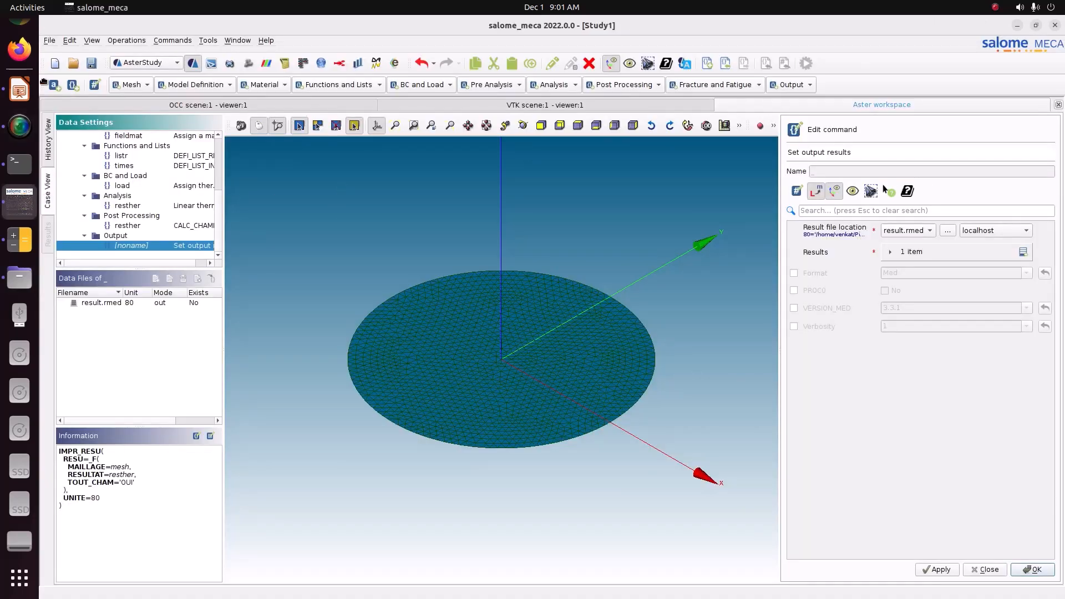
pyautogui.click(50, 40)
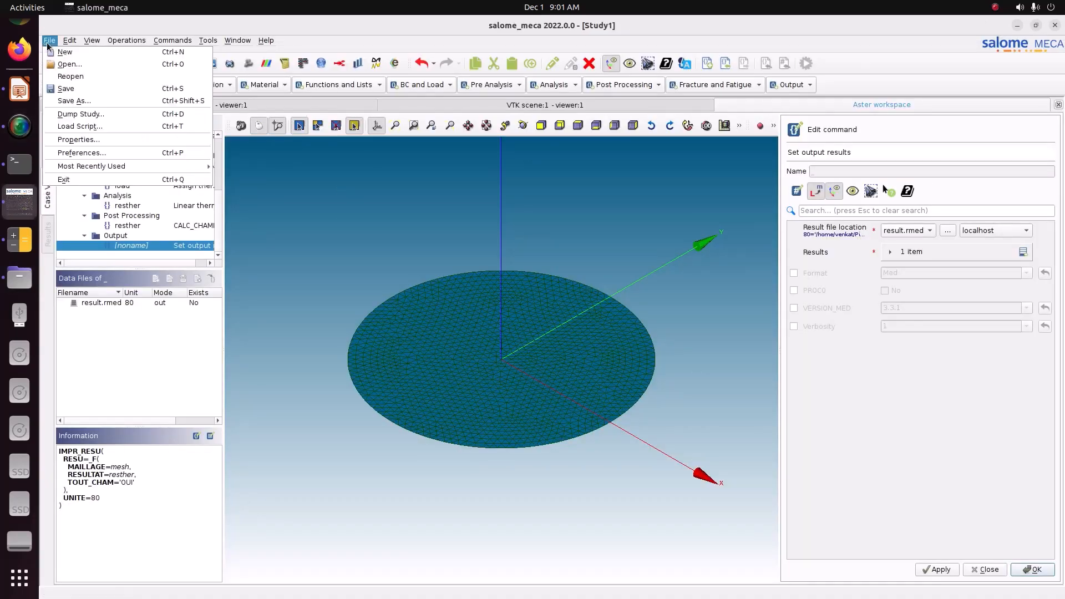
pyautogui.click(64, 100)
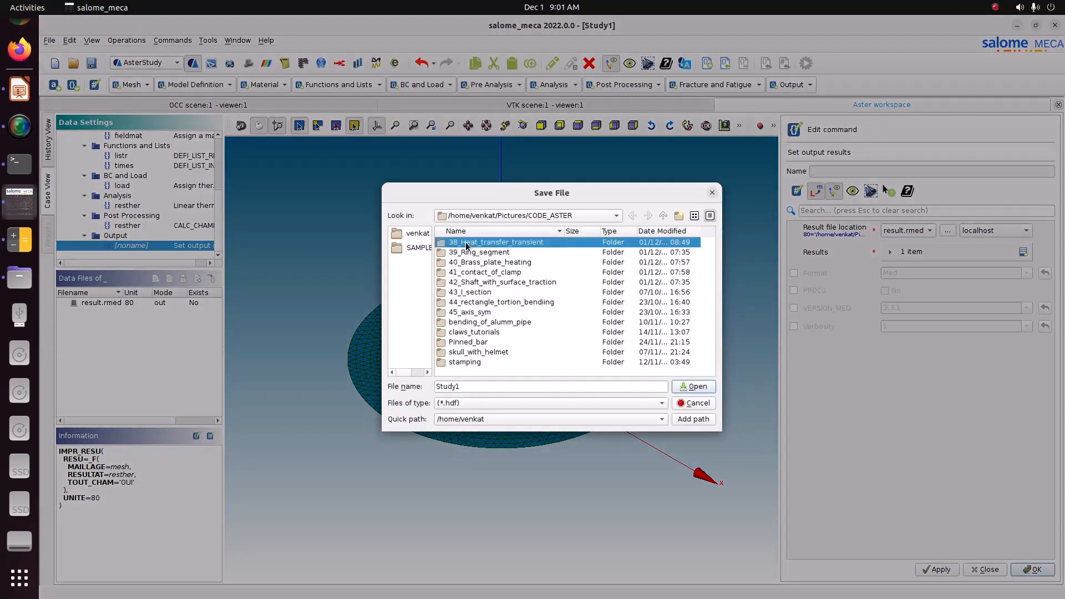
pyautogui.doubleClick(468, 242)
pyautogui.click(684, 386)
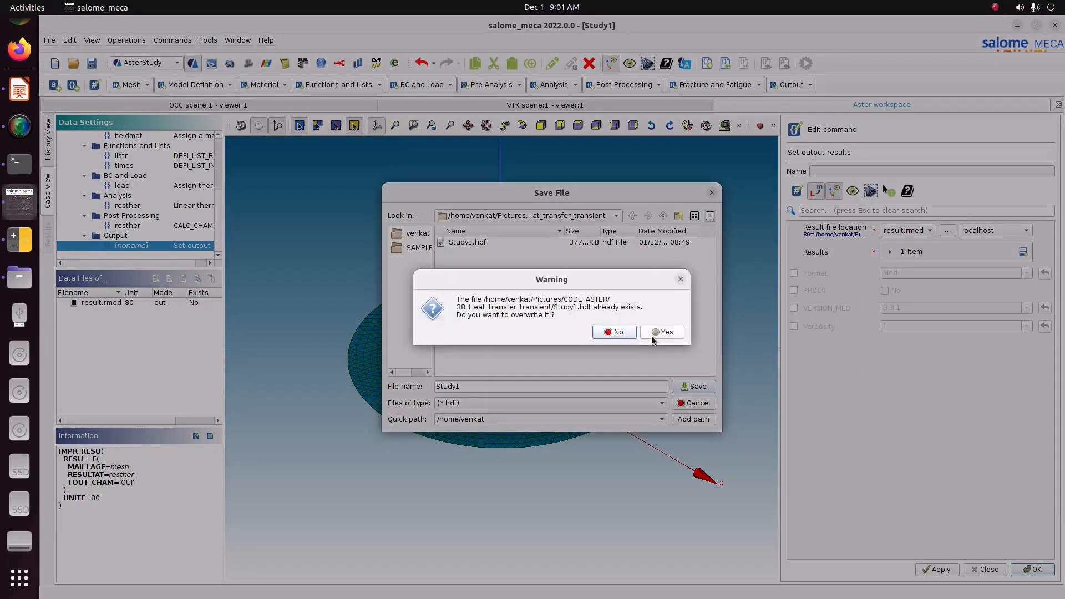
pyautogui.click(616, 330)
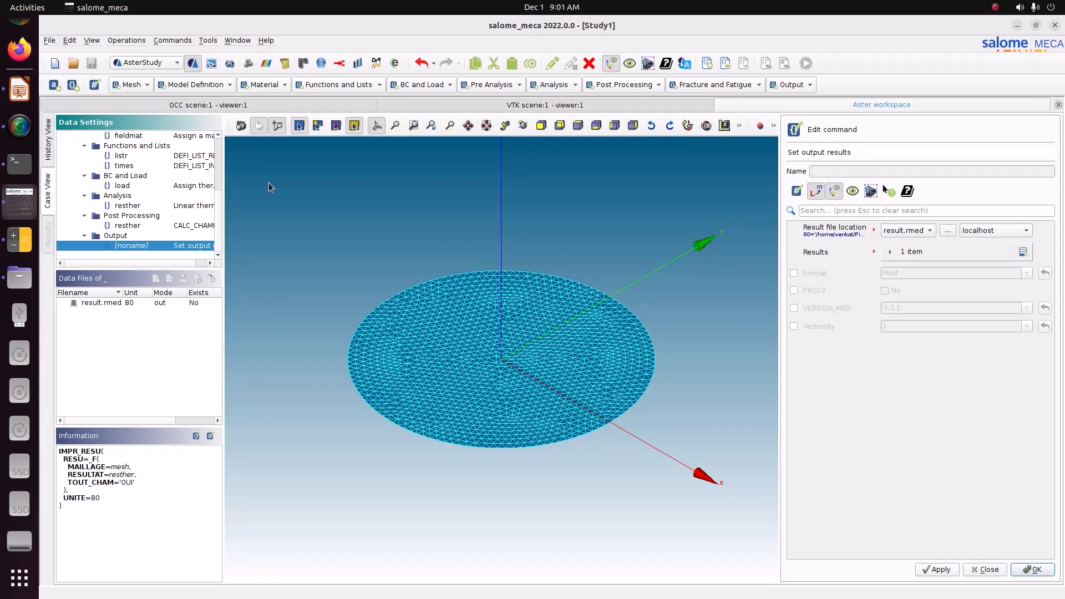
# Set the output result file location to result.rmed in Pictures/CODE_ASTER/38_Heat_transfer_transient
pyautogui.click(948, 230)
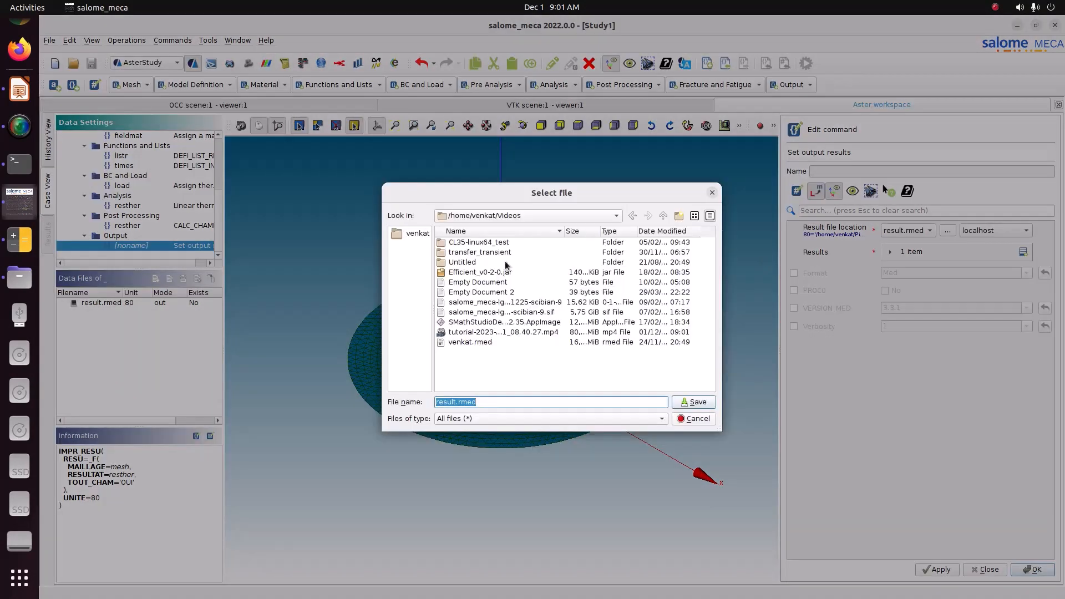
pyautogui.click(418, 237)
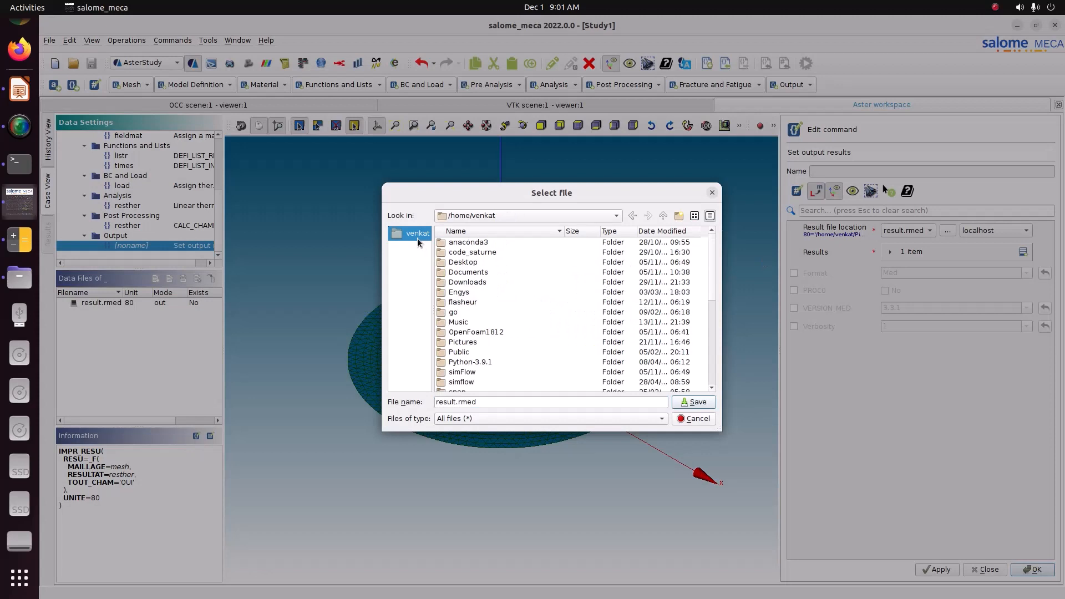
pyautogui.doubleClick(469, 342)
pyautogui.doubleClick(484, 254)
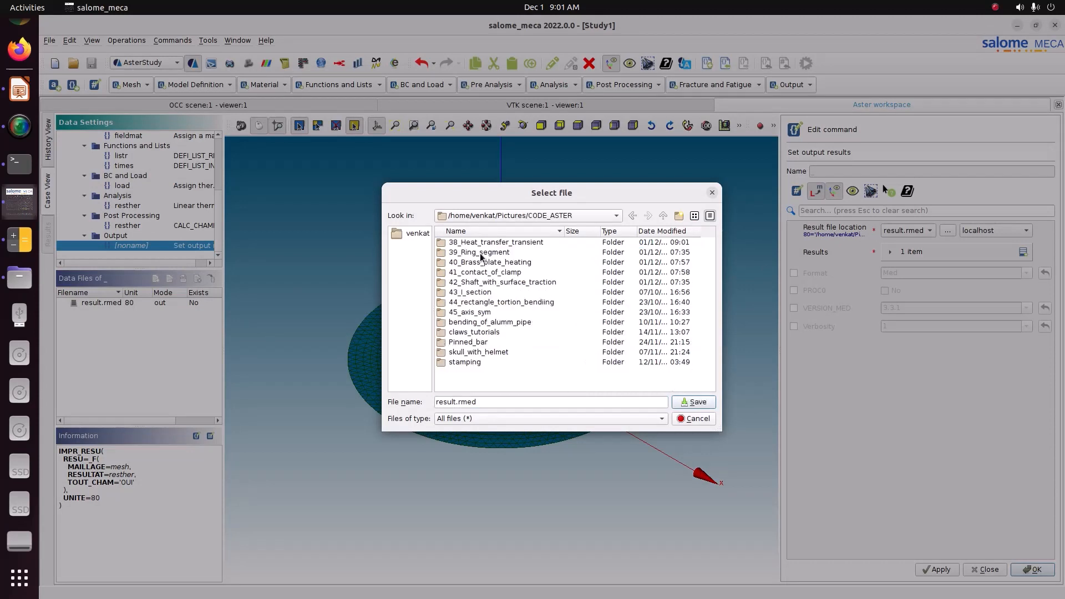
pyautogui.doubleClick(480, 243)
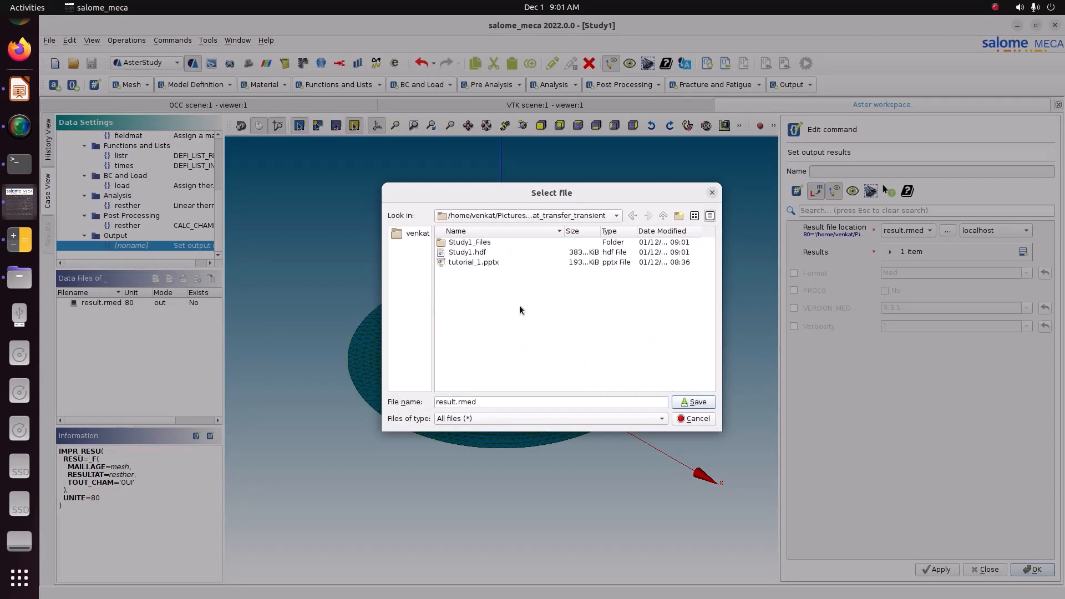
pyautogui.click(682, 408)
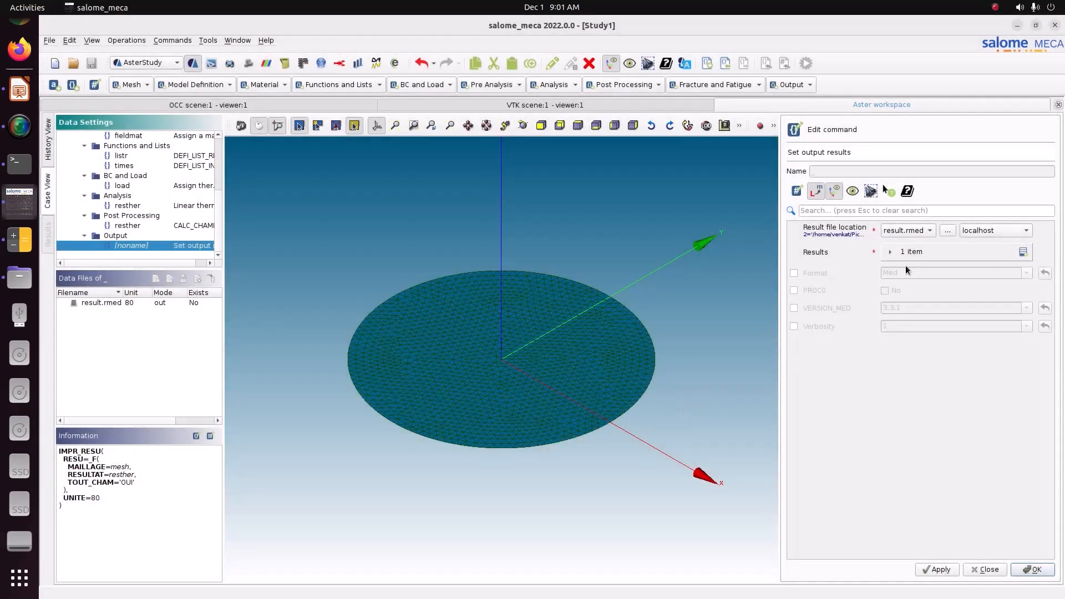
# Enable the Med format for the output command, keep resther (CALC_CHAMP) as the result to export, and confirm the command
pyautogui.click(911, 259)
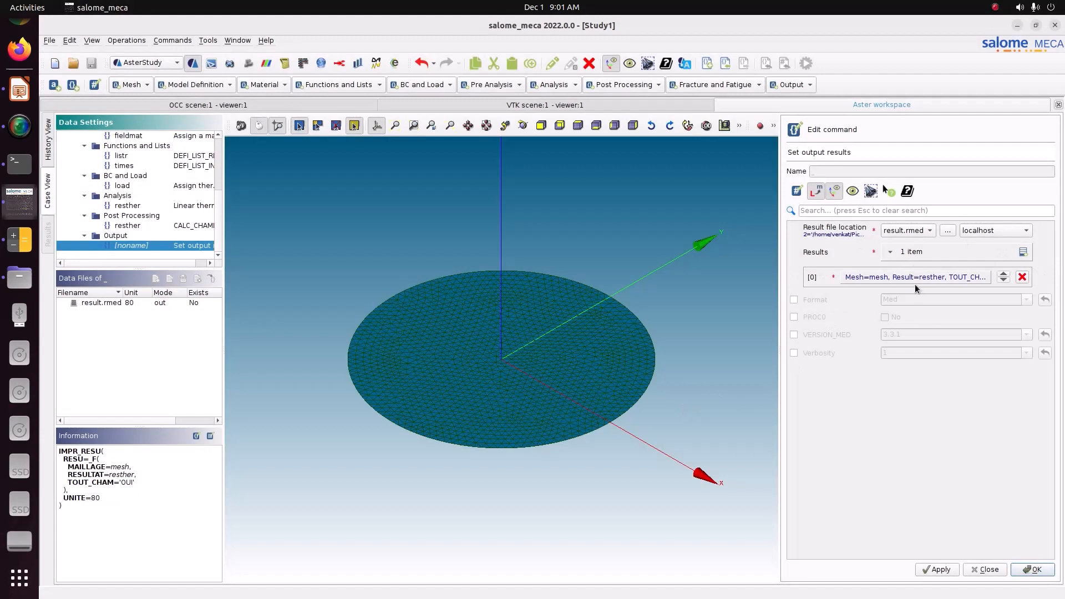
pyautogui.click(808, 299)
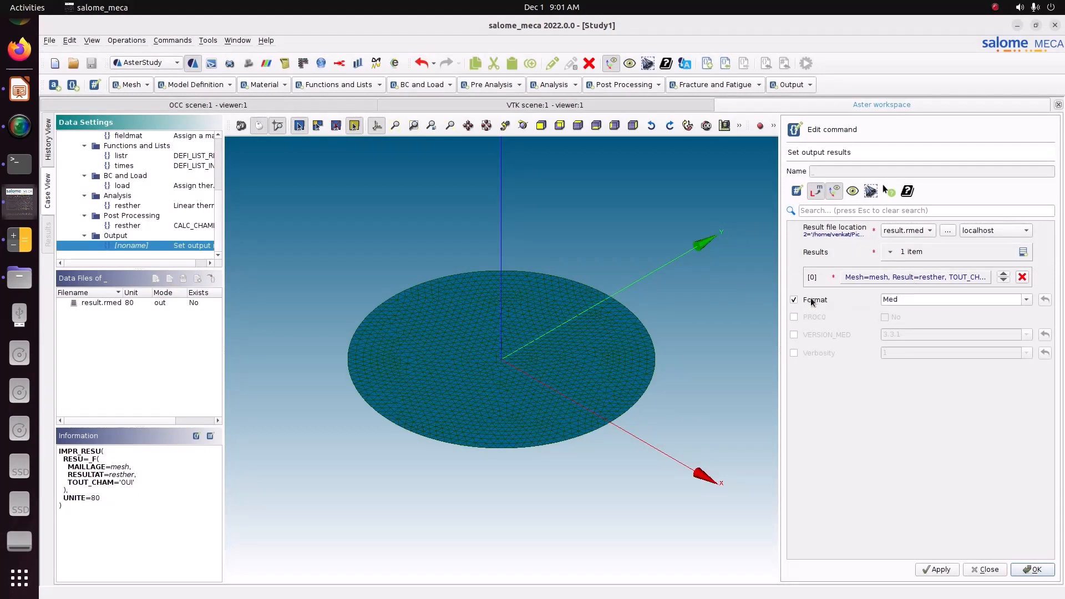
pyautogui.click(914, 276)
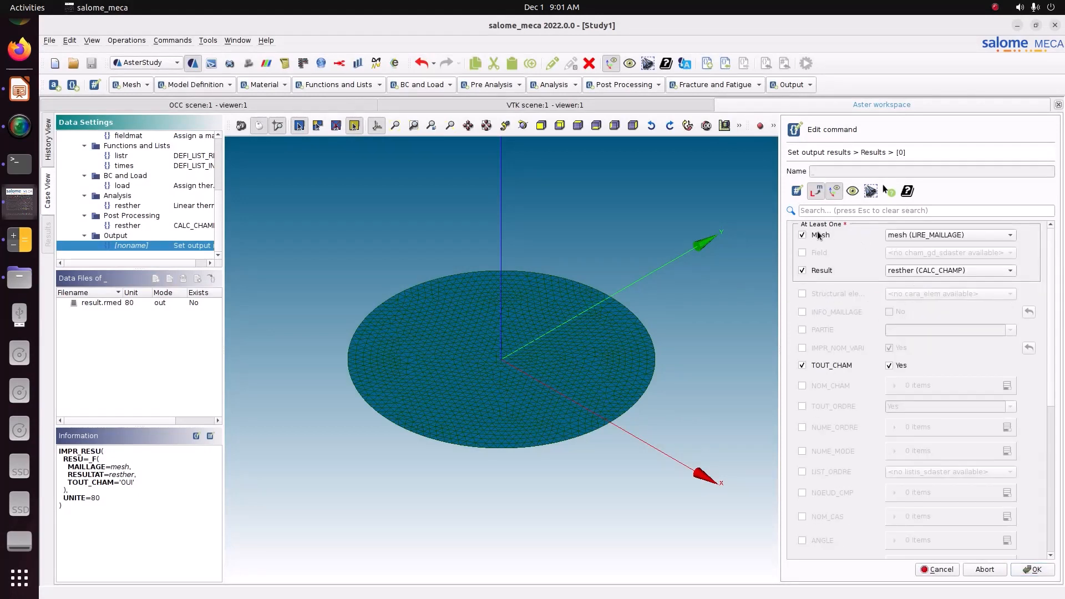
pyautogui.click(949, 271)
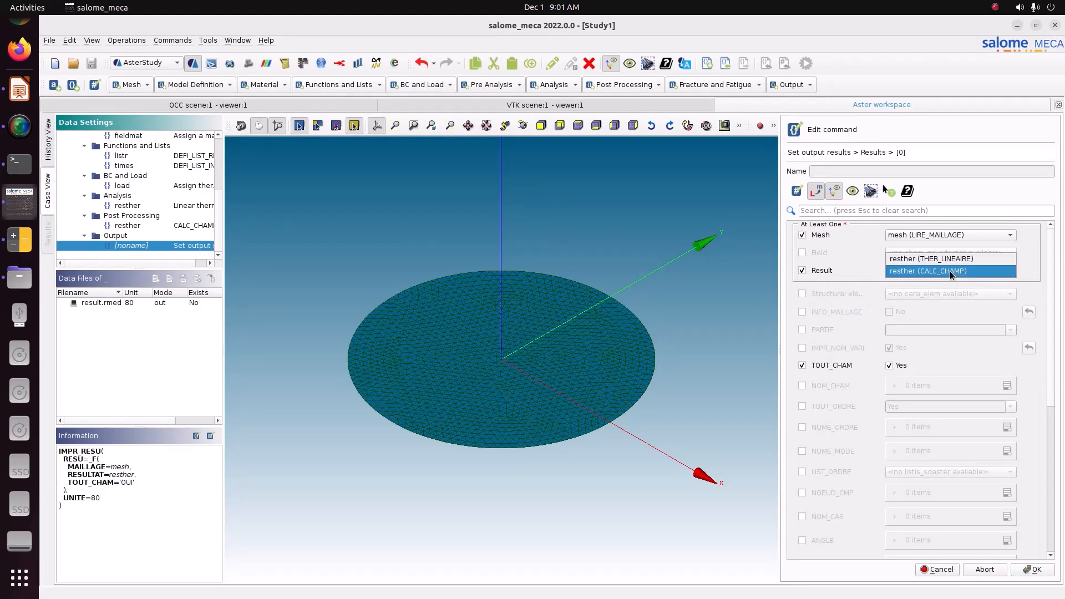
pyautogui.click(948, 270)
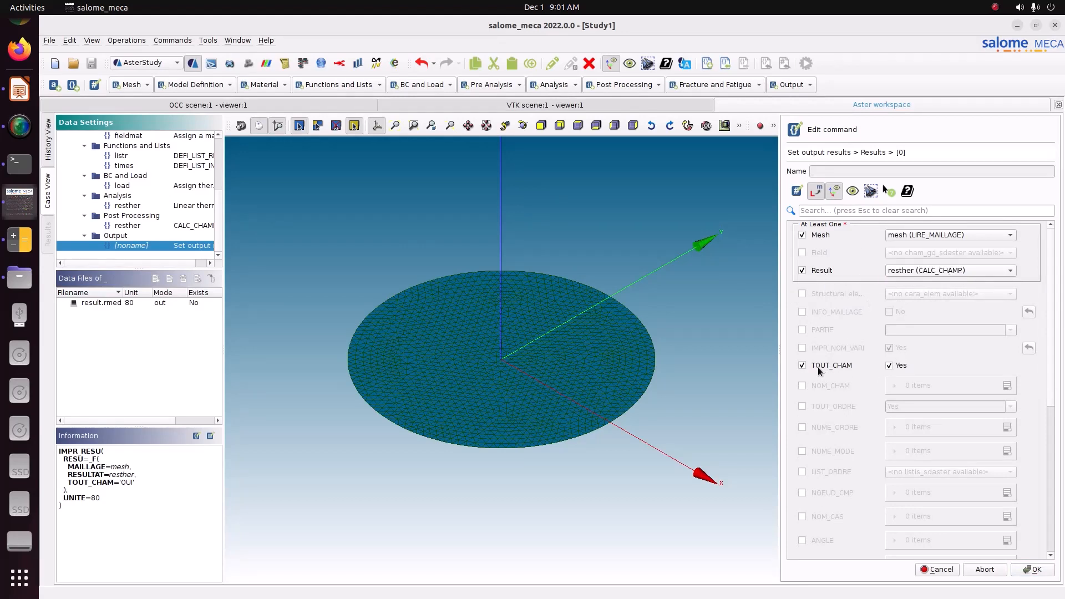
pyautogui.click(1027, 570)
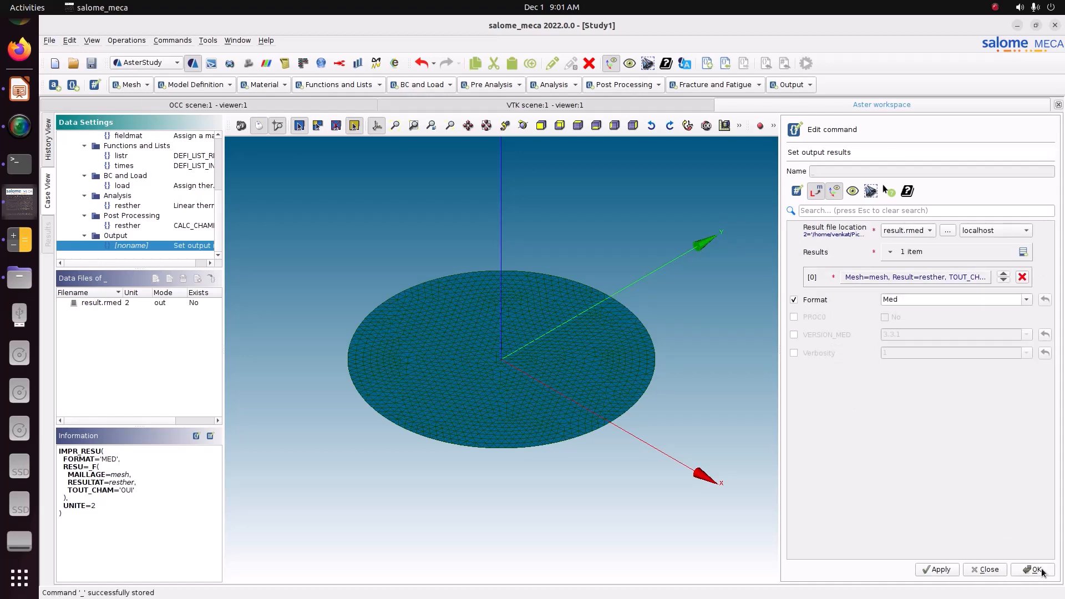
pyautogui.click(1035, 569)
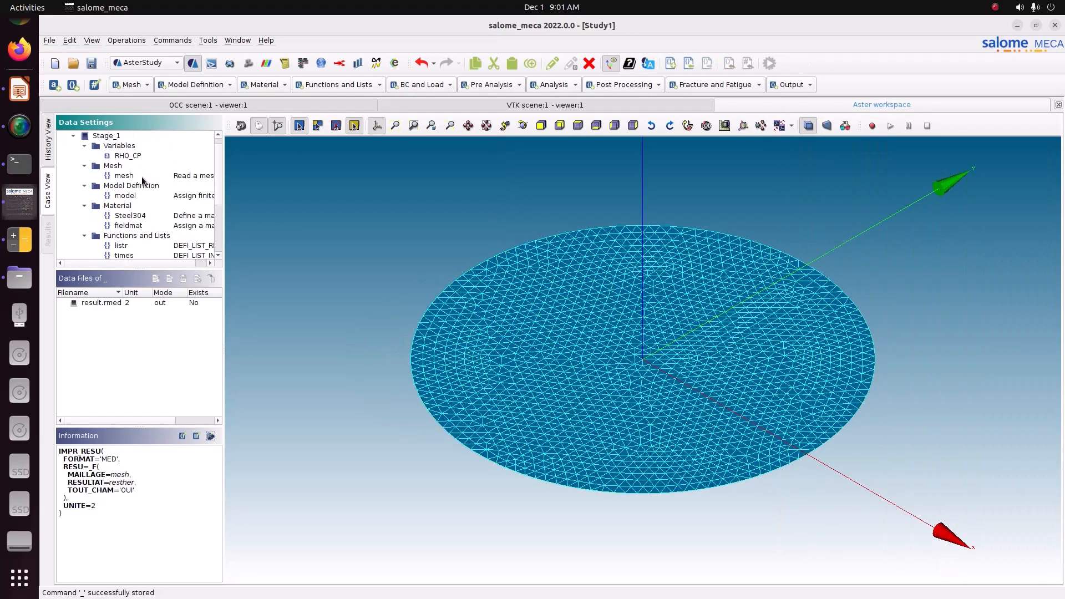
# Review the definitions of the RHO_CP variable and the mesh reading command in Stage_1
pyautogui.doubleClick(134, 164)
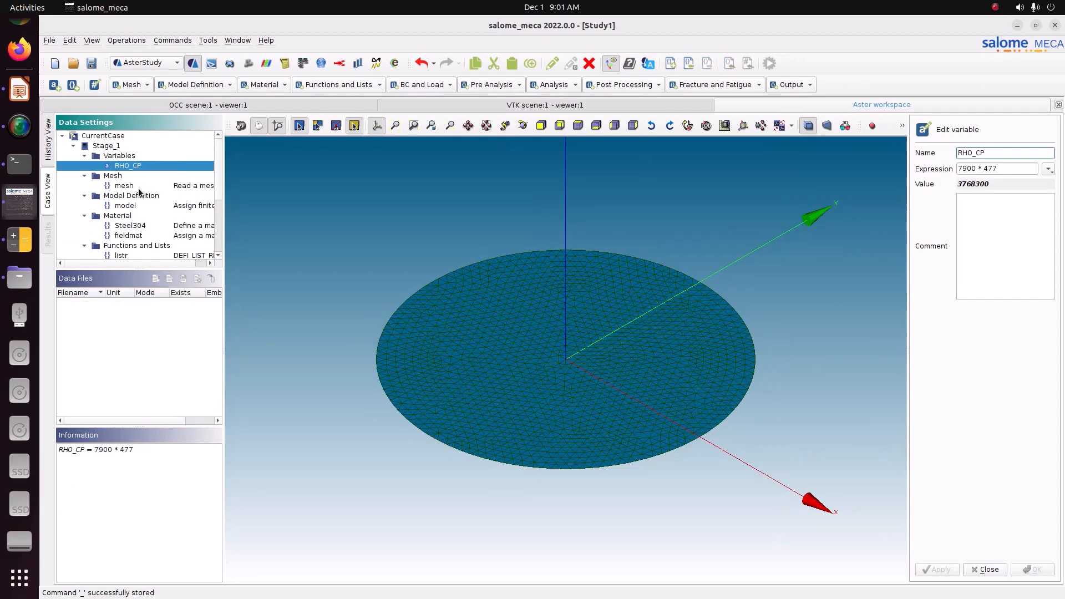
pyautogui.doubleClick(123, 185)
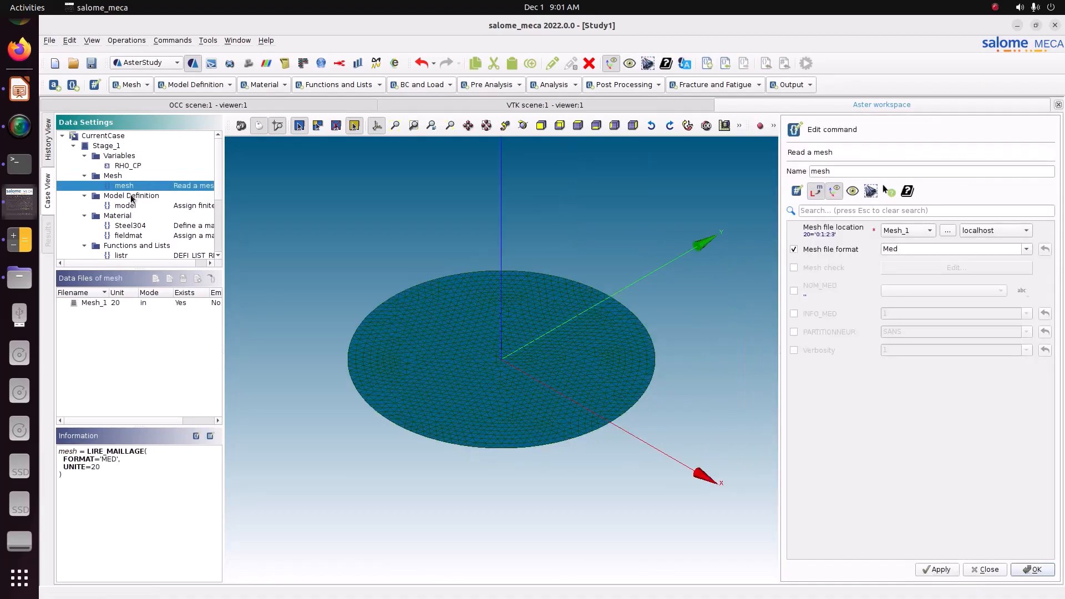
pyautogui.scroll(-3, 133, 201)
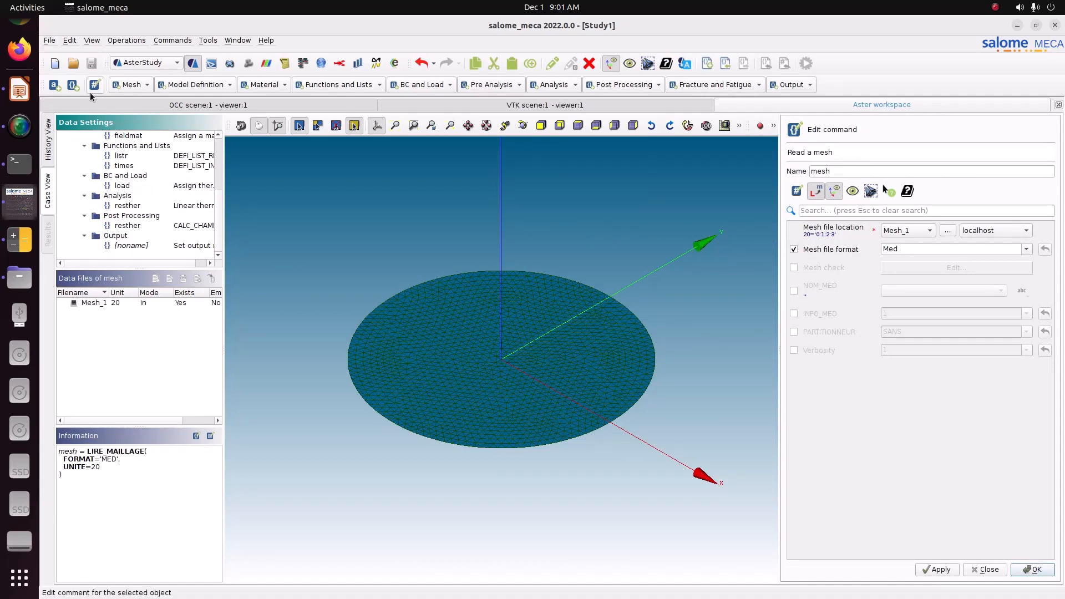
# Include Stage_1 in the case run and set the run memory to 4048 and the time limit to 50 minutes
pyautogui.click(48, 137)
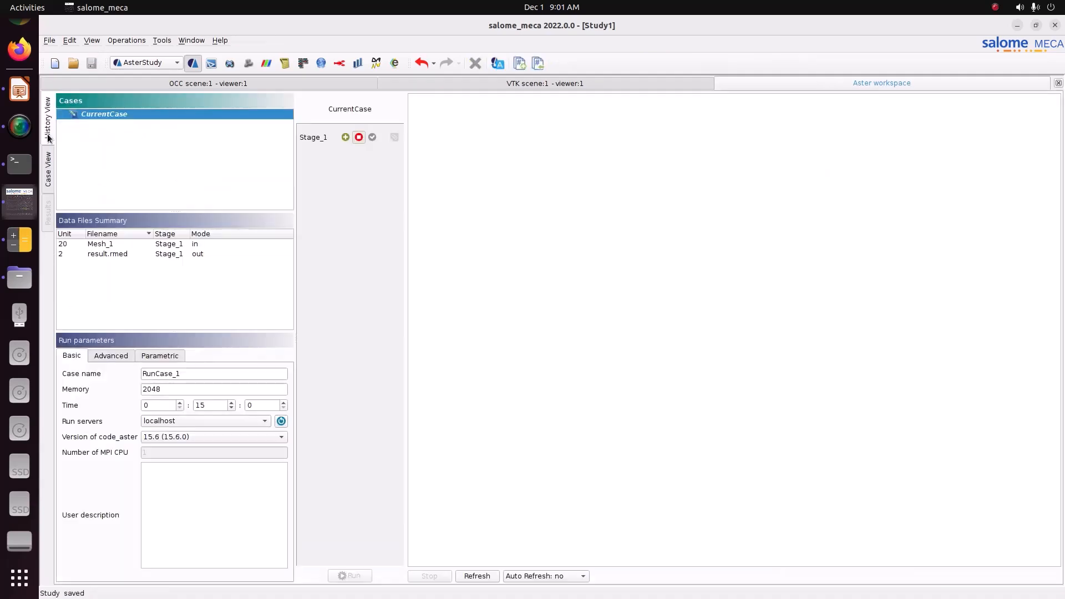
pyautogui.click(345, 137)
pyautogui.moveTo(173, 389); pyautogui.dragTo(78, 391)
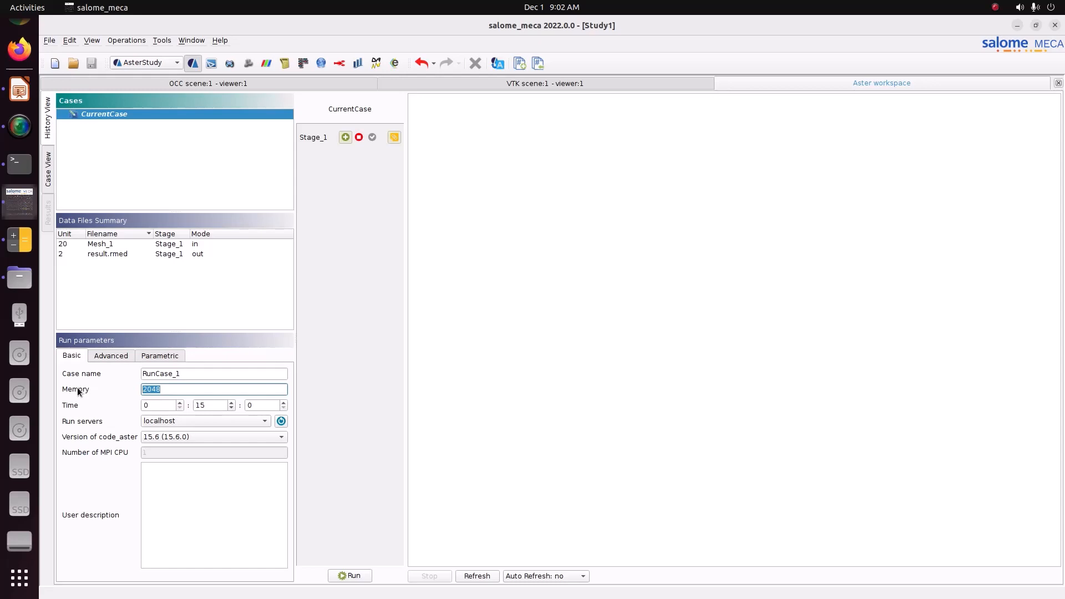
pyautogui.write('4048')
pyautogui.doubleClick(207, 405)
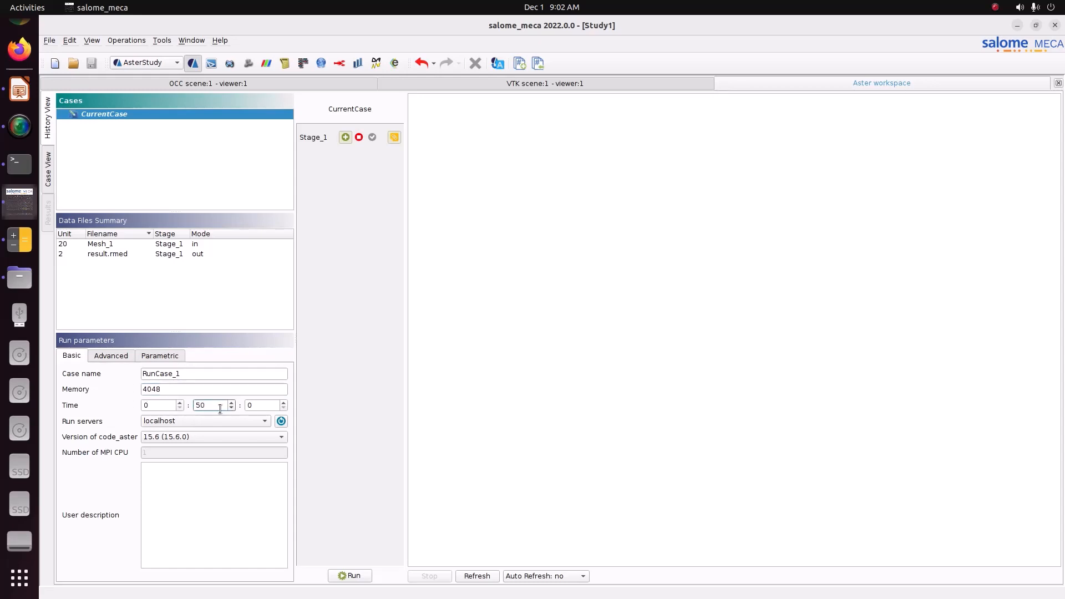
# Set the run status to auto refresh every 5 s and launch the RunCase_1 calculation
pyautogui.click(544, 576)
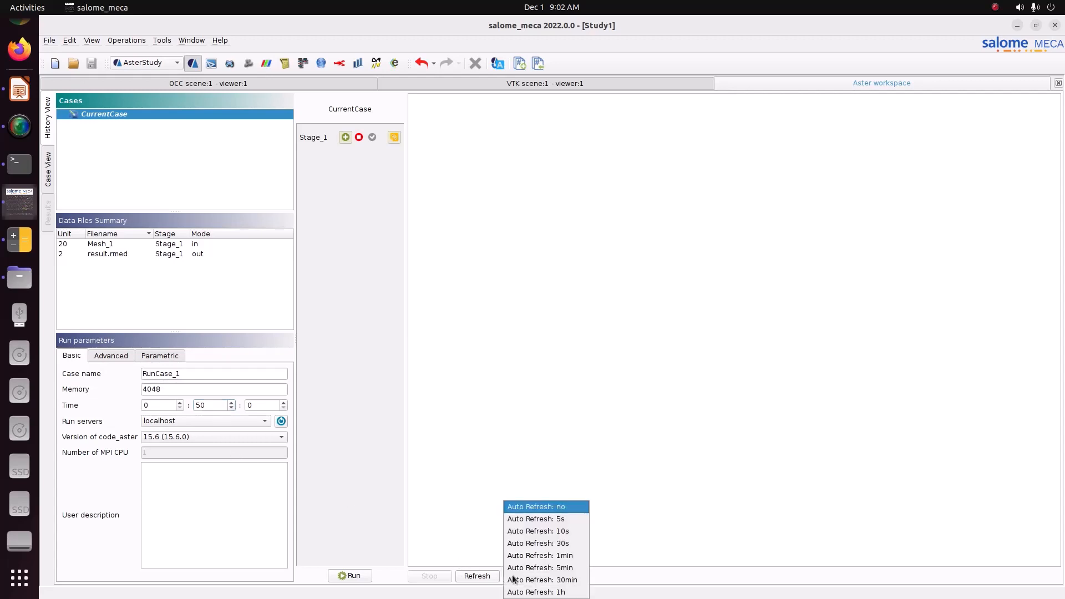
pyautogui.click(550, 520)
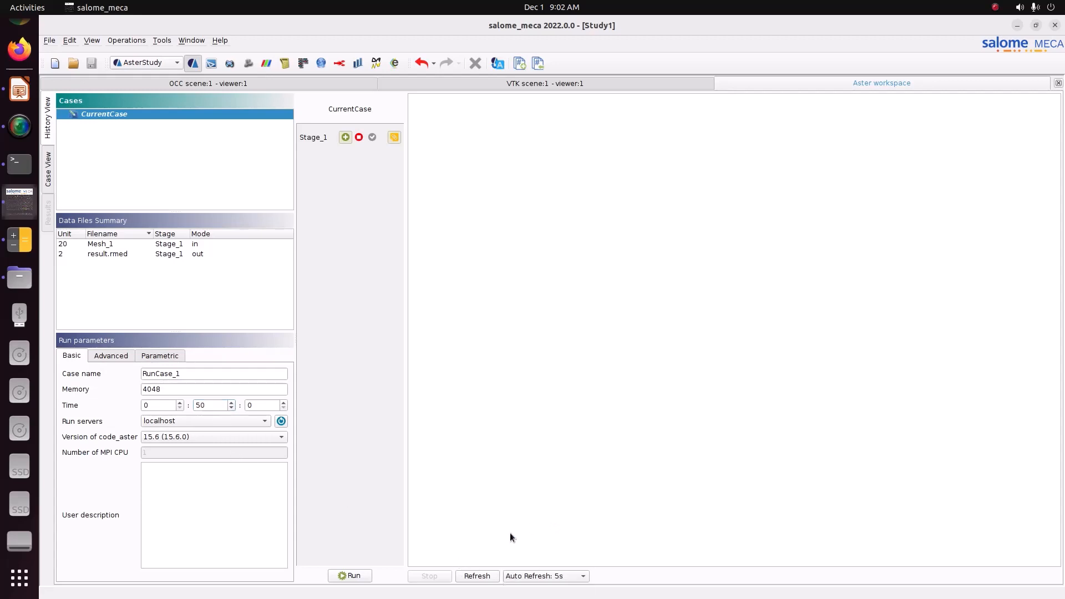
pyautogui.click(364, 576)
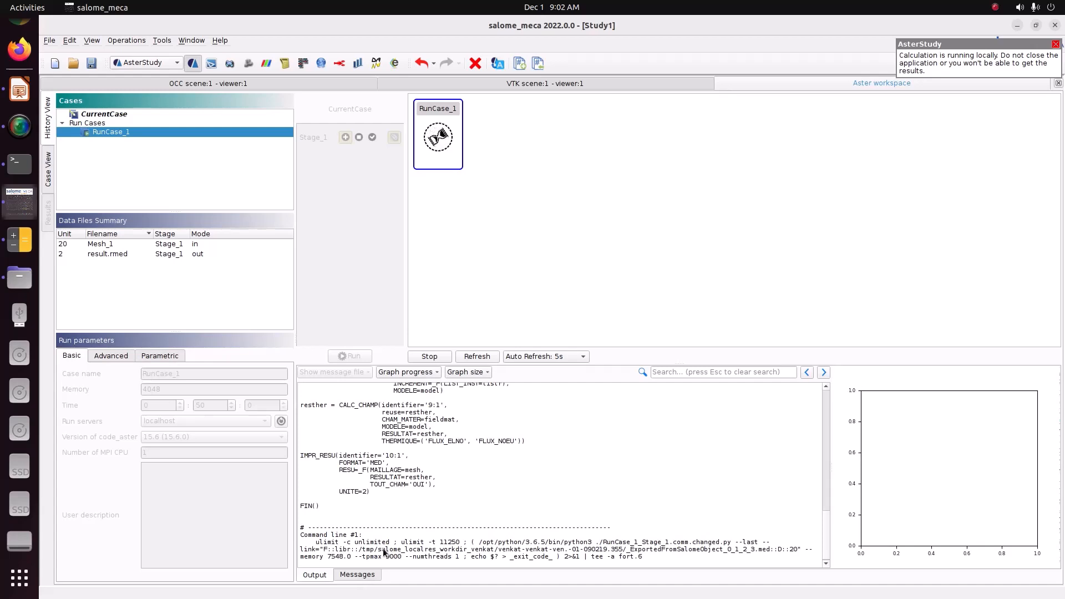
# Monitor the running RunCase_1 calculation through its output log, examining the echoed commands and the stored temperature time steps
pyautogui.scroll(10, 375, 482)
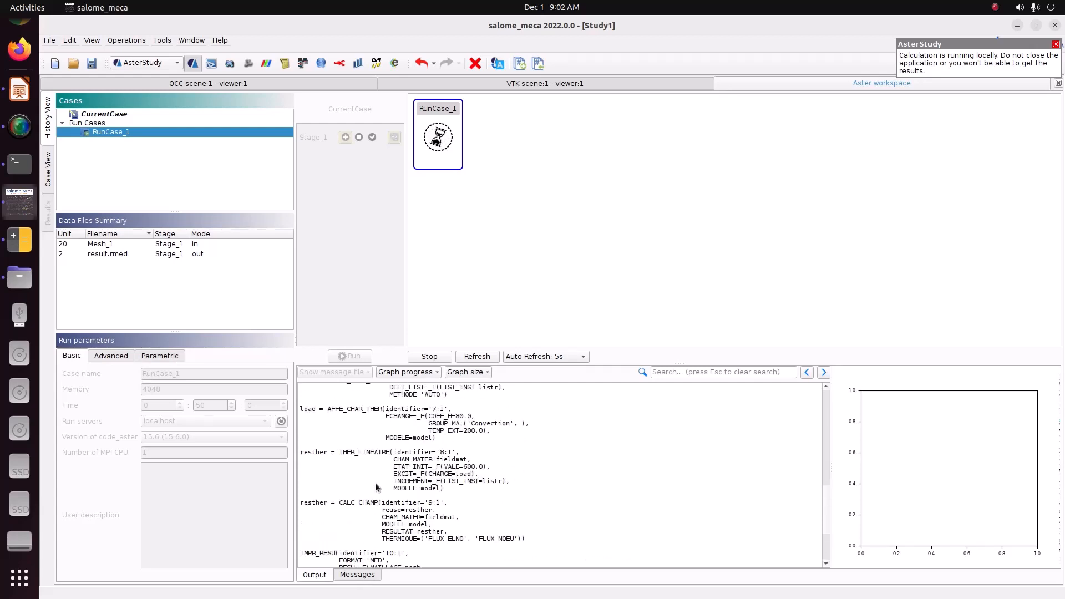
pyautogui.scroll(6, 375, 482)
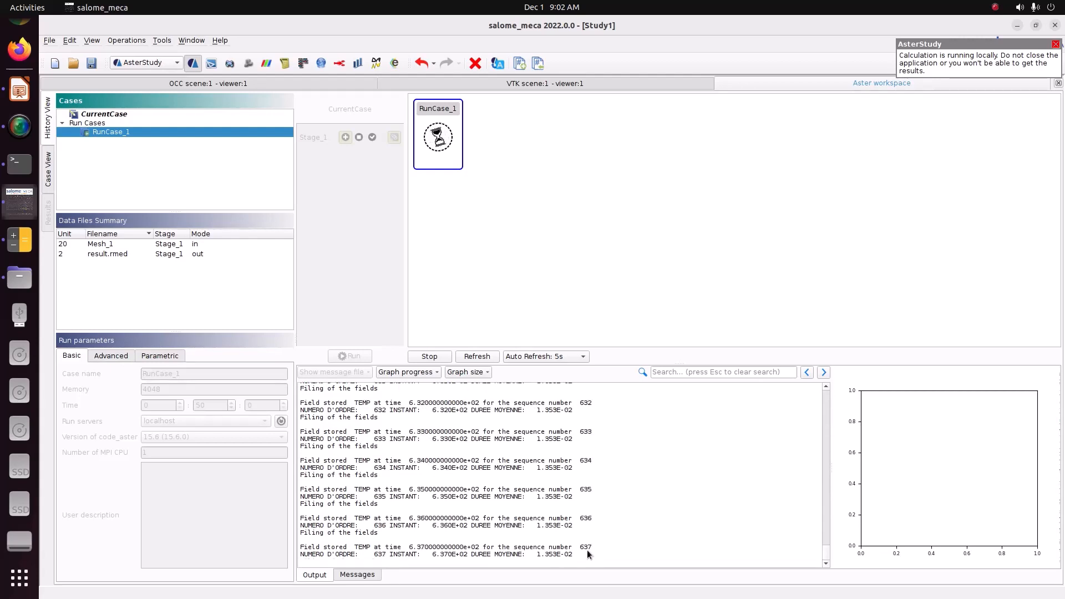
pyautogui.click(478, 357)
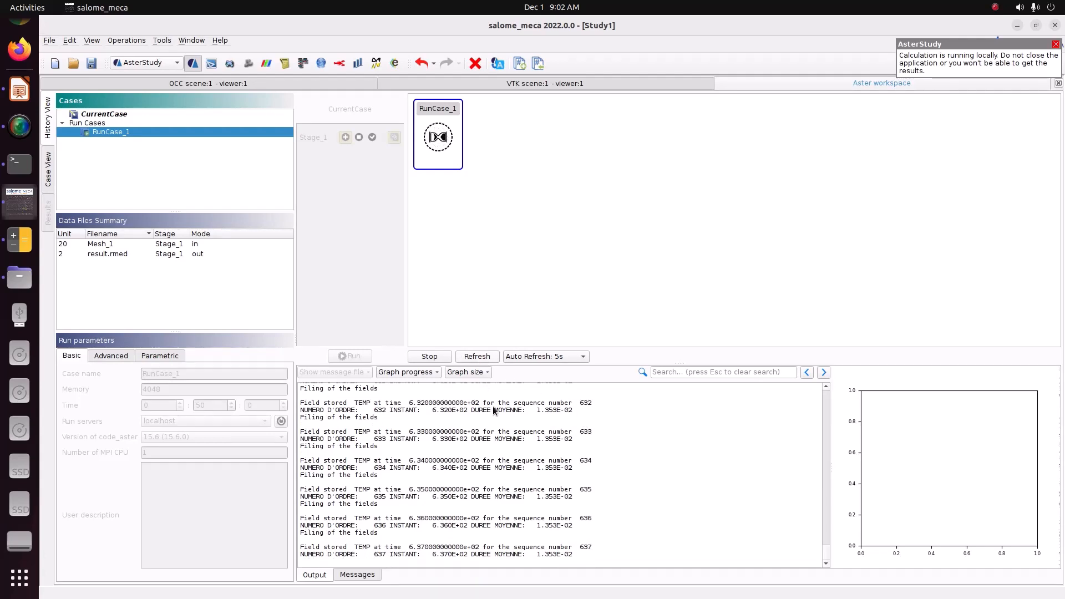
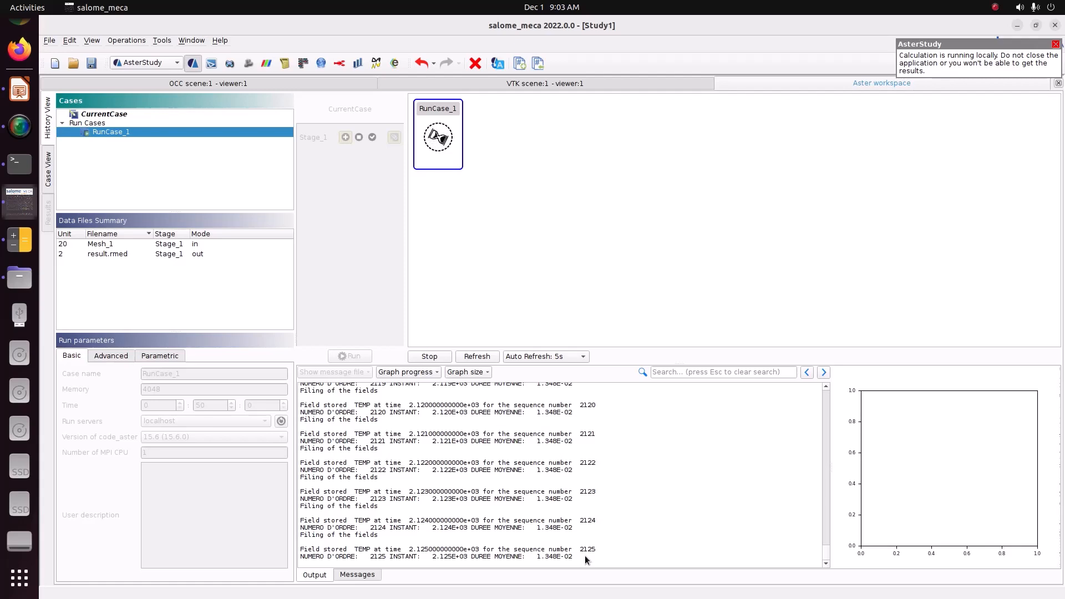
pyautogui.click(350, 576)
pyautogui.click(311, 574)
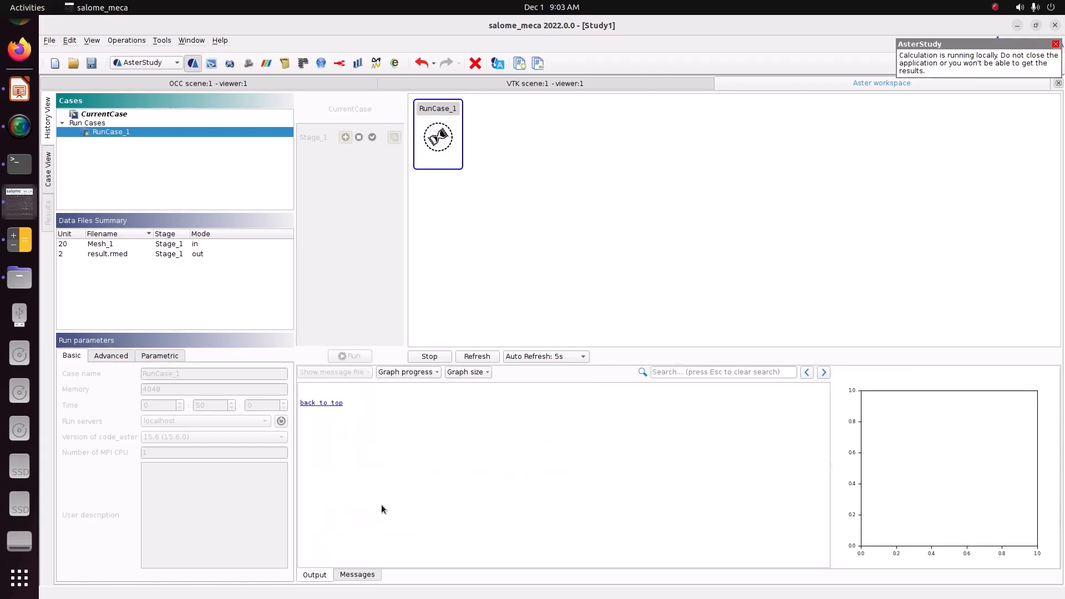
pyautogui.click(466, 358)
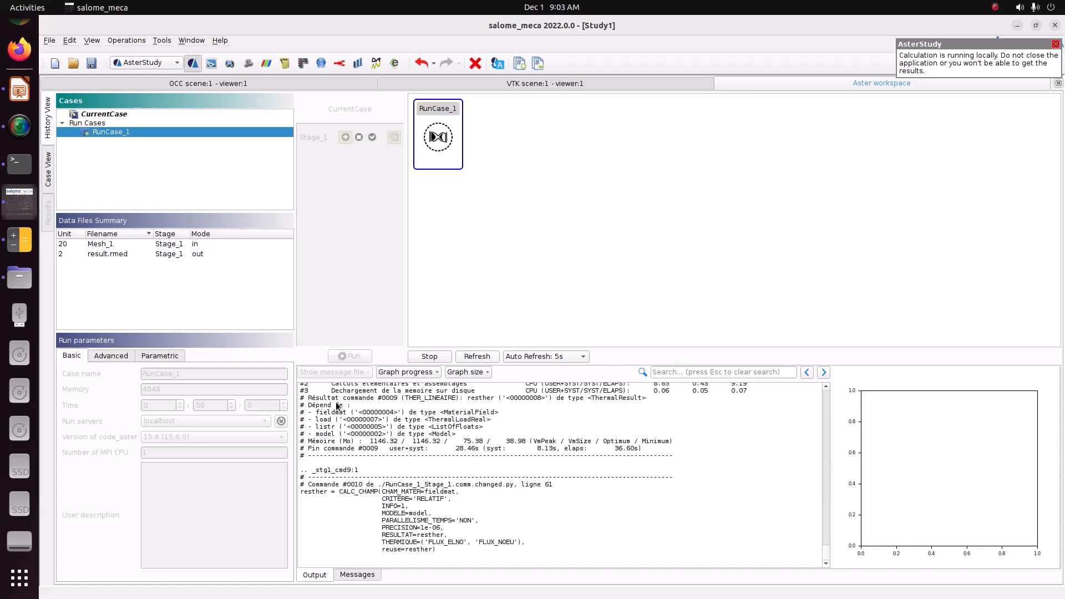
pyautogui.scroll(8, 454, 534)
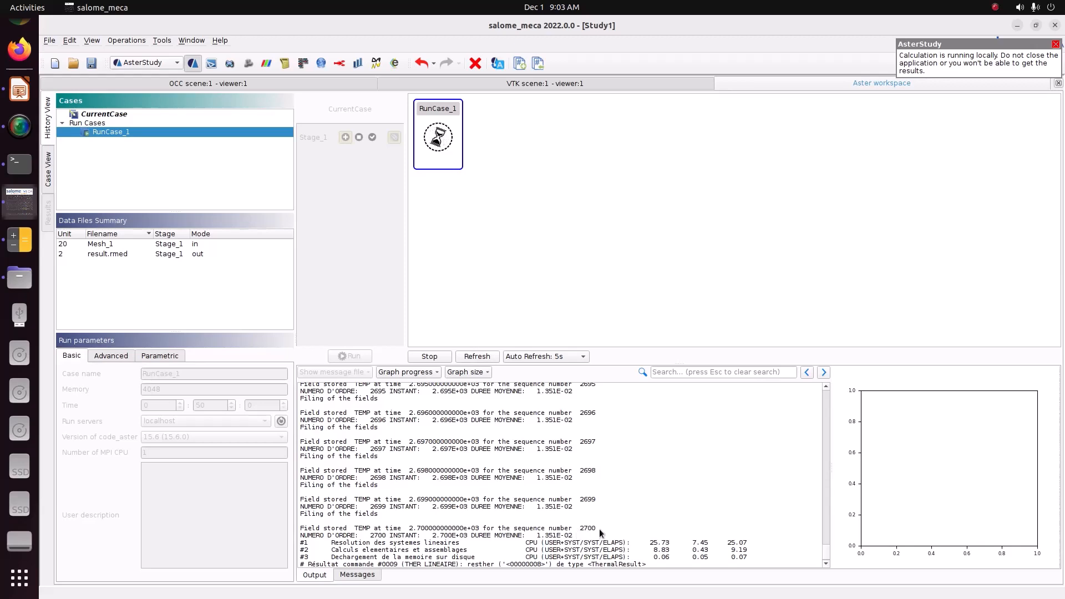
pyautogui.scroll(-5, 603, 528)
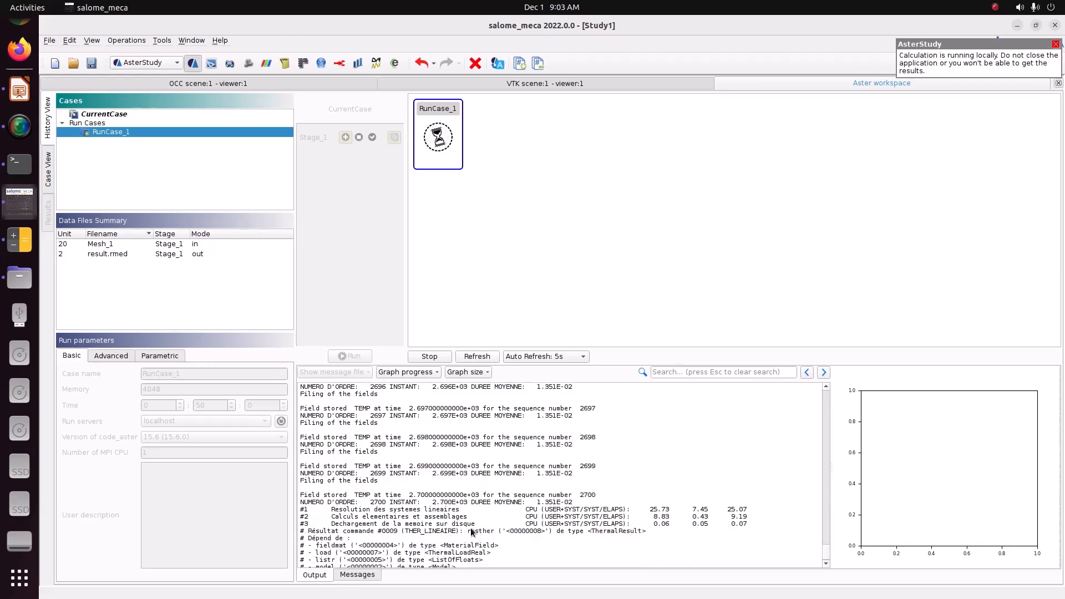
pyautogui.scroll(-3, 471, 535)
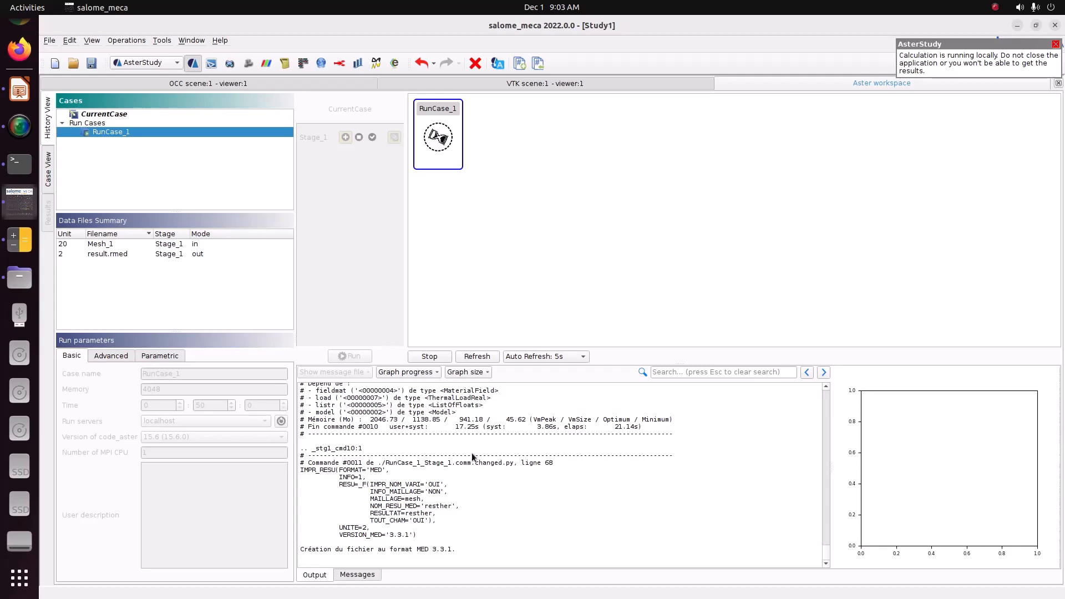
# Check the 38_Heat_transfer_transient folder in Files for the result file and return to AsterStudy
pyautogui.click(26, 288)
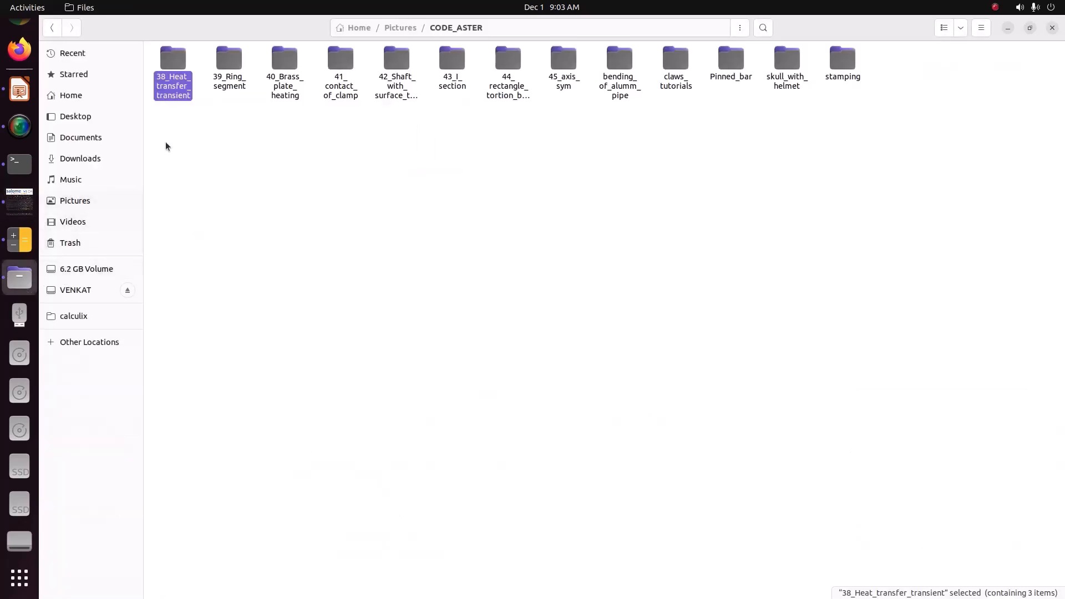
pyautogui.doubleClick(180, 90)
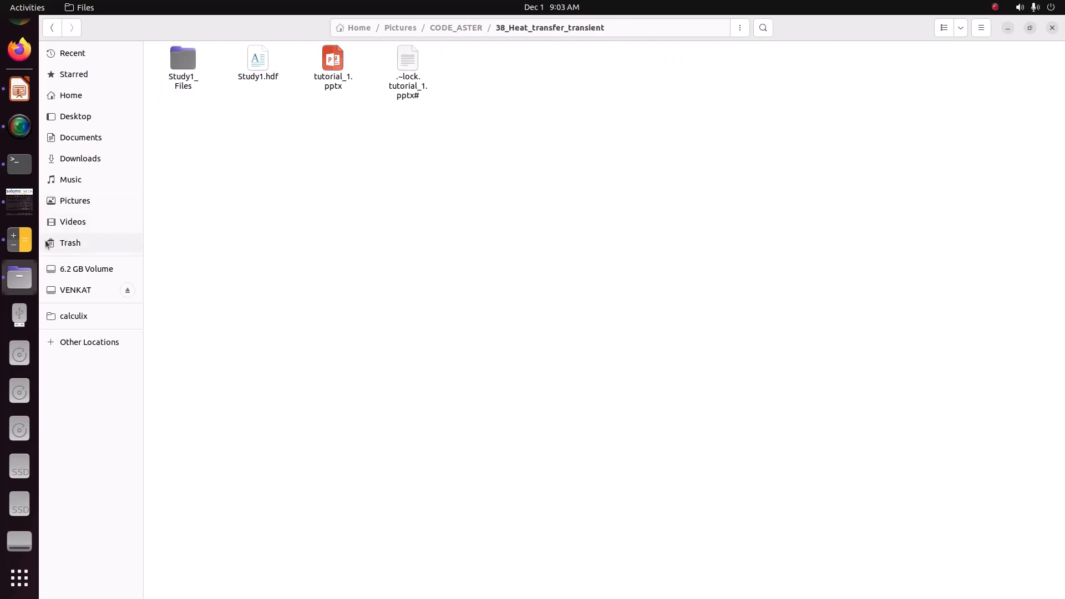
pyautogui.click(19, 201)
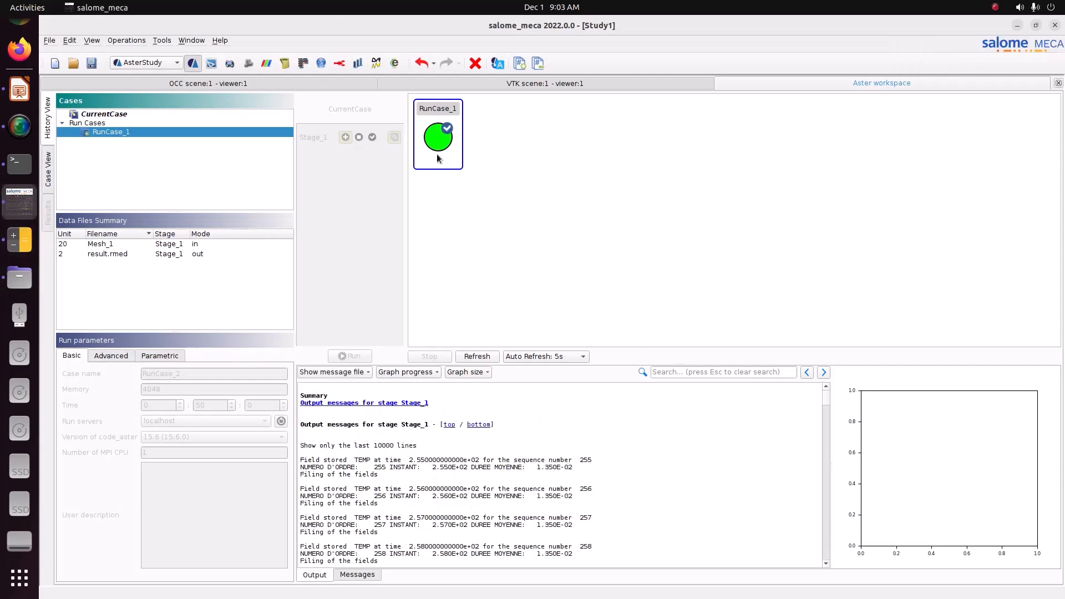
# Read the end of the Stage_1 output messages to check the job diagnostic of RunCase_1
pyautogui.moveTo(826, 397); pyautogui.dragTo(822, 563)
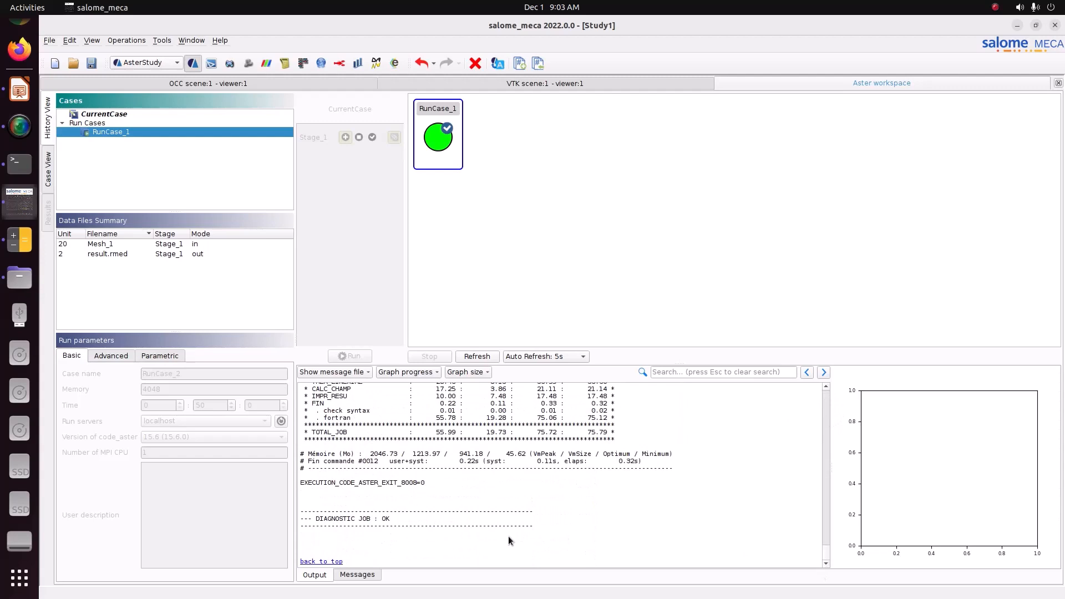
pyautogui.scroll(5, 508, 536)
pyautogui.scroll(-5, 468, 500)
# Switch to Files, locate result.rmed in 38_Heat_transfer_transient, and open the folder Study1_Files/RunCase_1/Result-Stage_1
pyautogui.click(12, 273)
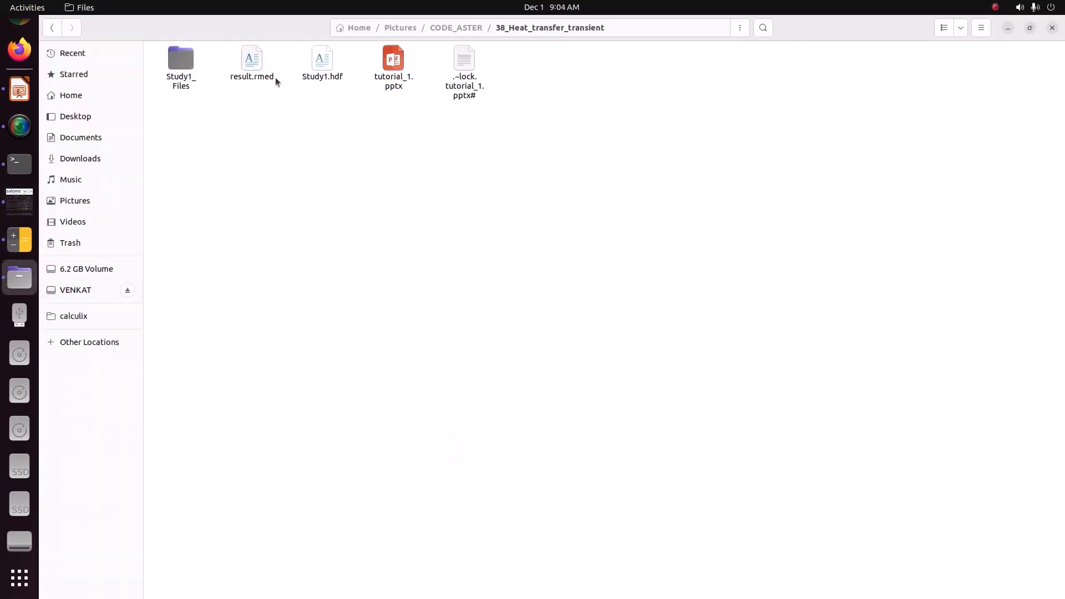
pyautogui.click(251, 76)
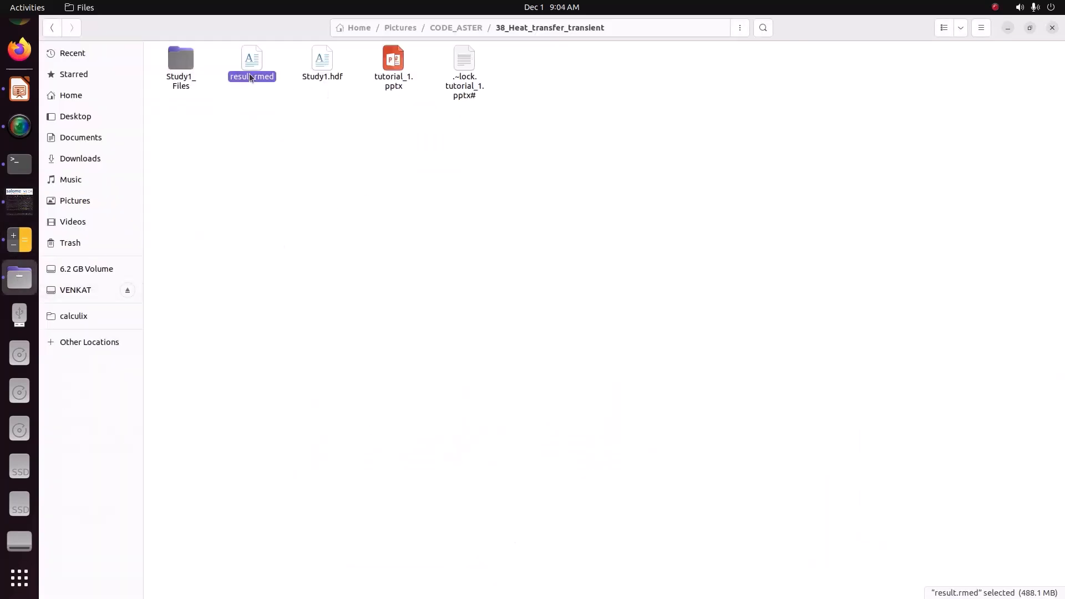
pyautogui.doubleClick(191, 77)
pyautogui.doubleClick(278, 65)
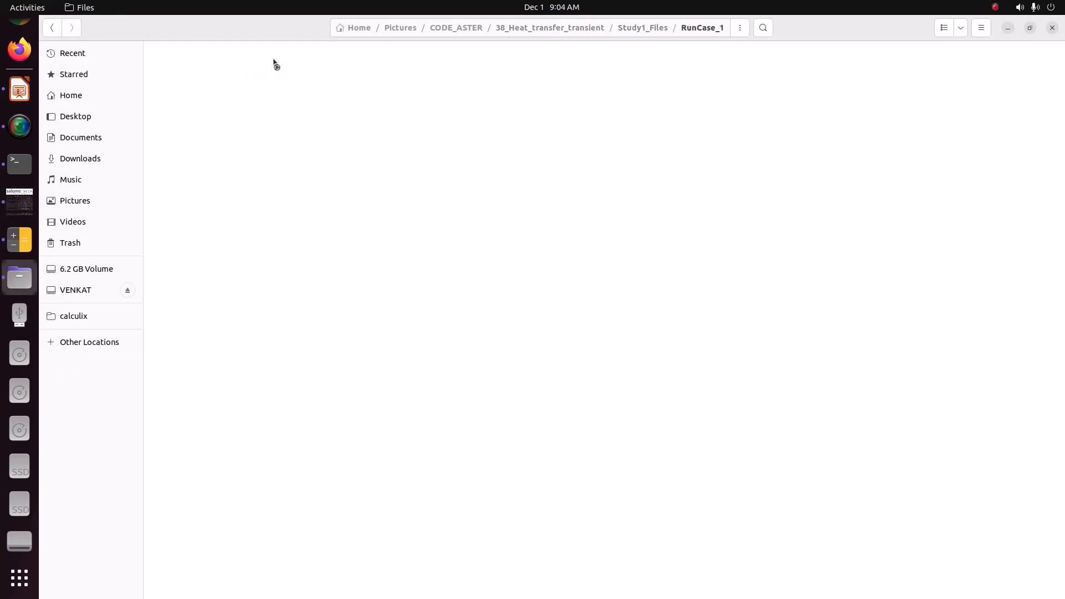
pyautogui.doubleClick(280, 71)
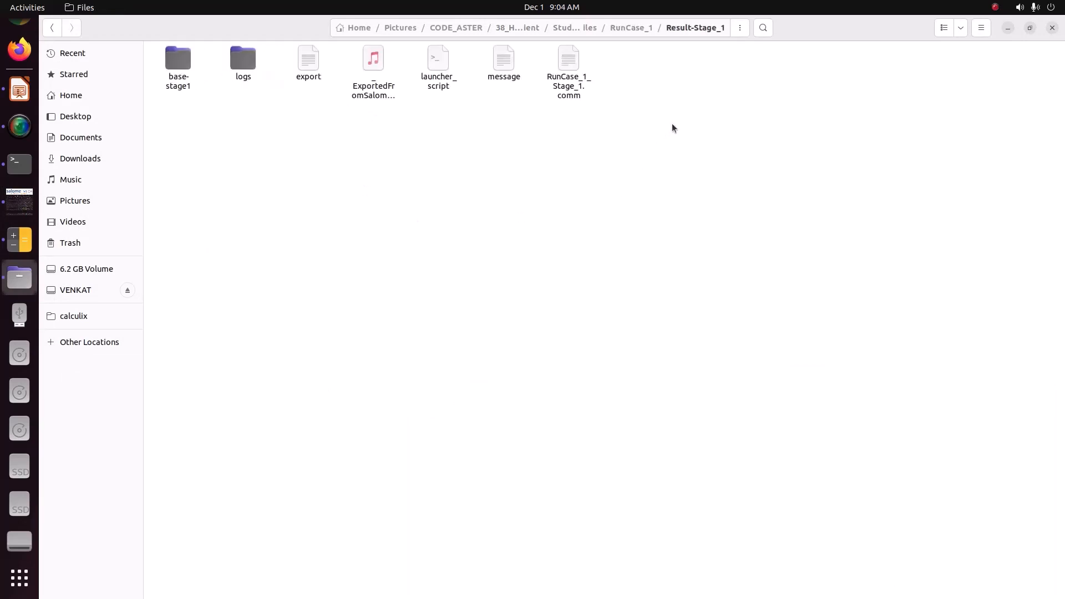
# Open the message file from Result-Stage_1, examine its command timings and job diagnostic at the end, and close it
pyautogui.moveTo(672, 125); pyautogui.dragTo(158, 114)
pyautogui.doubleClick(503, 64)
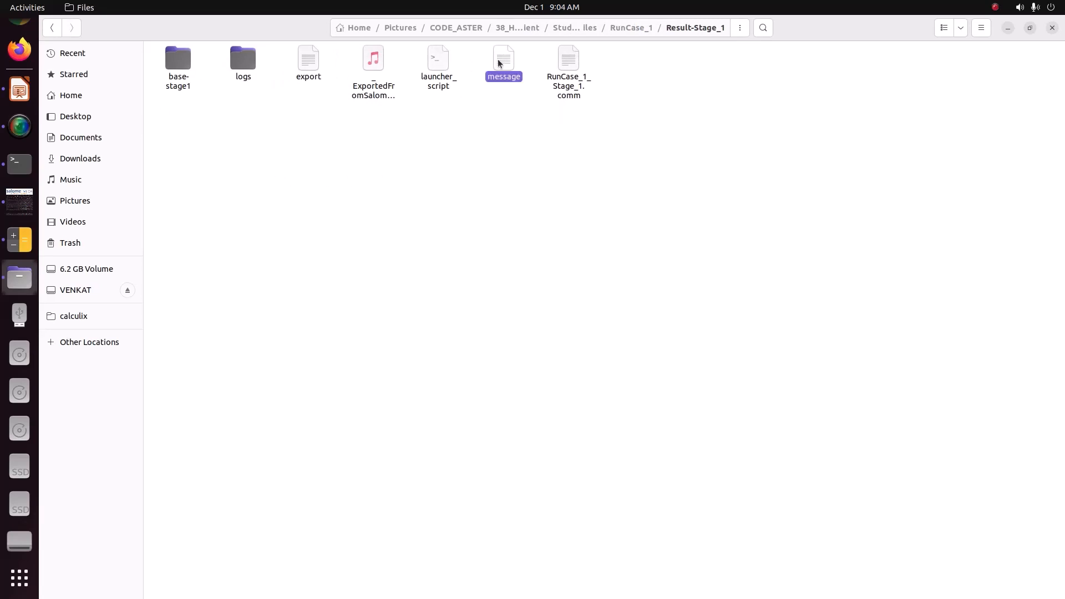
pyautogui.scroll(-7, 467, 264)
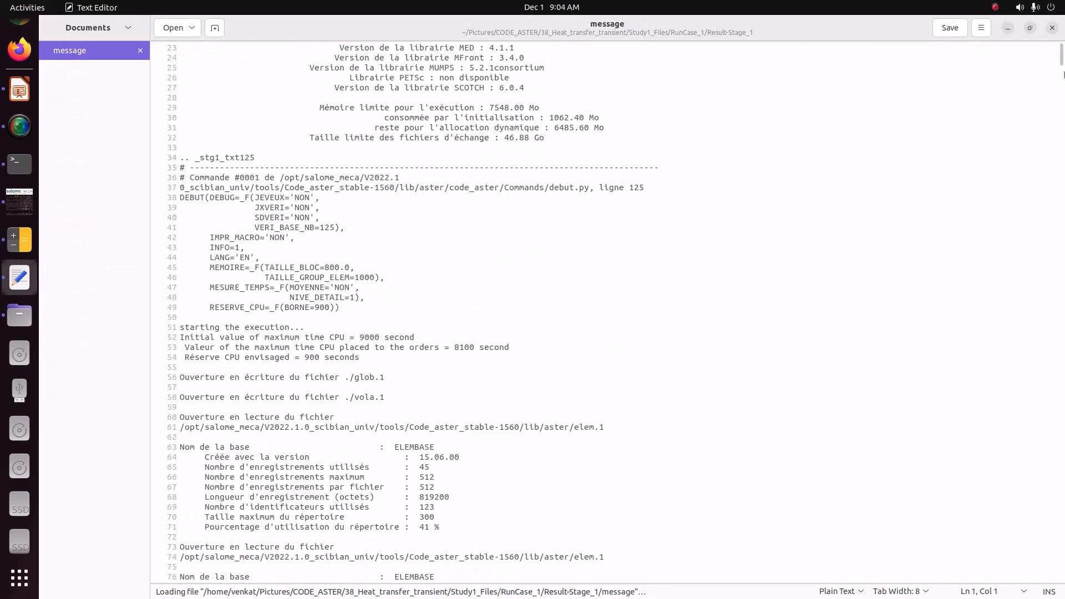
pyautogui.moveTo(679, 48); pyautogui.dragTo(1059, 239)
pyautogui.click(1058, 277)
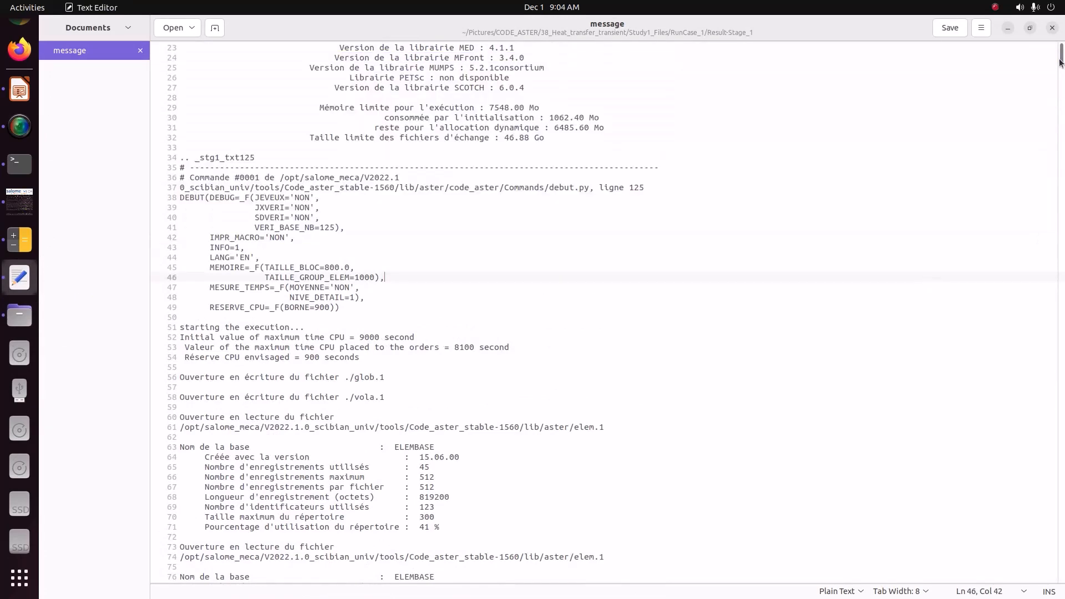
pyautogui.moveTo(1062, 55); pyautogui.dragTo(1062, 576)
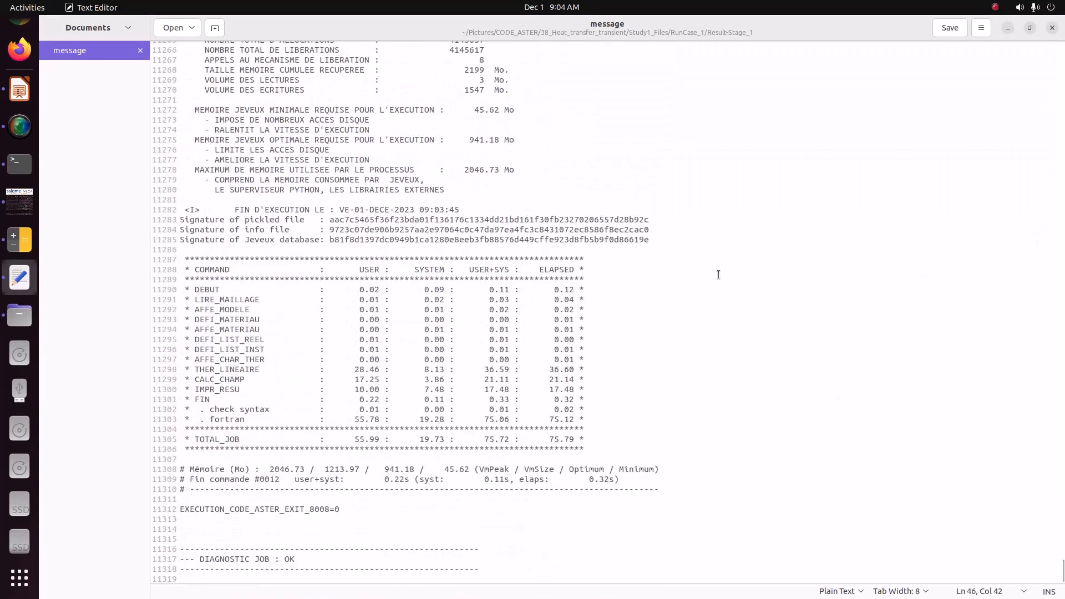
pyautogui.click(1052, 28)
# Review the command file RunCase_1_Stage_1.comm in Text Editor and close it
pyautogui.rightClick(552, 73)
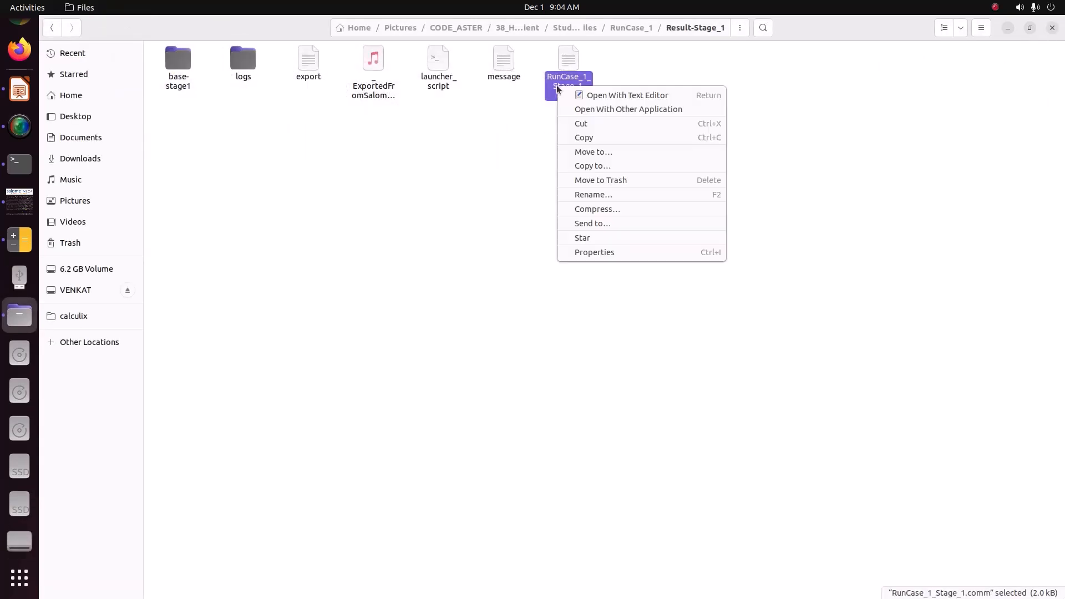
pyautogui.click(594, 98)
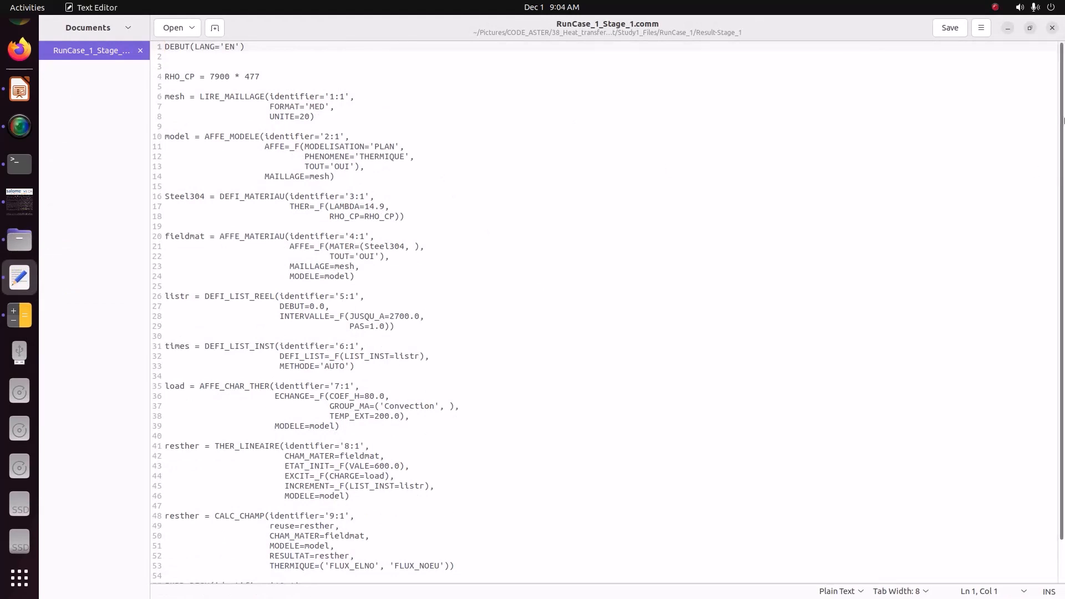
pyautogui.click(1052, 29)
# Inspect the exported mesh file, the contents of the export file and the logs folder, and close the file manager
pyautogui.click(380, 88)
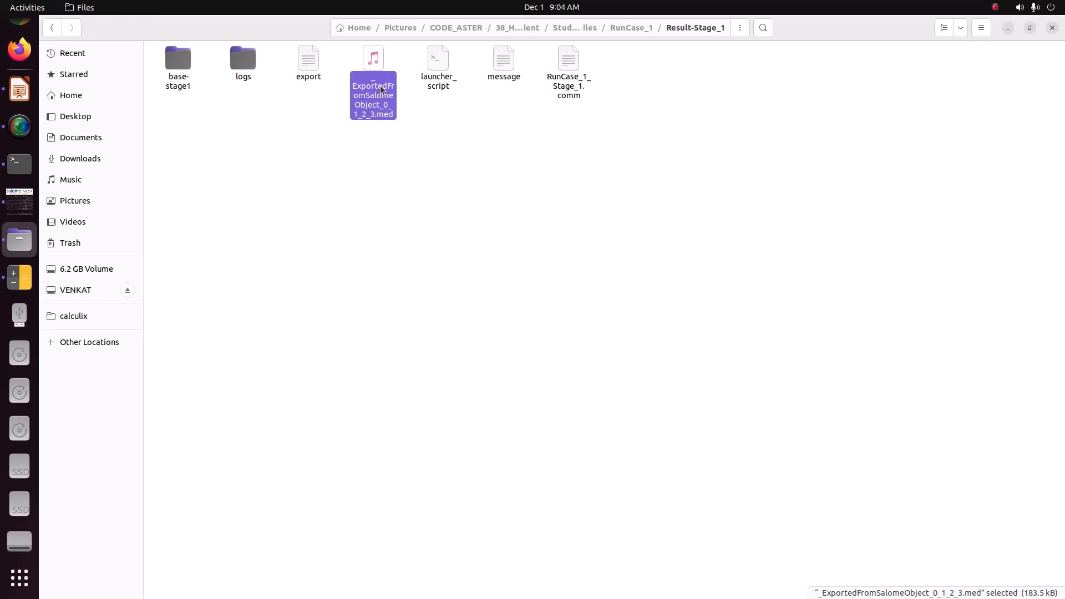
pyautogui.doubleClick(308, 66)
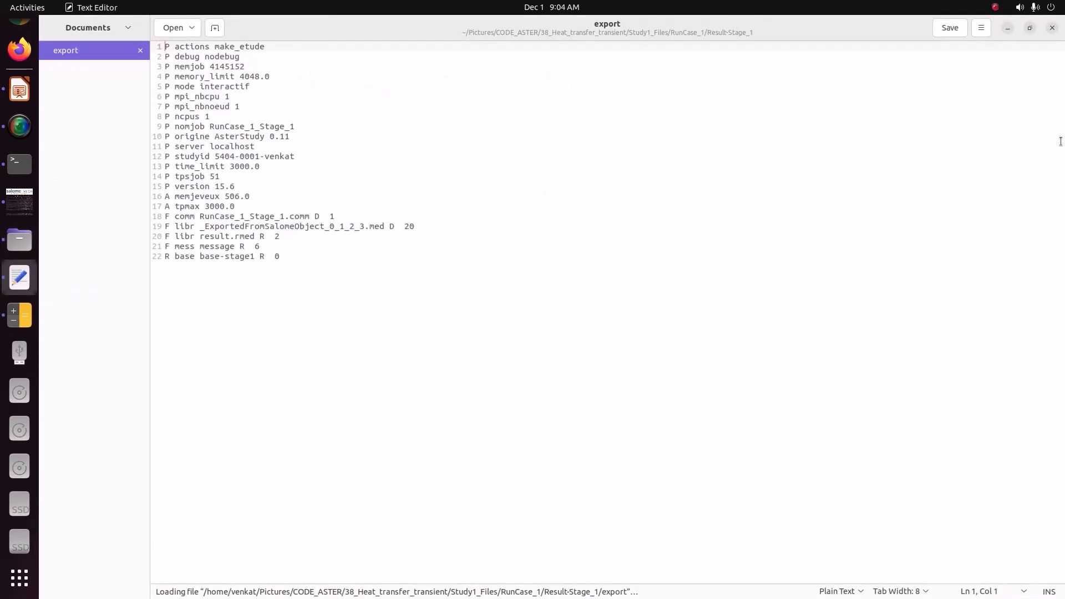
pyautogui.click(1052, 27)
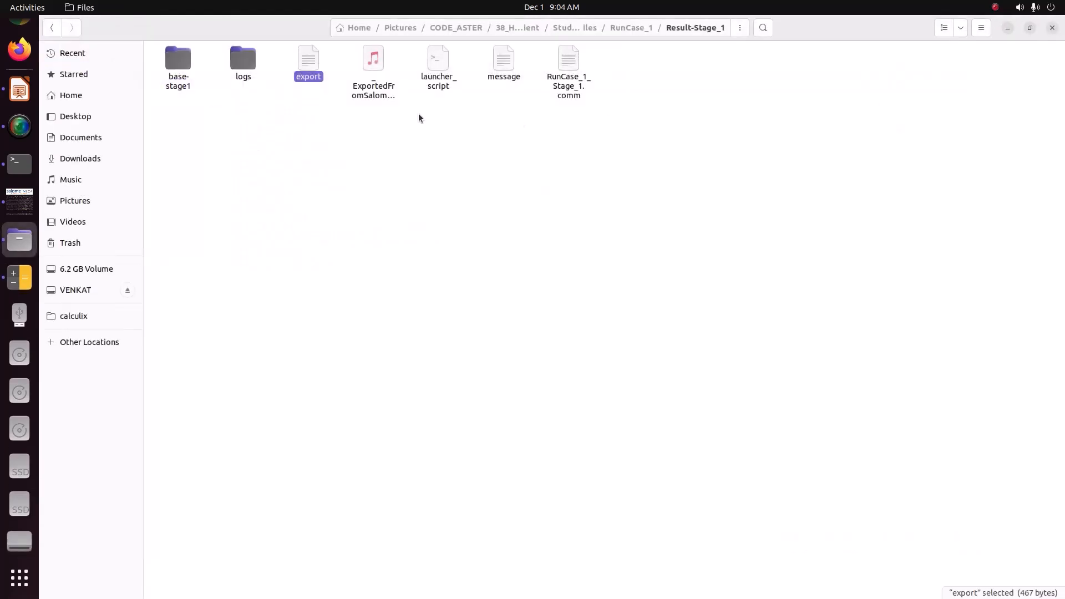
pyautogui.doubleClick(239, 69)
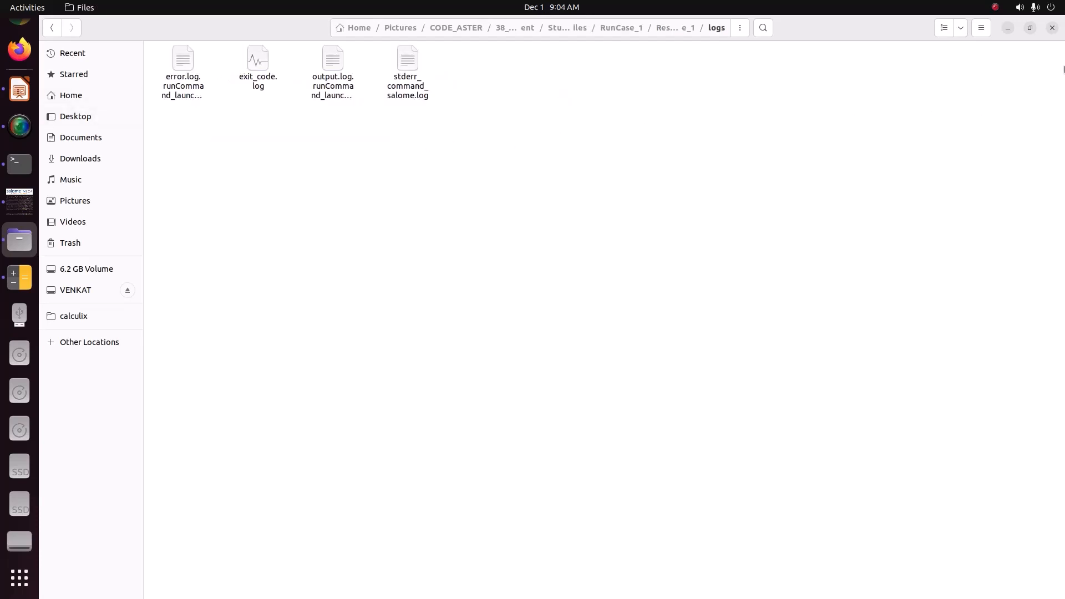
pyautogui.click(1052, 27)
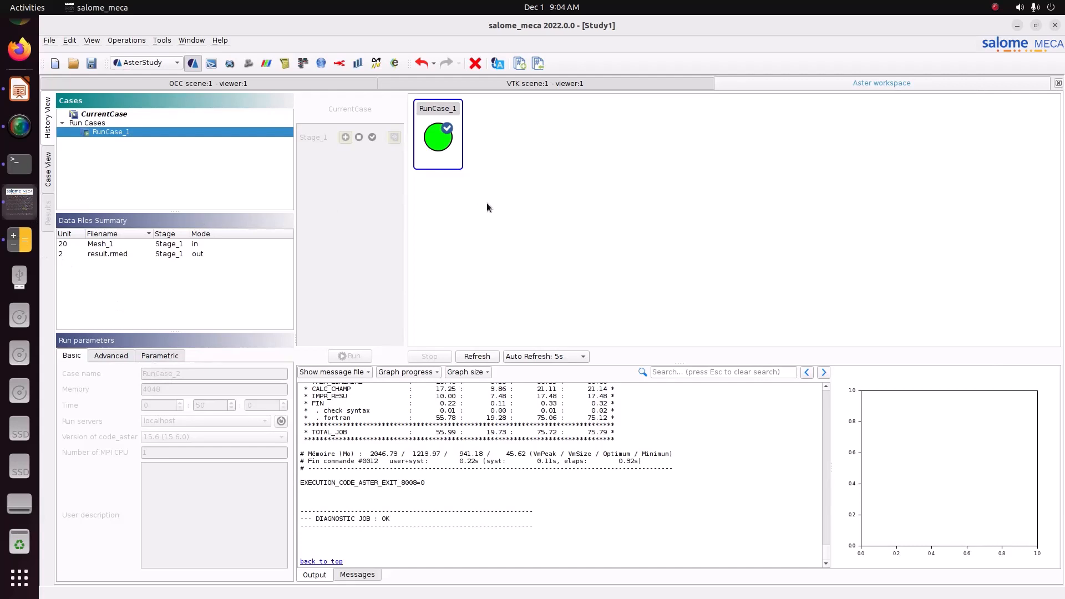
# Save the study and switch to the ParaViS module for post-processing
pyautogui.click(93, 65)
pyautogui.click(159, 63)
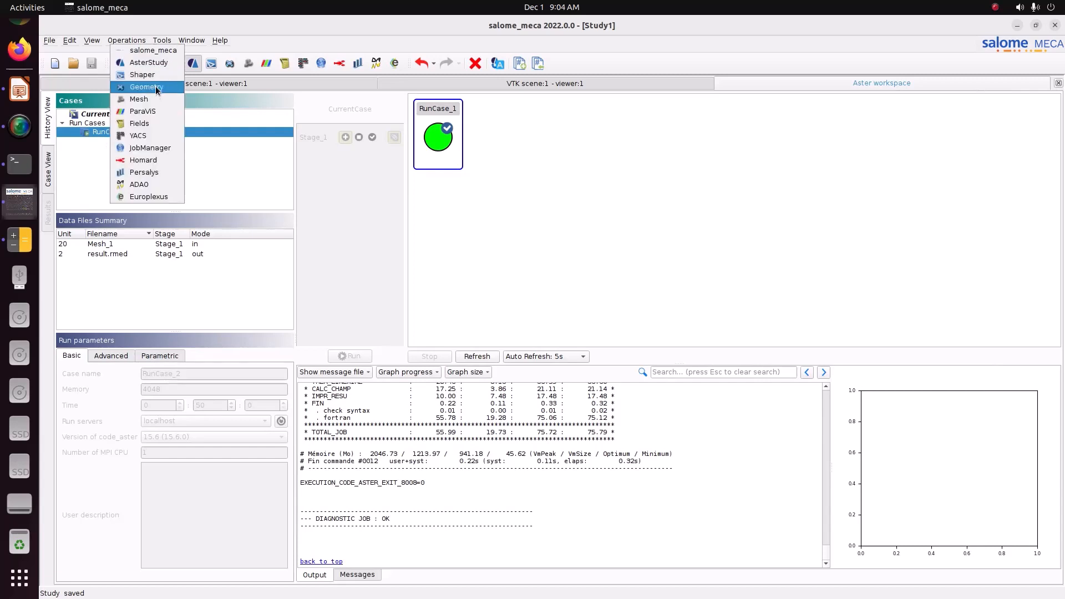
pyautogui.click(149, 115)
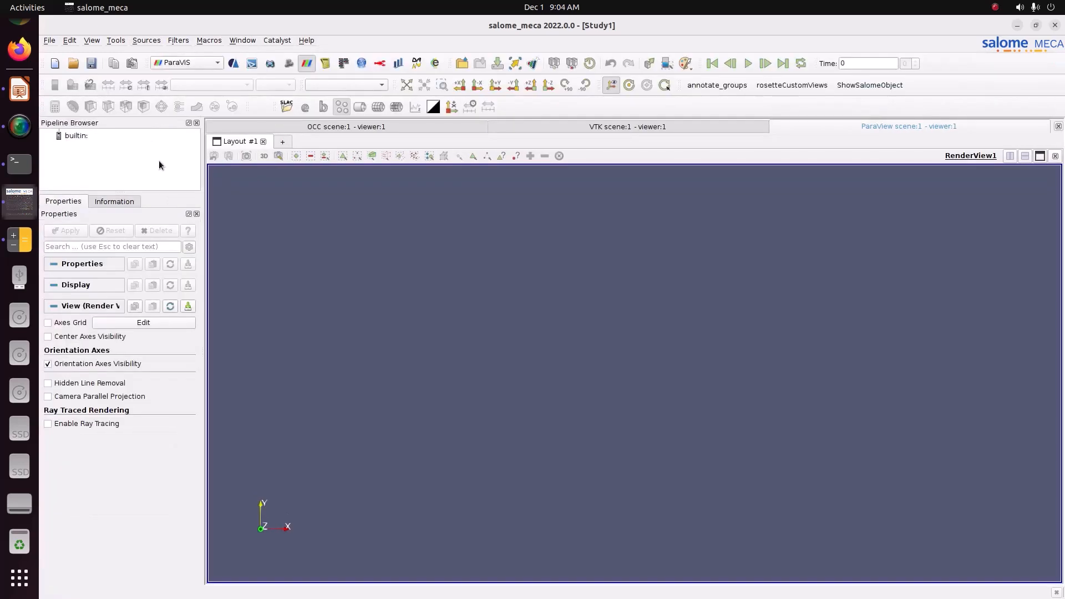
# Open result.rmed from the Pictures/CODE_ASTER/38_Heat_transfer_transient folder into the ParaViS pipeline
pyautogui.rightClick(83, 134)
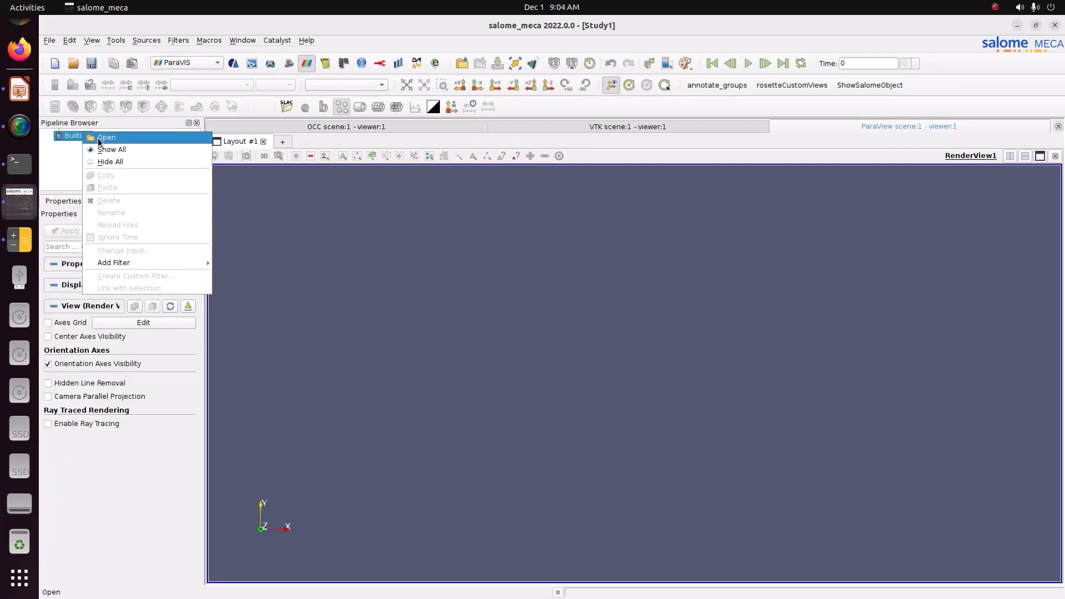
pyautogui.click(99, 138)
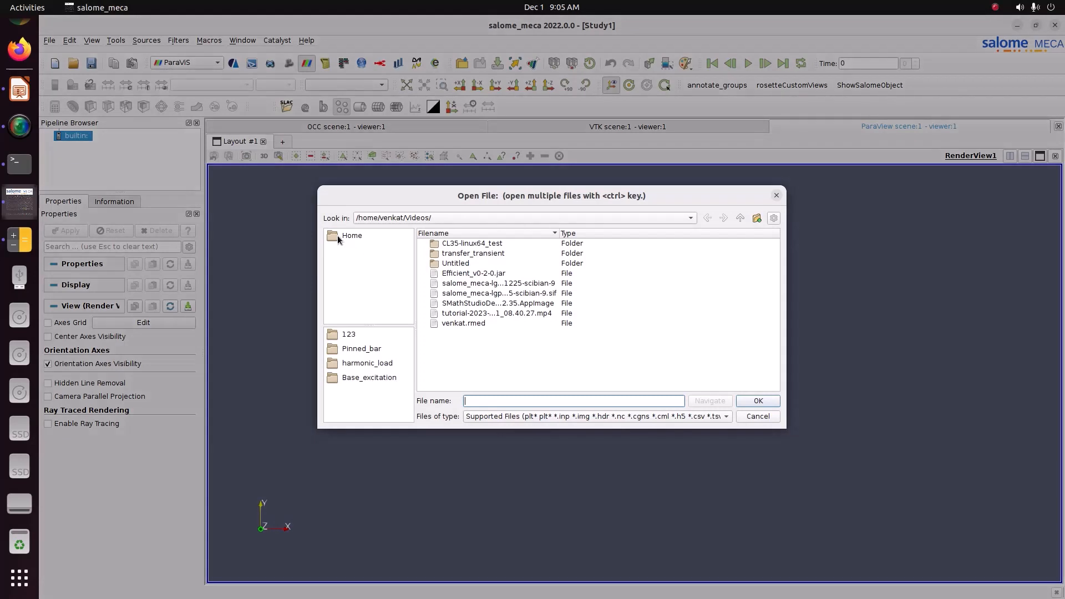
pyautogui.doubleClick(465, 342)
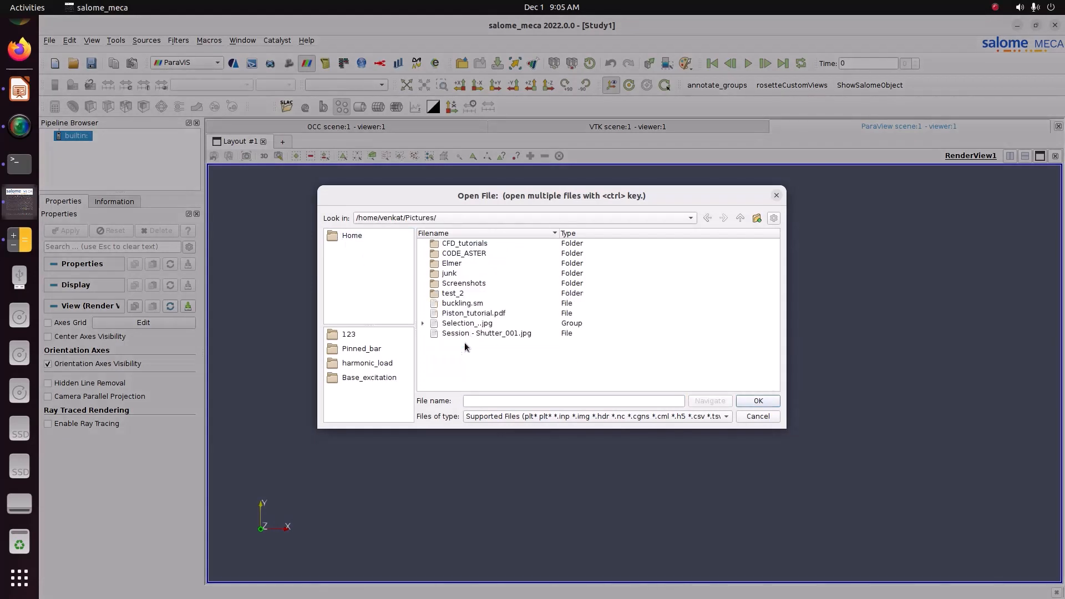
pyautogui.doubleClick(459, 253)
pyautogui.doubleClick(460, 244)
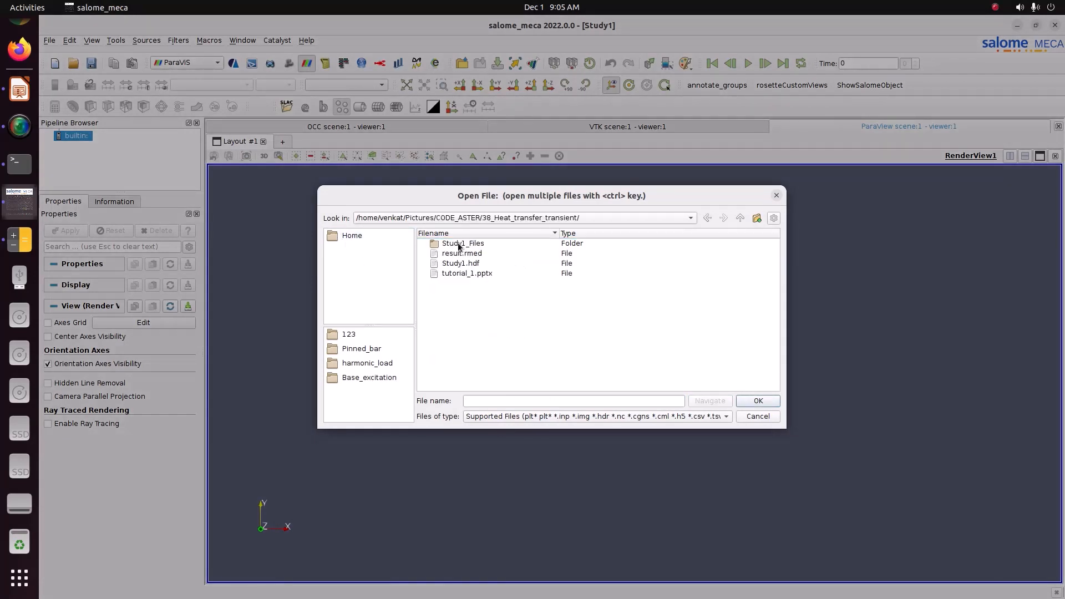
pyautogui.click(466, 255)
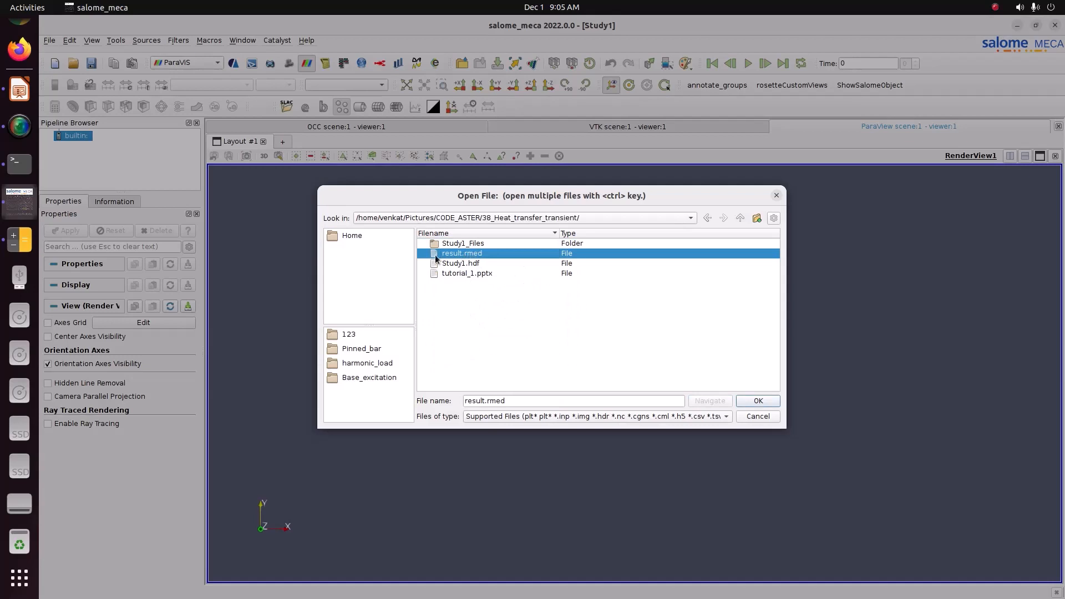
pyautogui.click(757, 400)
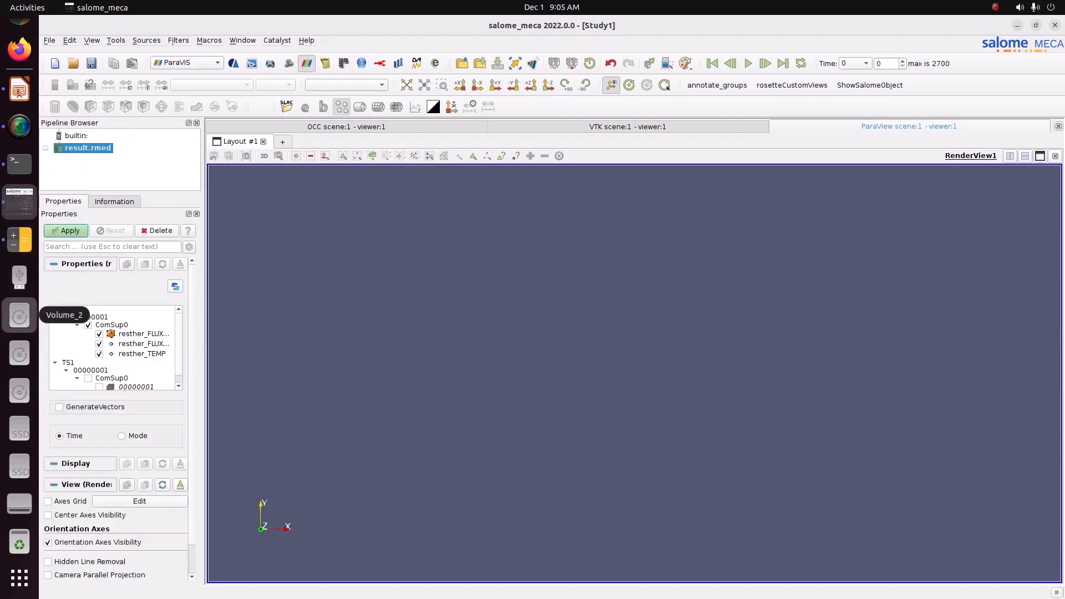
# Check the size of result.rmed in the 38_Heat_transfer_transient folder using the file manager, and return to Salome-Meca
pyautogui.click(19, 317)
pyautogui.click(129, 198)
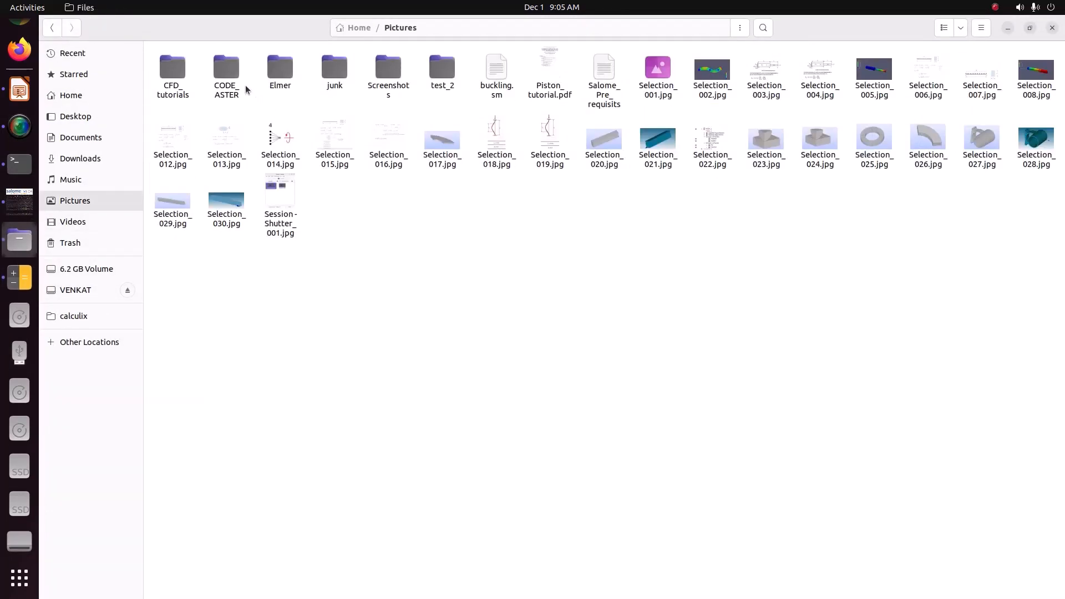
pyautogui.doubleClick(228, 83)
pyautogui.doubleClick(180, 78)
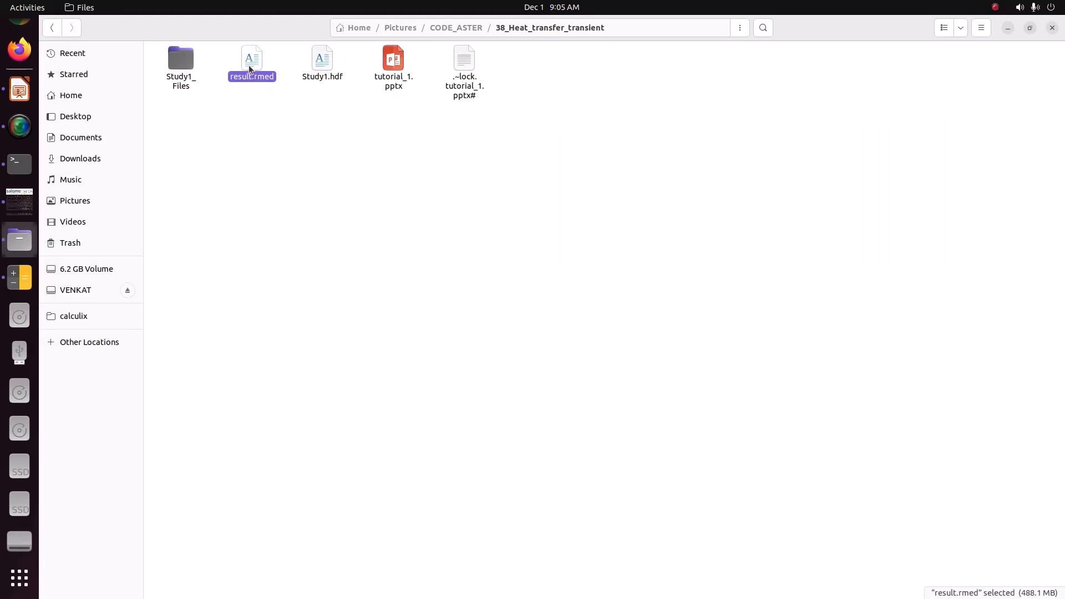
pyautogui.click(21, 204)
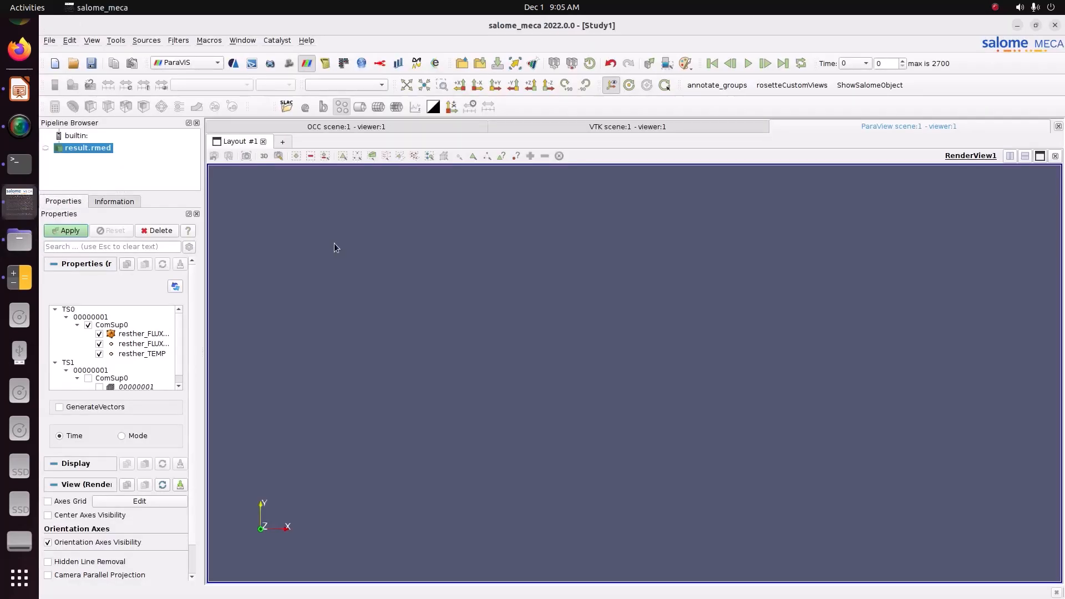
# Apply the result.rmed reader with its default fields, color the shaft section by resther_TEMP, and reposition the color legend
pyautogui.click(66, 230)
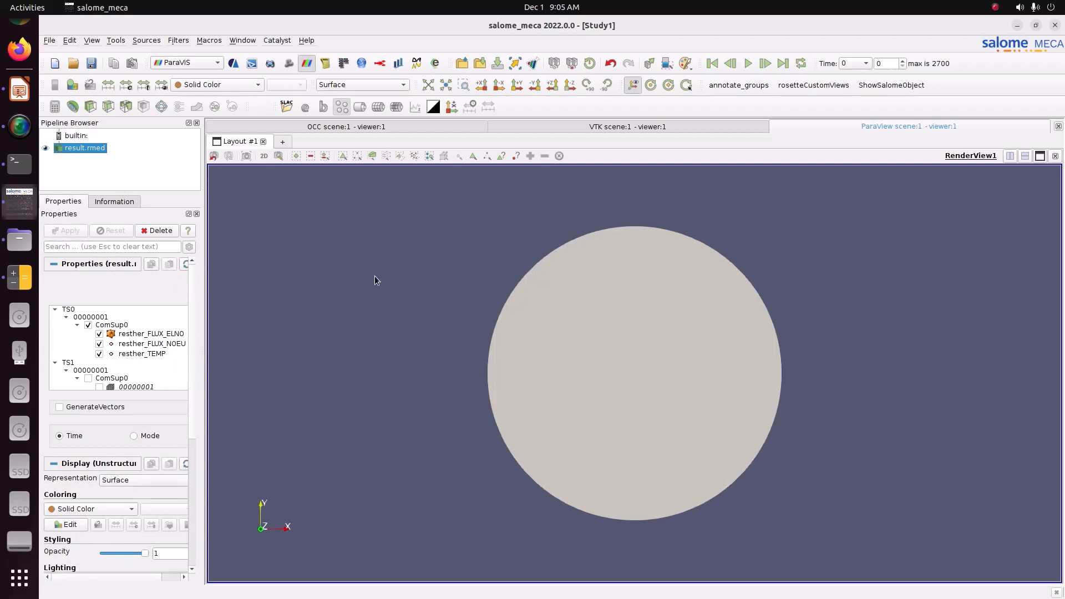
pyautogui.click(244, 86)
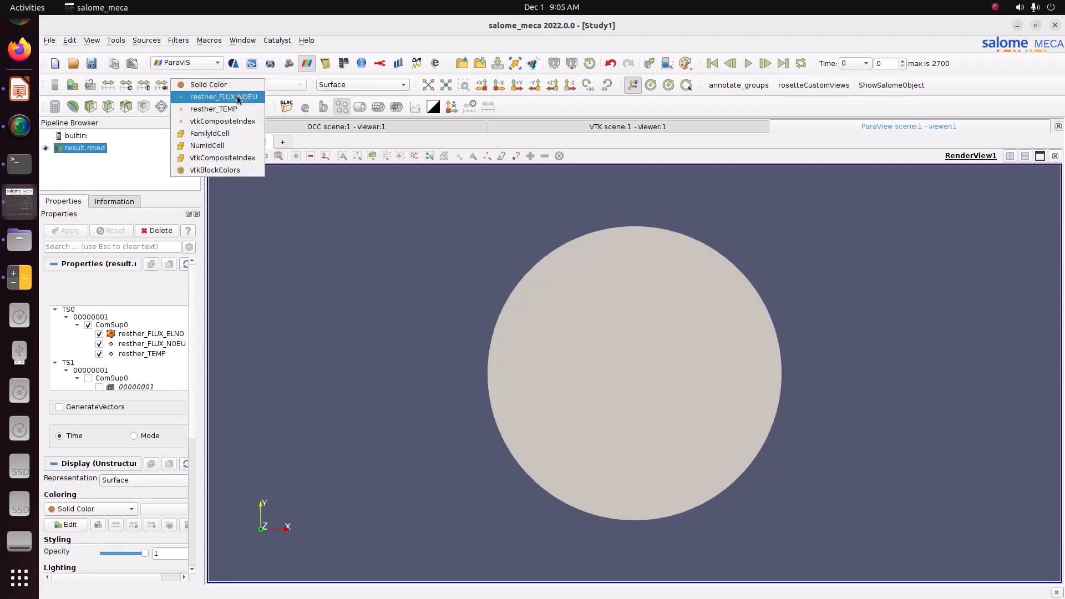
pyautogui.click(234, 108)
pyautogui.moveTo(1020, 550); pyautogui.dragTo(960, 358)
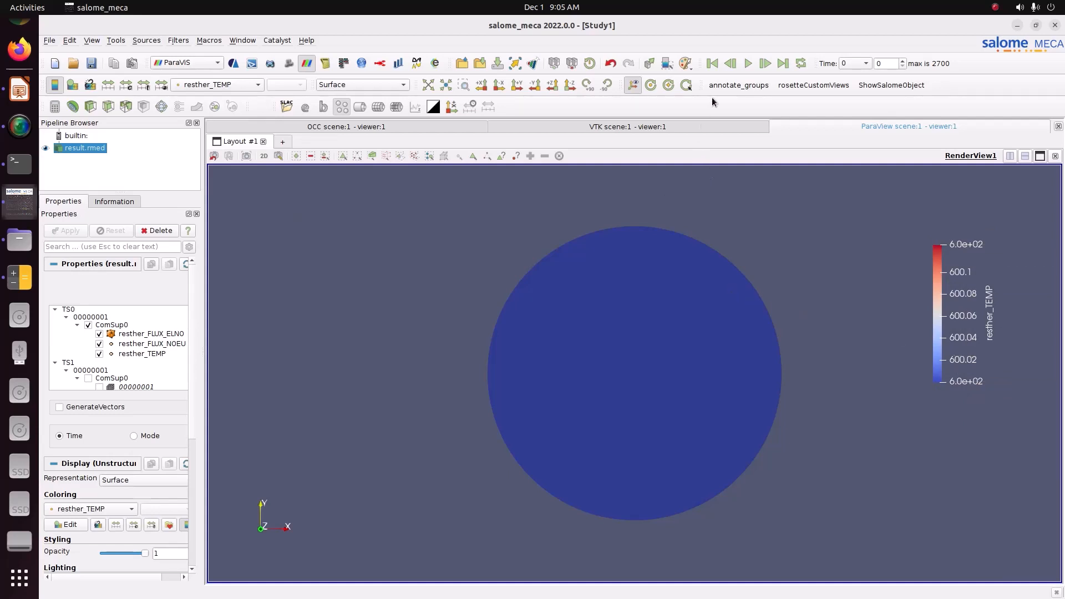
# Play the transient temperature animation and enlarge the shaft section in the render view
pyautogui.click(748, 64)
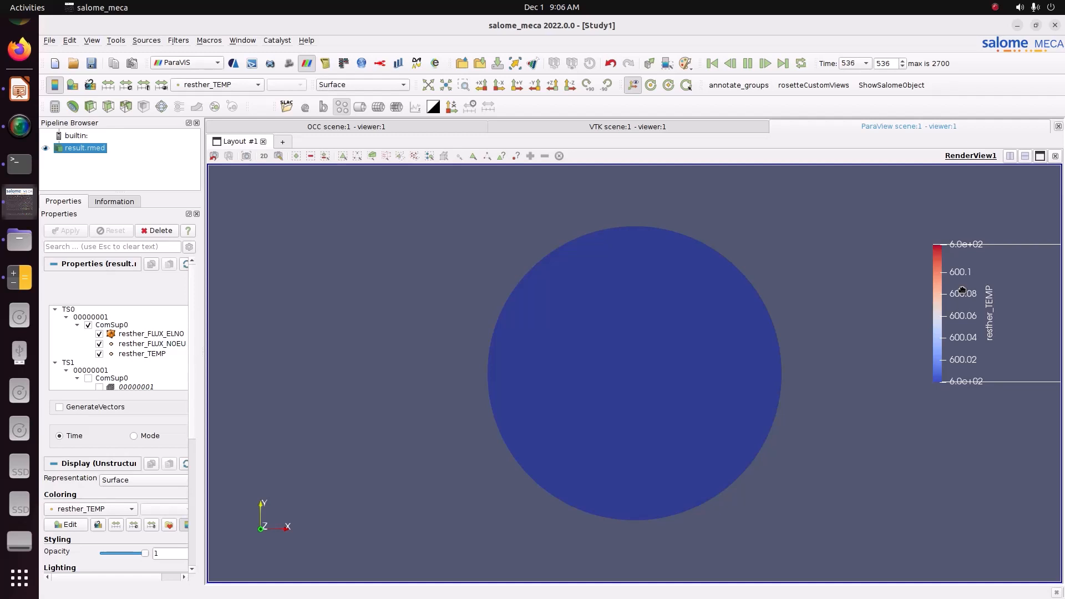
pyautogui.scroll(2, 883, 300)
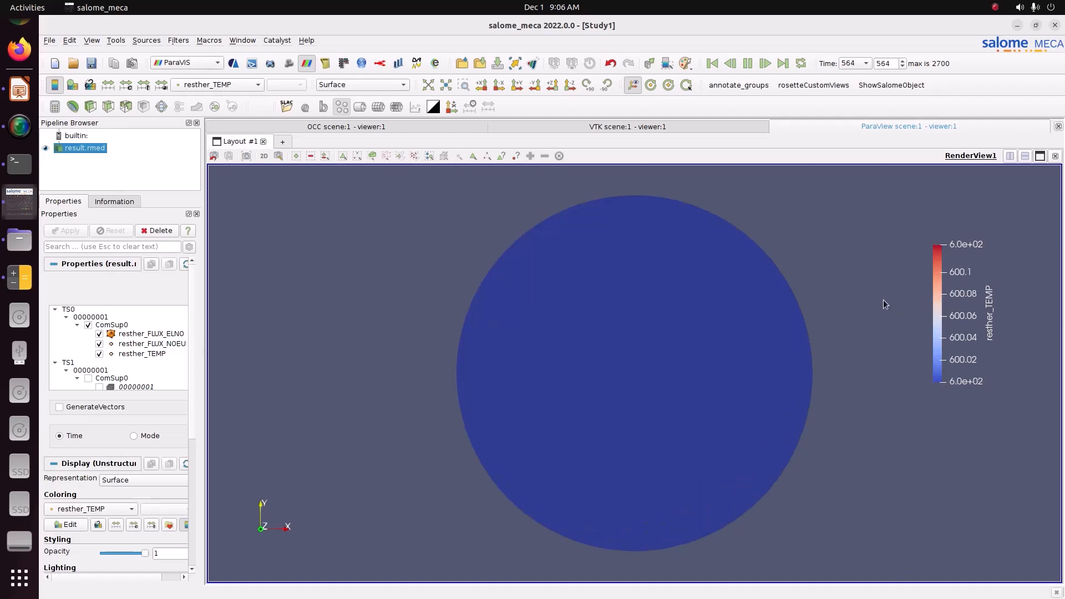
pyautogui.scroll(-1, 883, 299)
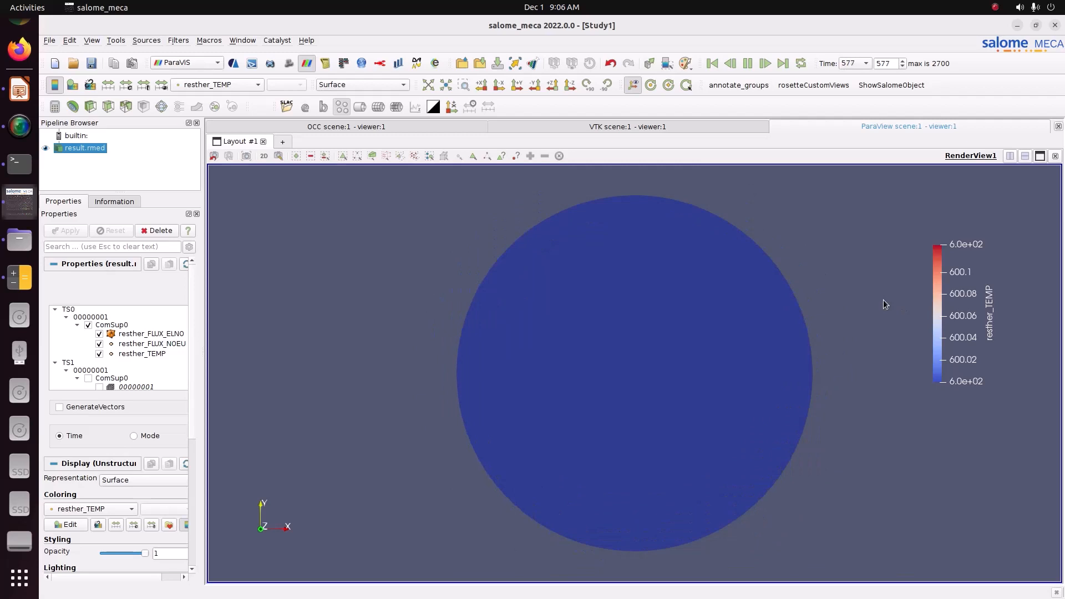
# Turn off the computer's Wi-Fi
pyautogui.click(1035, 8)
pyautogui.click(954, 78)
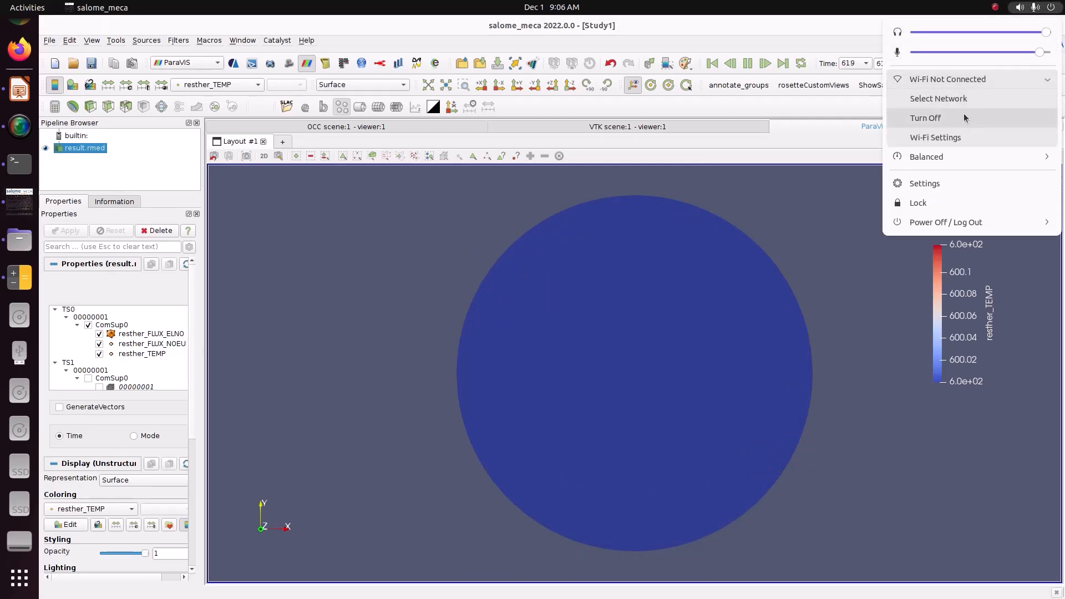
pyautogui.click(964, 113)
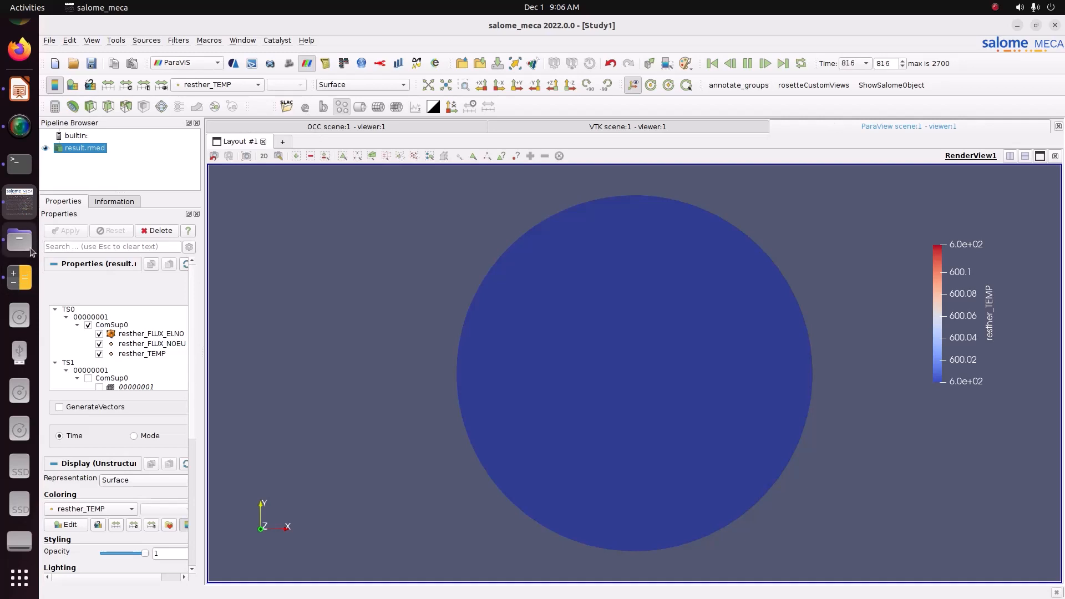
# Switch to tutorial_1.pptx in LibreOffice Impress, review the problem statement and the reference center temperature on slide 2, and return to Salome-Meca
pyautogui.click(19, 90)
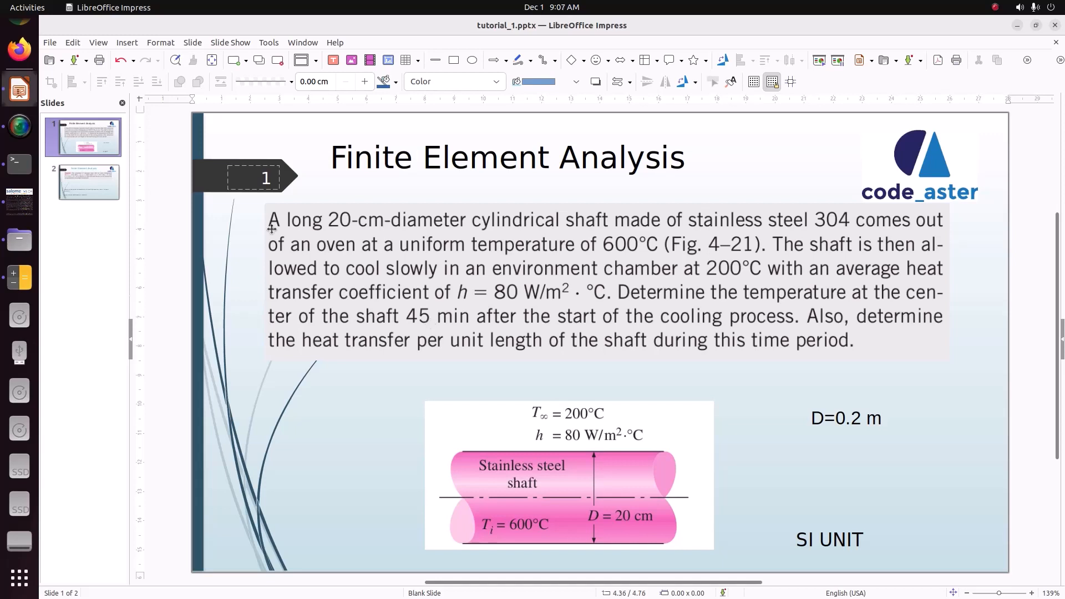
pyautogui.click(78, 169)
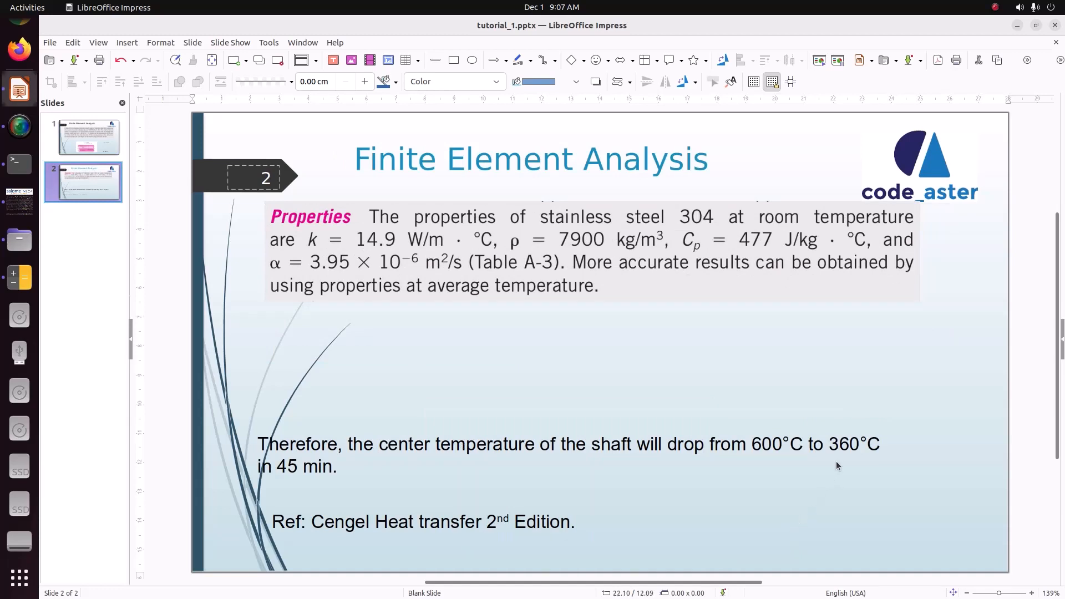
pyautogui.click(831, 443)
pyautogui.moveTo(830, 442); pyautogui.dragTo(881, 443)
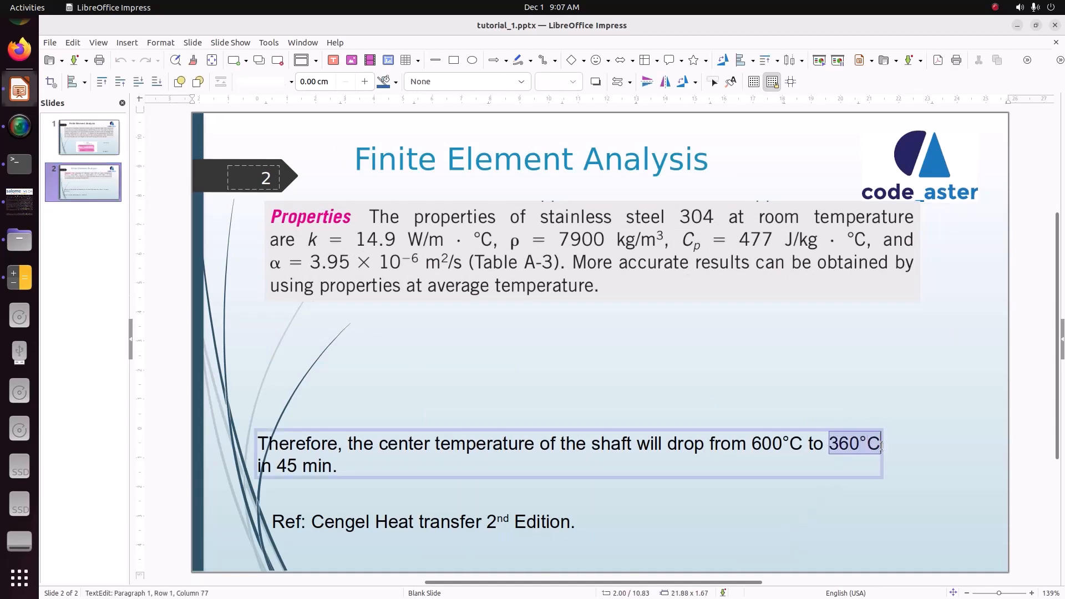
pyautogui.click(856, 508)
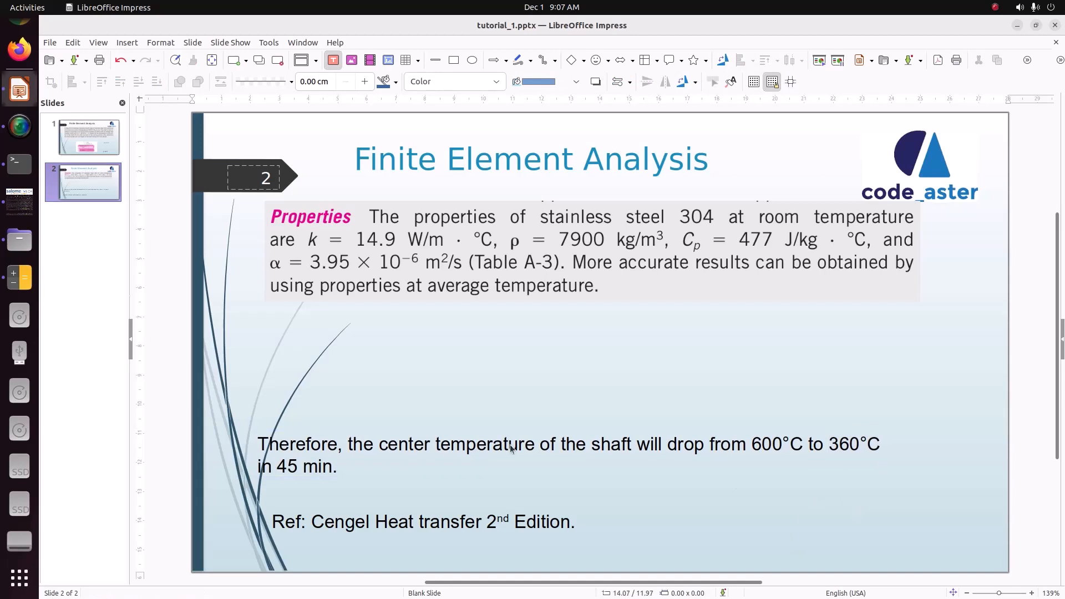
pyautogui.click(11, 206)
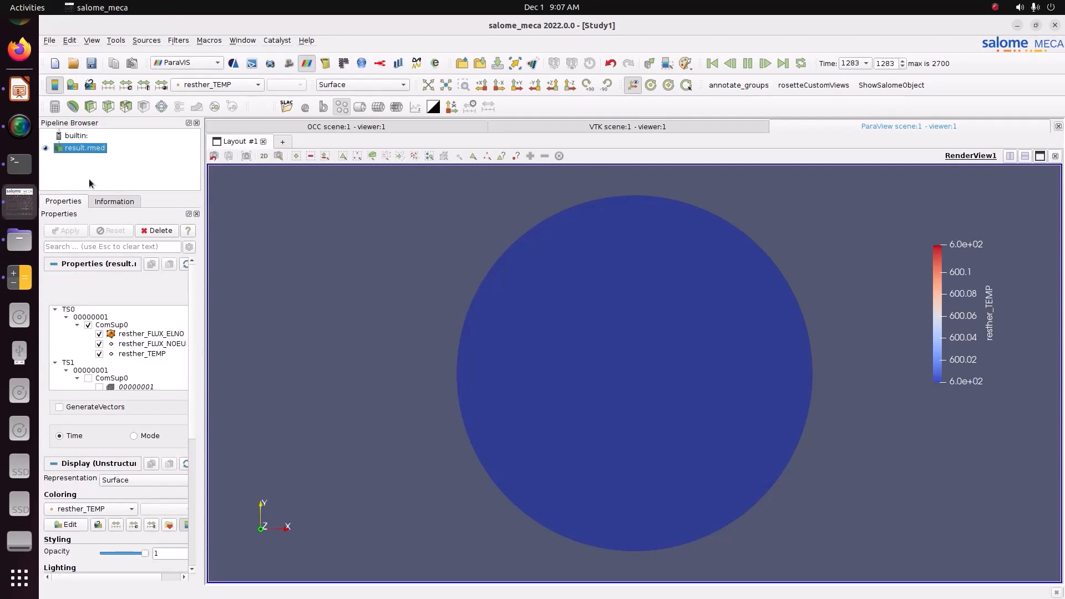
# Turn the computer's Wi-Fi on and check the network connection
pyautogui.click(1035, 8)
pyautogui.click(966, 79)
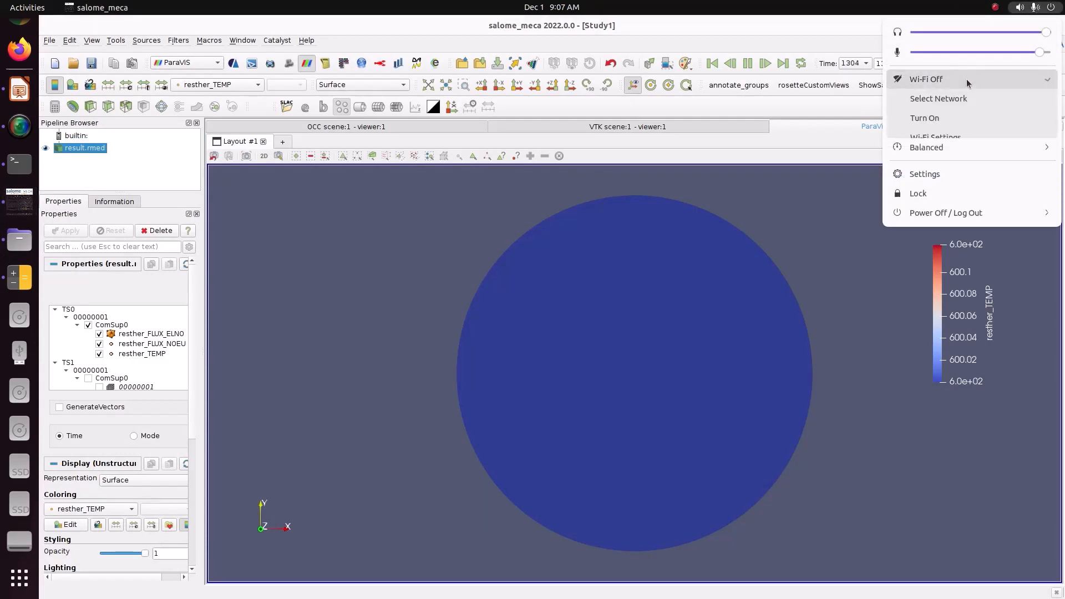
pyautogui.click(961, 110)
pyautogui.click(1025, 6)
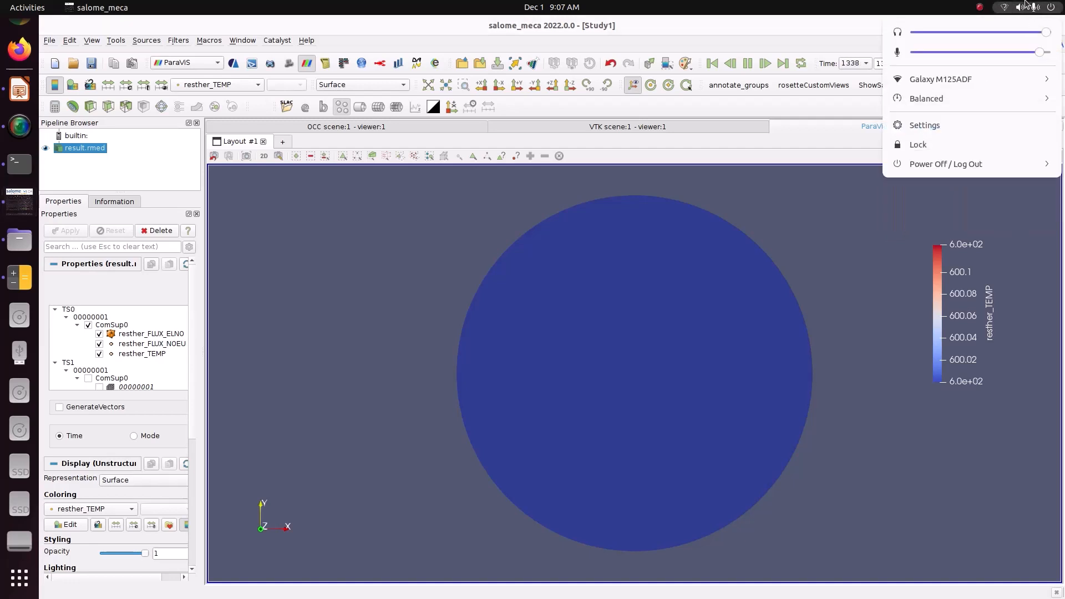
pyautogui.click(863, 272)
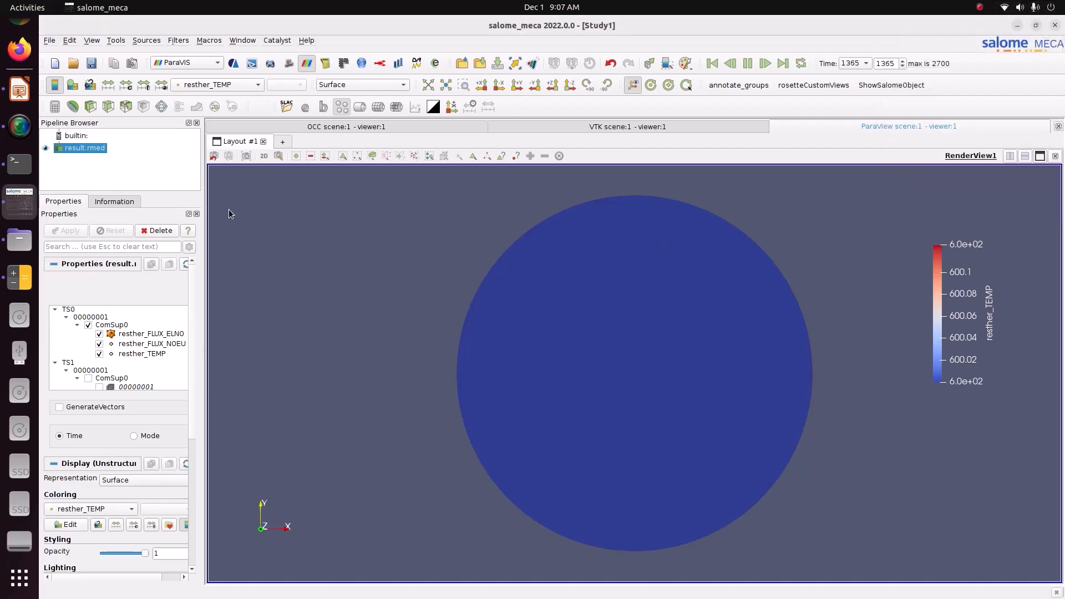
# Switch to Firefox, open code-aster.org, and look over the home page
pyautogui.click(19, 51)
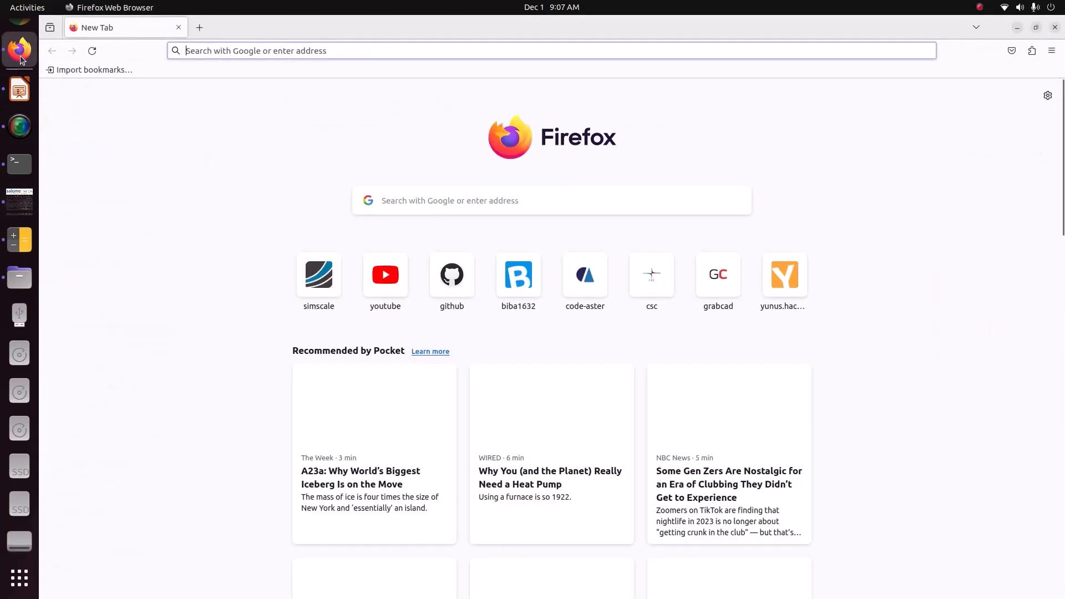
pyautogui.click(230, 48)
pyautogui.write('code-aster.org/')
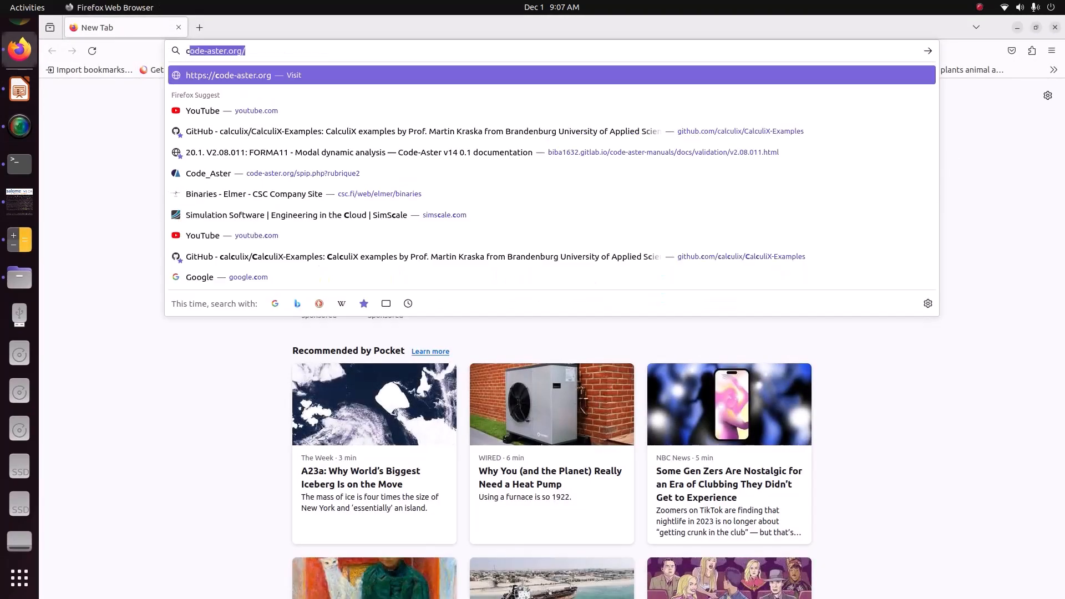
pyautogui.press('Return')
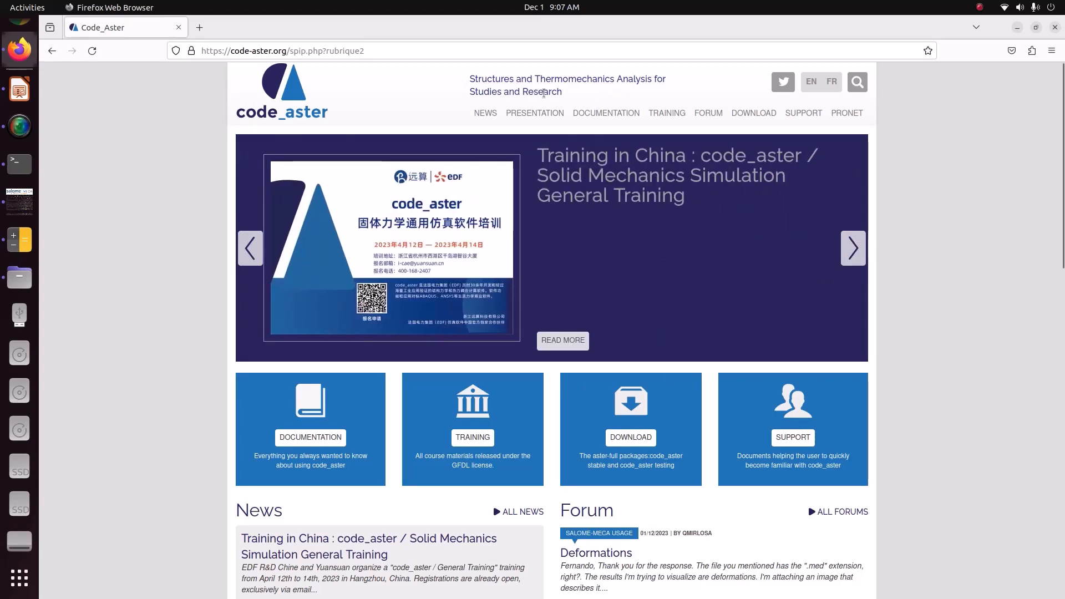
pyautogui.scroll(-2, 372, 392)
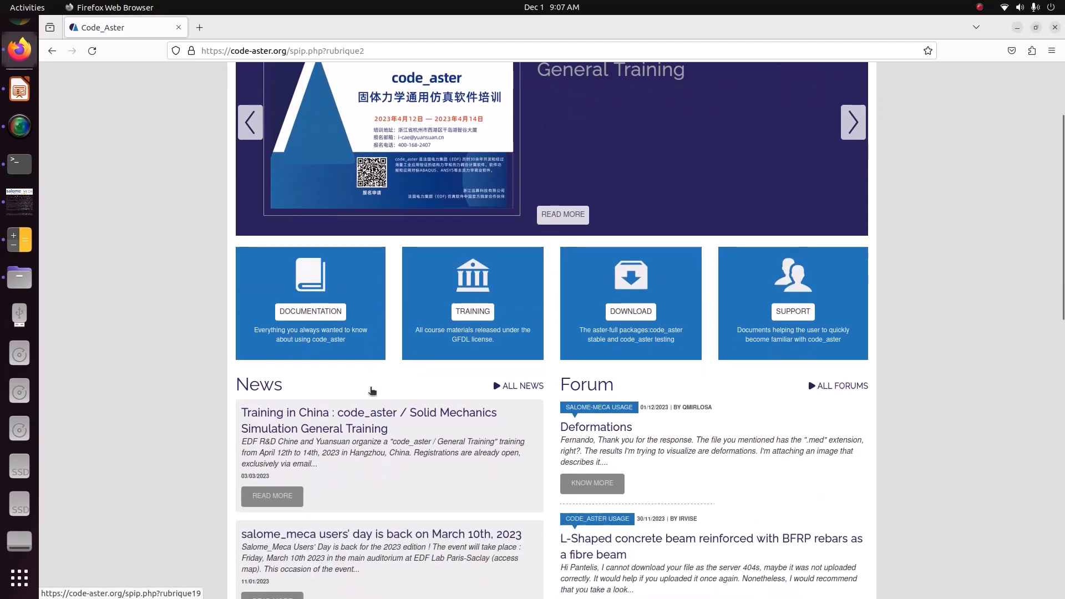
pyautogui.scroll(2, 372, 392)
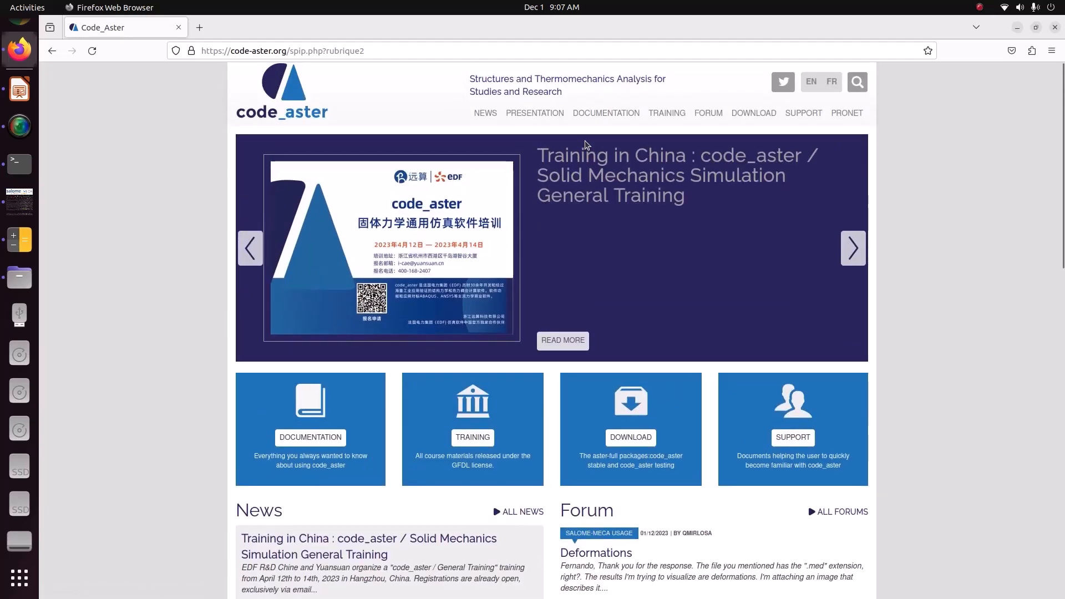
# Browse the code_aster documentation, training and download sections, and examine the Salome-Meca LGPL binary packages
pyautogui.click(599, 115)
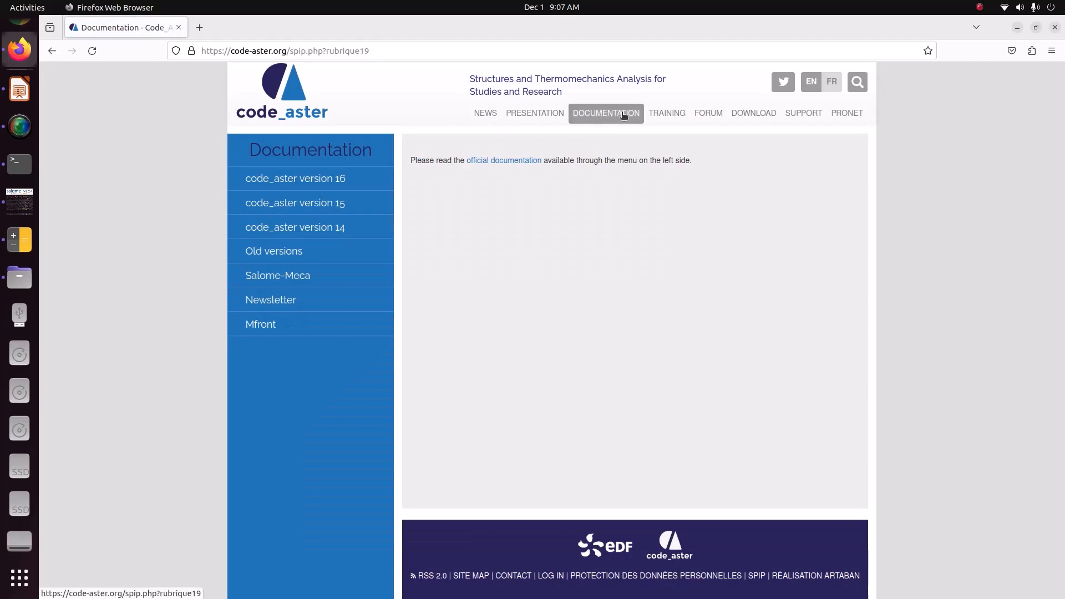
pyautogui.click(654, 117)
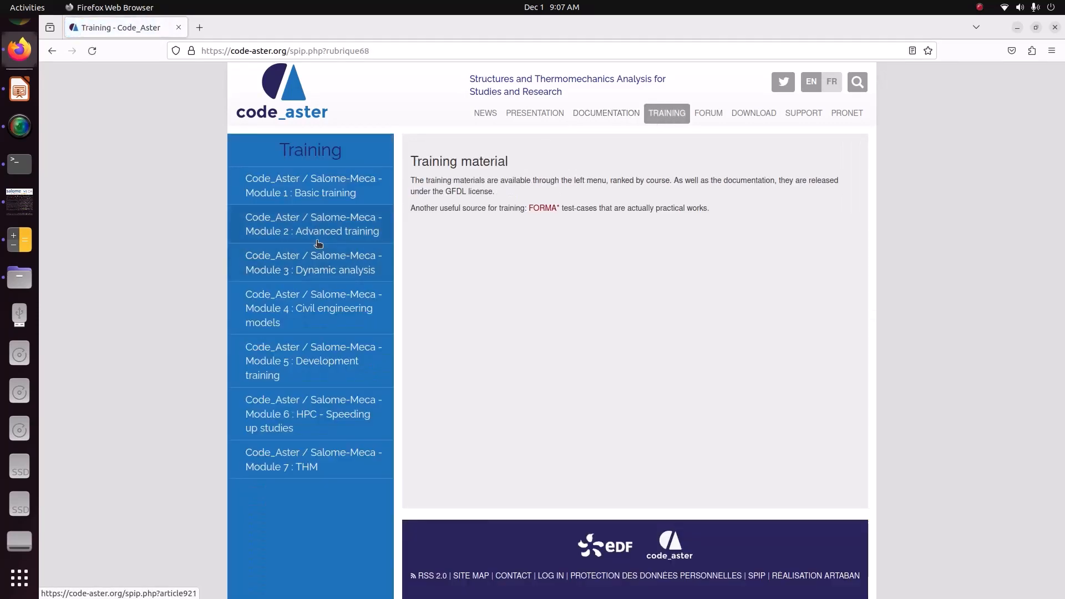
pyautogui.click(746, 114)
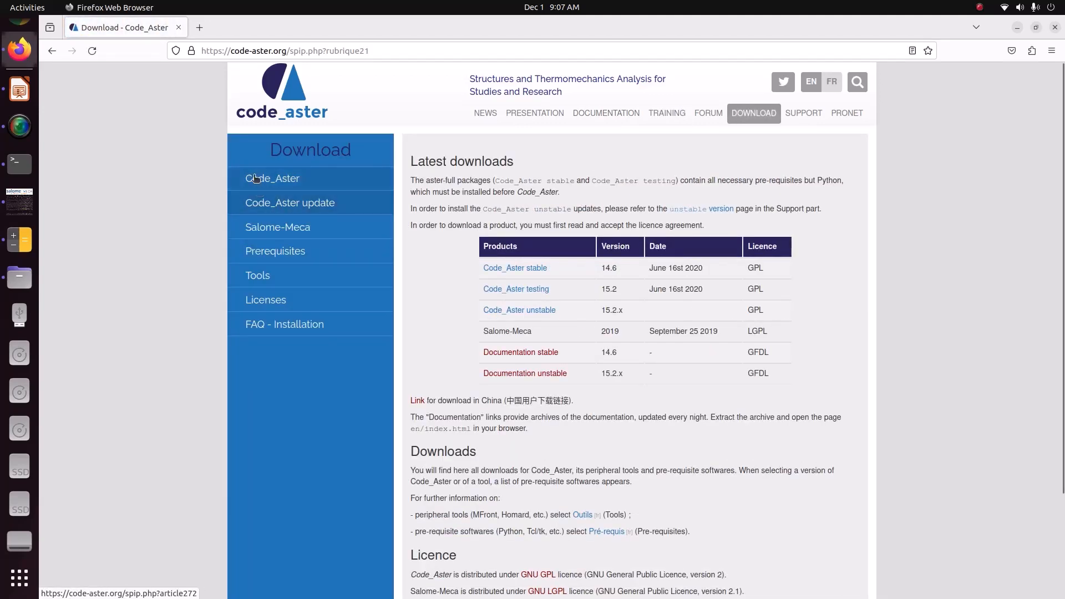
pyautogui.click(275, 232)
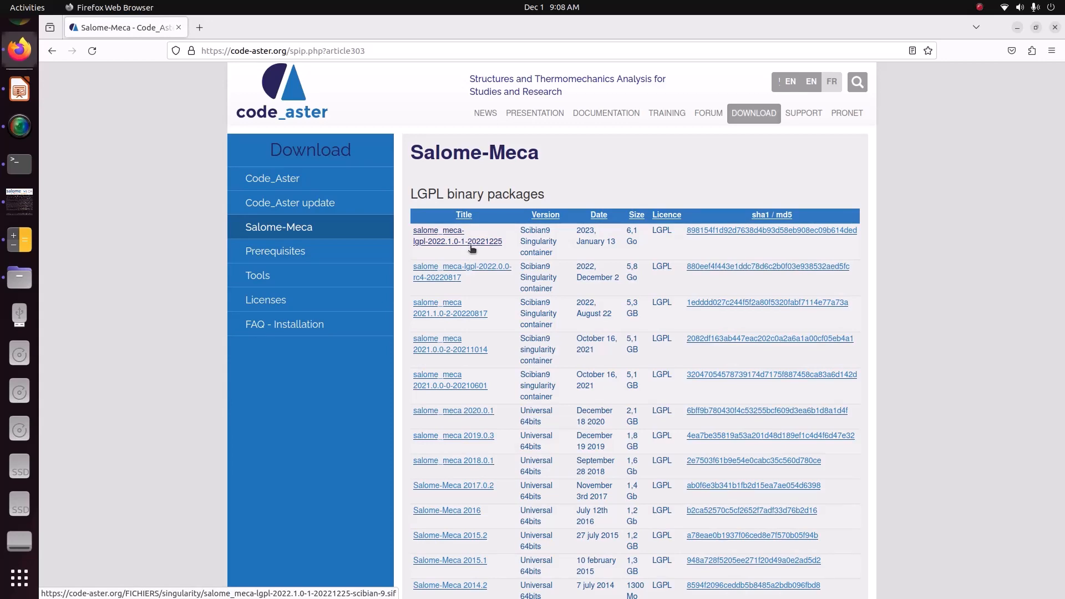
pyautogui.click(199, 28)
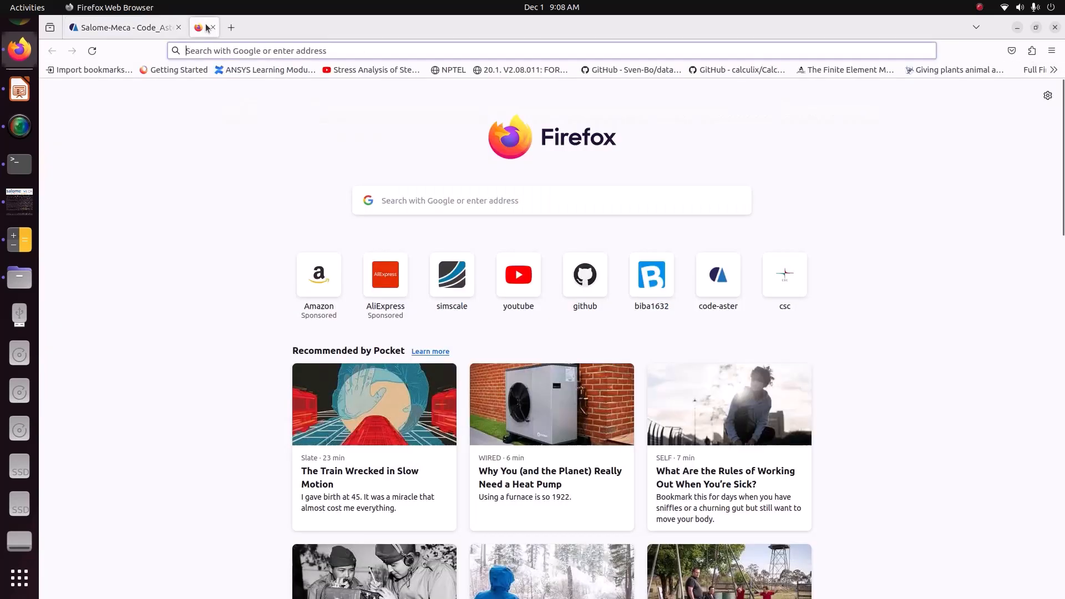
pyautogui.click(218, 51)
pyautogui.write('singu')
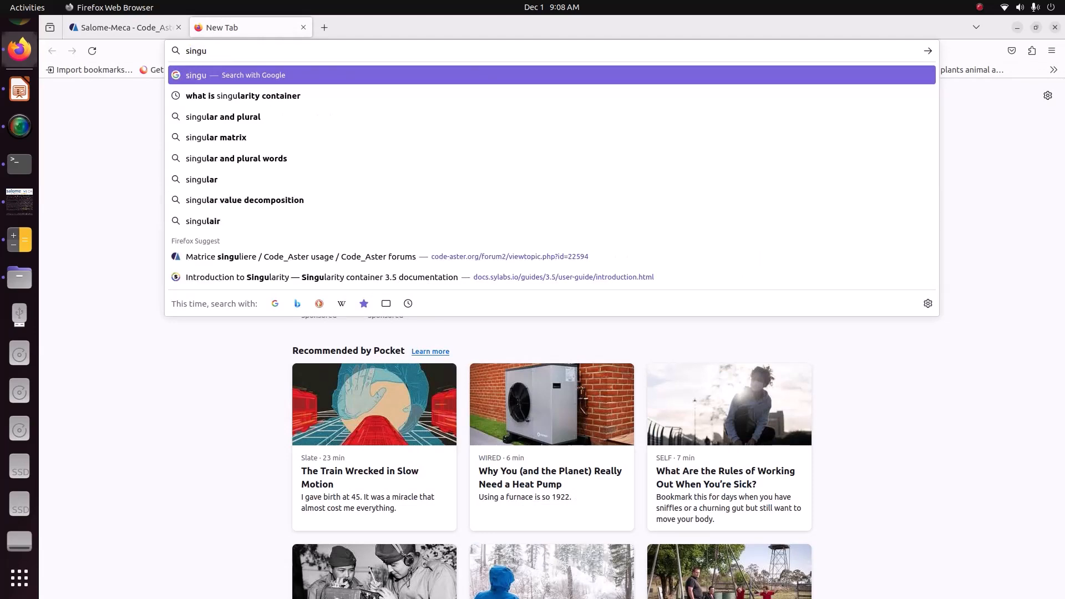
pyautogui.press('BackSpace')
pyautogui.press('BackSpace')
pyautogui.press('BackSpace')
pyautogui.press('BackSpace')
pyautogui.press('BackSpace')
# Look over the Code_Aster and Salome-Meca download pages on code-aster.org, and switch back to Salome-Meca
pyautogui.click(108, 28)
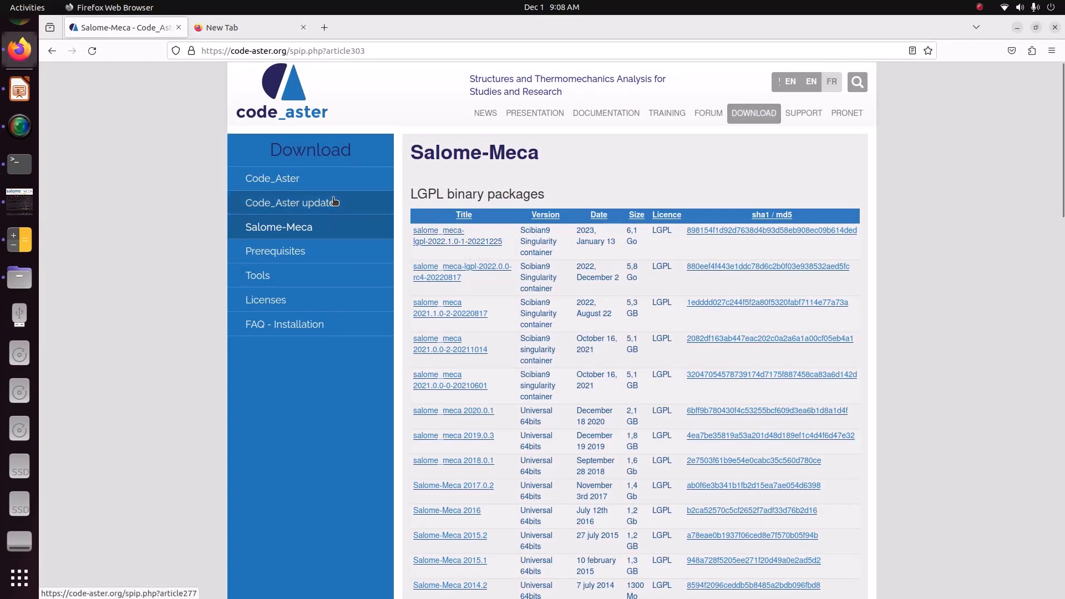
pyautogui.click(315, 184)
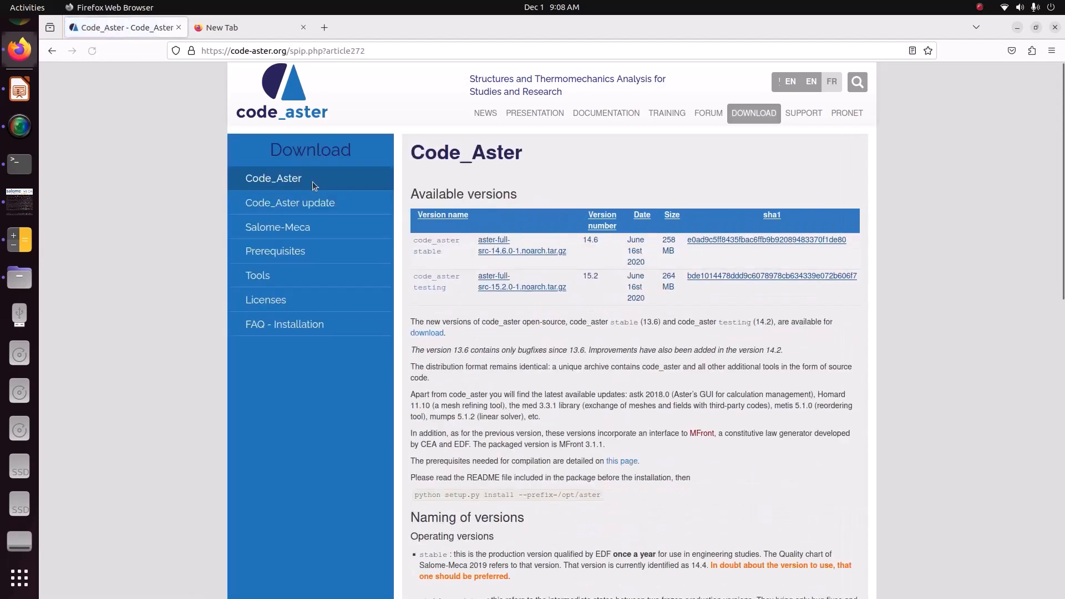
pyautogui.click(317, 227)
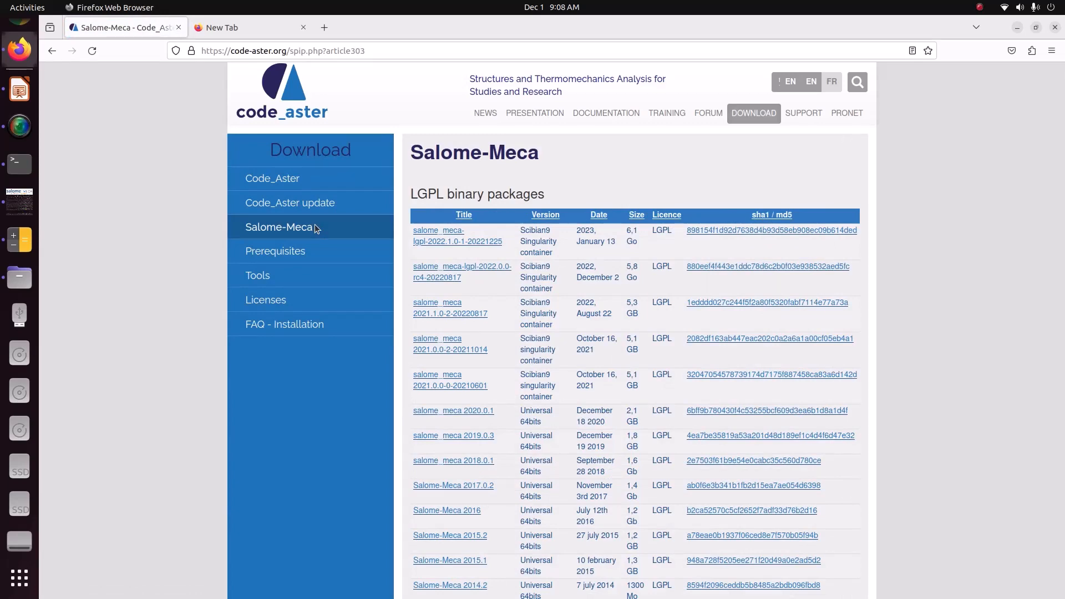
pyautogui.click(19, 202)
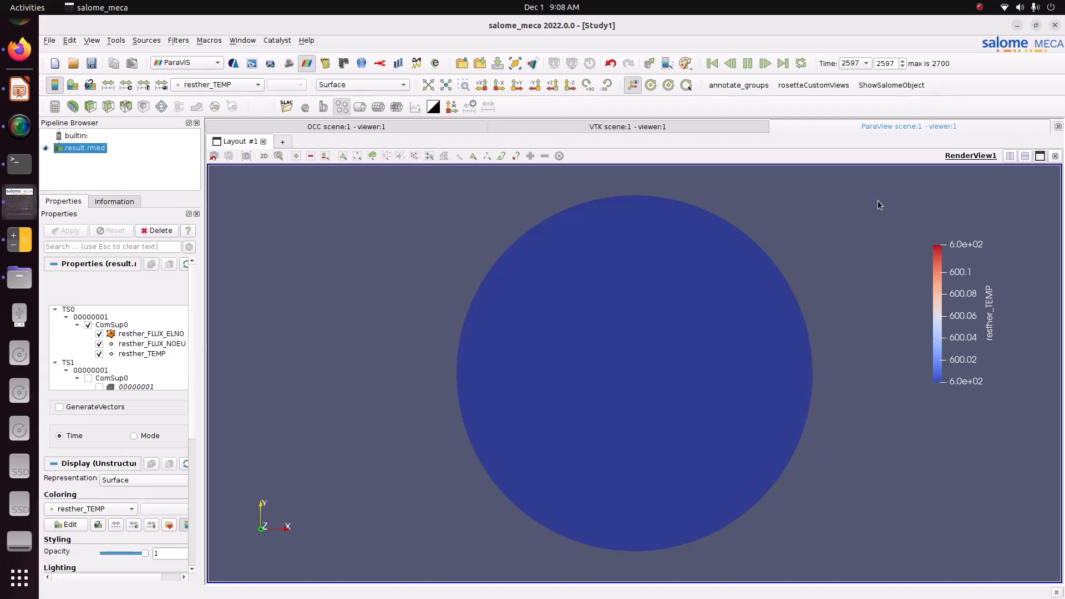
# Preview the disc in the Surface With Edges and Surface LIC representations, and restore the Surface representation
pyautogui.click(360, 88)
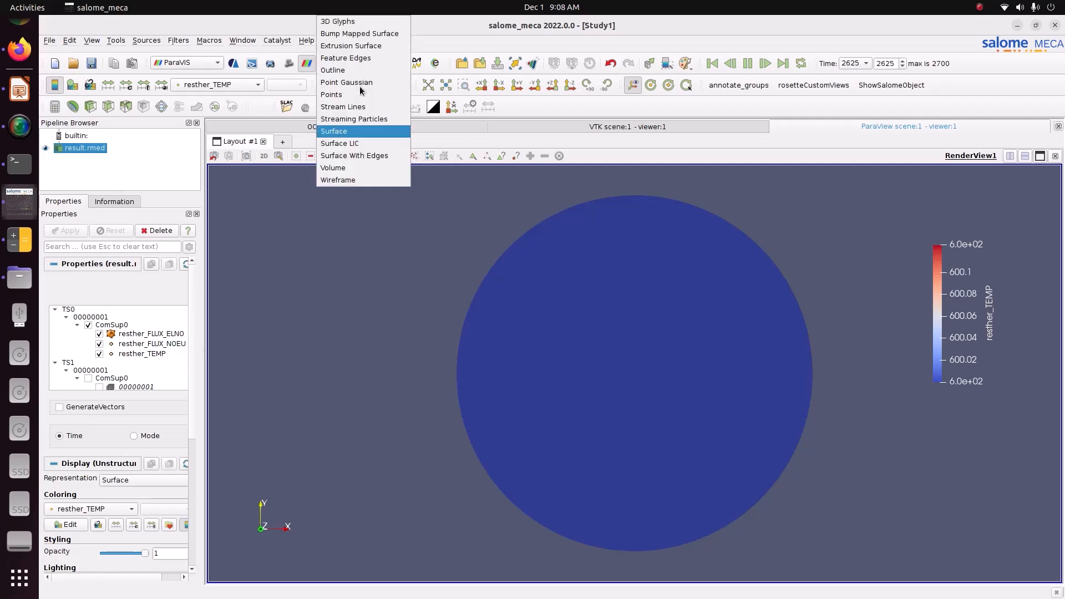
pyautogui.click(360, 156)
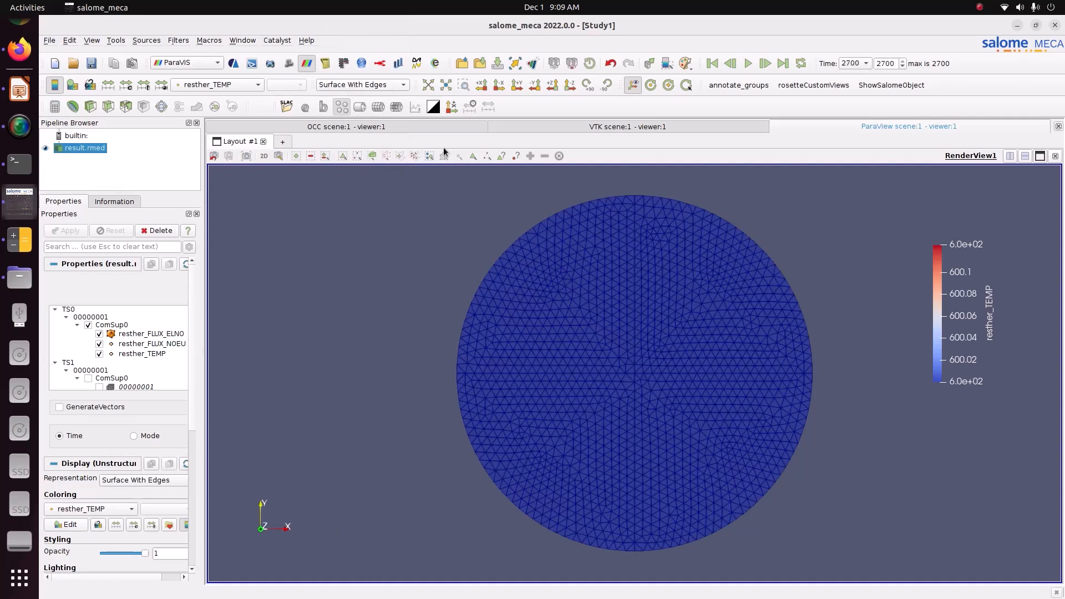
pyautogui.click(360, 84)
pyautogui.click(358, 140)
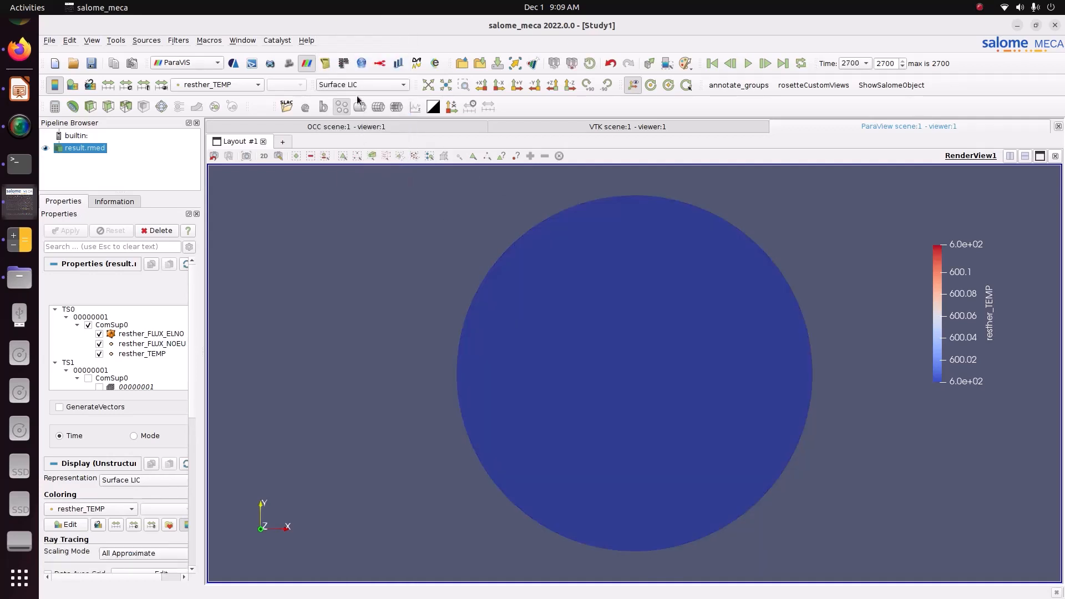
pyautogui.click(356, 88)
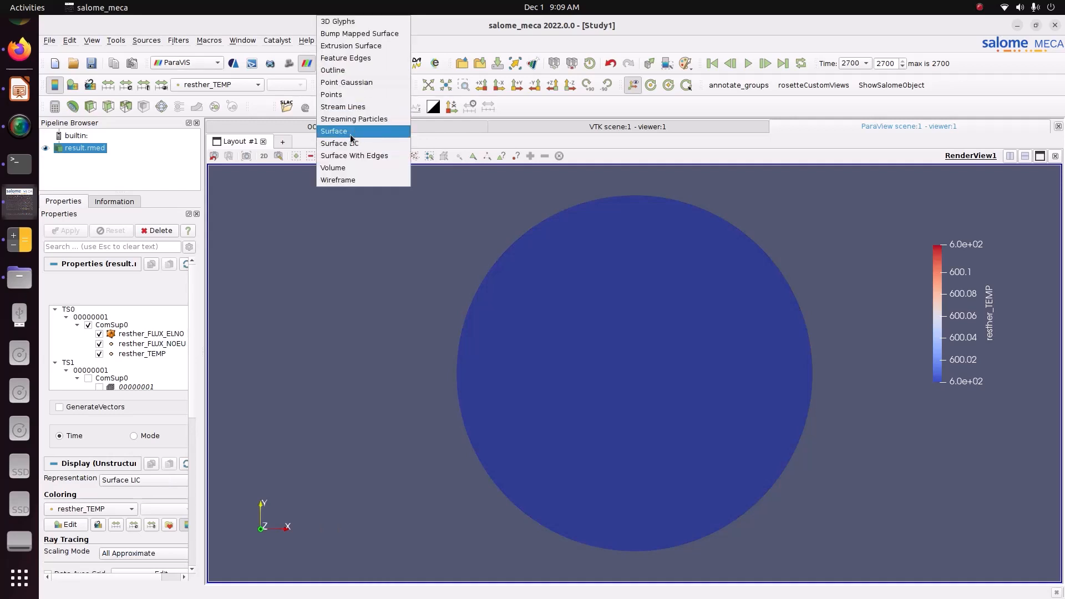
pyautogui.click(350, 134)
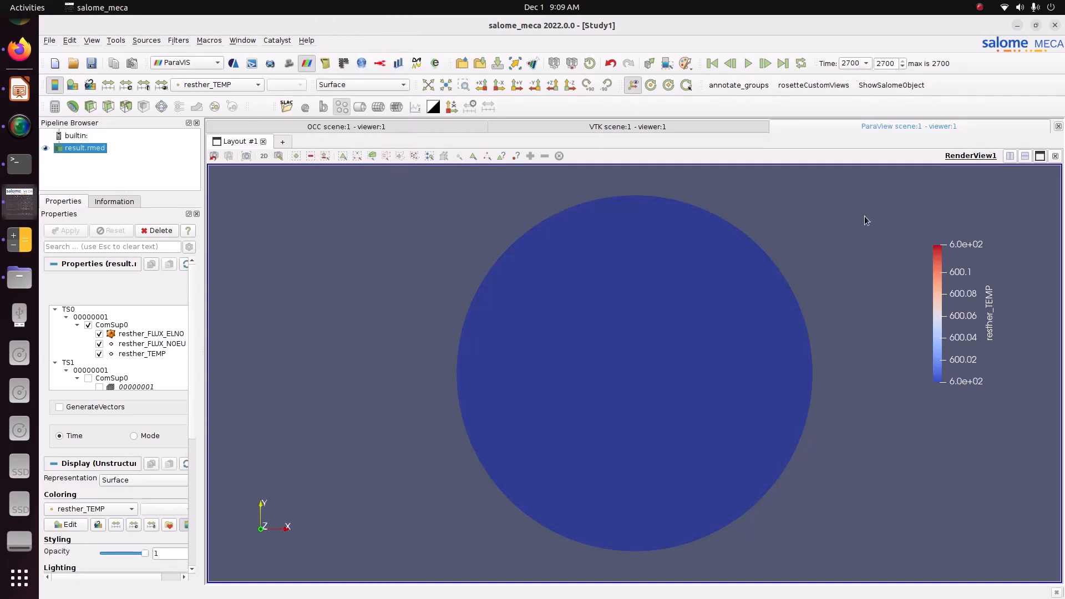
# Color the result by resther_FLUX_NOEU magnitude, and switch the coloring back to resther_TEMP
pyautogui.click(257, 85)
pyautogui.click(224, 73)
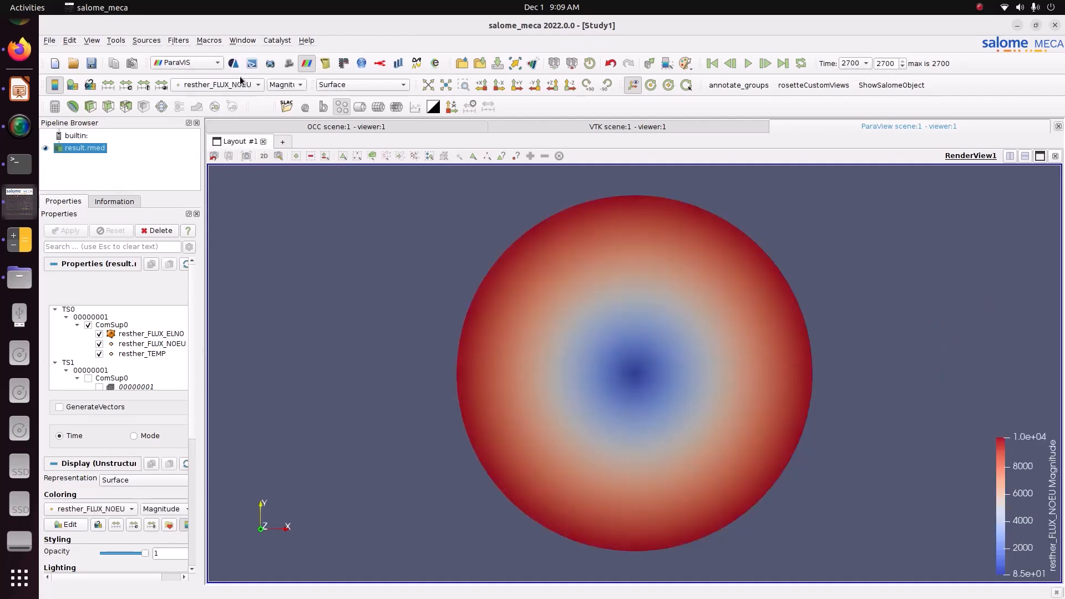
pyautogui.click(241, 88)
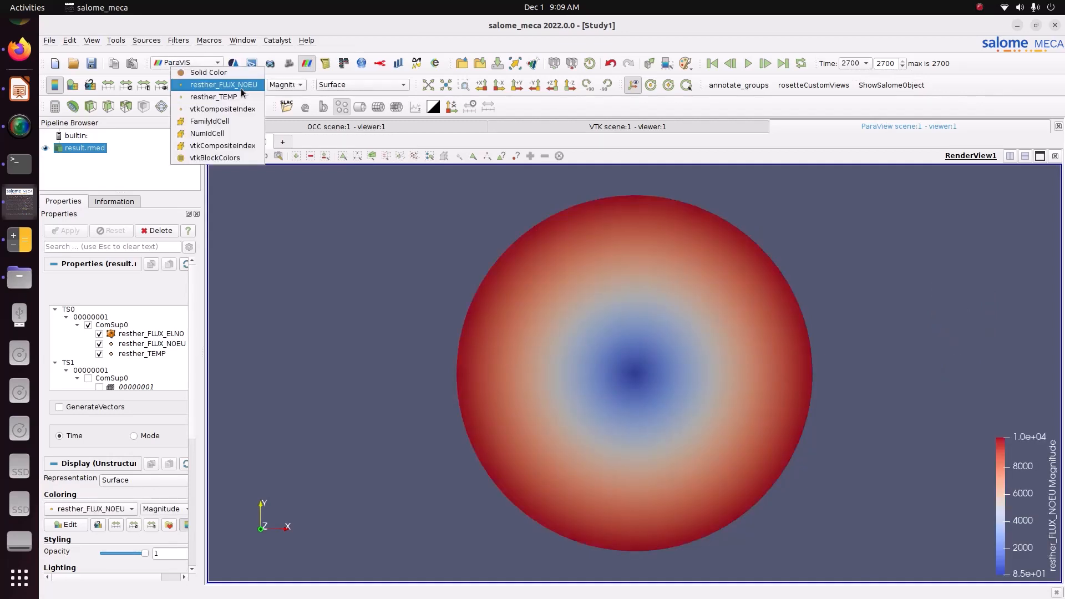
pyautogui.click(239, 99)
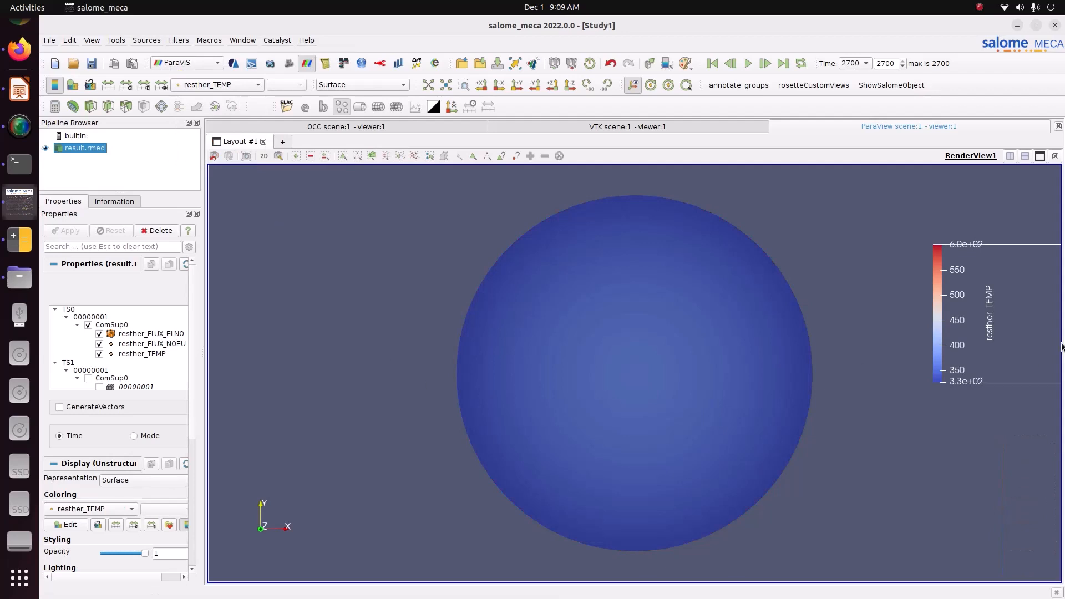
# Move the temperature legend to the left of the disc and apply the Blue to Red Rainbow preset from the Rainbow group
pyautogui.moveTo(958, 310); pyautogui.dragTo(200, 388)
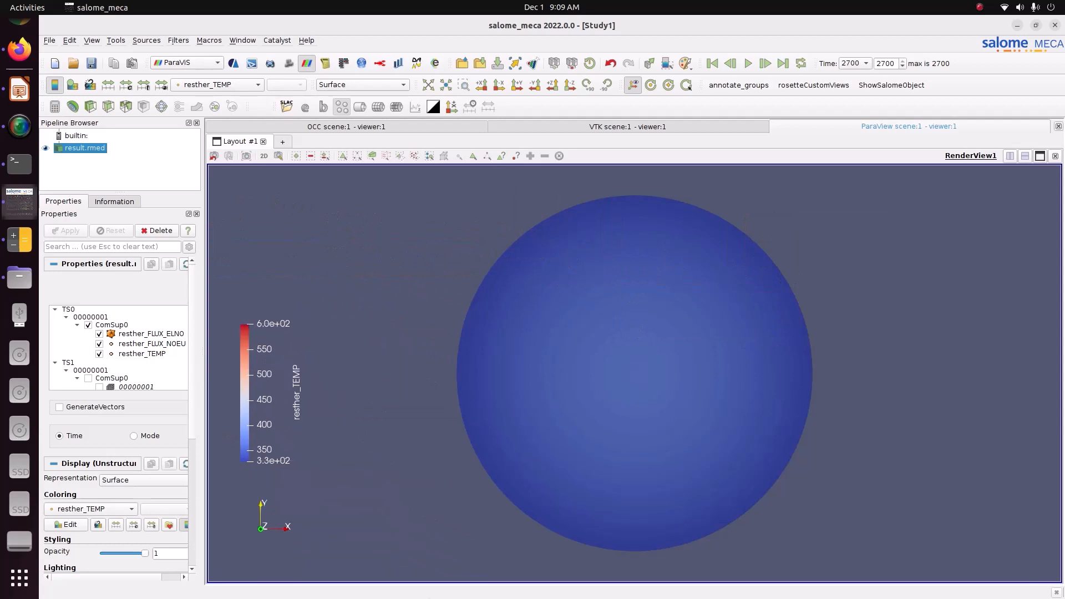
pyautogui.click(165, 526)
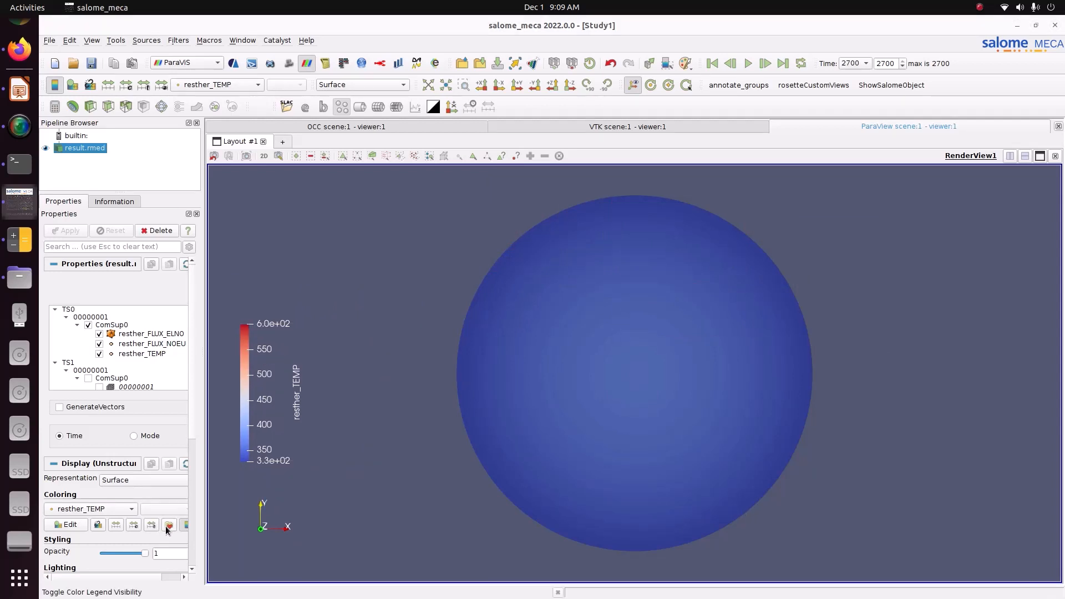
pyautogui.click(697, 158)
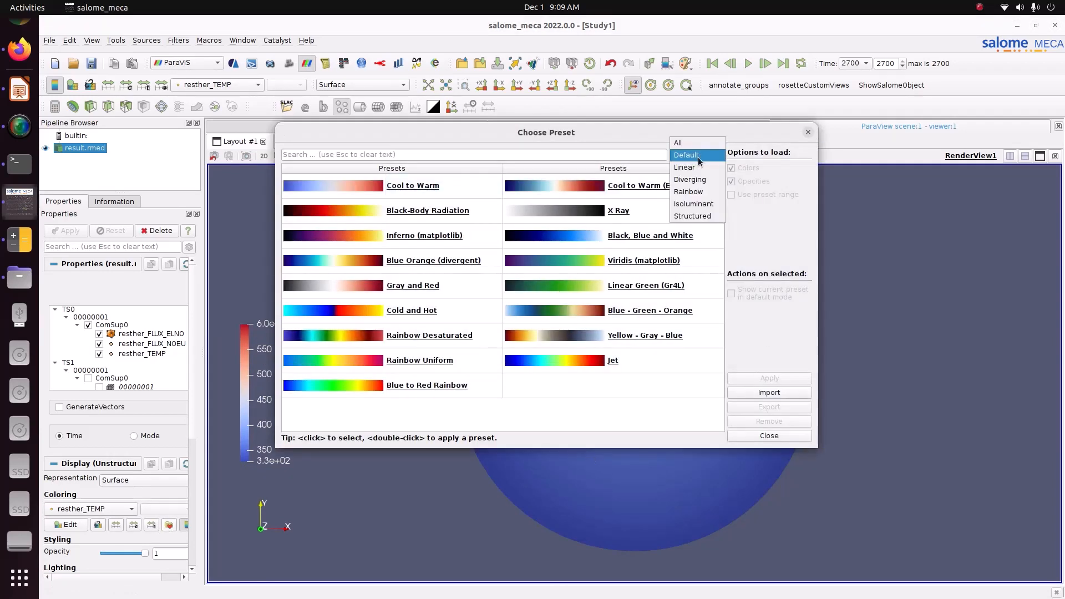
pyautogui.click(688, 193)
pyautogui.click(658, 211)
pyautogui.click(761, 380)
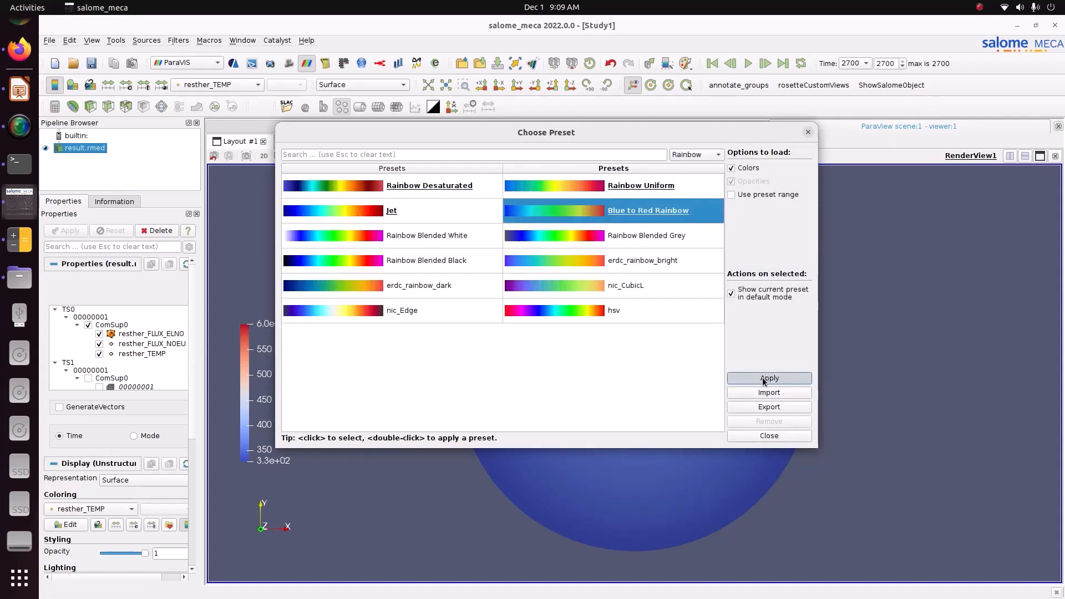
pyautogui.click(775, 437)
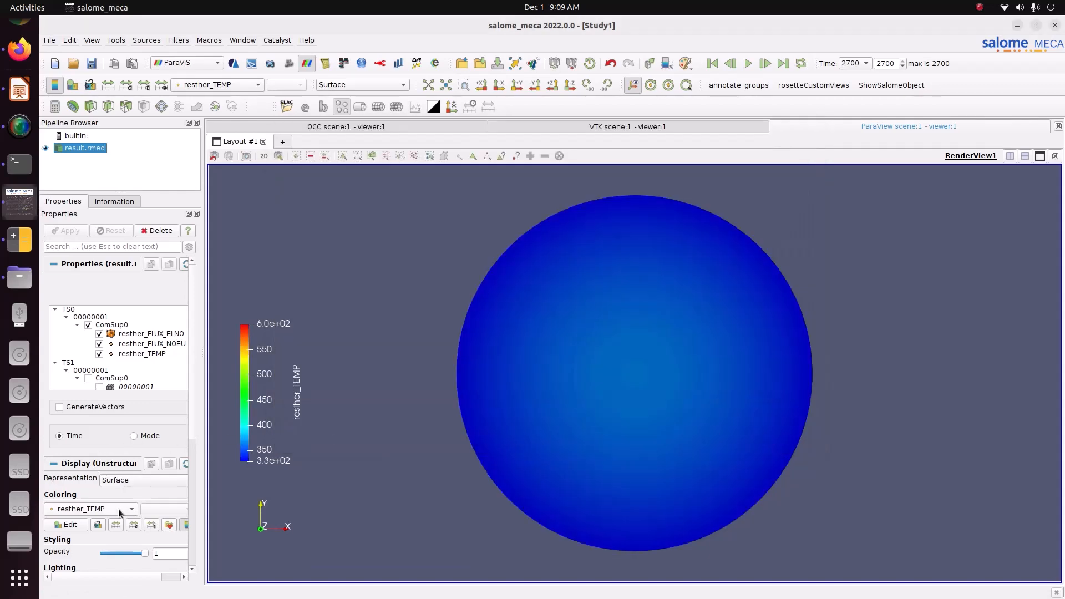
# Set the number of table values in the resther_TEMP color map to 12 and move the legend higher beside the disc
pyautogui.click(65, 524)
pyautogui.scroll(-3, 243, 571)
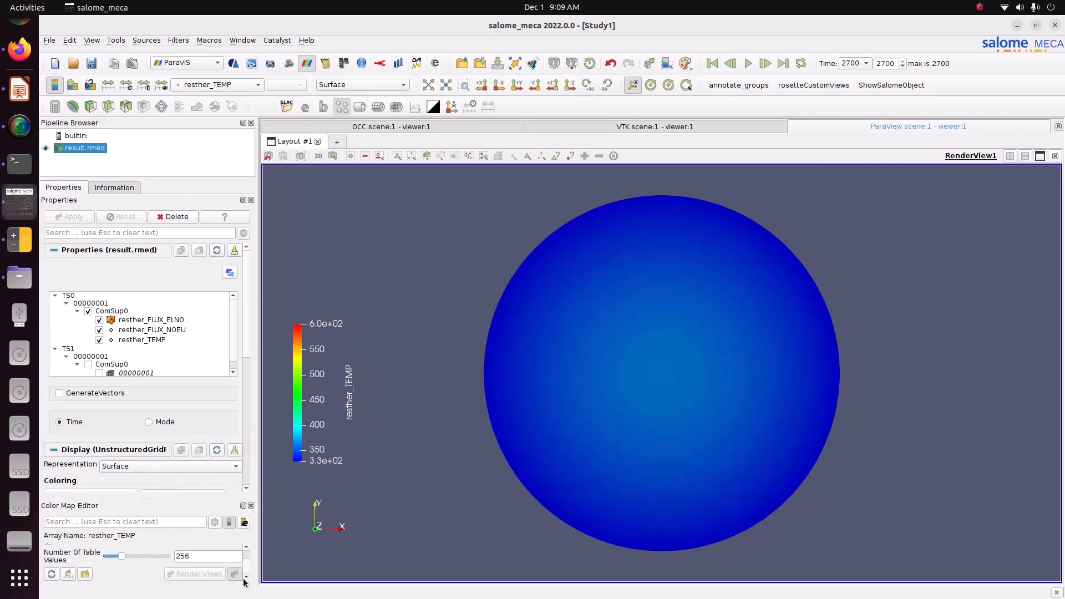
pyautogui.doubleClick(218, 556)
pyautogui.write('12')
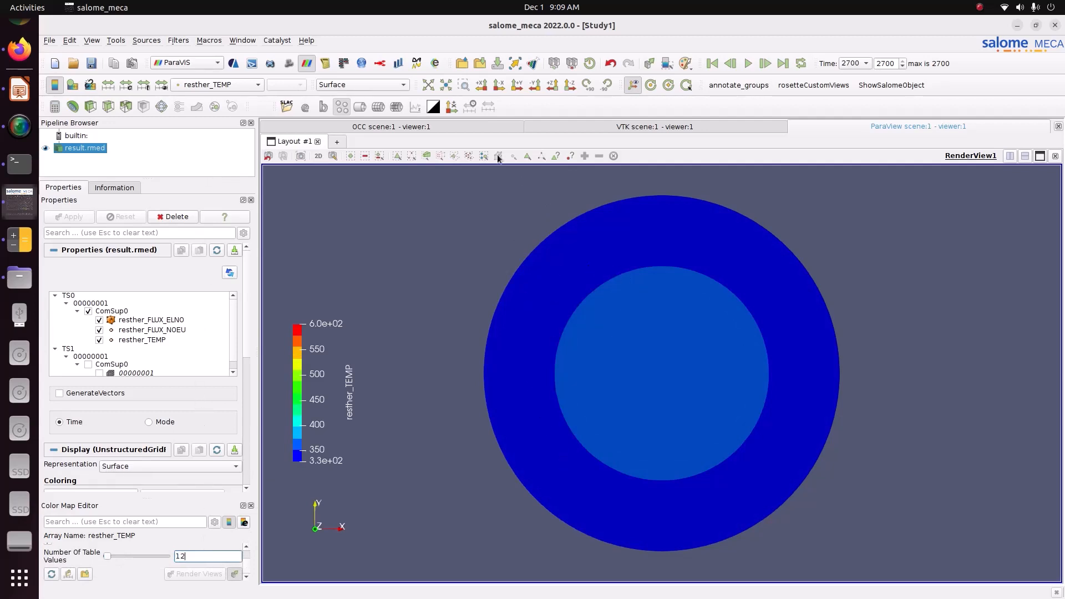
pyautogui.moveTo(351, 393); pyautogui.dragTo(345, 297)
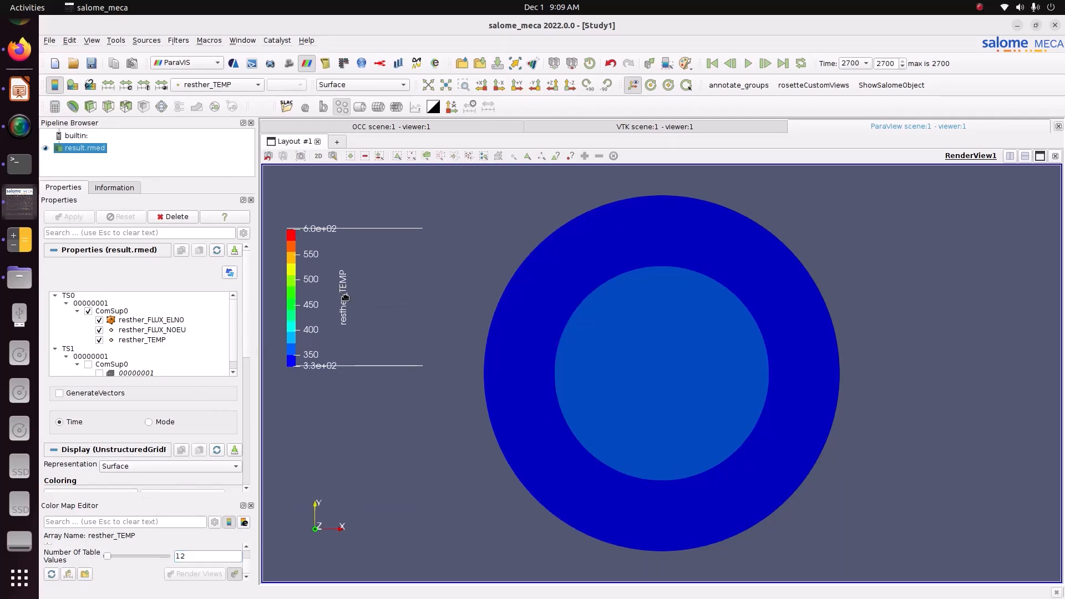
# Return to the first time step and play the transient temperature animation with resther_TEMP coloring
pyautogui.click(227, 84)
pyautogui.click(225, 89)
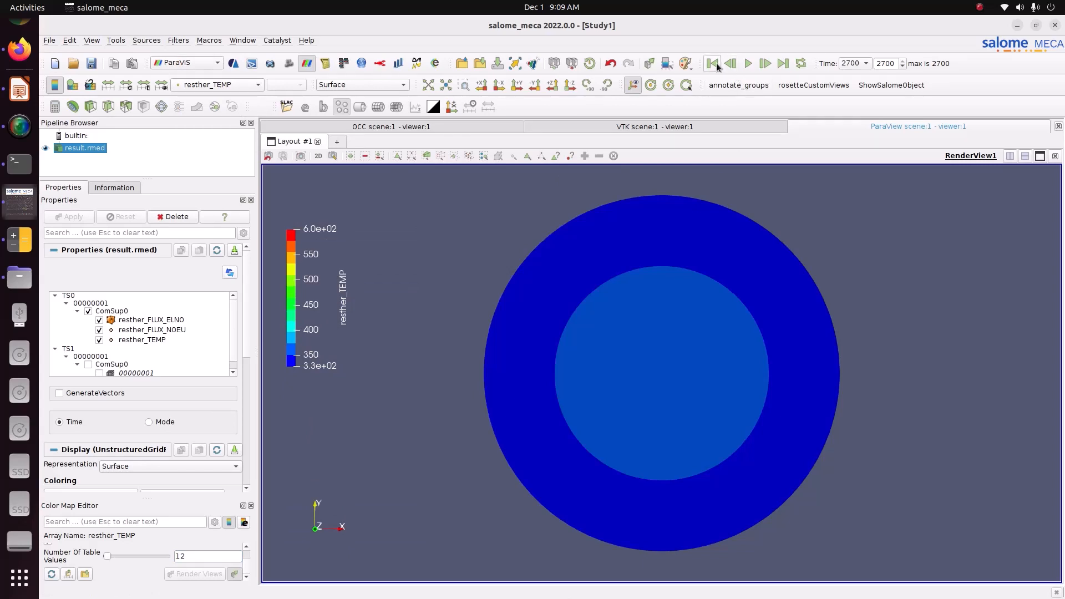
pyautogui.click(747, 65)
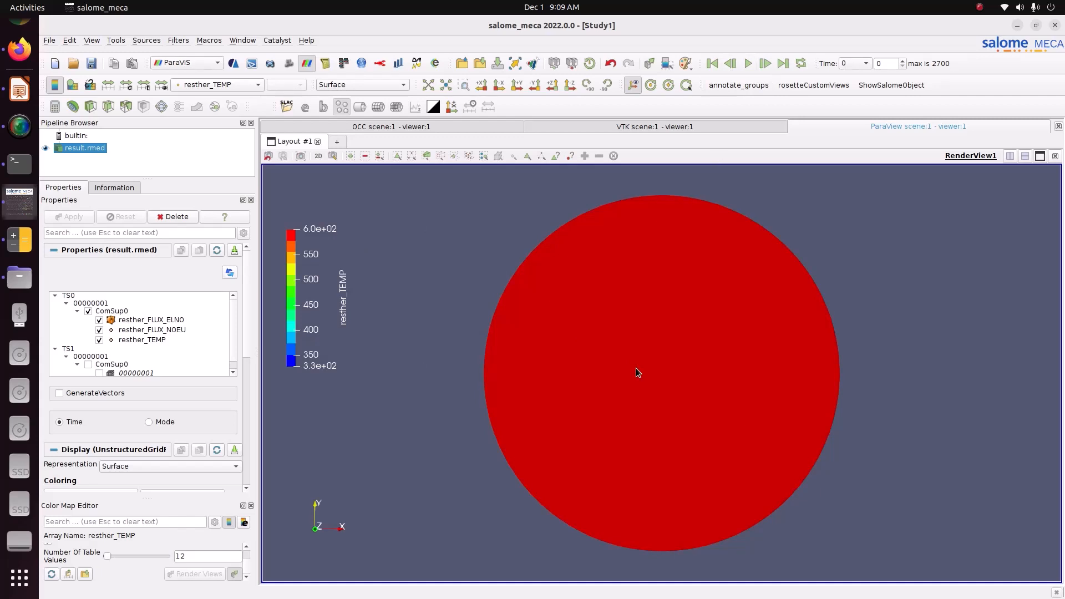
pyautogui.click(749, 64)
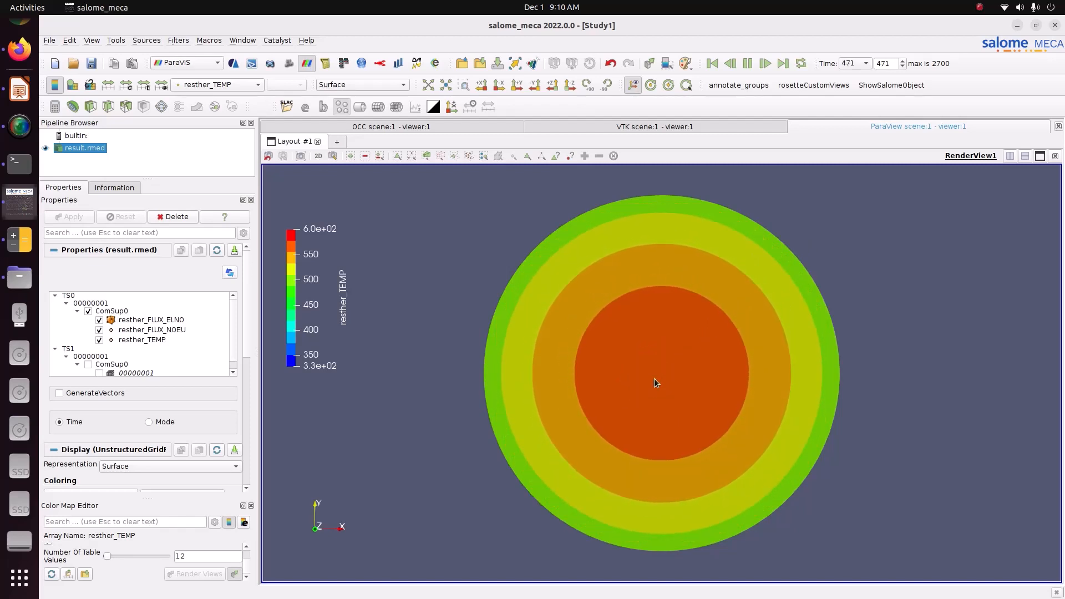
# Display the mesh with Surface With Edges during playback, and return to the plain Surface representation
pyautogui.click(383, 84)
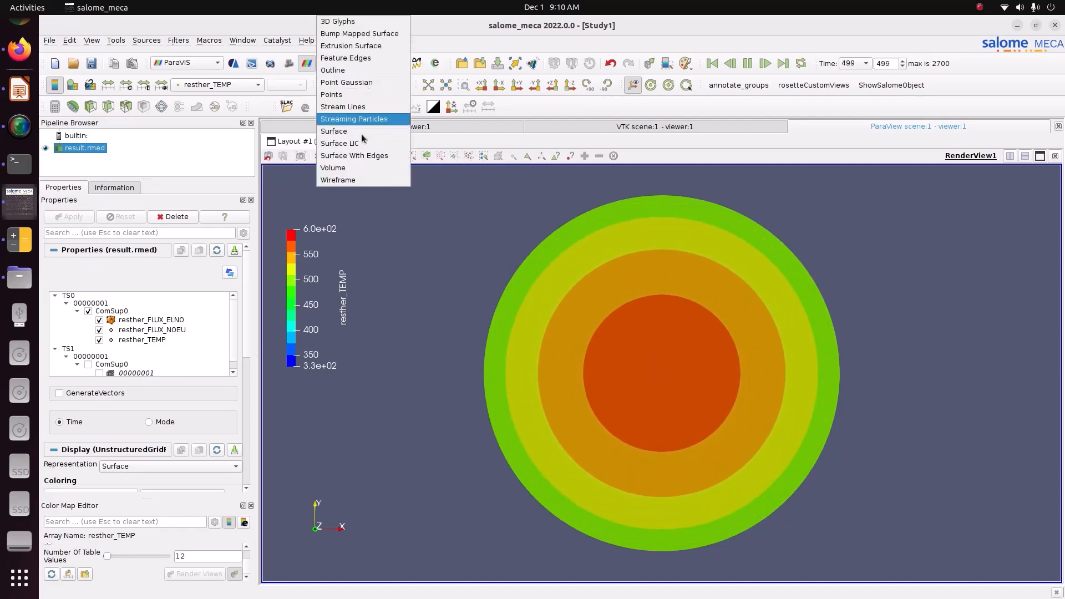
pyautogui.click(358, 156)
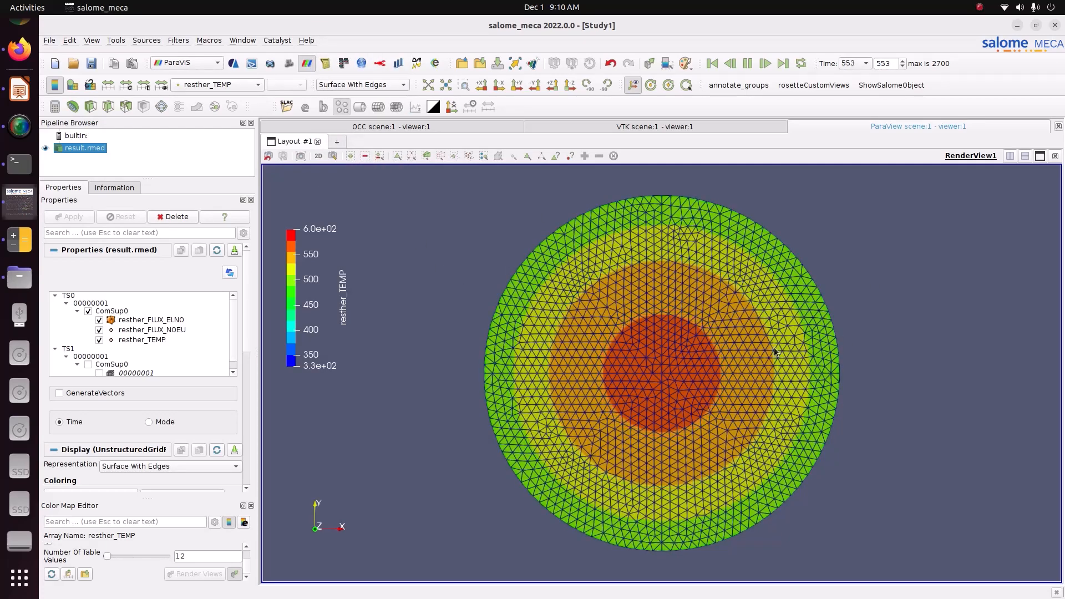
pyautogui.click(346, 86)
pyautogui.click(343, 131)
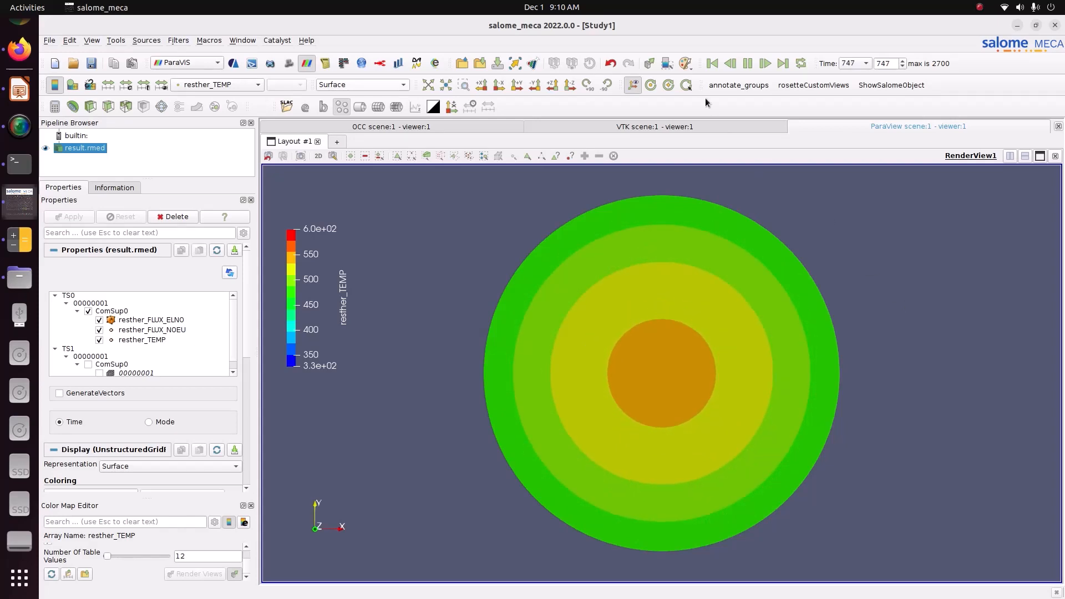
# Try the White, Print, Gray and Gradient background palettes in the render view, and apply the Black Background
pyautogui.click(688, 64)
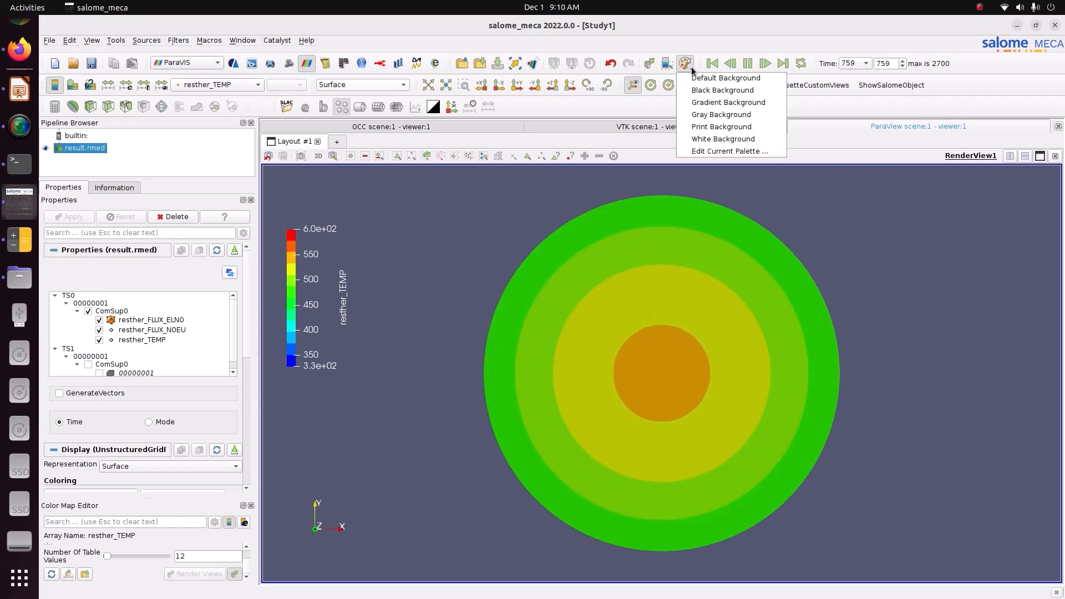
pyautogui.click(699, 140)
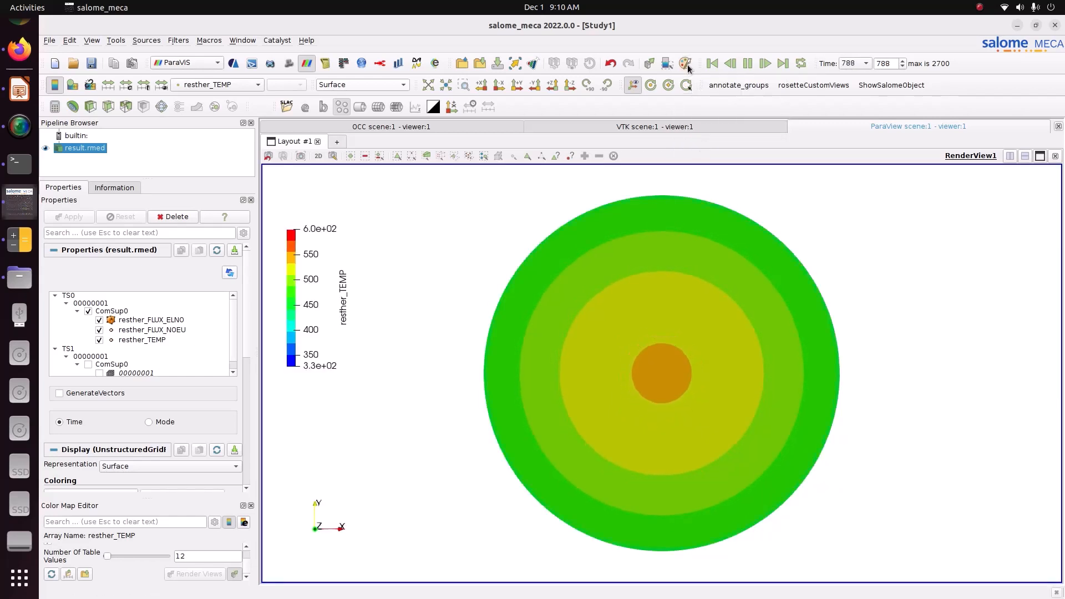
pyautogui.click(686, 64)
pyautogui.click(703, 127)
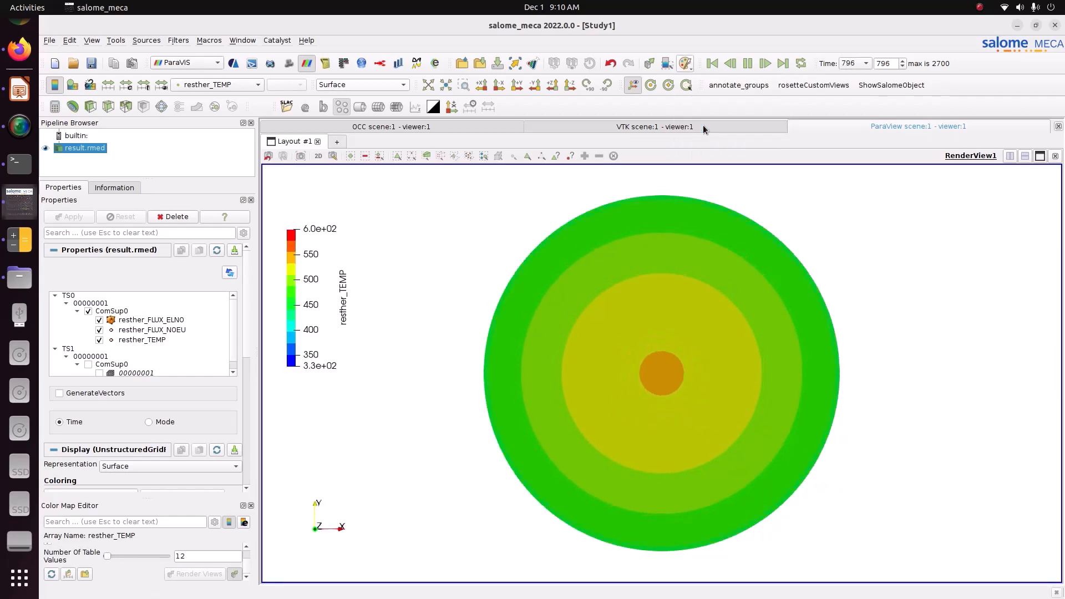
pyautogui.click(690, 70)
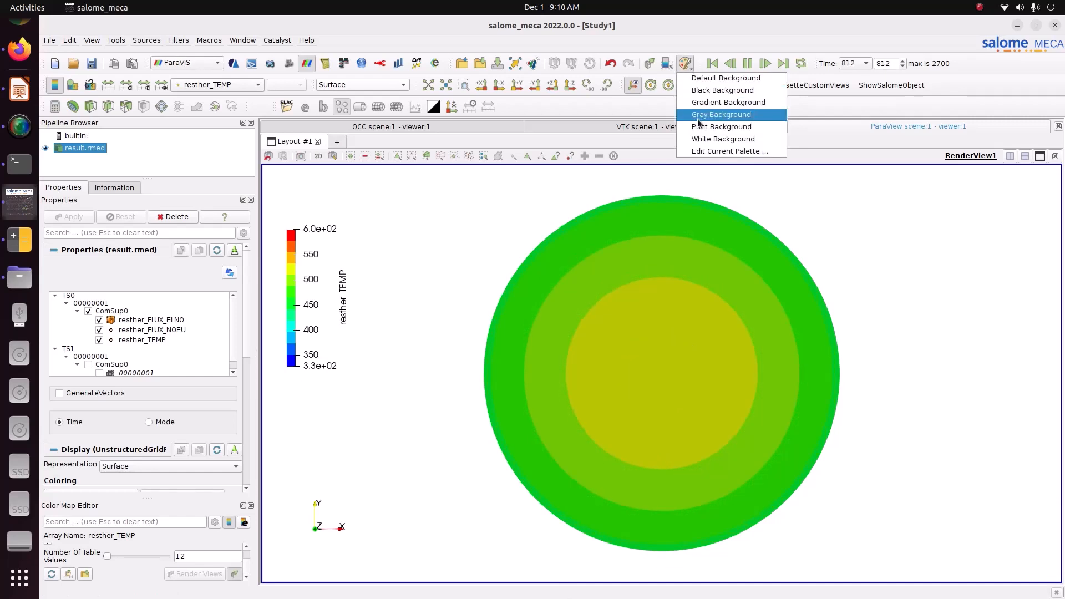
pyautogui.click(697, 119)
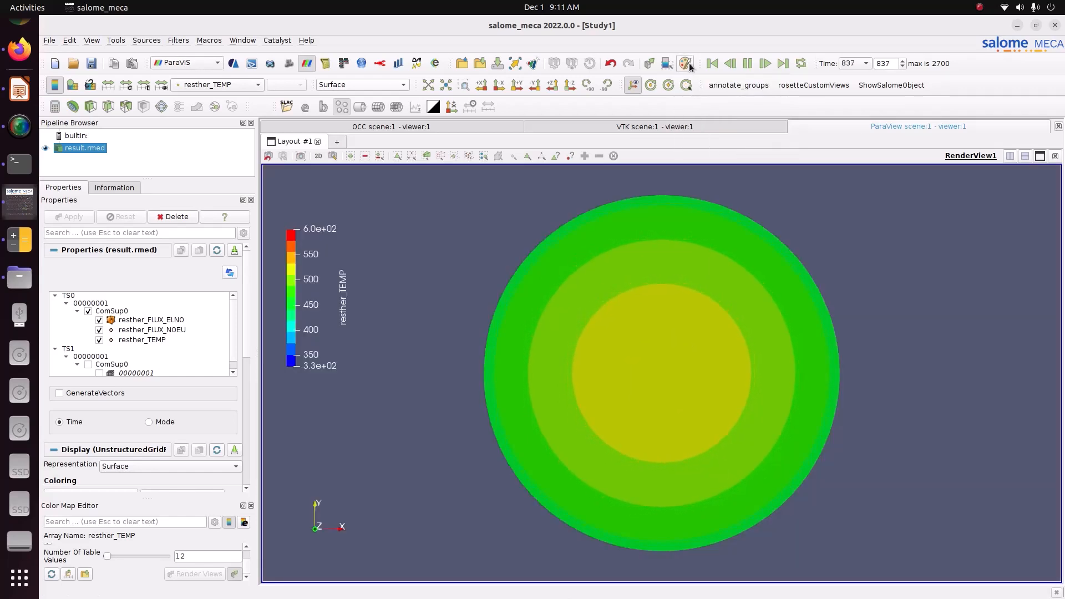
pyautogui.click(686, 63)
pyautogui.click(697, 103)
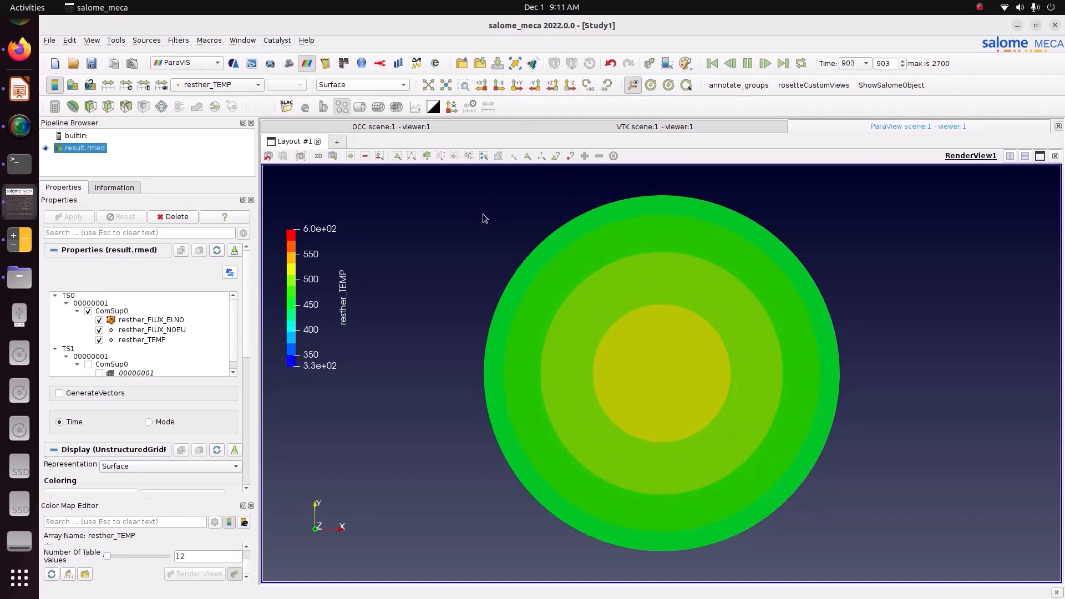
pyautogui.click(690, 62)
pyautogui.click(696, 88)
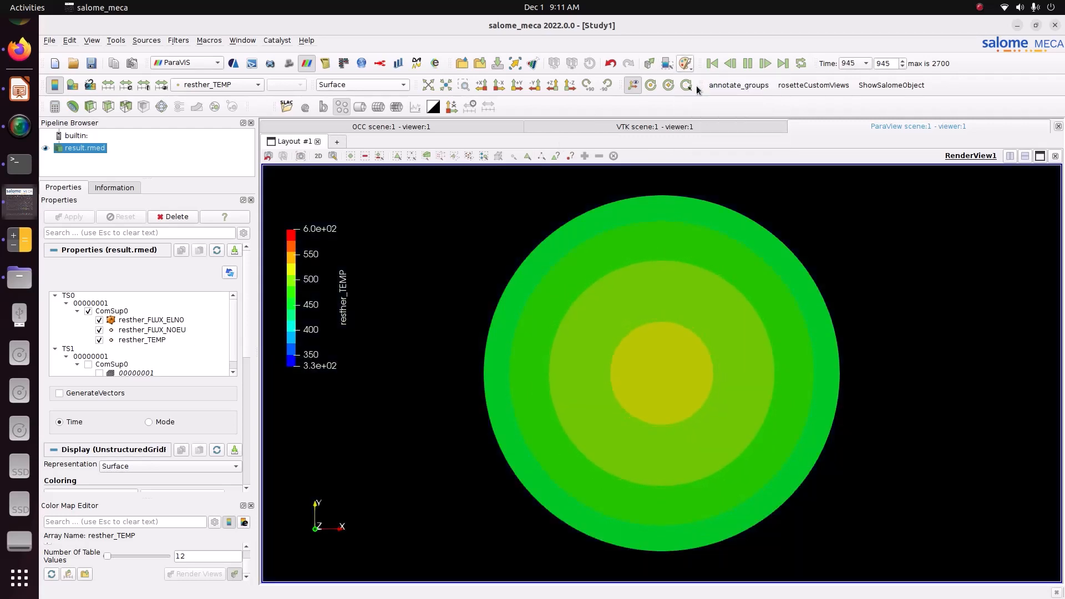
# Try the Default Background palette in the render view, and apply the Gradient Background
pyautogui.click(690, 63)
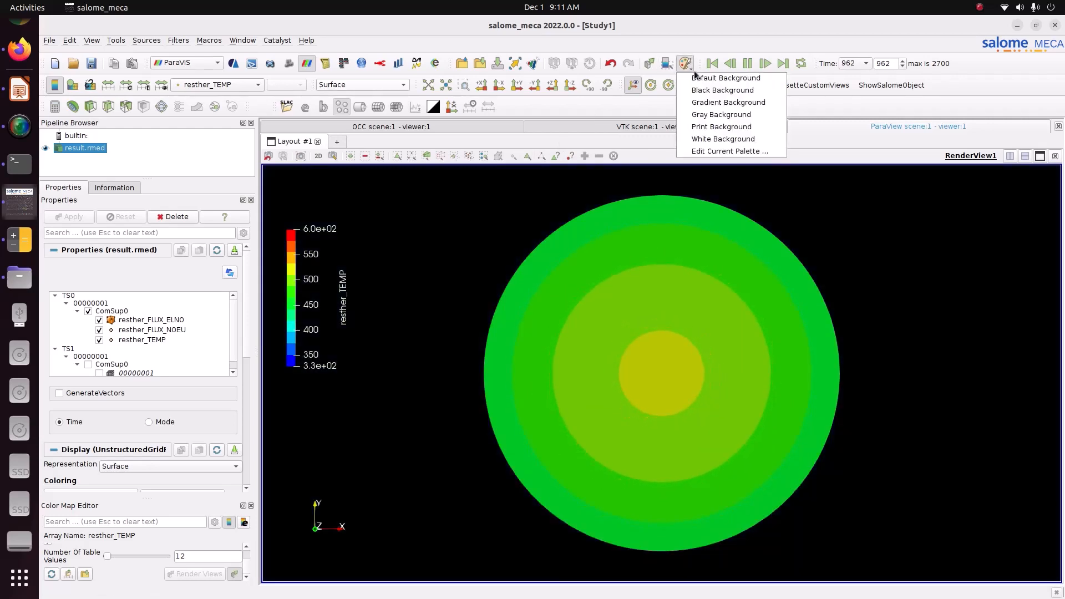
pyautogui.click(694, 76)
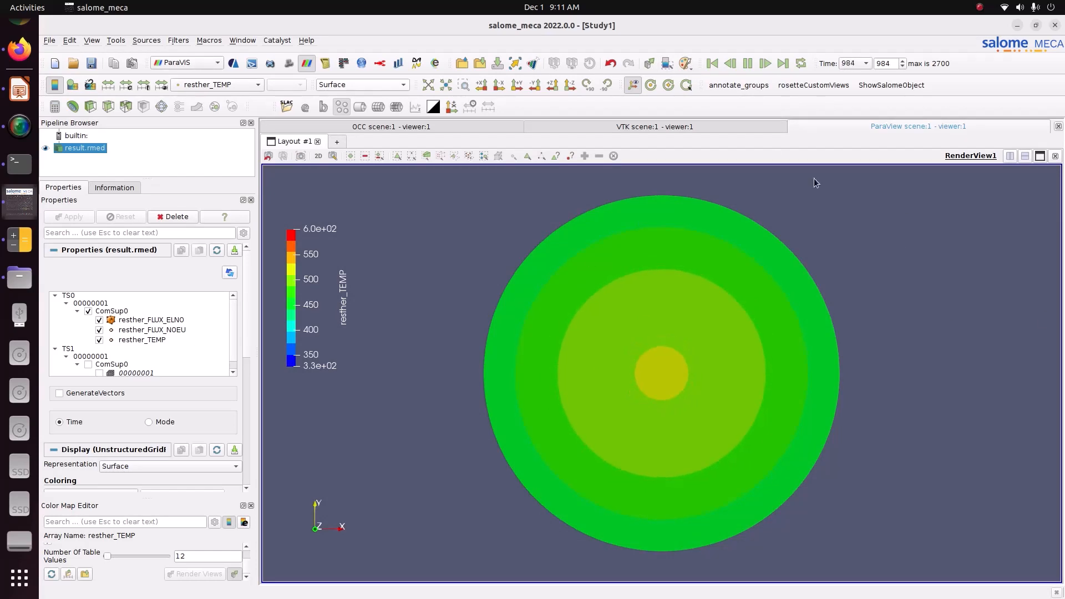
pyautogui.click(688, 67)
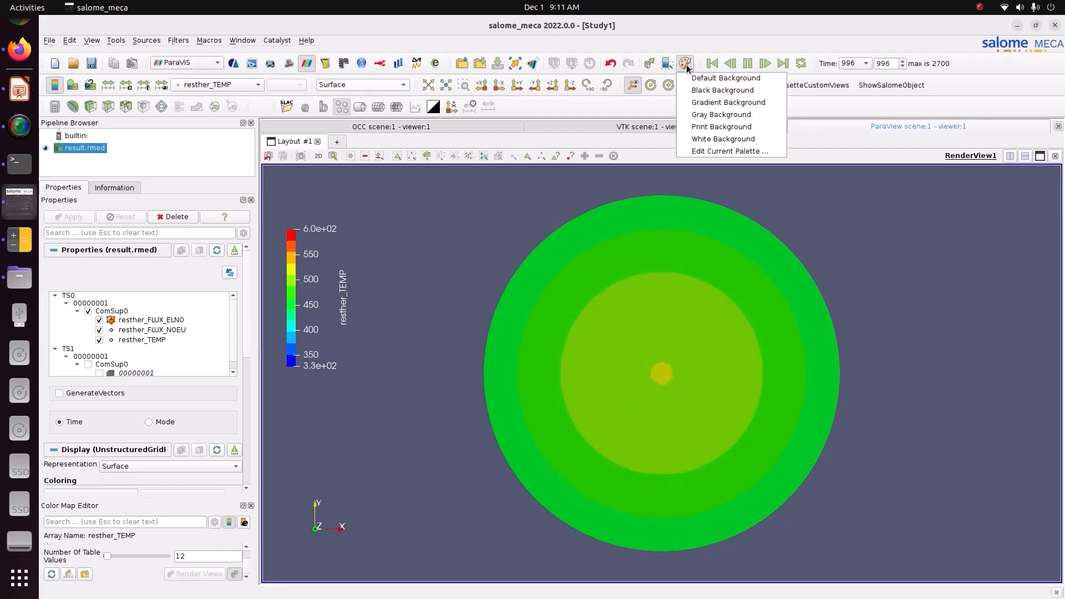
pyautogui.click(701, 103)
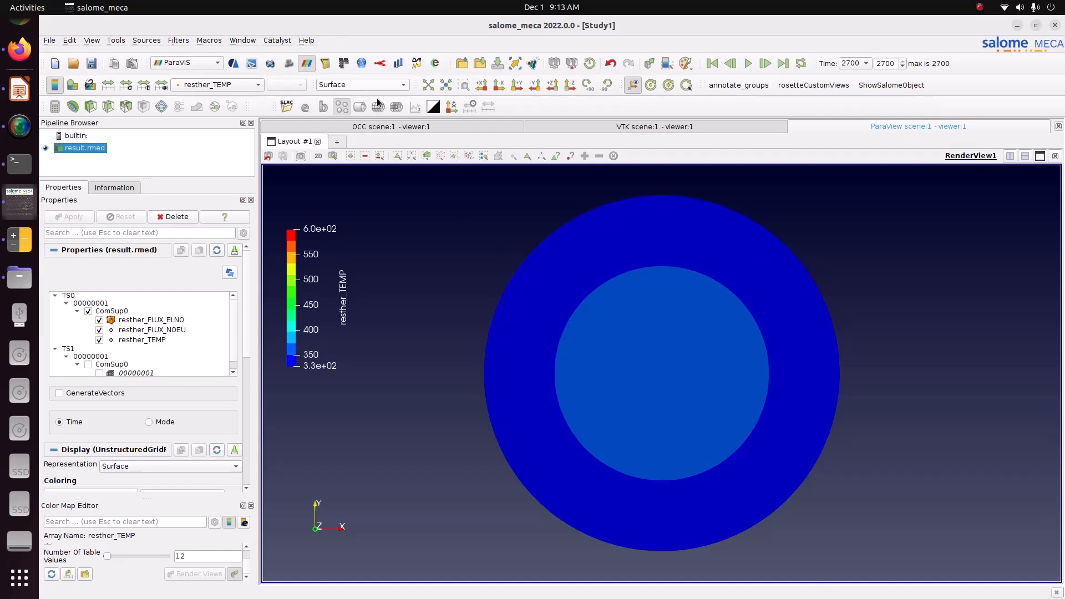
# Display the temperature disc as Surface With Edges to show its mesh up close
pyautogui.click(367, 83)
pyautogui.click(358, 156)
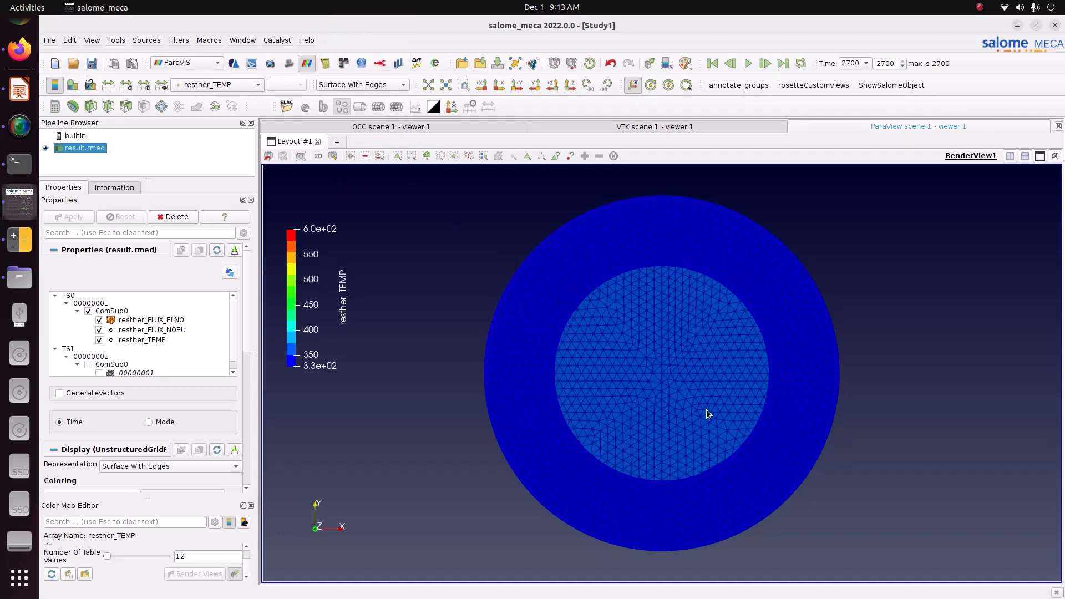
pyautogui.scroll(6, 604, 379)
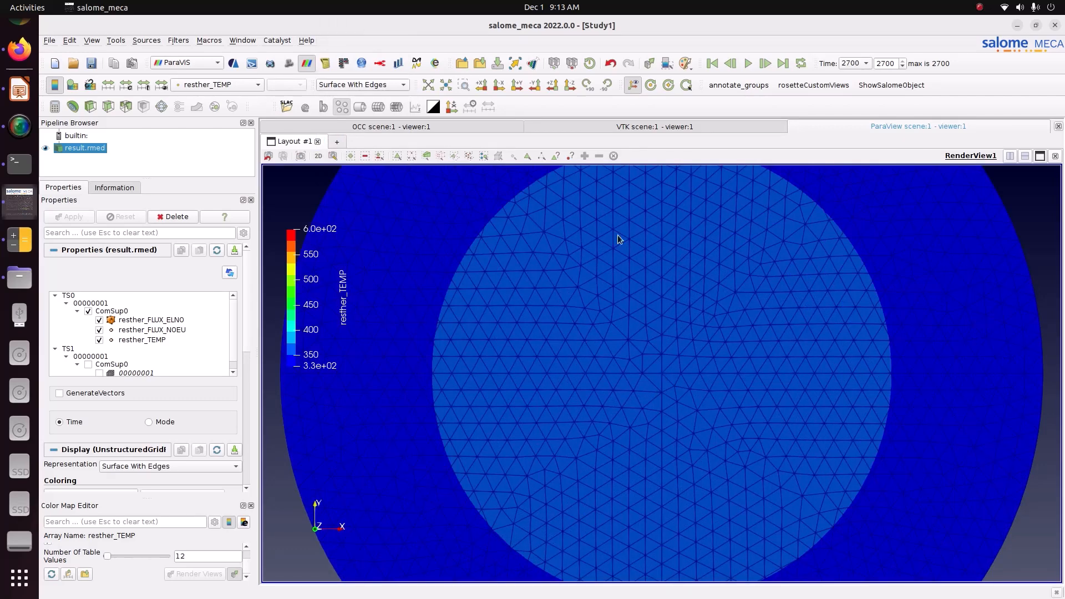
# Query individual mesh points around the disc's centre with Hover Points On, and leave the query mode
pyautogui.click(570, 157)
pyautogui.moveTo(665, 379)
pyautogui.scroll(-5, 664, 369)
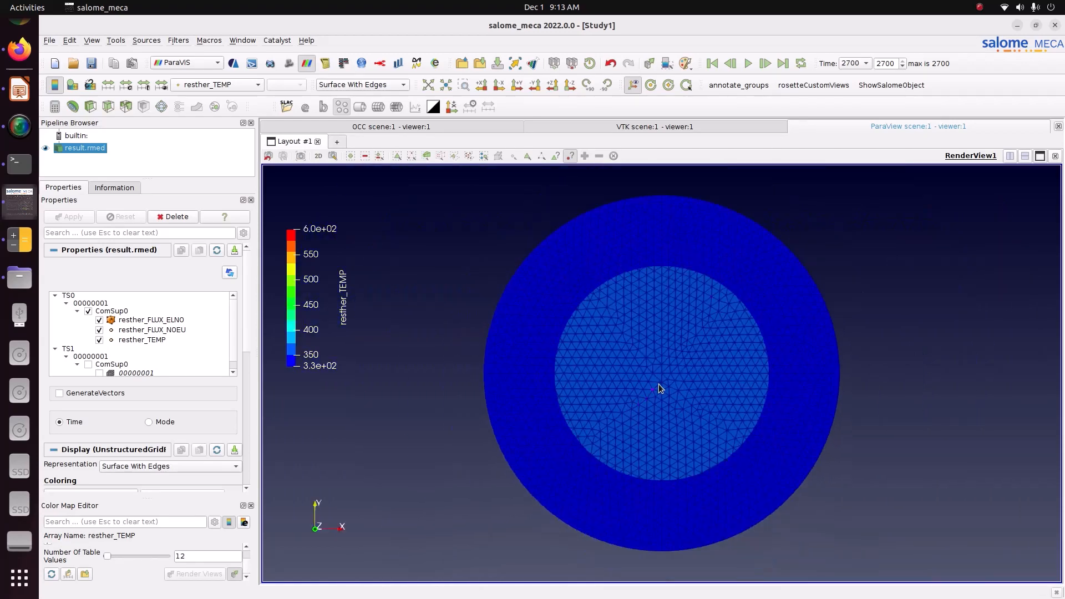
pyautogui.scroll(5, 660, 382)
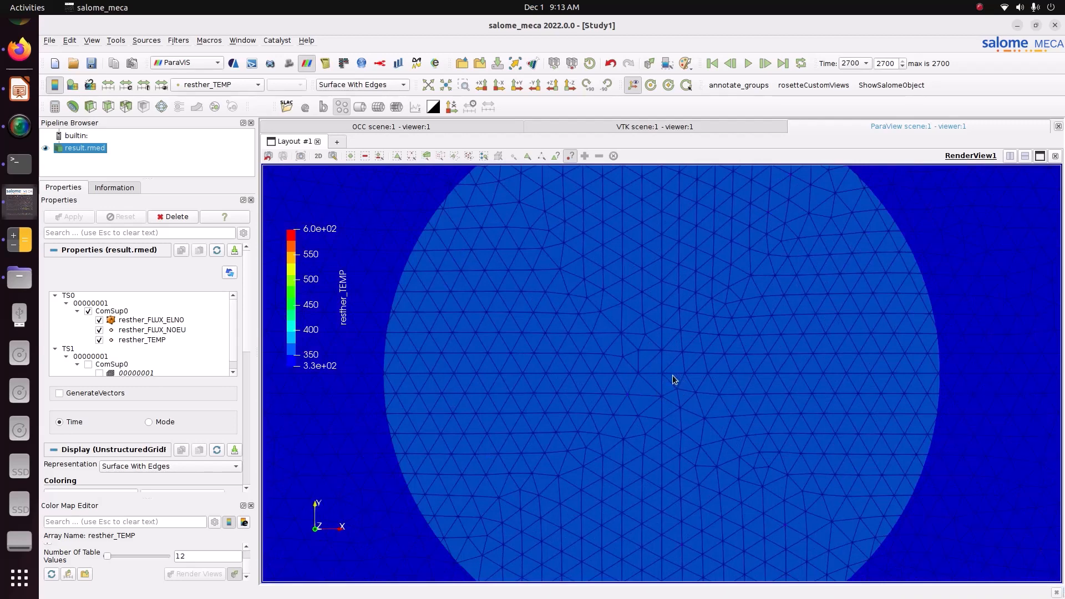
pyautogui.scroll(-2, 682, 382)
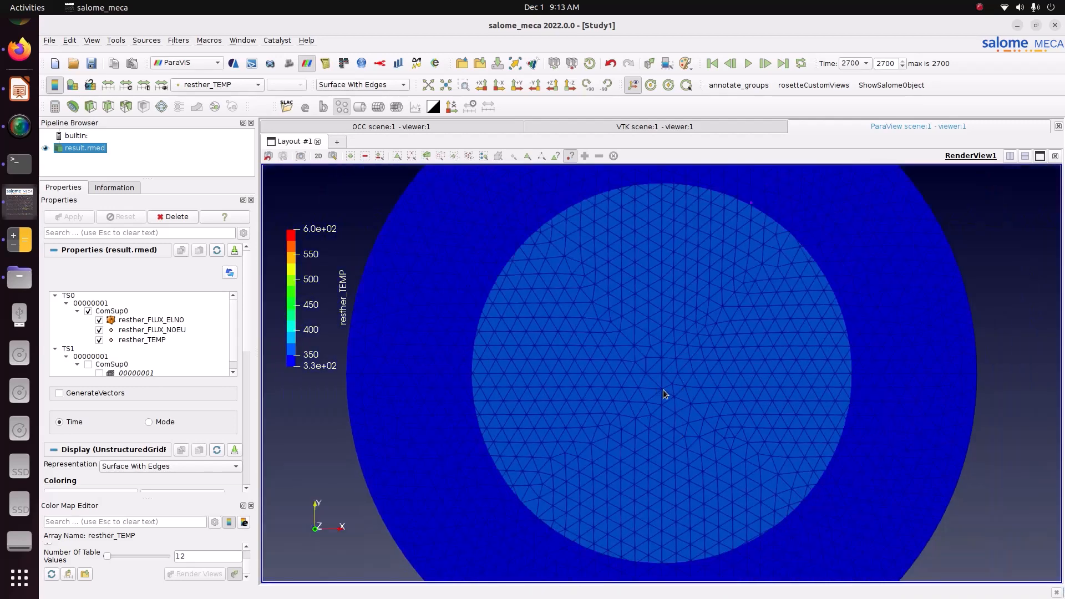
pyautogui.click(572, 157)
pyautogui.click(572, 156)
# Try to select the mesh points around the disc's centre with Select Points On, and clear the selection
pyautogui.scroll(5, 674, 401)
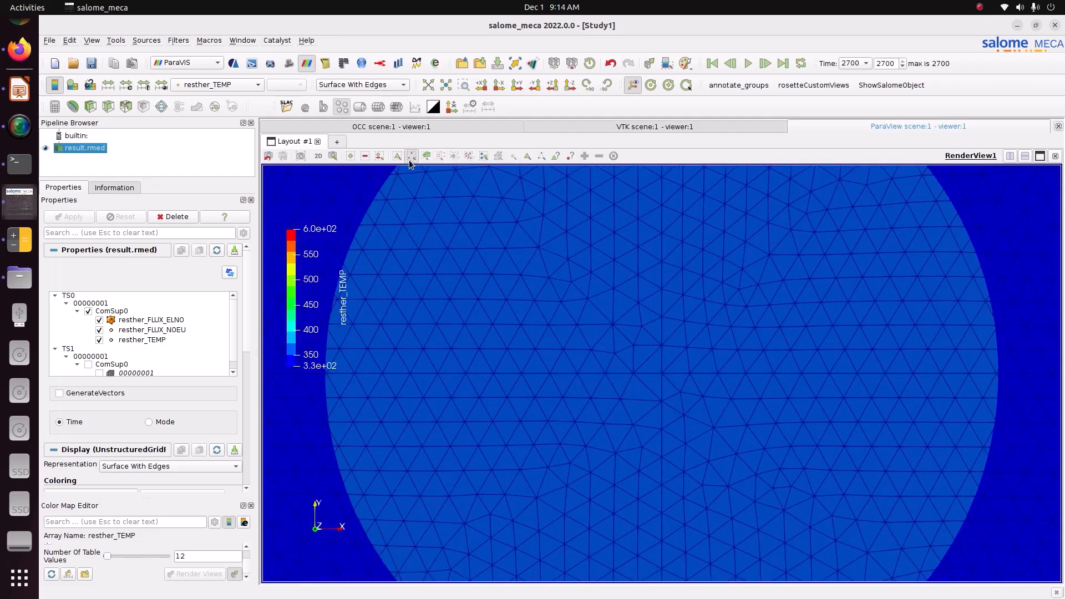
pyautogui.click(673, 392)
pyautogui.moveTo(665, 355); pyautogui.dragTo(702, 408)
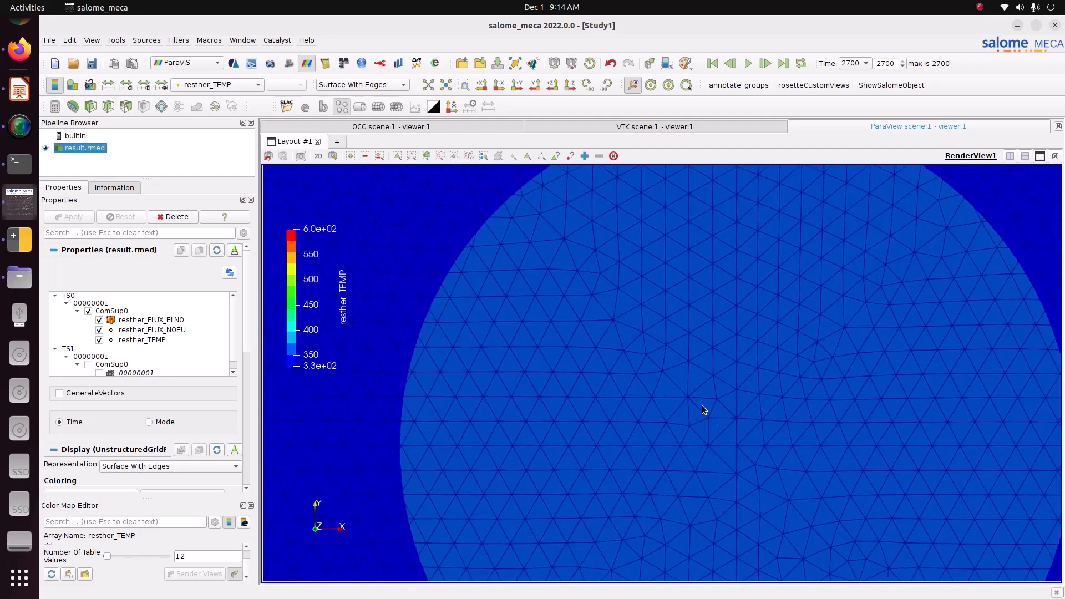
pyautogui.click(411, 156)
pyautogui.scroll(-3, 744, 418)
pyautogui.moveTo(698, 414); pyautogui.dragTo(728, 437)
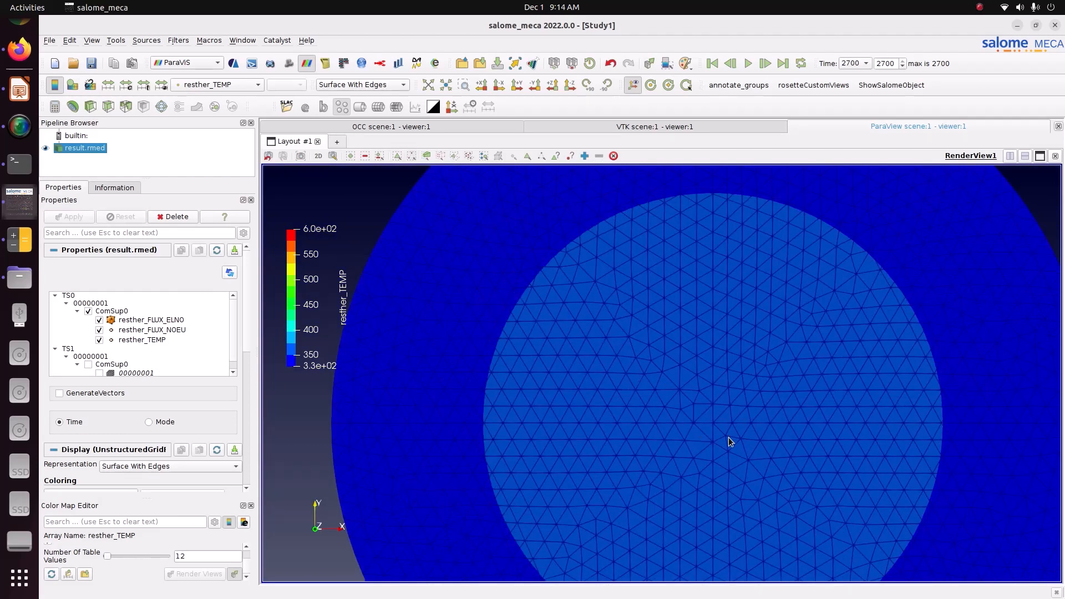
pyautogui.click(615, 157)
pyautogui.moveTo(690, 384); pyautogui.dragTo(757, 466)
pyautogui.click(614, 155)
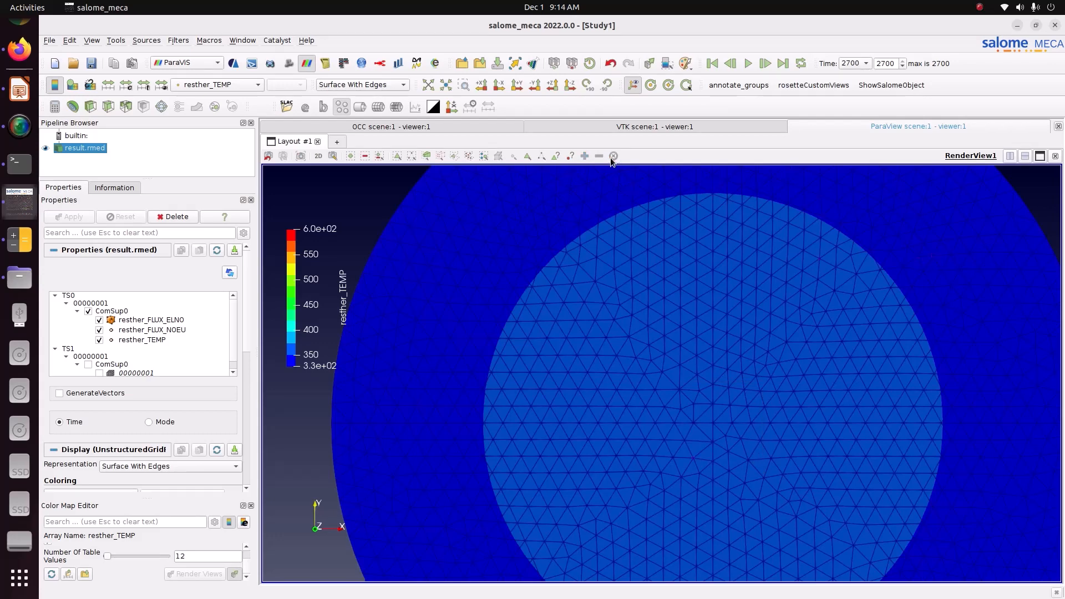
# View the resther_FLUX_NOEU magnitude, return to resther_TEMP coloring, and compare the first and last time steps
pyautogui.click(240, 81)
pyautogui.click(238, 74)
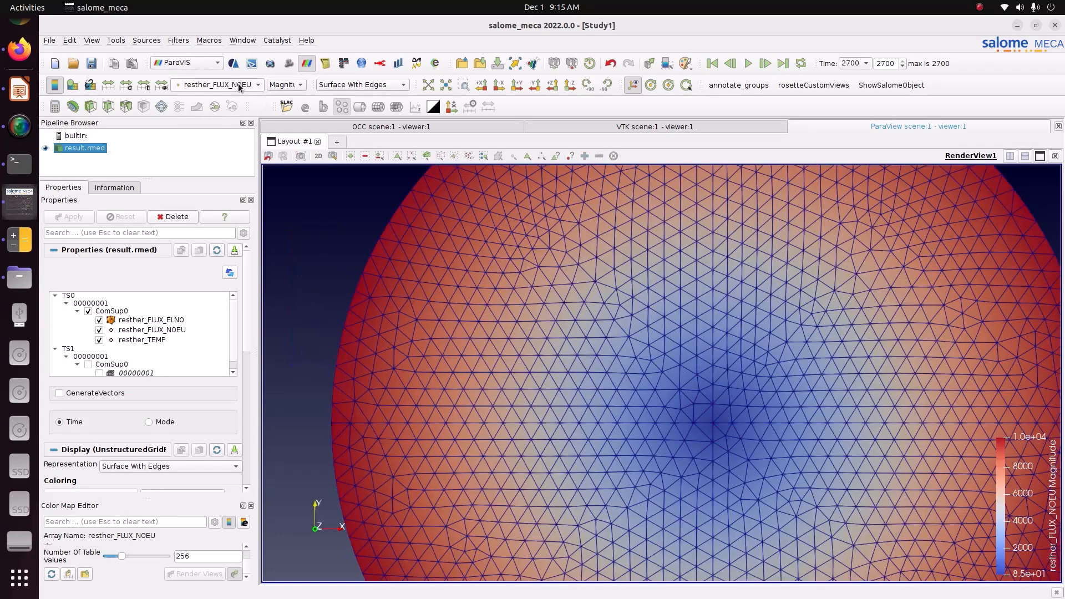
pyautogui.click(238, 83)
pyautogui.click(238, 98)
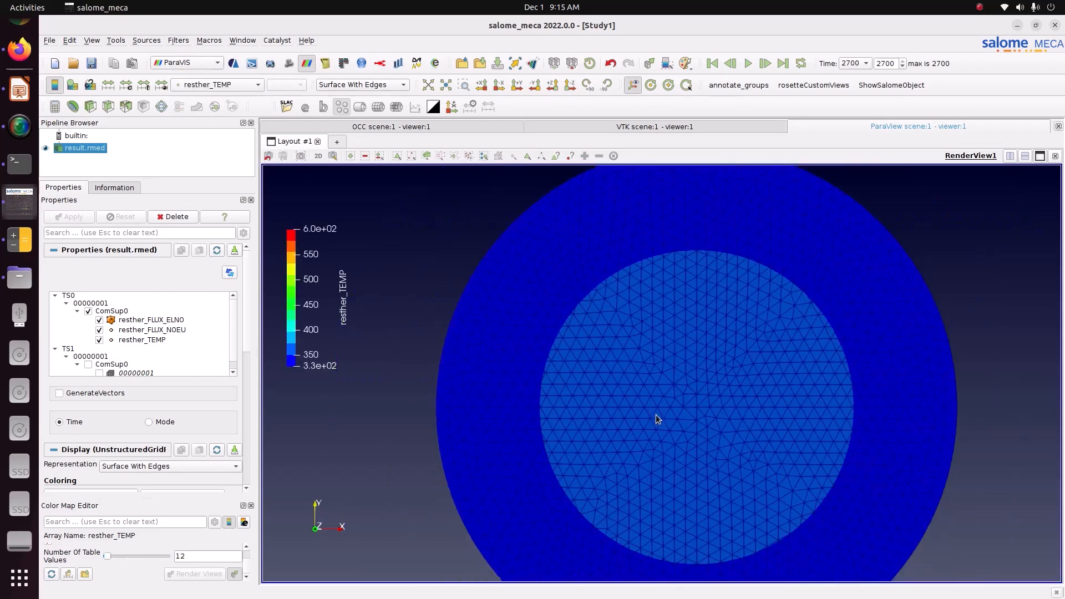
pyautogui.click(712, 64)
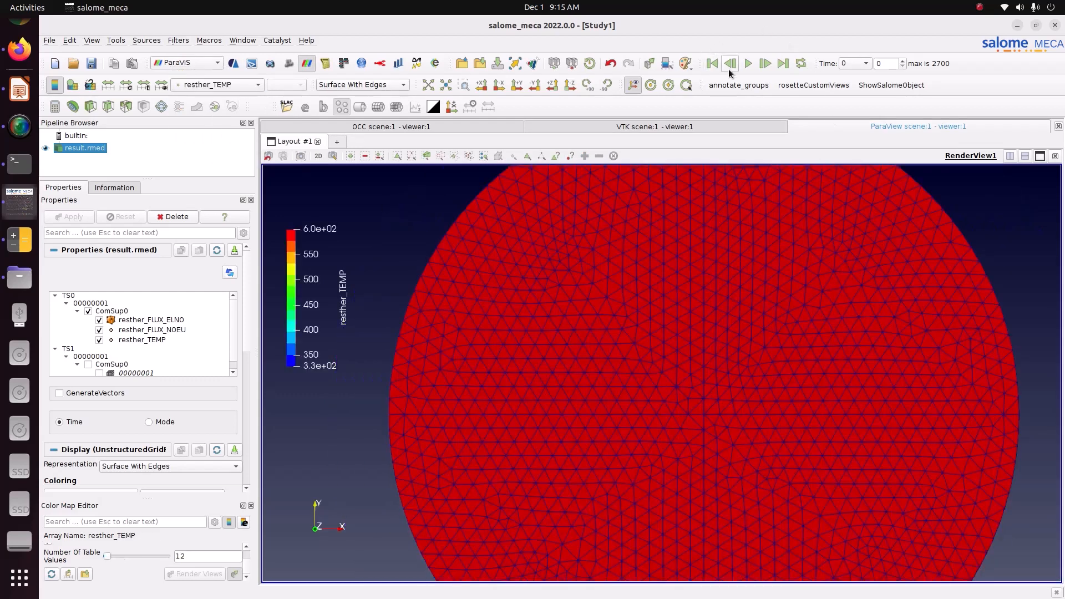
pyautogui.click(782, 63)
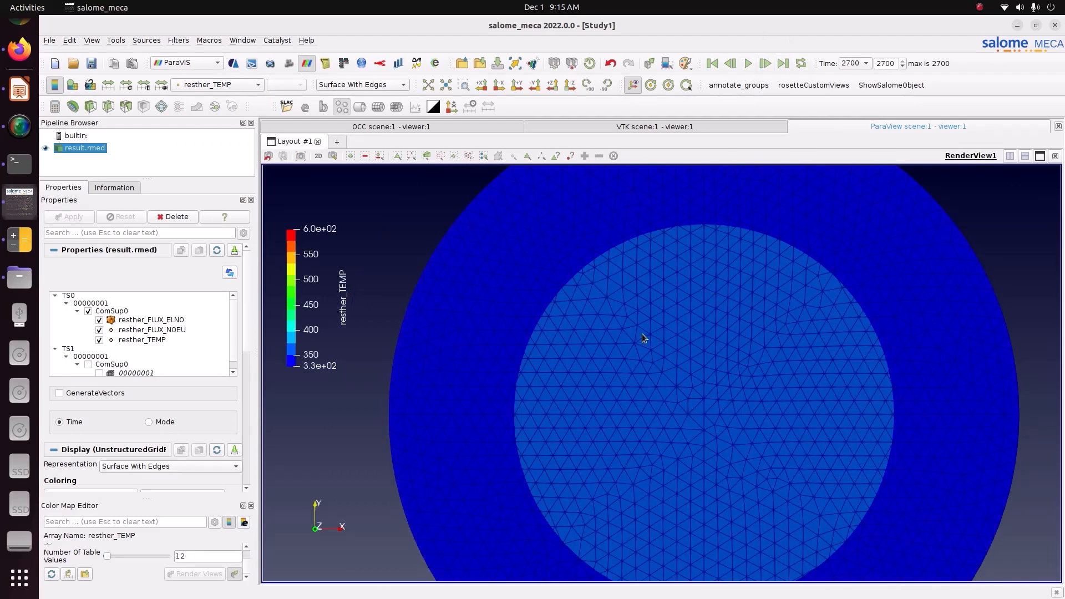
# With Hover Points On active, try the Surface and Streaming Particles representations, and return to Surface With Edges
pyautogui.click(570, 156)
pyautogui.click(348, 85)
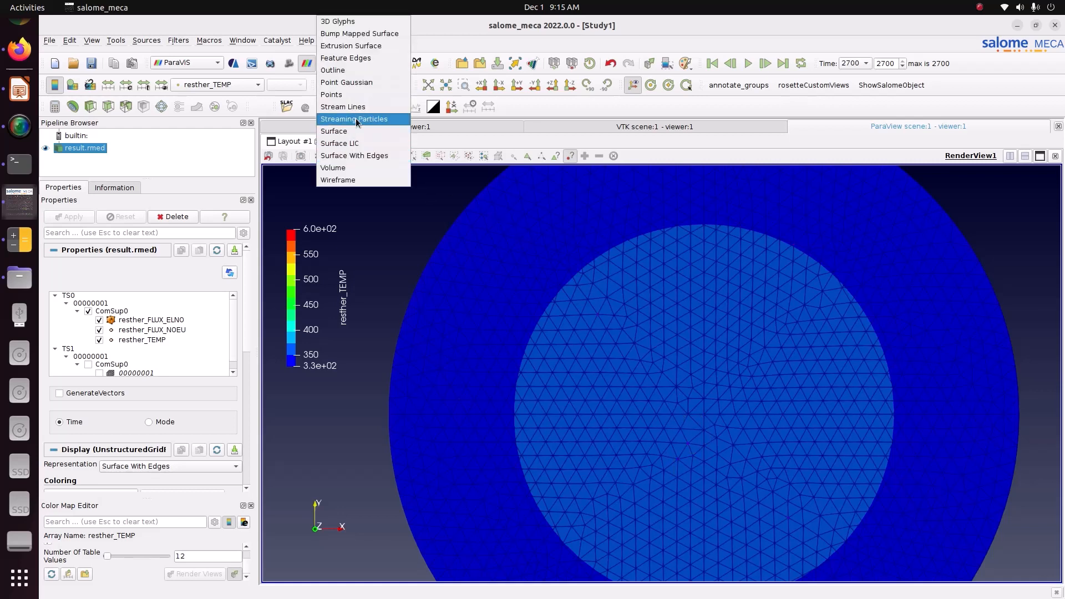
pyautogui.click(358, 114)
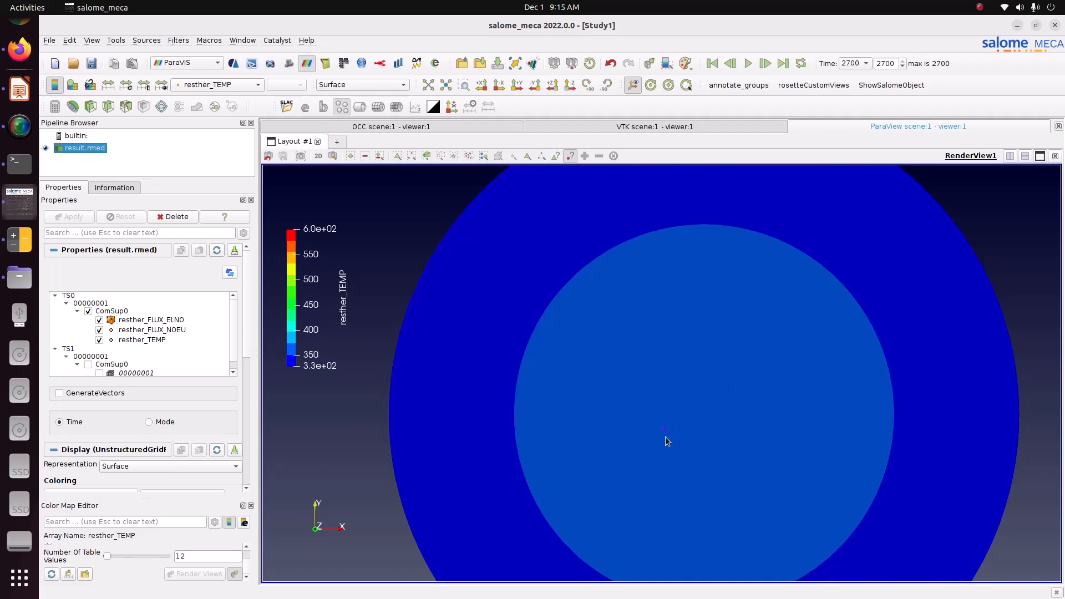
pyautogui.click(348, 85)
pyautogui.click(354, 125)
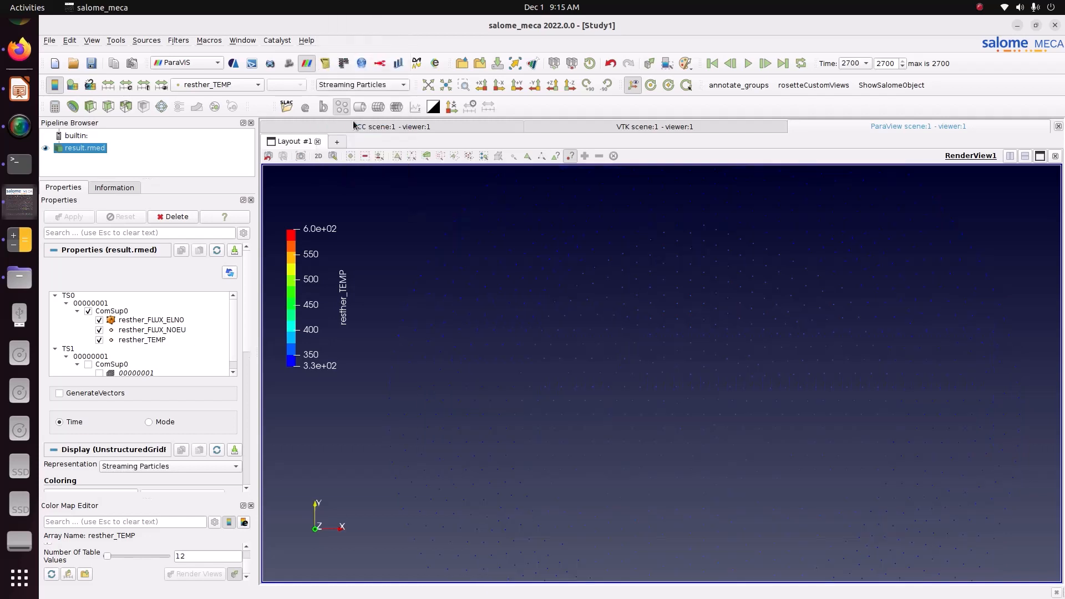
pyautogui.click(327, 84)
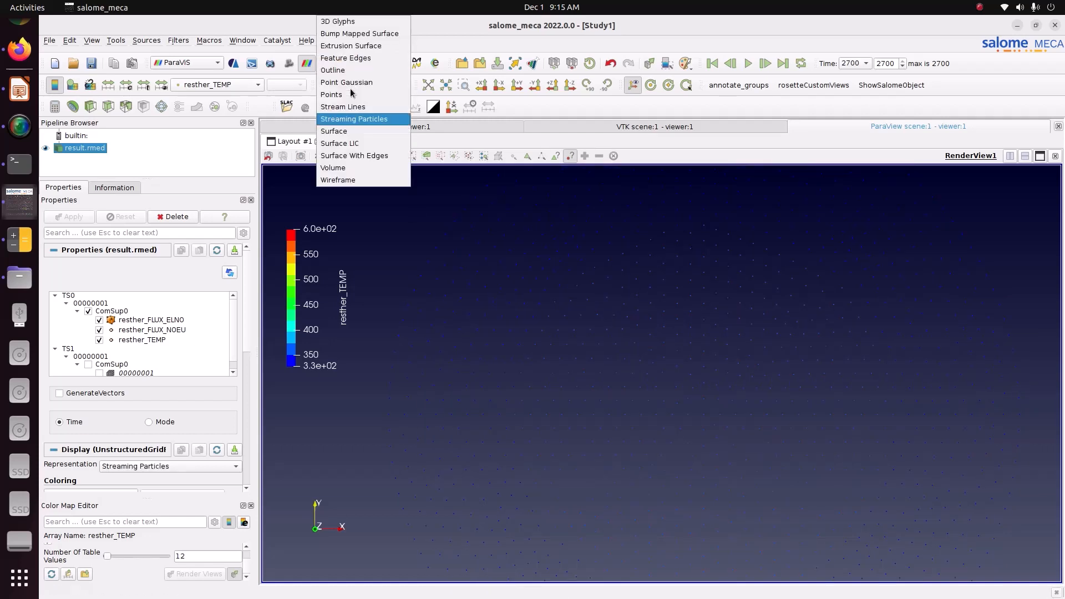
pyautogui.click(358, 155)
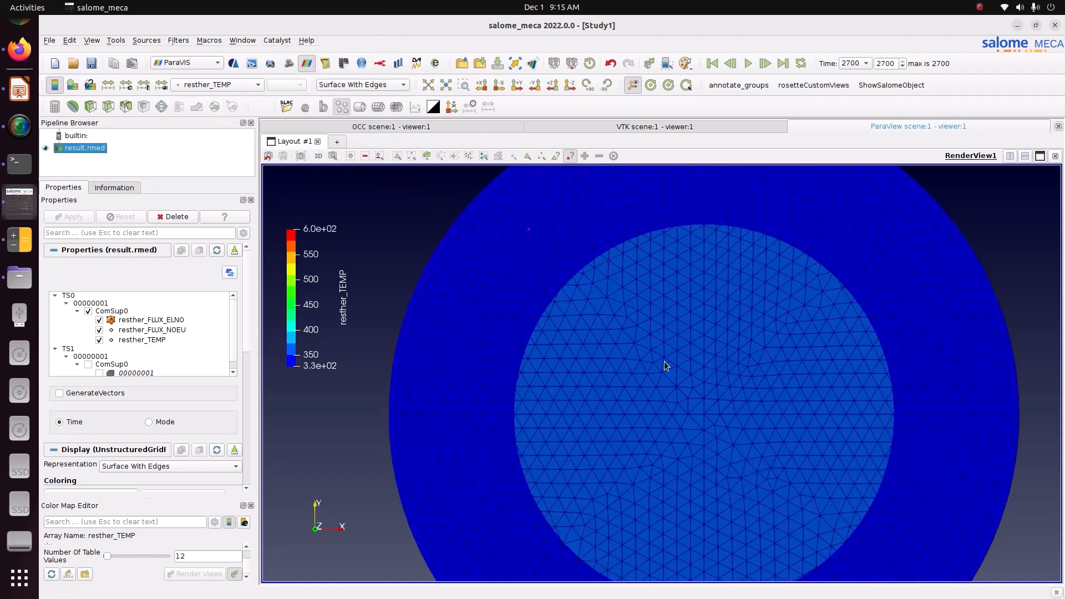
# Try to pick a single mesh point near the disc's centre with interactive point selection
pyautogui.click(571, 157)
pyautogui.click(542, 157)
pyautogui.click(709, 423)
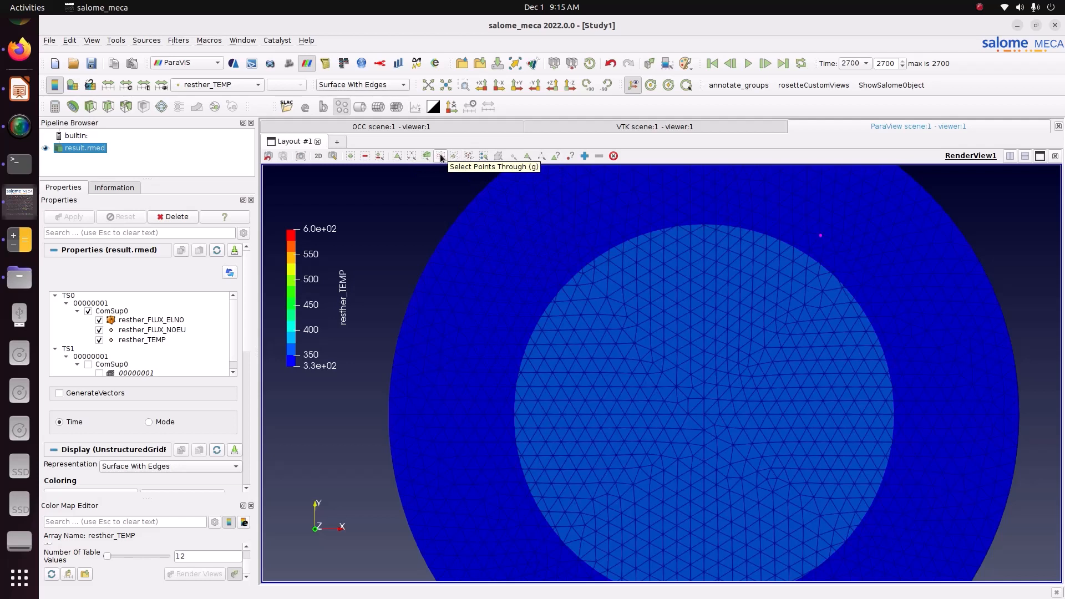
# Select the group of mesh points around the disc's centre, trying Select Points On and settling on Select Points Through
pyautogui.click(411, 155)
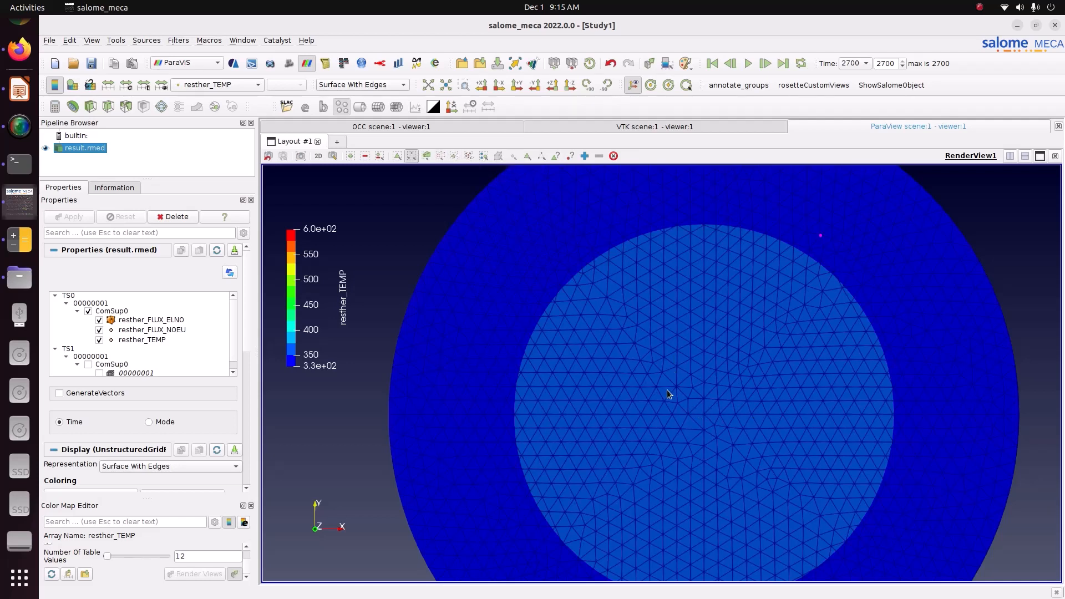
pyautogui.click(618, 156)
pyautogui.moveTo(664, 387); pyautogui.dragTo(746, 478)
pyautogui.scroll(-5, 639, 395)
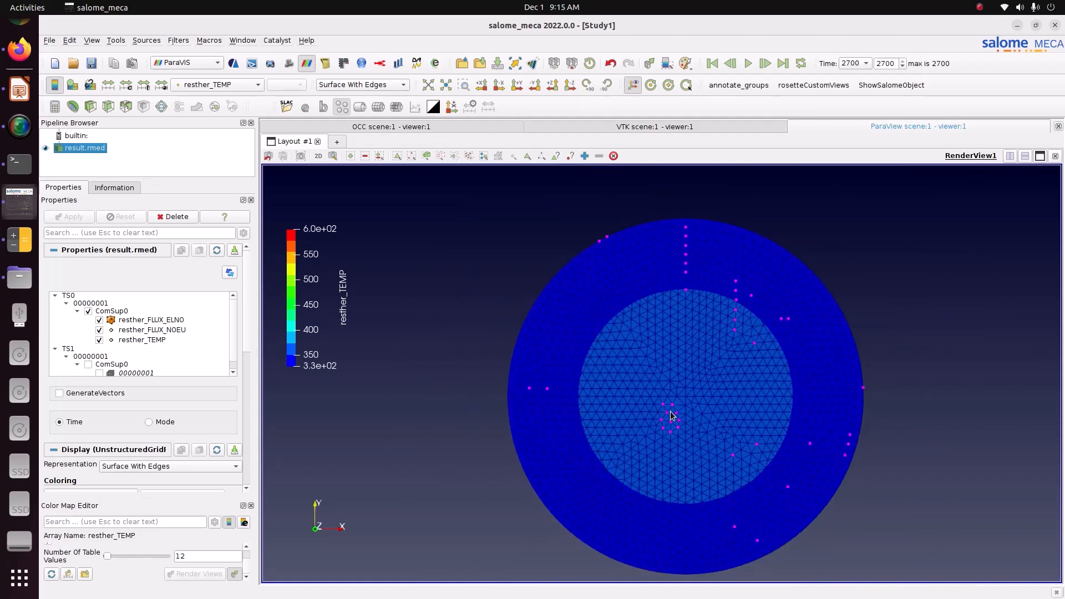
pyautogui.scroll(5, 670, 411)
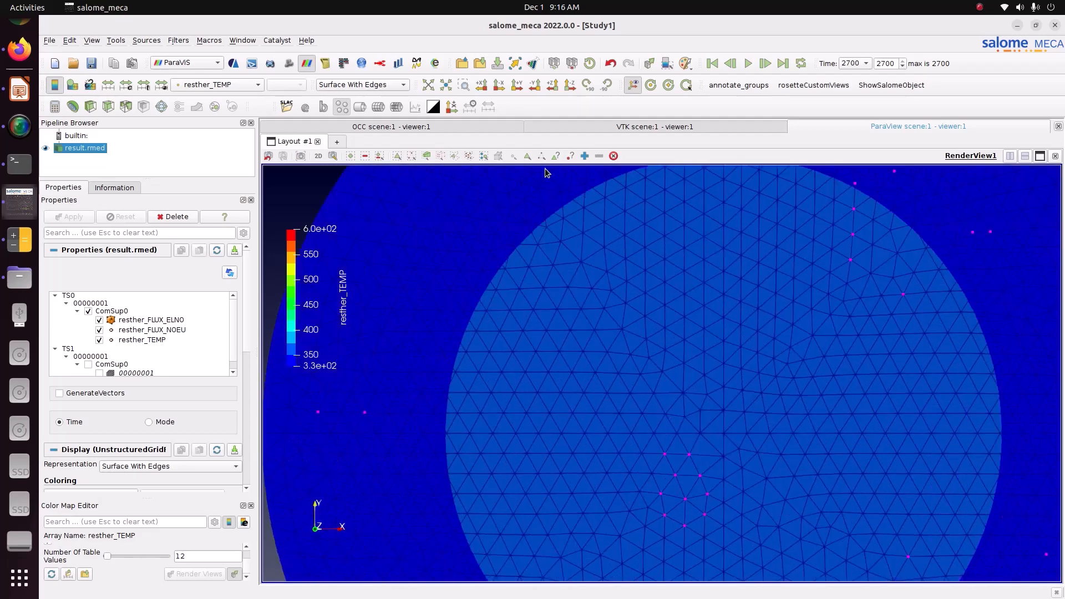
pyautogui.click(441, 157)
pyautogui.moveTo(657, 390); pyautogui.dragTo(792, 509)
# Apply the Extract Block filter to result.rmed, and delete it from the pipeline
pyautogui.click(183, 40)
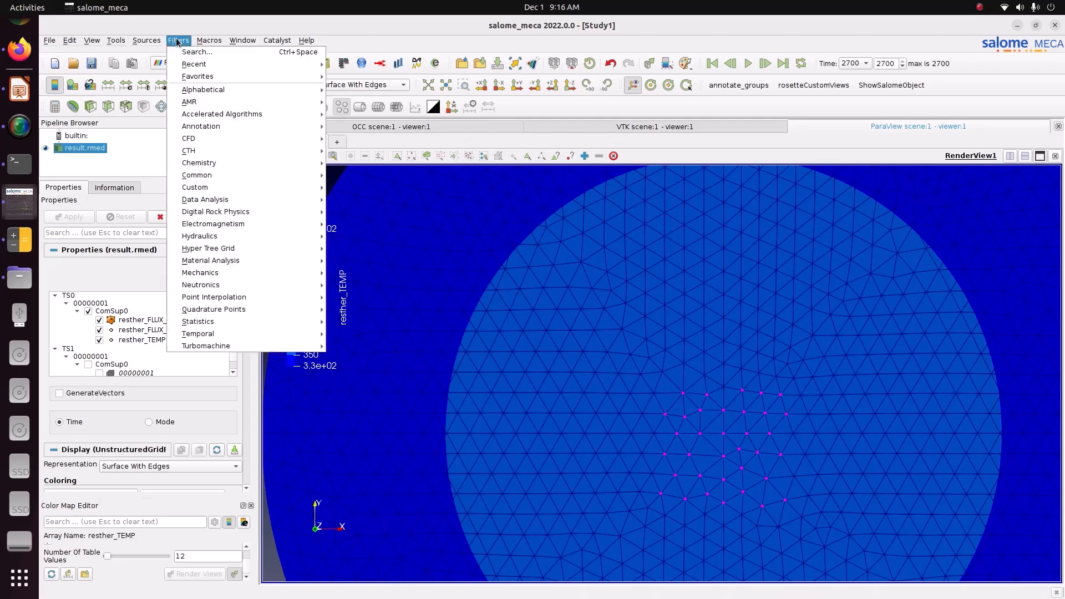
pyautogui.moveTo(198, 67)
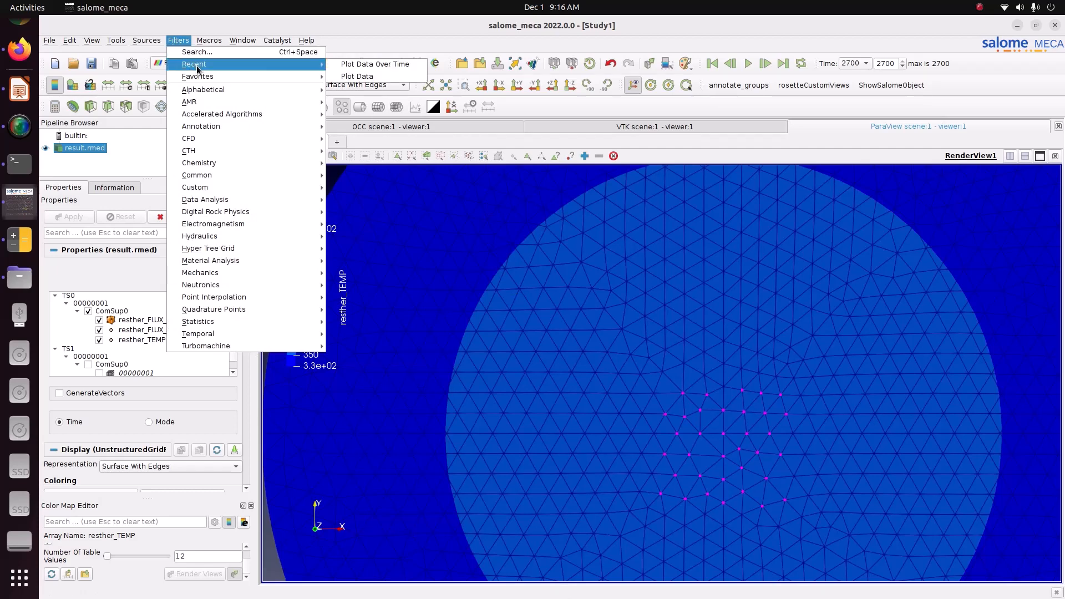
pyautogui.moveTo(206, 90)
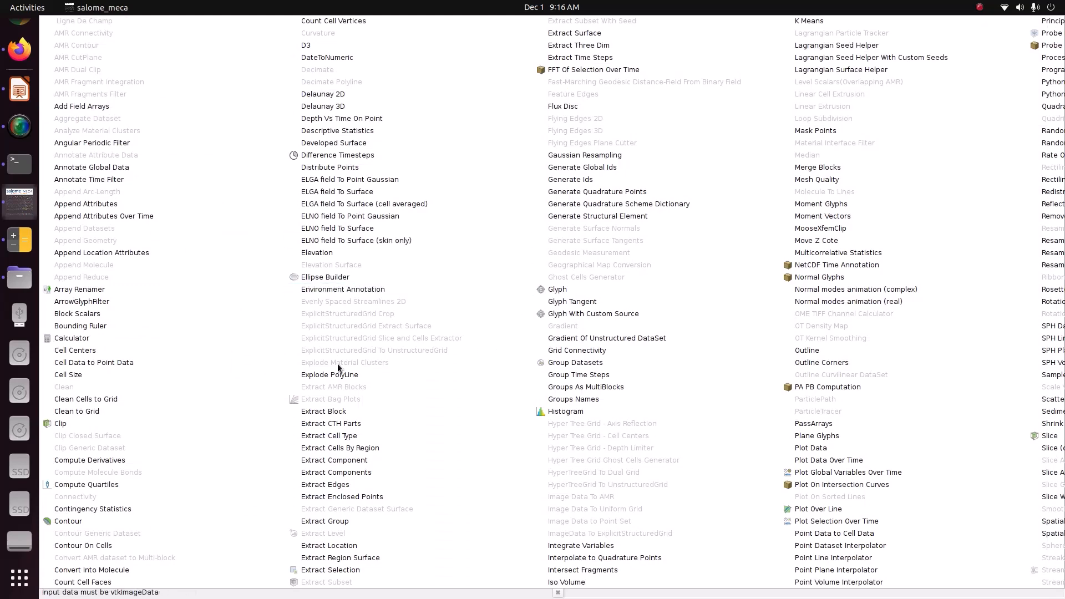
pyautogui.click(343, 414)
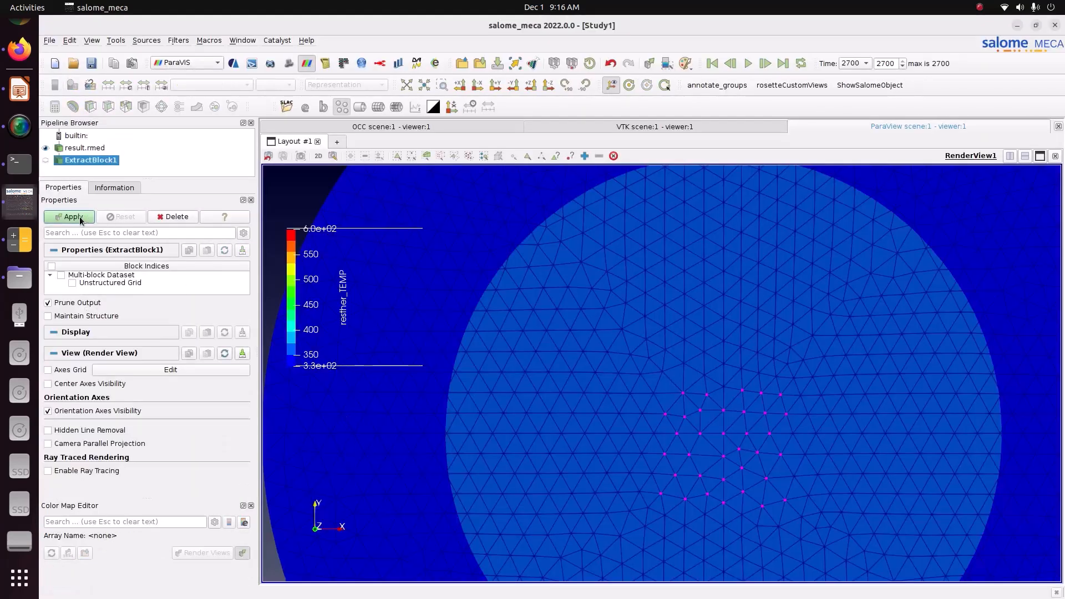
pyautogui.click(79, 217)
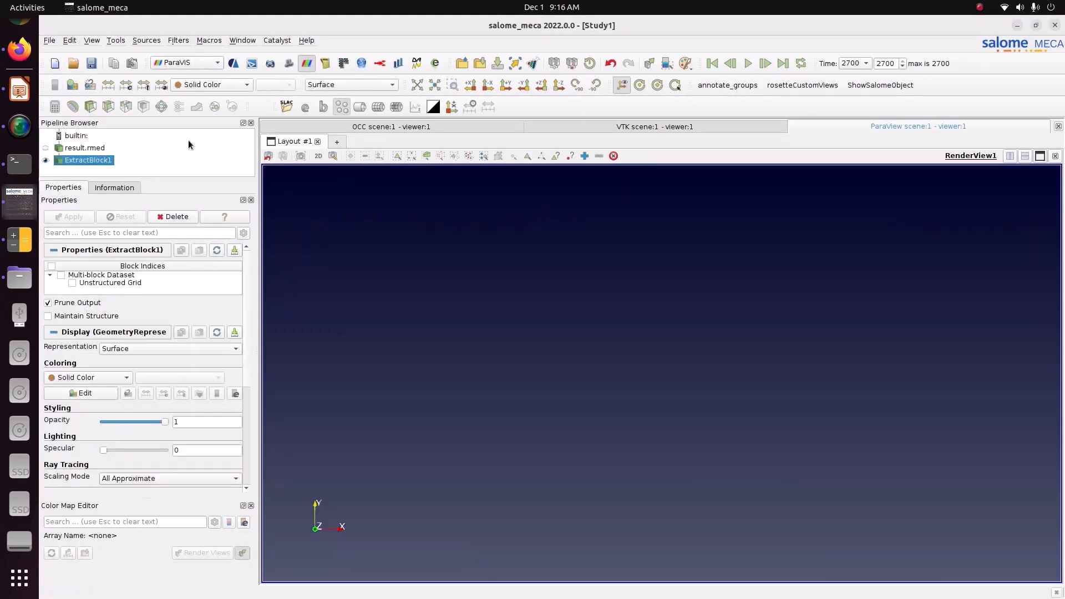
pyautogui.rightClick(102, 161)
pyautogui.click(284, 231)
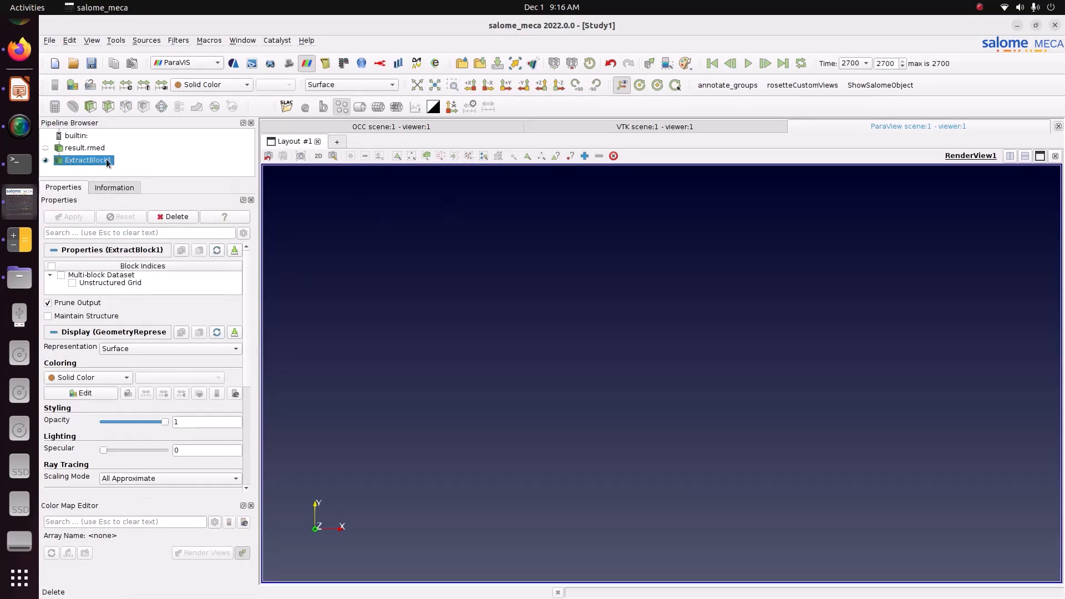
pyautogui.press('Delete')
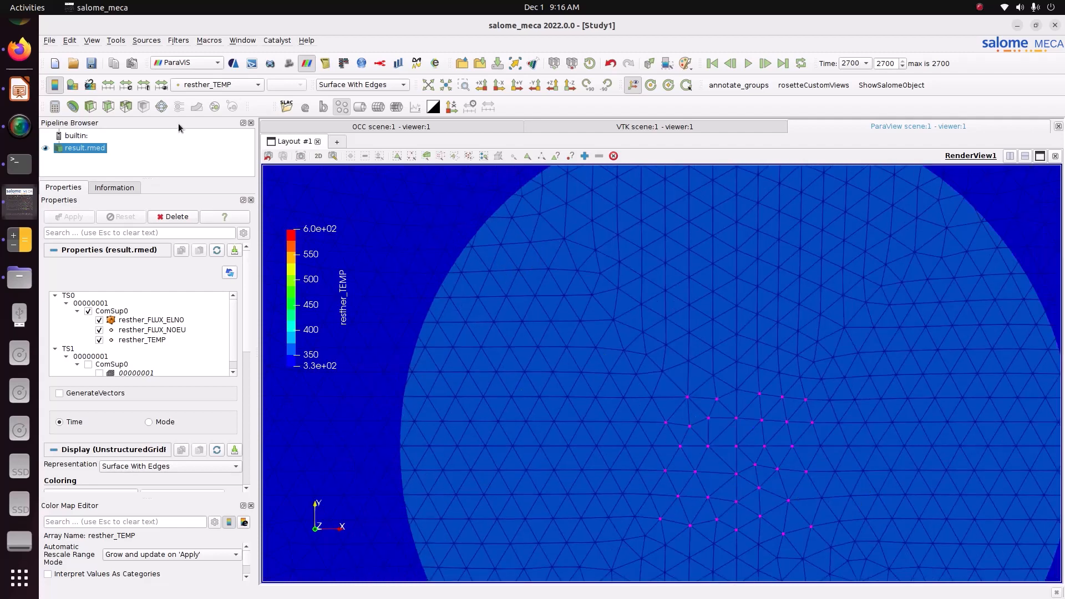
# Show the Statistics Inspector for result.rmed
pyautogui.click(178, 41)
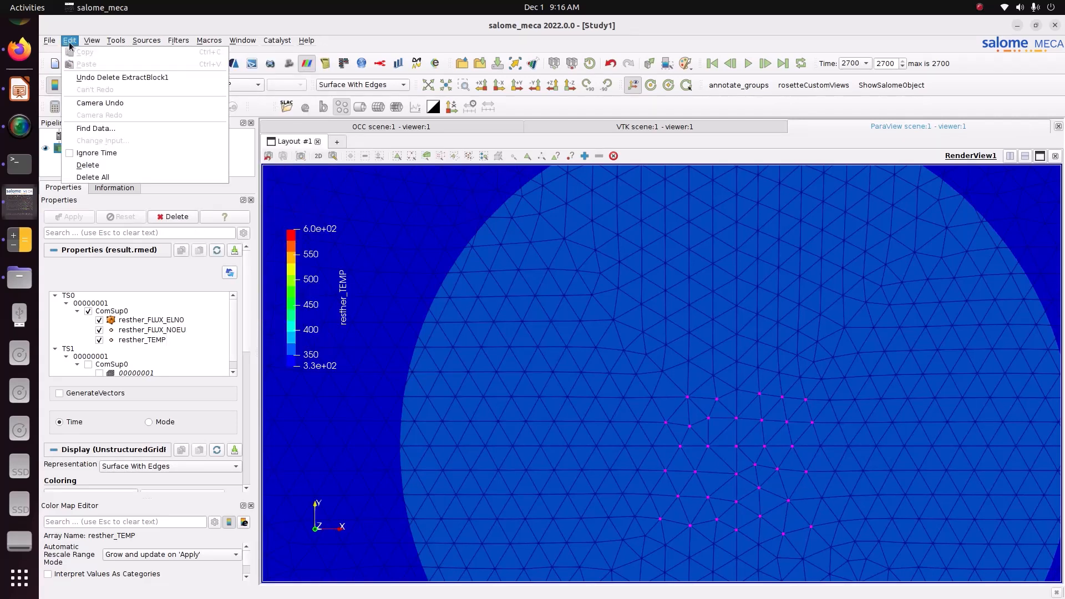
pyautogui.moveTo(94, 44)
pyautogui.moveTo(110, 65)
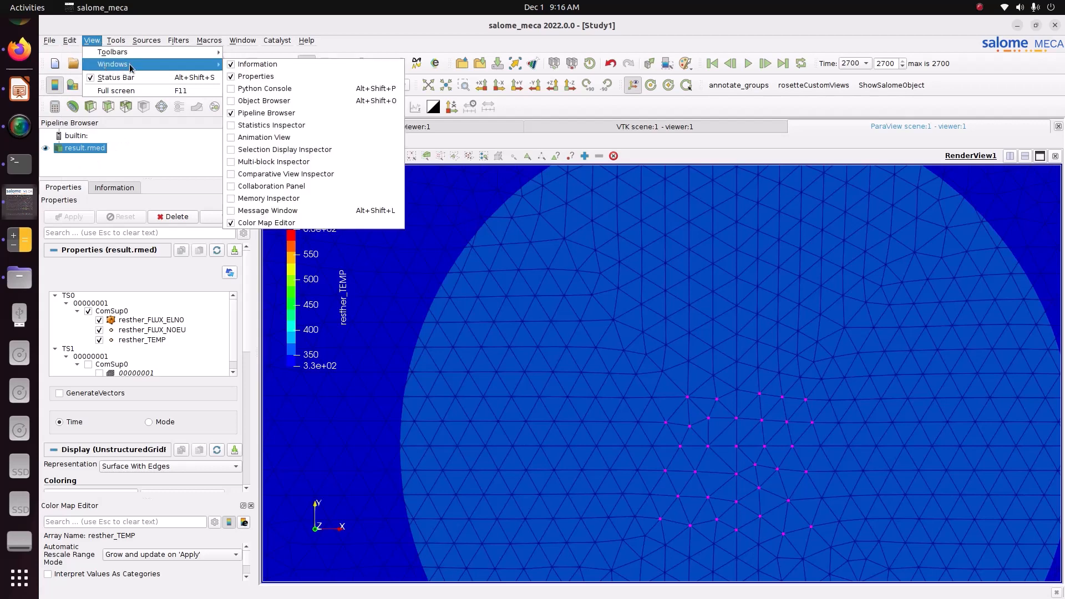
pyautogui.click(264, 126)
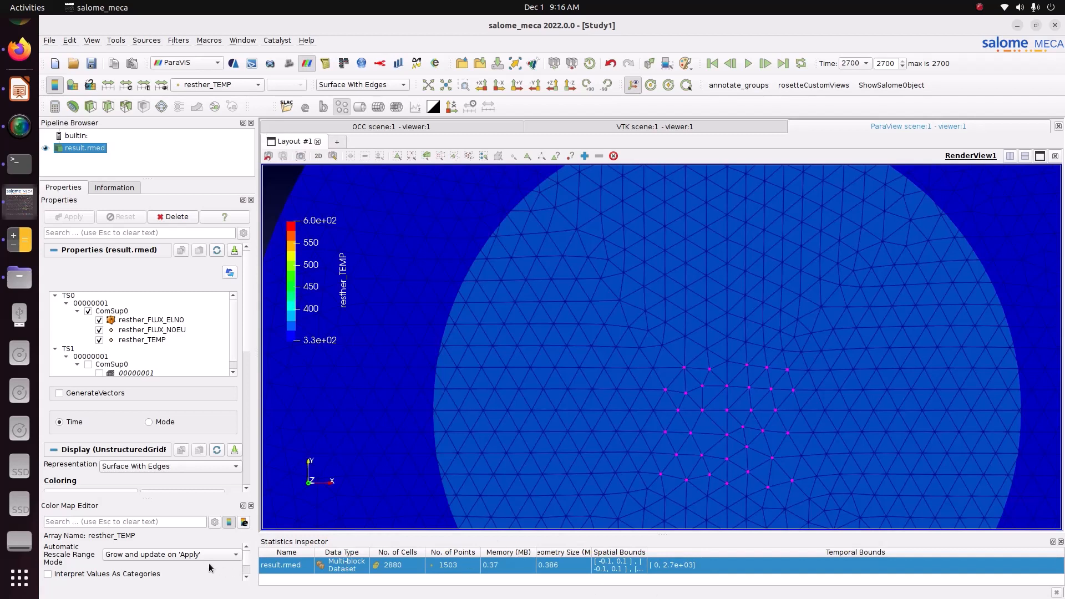
pyautogui.scroll(-5, 94, 449)
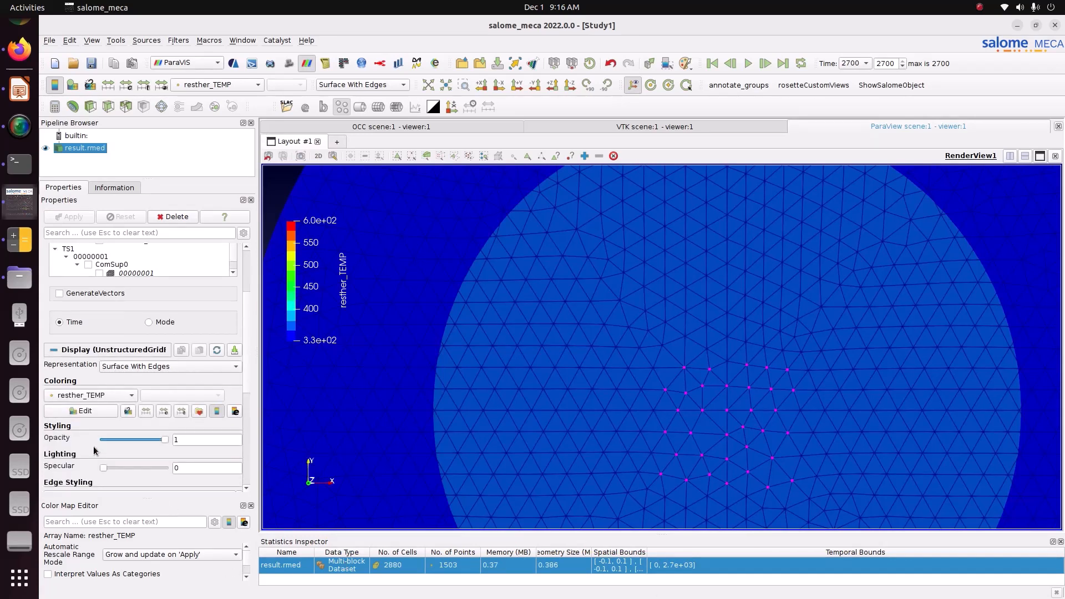
# Show the Selection Display Inspector and hide the Statistics Inspector
pyautogui.click(90, 41)
pyautogui.moveTo(98, 65)
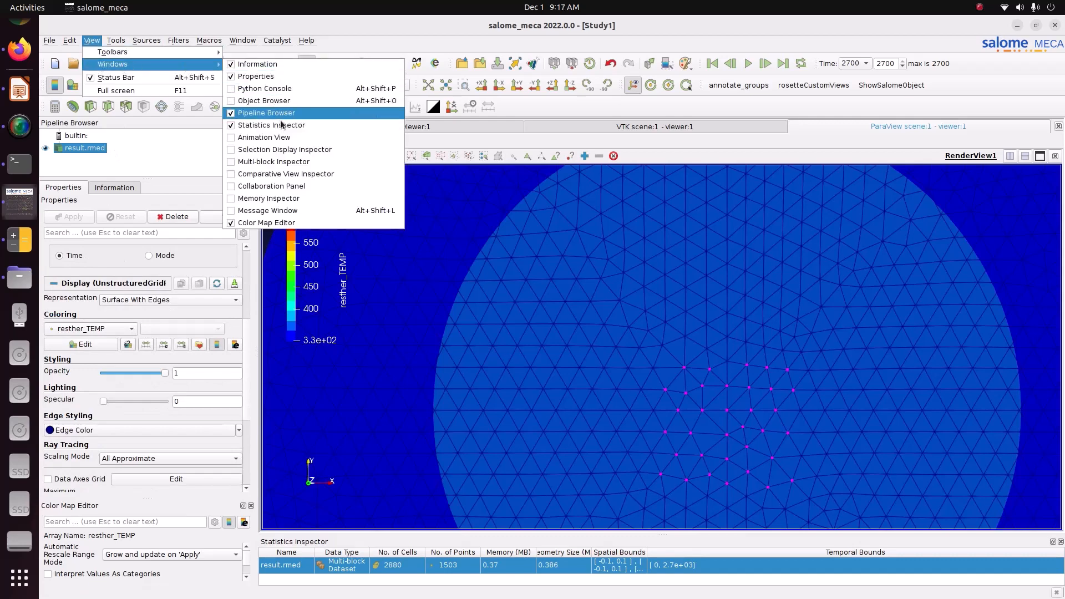
pyautogui.click(244, 150)
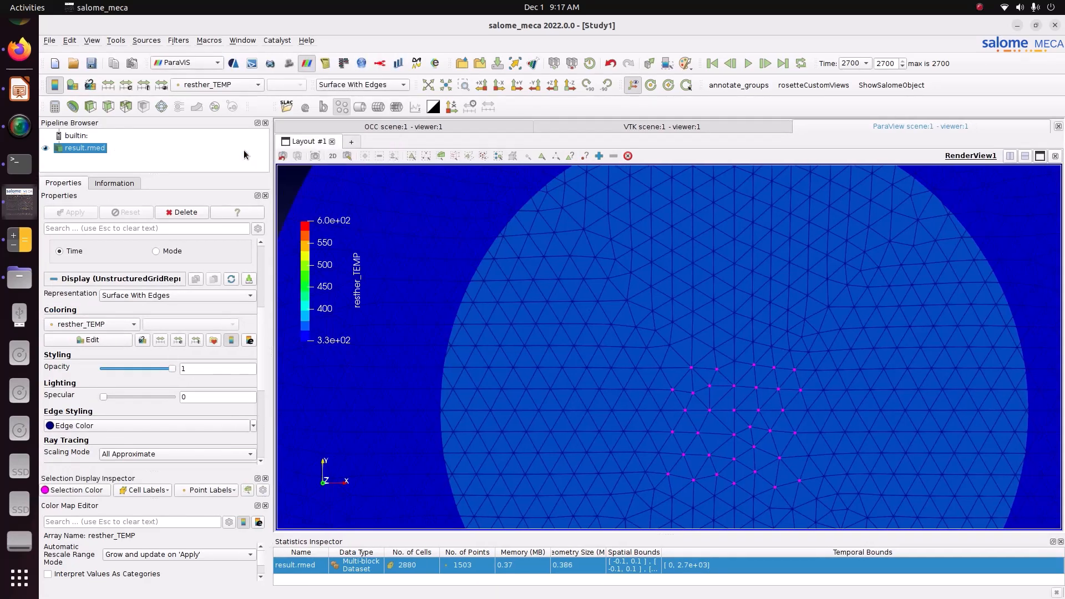
pyautogui.click(92, 40)
pyautogui.moveTo(112, 64)
pyautogui.click(266, 125)
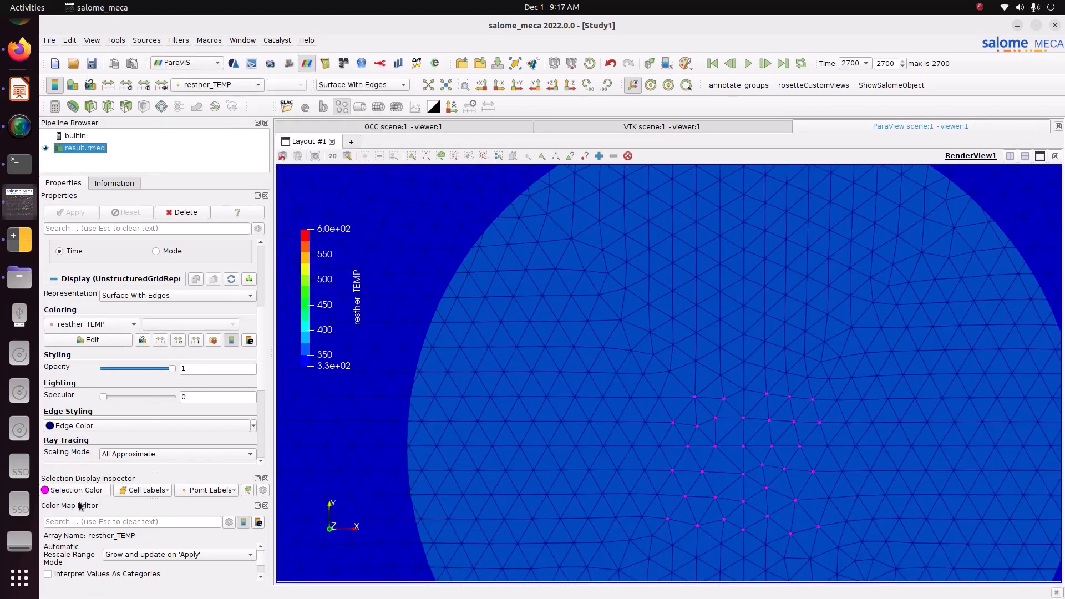
# Label the selected mesh points with their resther_TEMP values
pyautogui.click(210, 490)
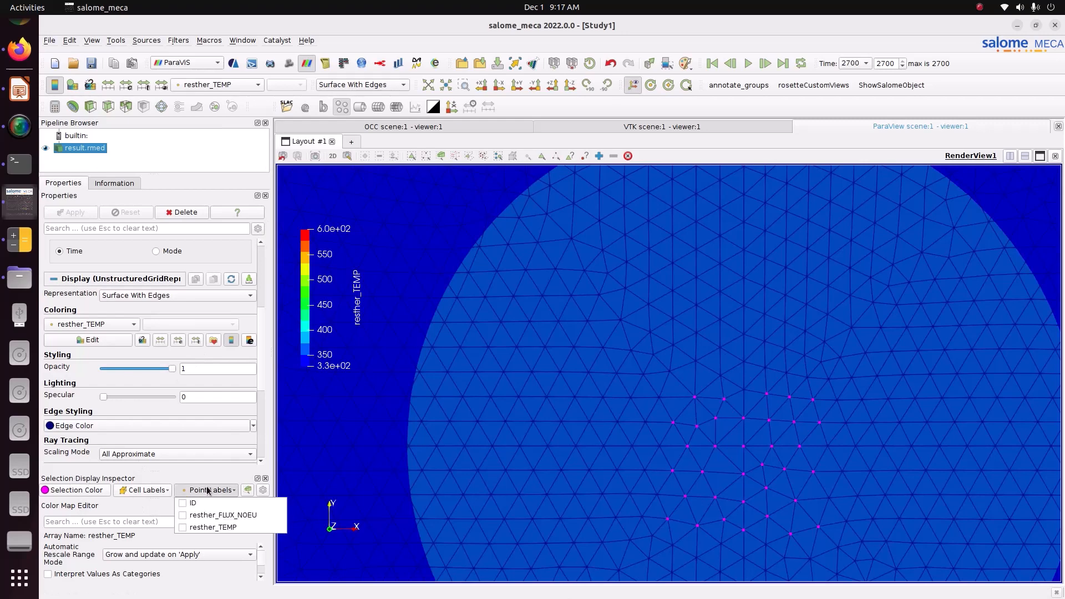
pyautogui.click(204, 527)
pyautogui.scroll(3, 661, 475)
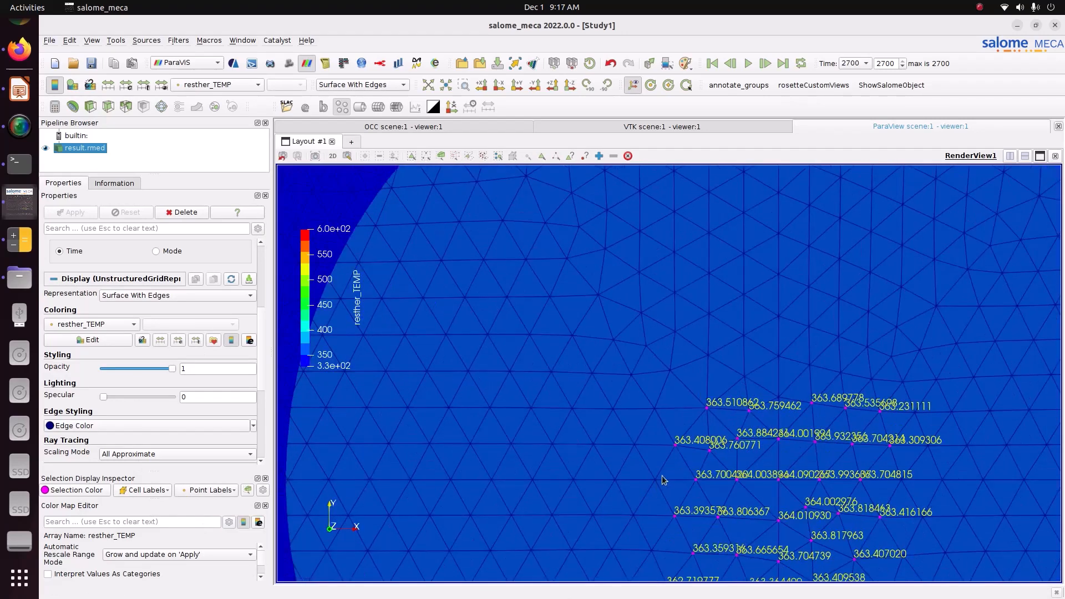
# Examine the temperature labels of the selected mesh points around the disc's centre
pyautogui.scroll(4, 661, 475)
pyautogui.scroll(-5, 561, 275)
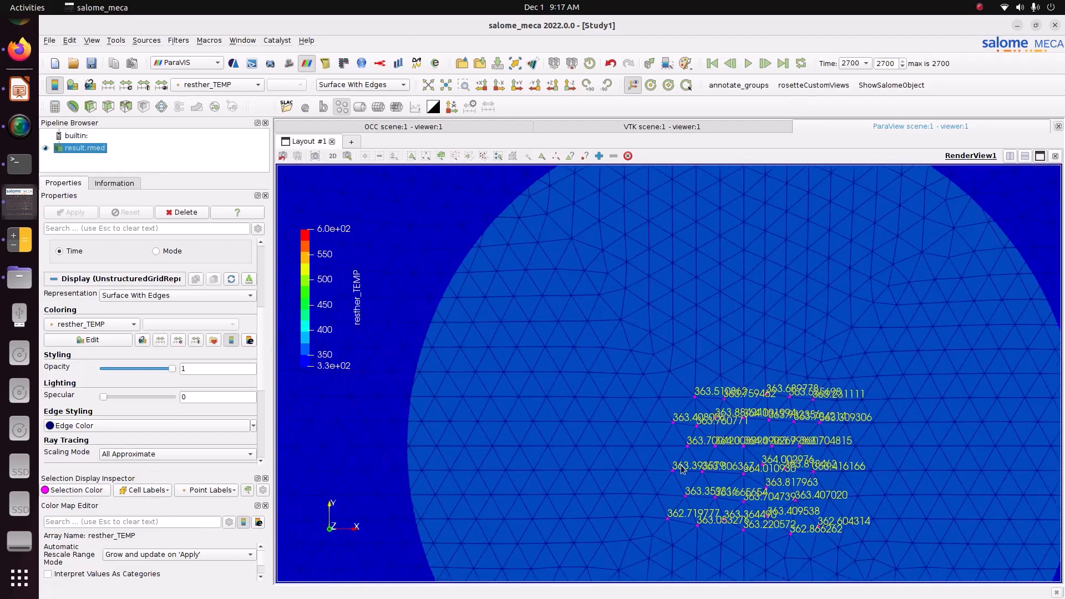
pyautogui.scroll(3, 533, 311)
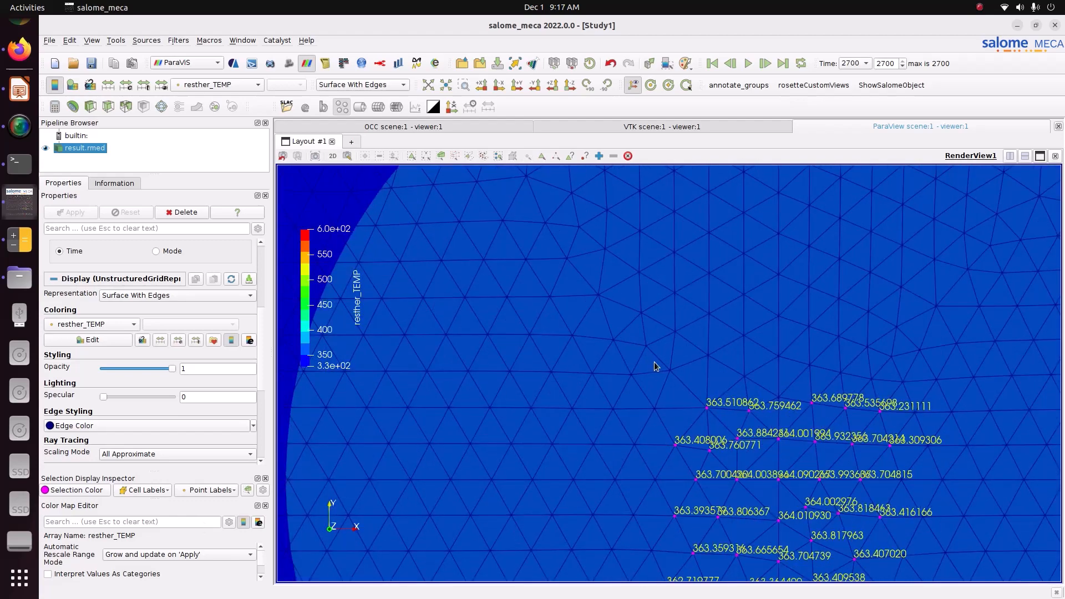
pyautogui.moveTo(656, 362); pyautogui.dragTo(610, 299, button='right')
pyautogui.moveTo(657, 345); pyautogui.dragTo(484, 132)
pyautogui.scroll(7, 560, 258)
pyautogui.scroll(-5, 703, 370)
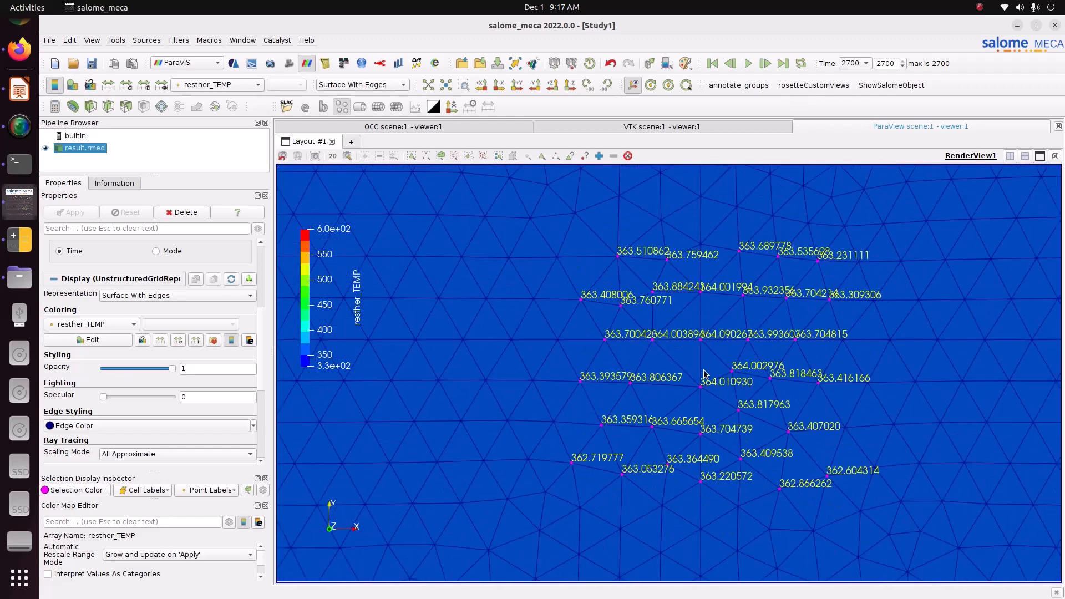
pyautogui.scroll(-5, 703, 372)
pyautogui.scroll(9, 704, 373)
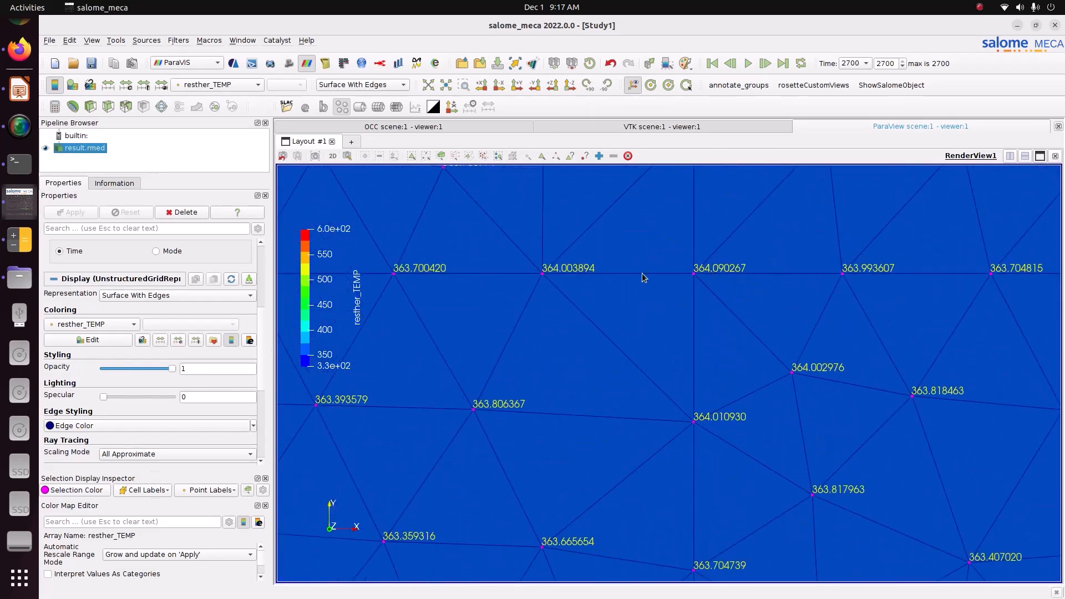
pyautogui.scroll(-1, 740, 285)
pyautogui.scroll(-4, 695, 306)
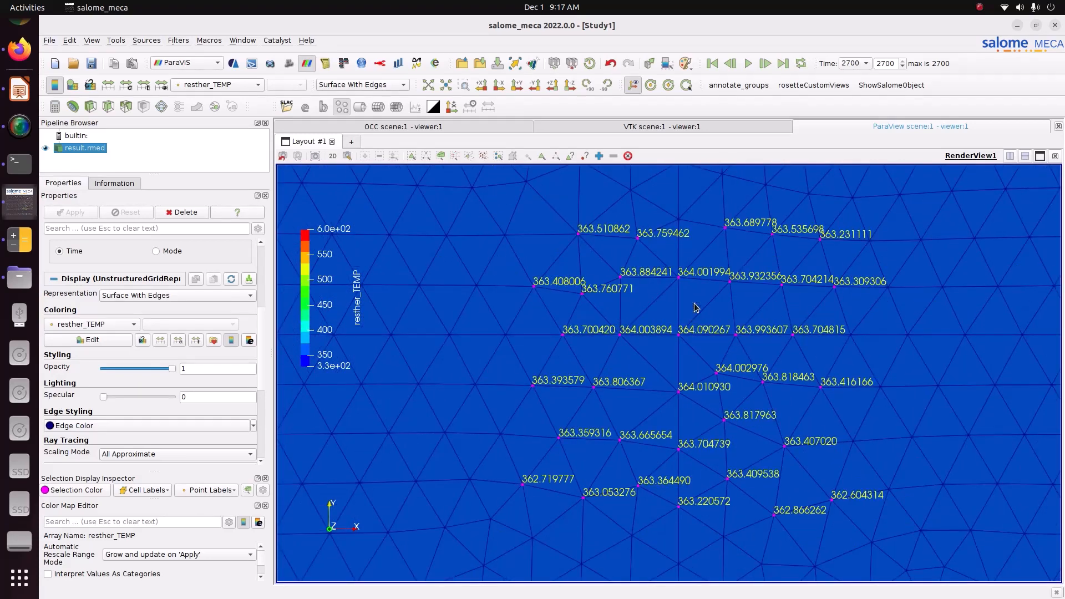
pyautogui.scroll(3, 695, 308)
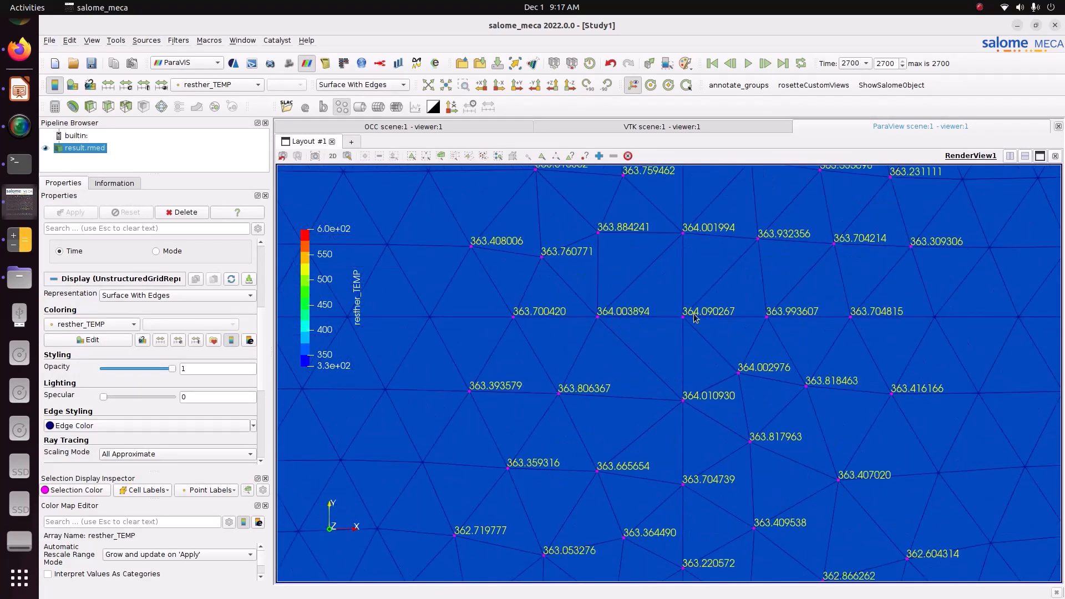
pyautogui.click(450, 157)
pyautogui.click(458, 157)
pyautogui.scroll(3, 702, 406)
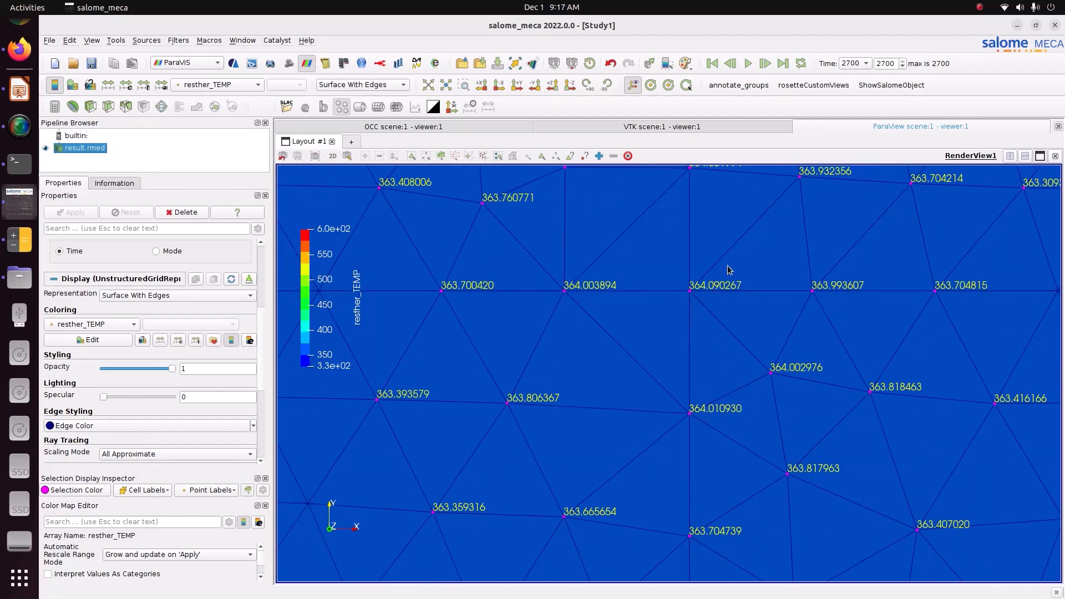
pyautogui.scroll(-2, 700, 300)
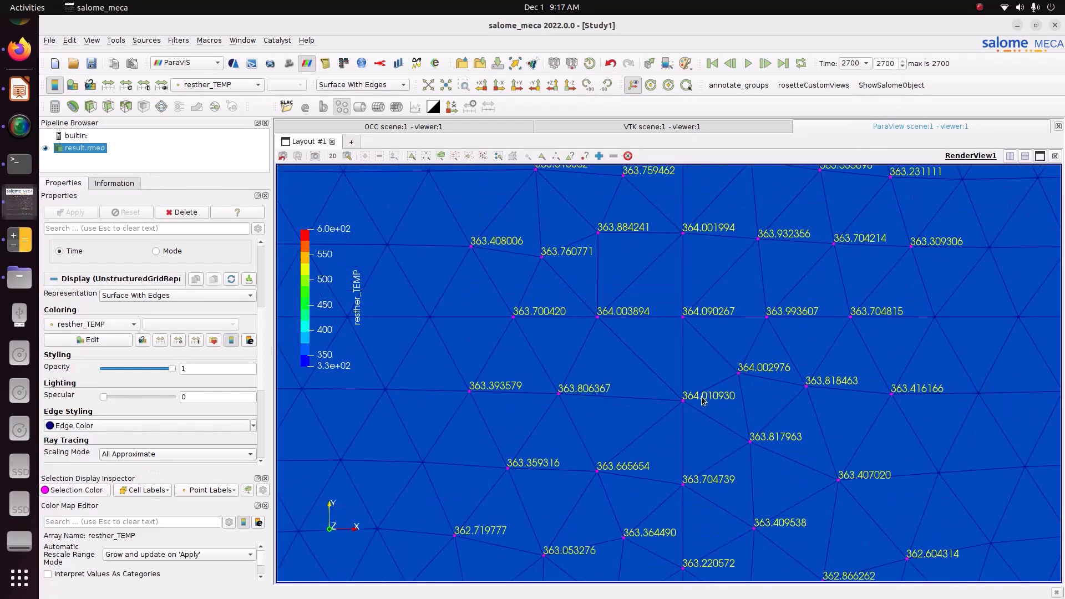
# Clear the point selection and try to reselect the mesh points at the disc's centre with Select Points On
pyautogui.click(628, 156)
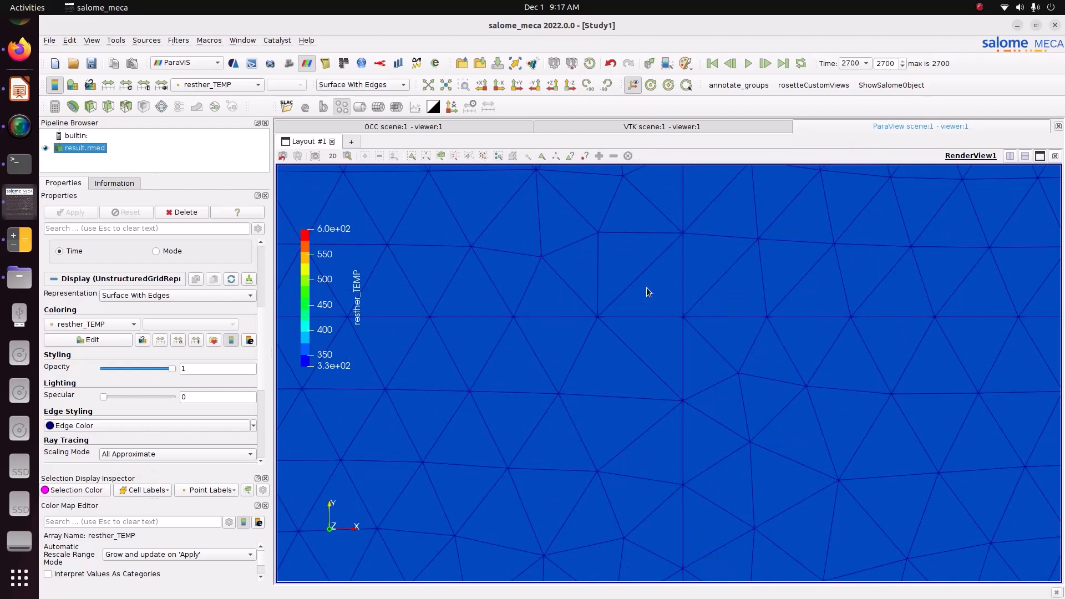
pyautogui.click(217, 489)
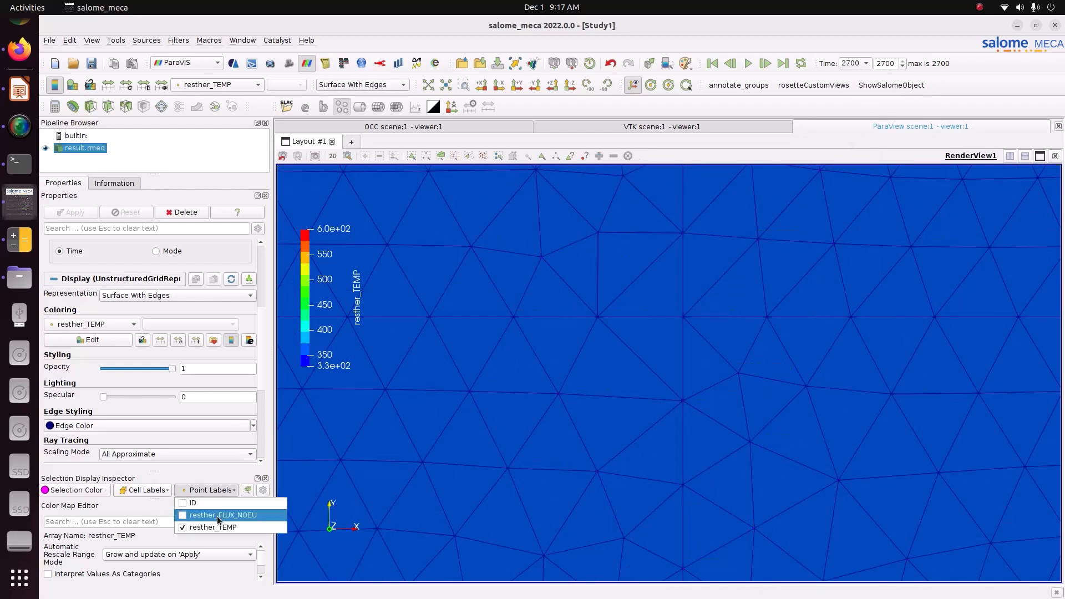
pyautogui.click(211, 516)
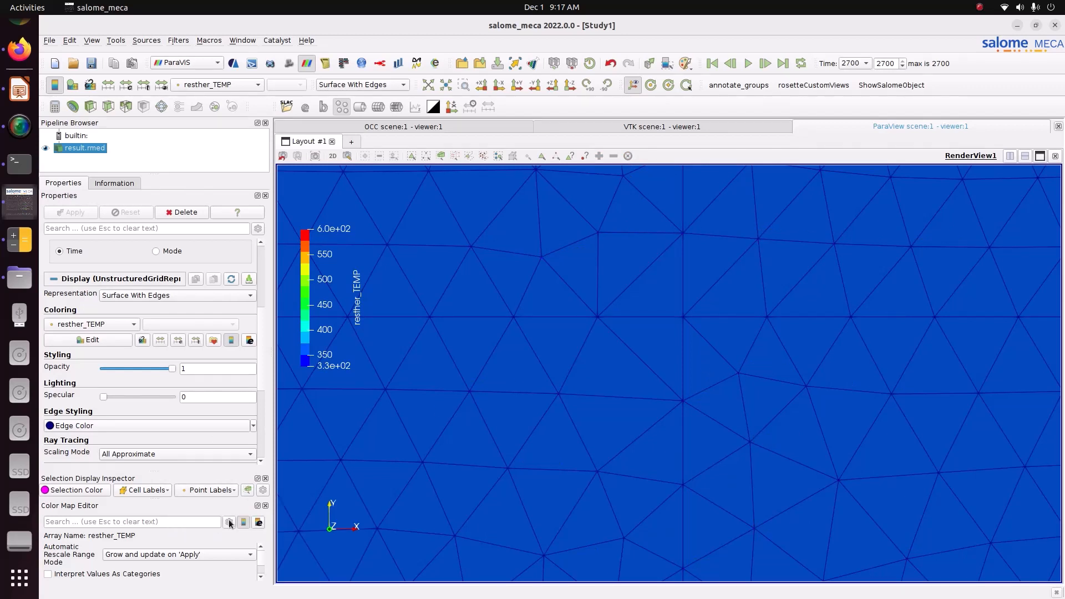
pyautogui.click(427, 156)
pyautogui.moveTo(659, 299); pyautogui.dragTo(723, 353)
pyautogui.scroll(-10, 723, 354)
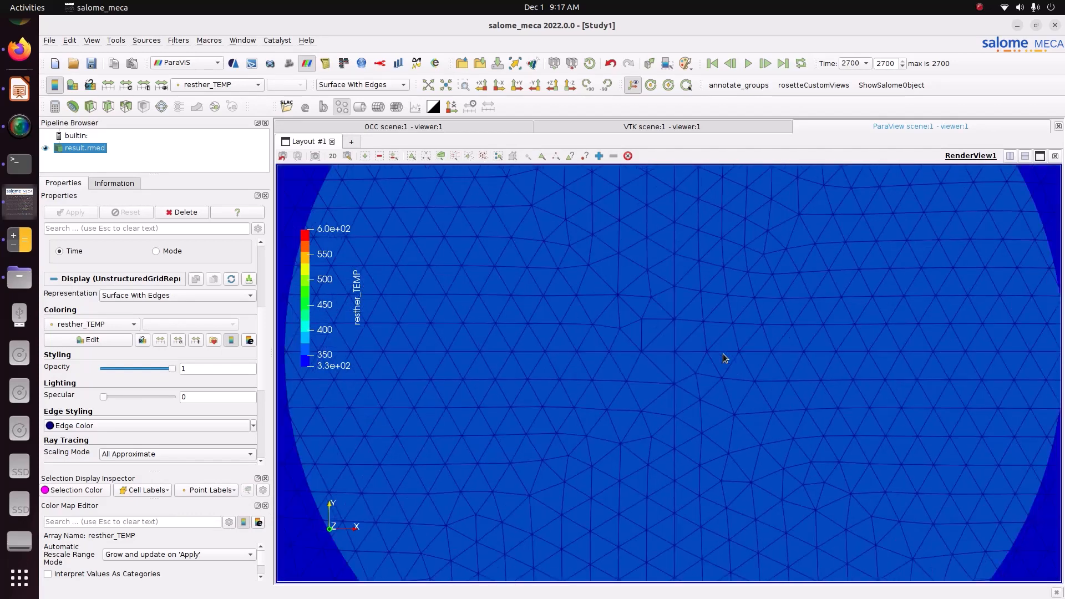
pyautogui.scroll(10, 723, 354)
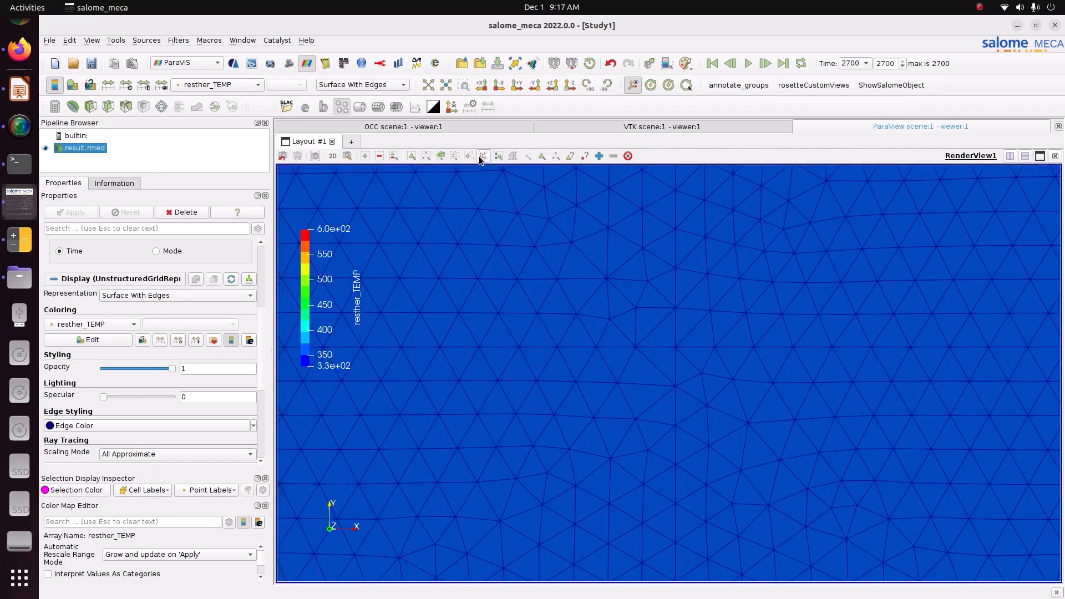
# Select two mesh points at the disc's centre with Select Points Through, and clear the selection
pyautogui.click(454, 156)
pyautogui.moveTo(658, 337); pyautogui.dragTo(707, 380)
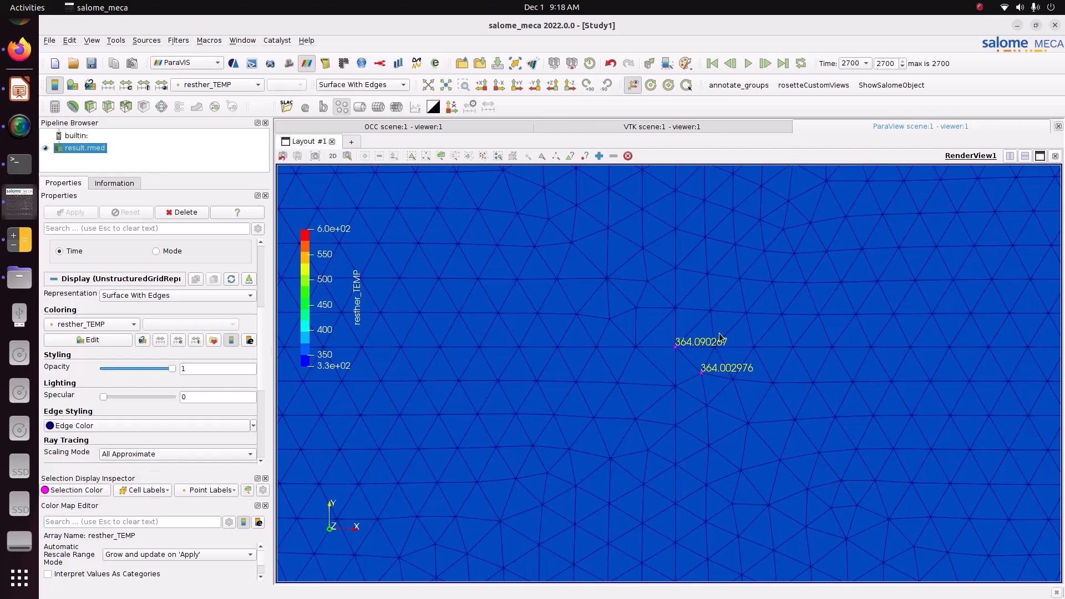
pyautogui.scroll(-5, 719, 332)
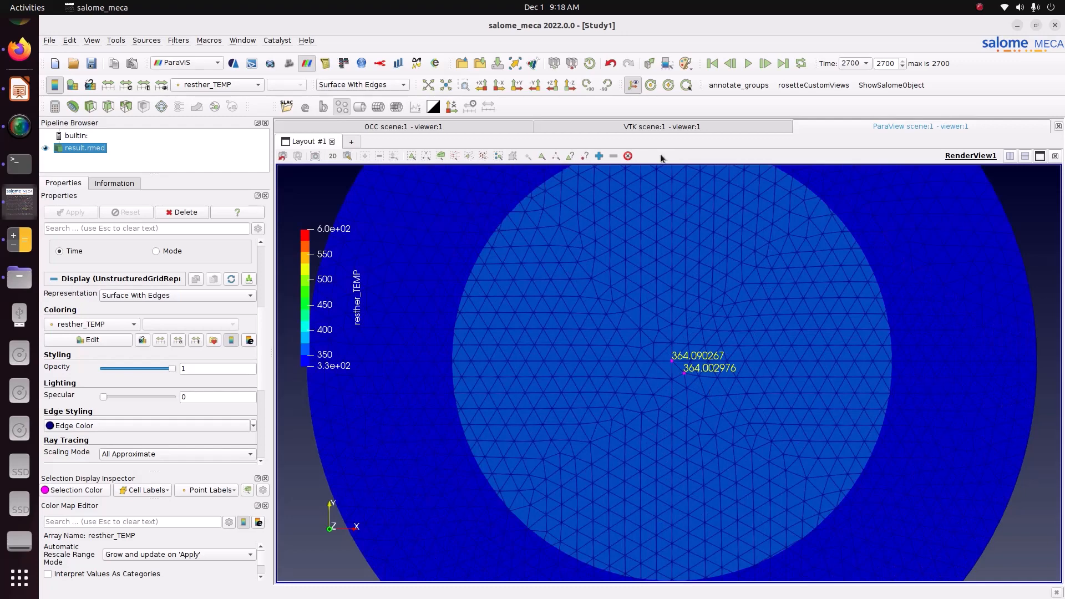
pyautogui.click(629, 156)
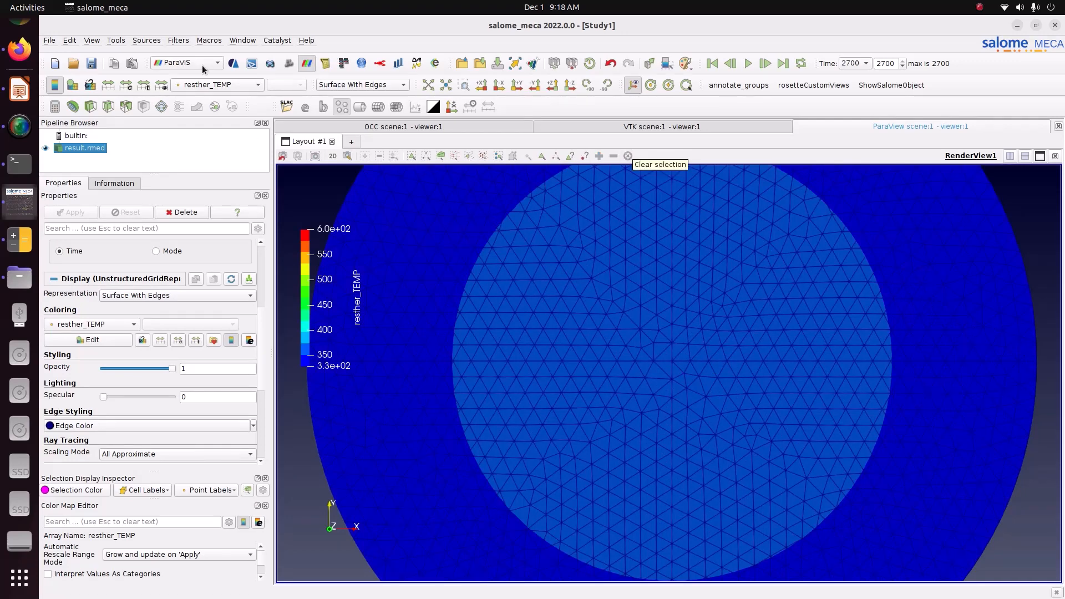
# Search the filters for "plot" and add the Plot Data Over Time filter to result.rmed
pyautogui.click(181, 40)
pyautogui.click(183, 51)
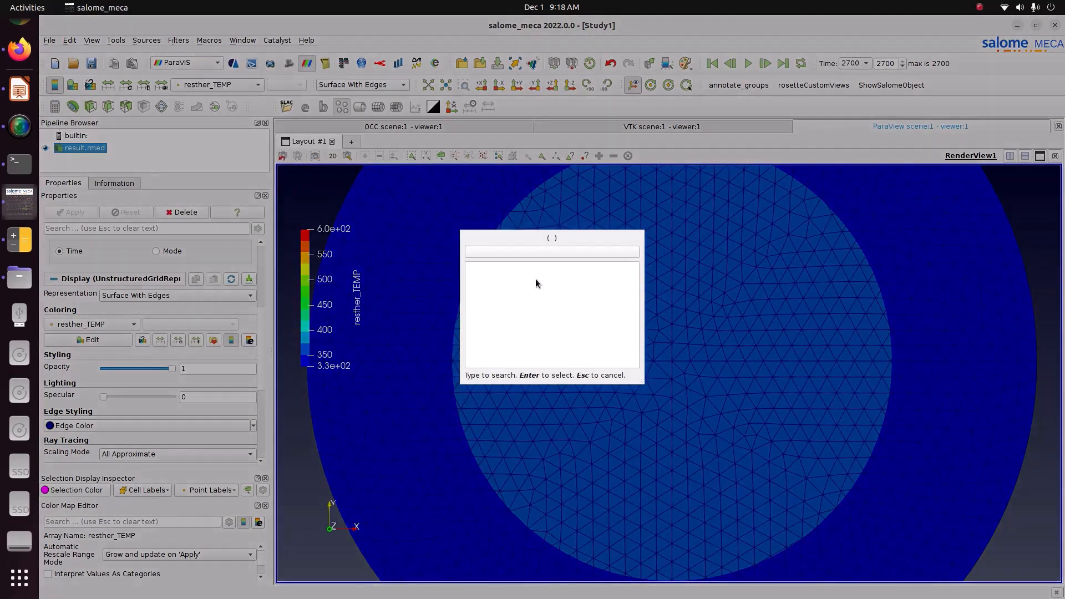
pyautogui.write('ploi')
pyautogui.press('BackSpace')
pyautogui.press('BackSpace')
pyautogui.write('plo')
pyautogui.press('BackSpace')
pyautogui.press('BackSpace')
pyautogui.press('BackSpace')
pyautogui.press('BackSpace')
pyautogui.press('BackSpace')
pyautogui.write('plo')
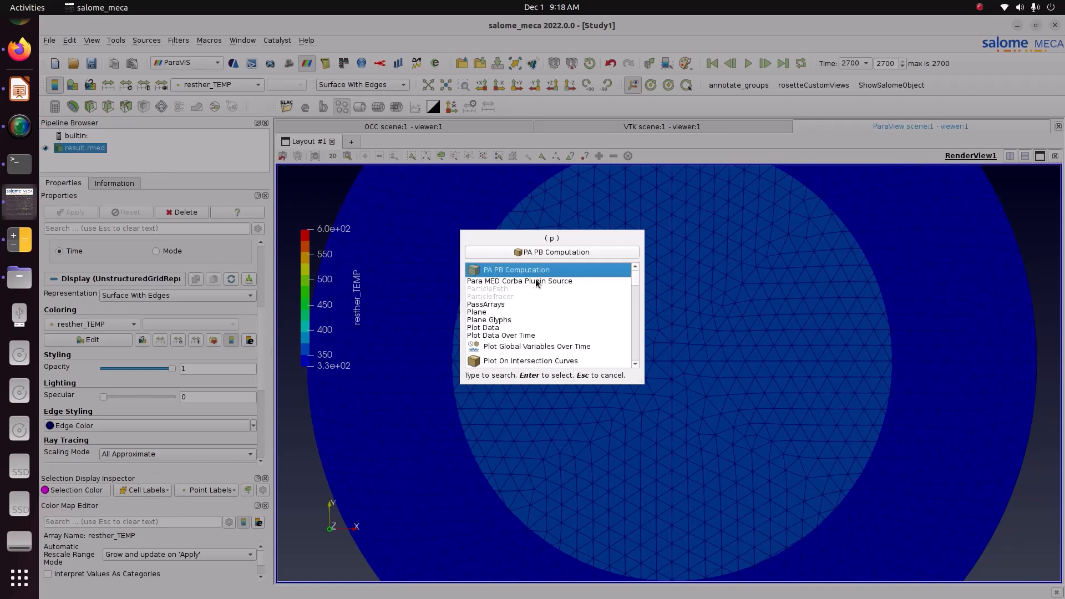
pyautogui.write('t')
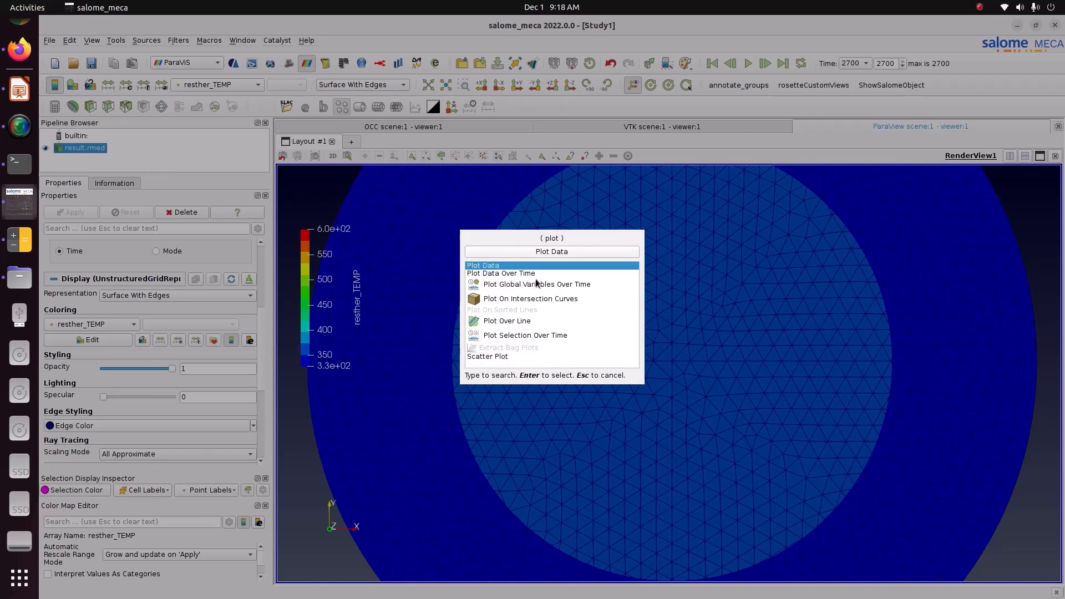
pyautogui.press('Down')
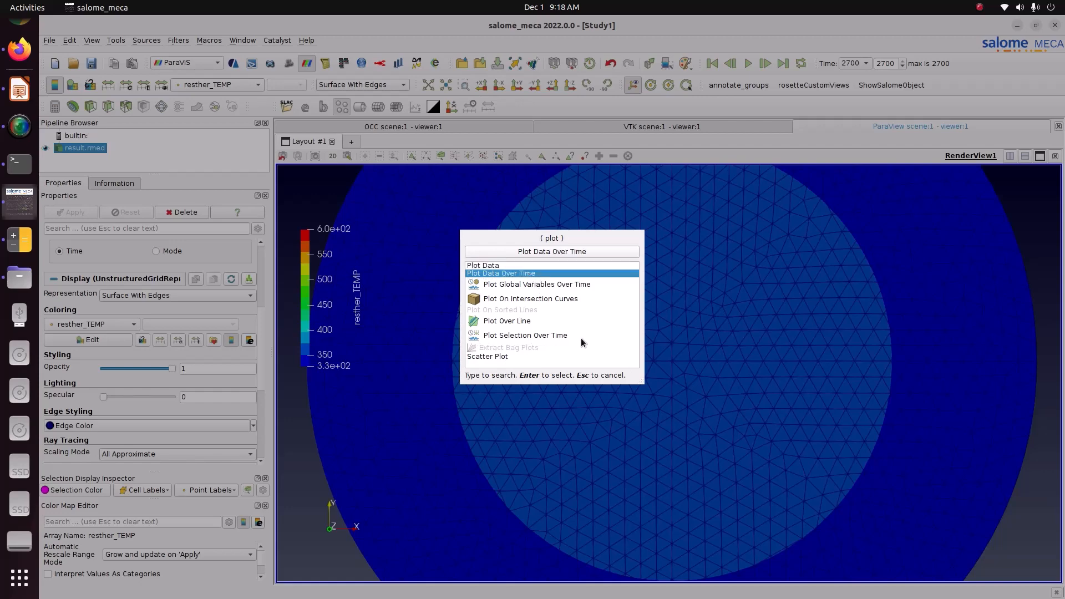
pyautogui.press('Return')
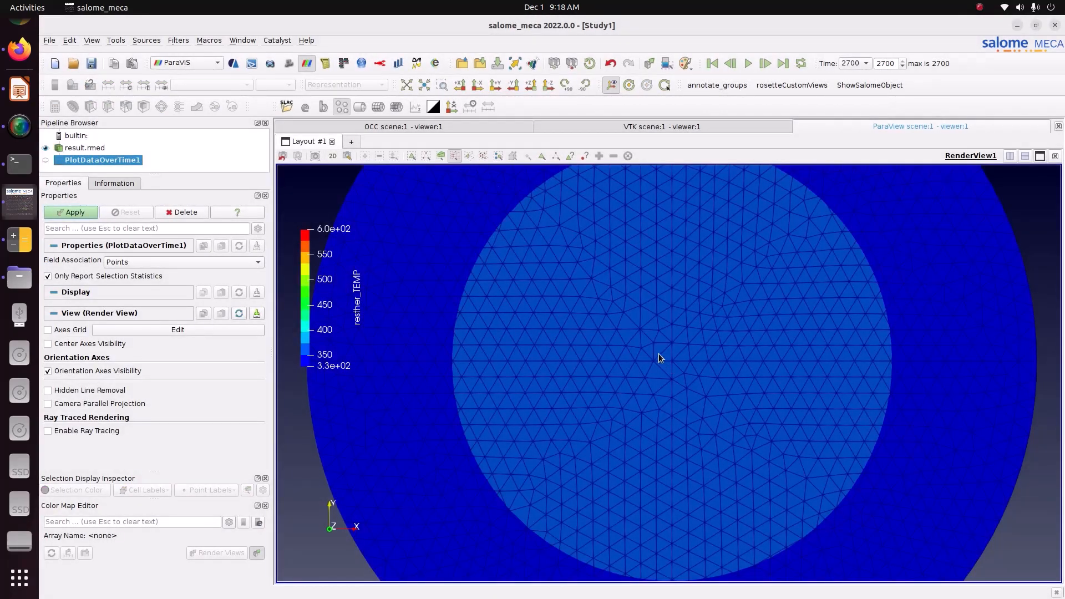
# Select the two mesh points at the disc's centre in the render view and apply the Plot Data Over Time filter
pyautogui.moveTo(690, 375); pyautogui.dragTo(690, 375)
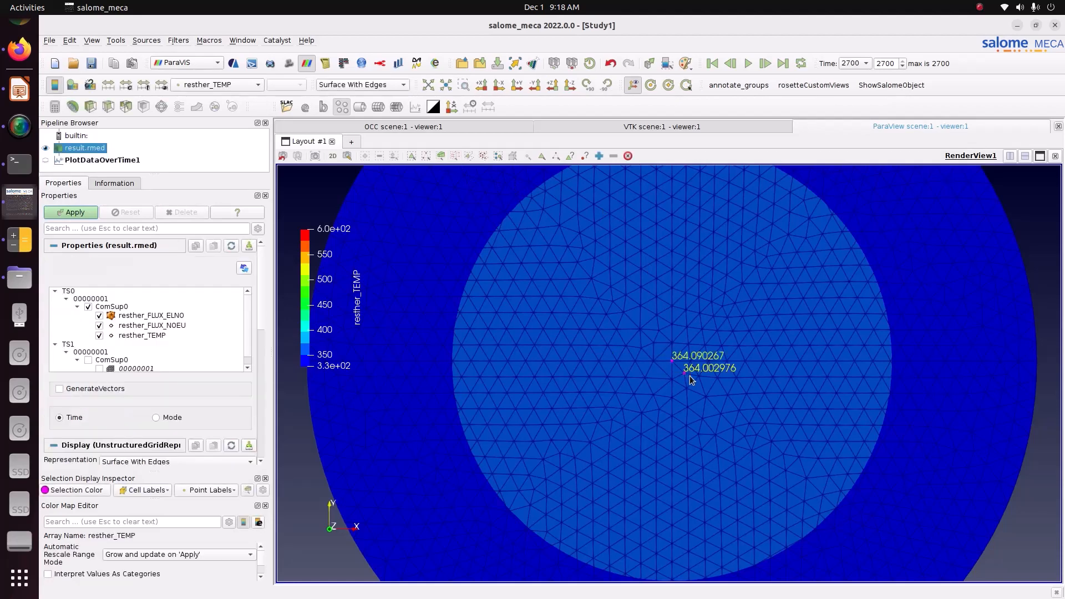
pyautogui.click(73, 213)
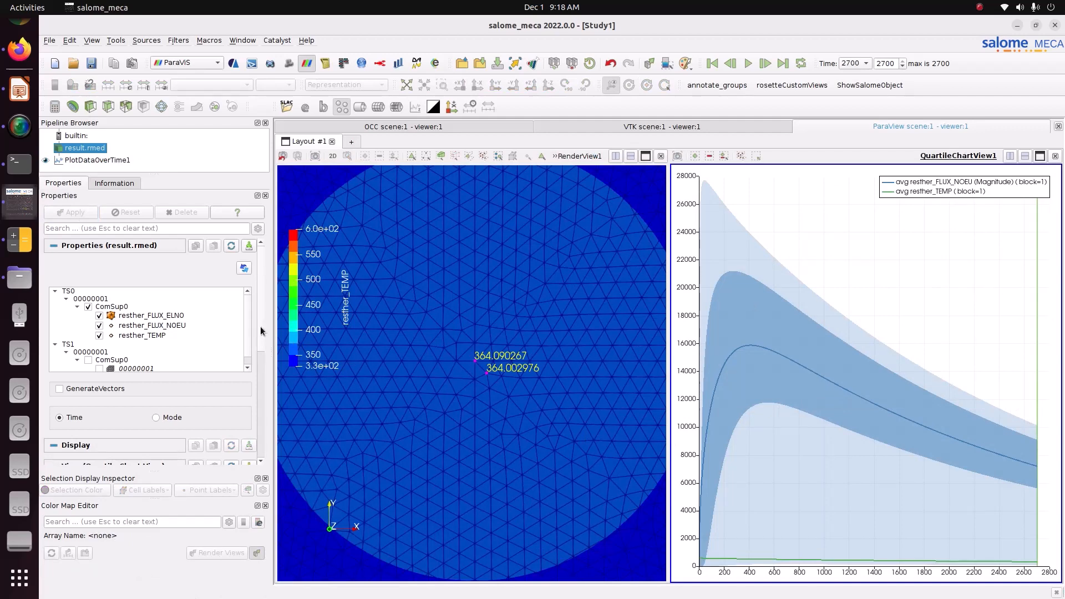
# Plot only the resther_TEMP (block=1) series of PlotDataOverTime1, keeping Time as the X array
pyautogui.click(81, 160)
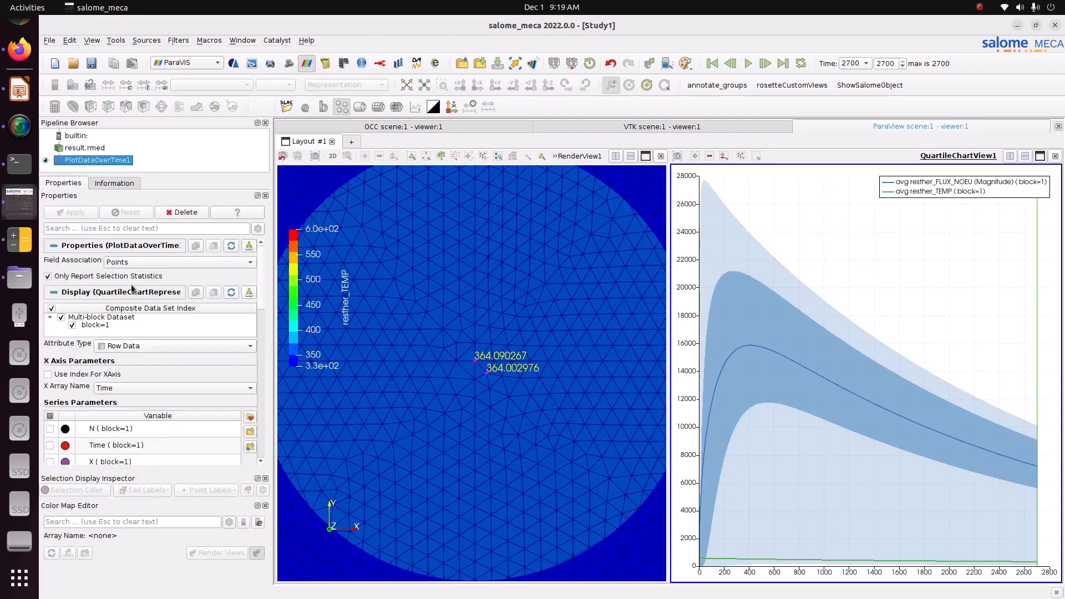
pyautogui.click(122, 387)
pyautogui.click(152, 579)
pyautogui.click(50, 416)
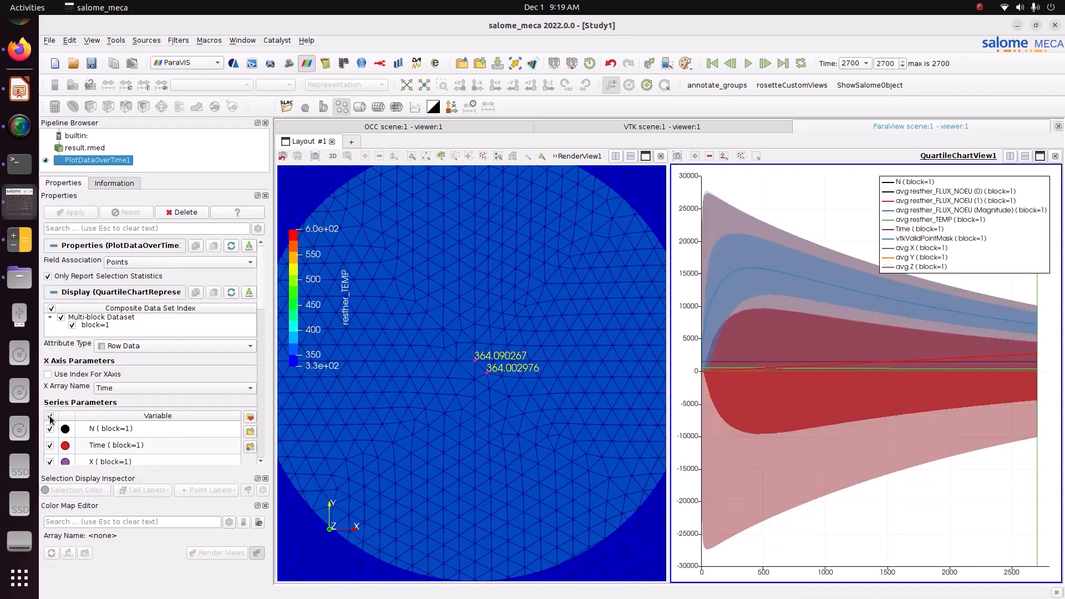
pyautogui.click(50, 416)
pyautogui.moveTo(258, 302); pyautogui.dragTo(260, 371)
pyautogui.click(50, 324)
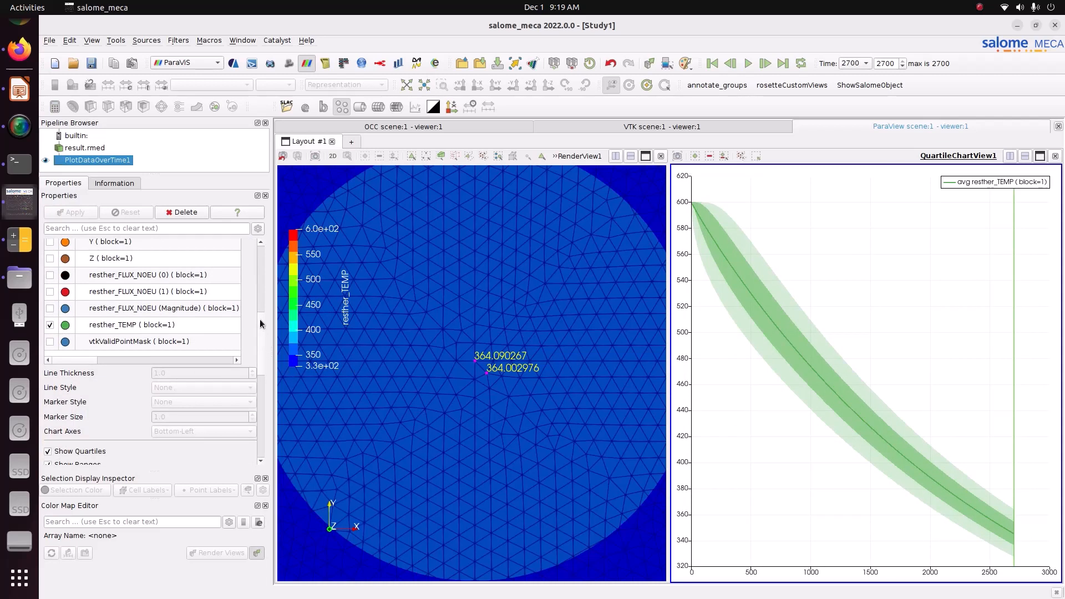
# Turn off quartiles, ranges and average for the plotted temperature series, showing only its maximum curve
pyautogui.moveTo(260, 324); pyautogui.dragTo(261, 357)
pyautogui.click(79, 314)
pyautogui.click(79, 327)
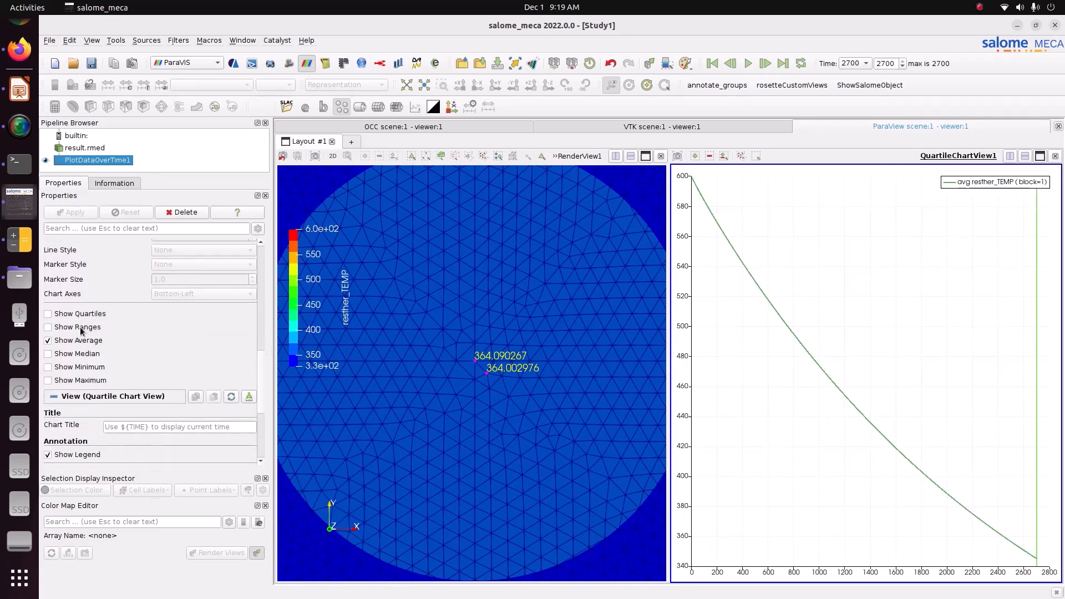
pyautogui.moveTo(1039, 561)
pyautogui.click(69, 345)
pyautogui.click(73, 382)
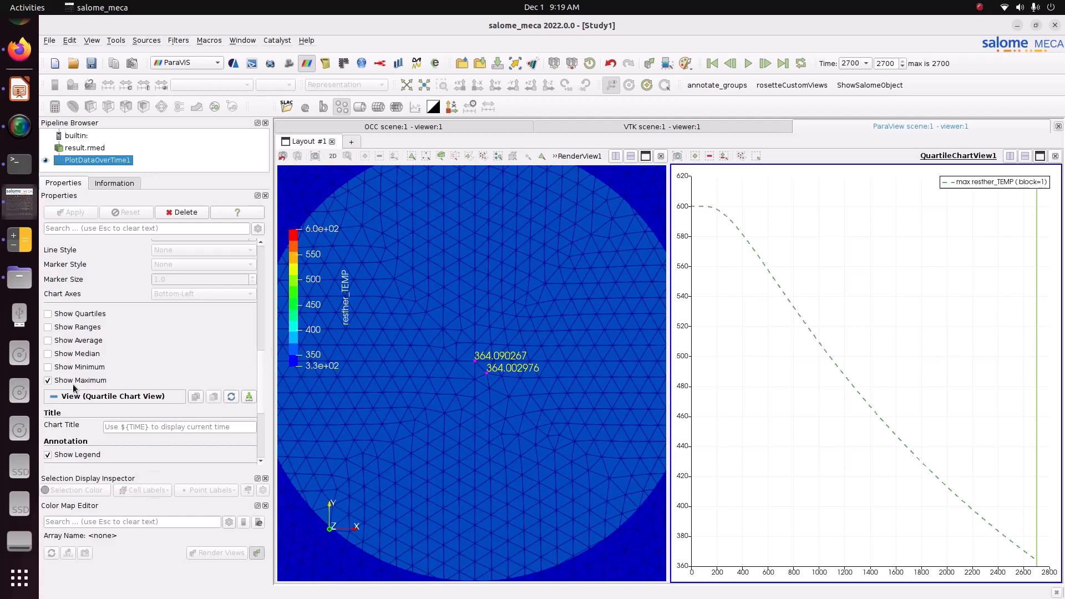
# Play the transient cooling animation to watch the centre temperatures, pause it, and jump to the last time step
pyautogui.moveTo(1037, 562)
pyautogui.click(748, 64)
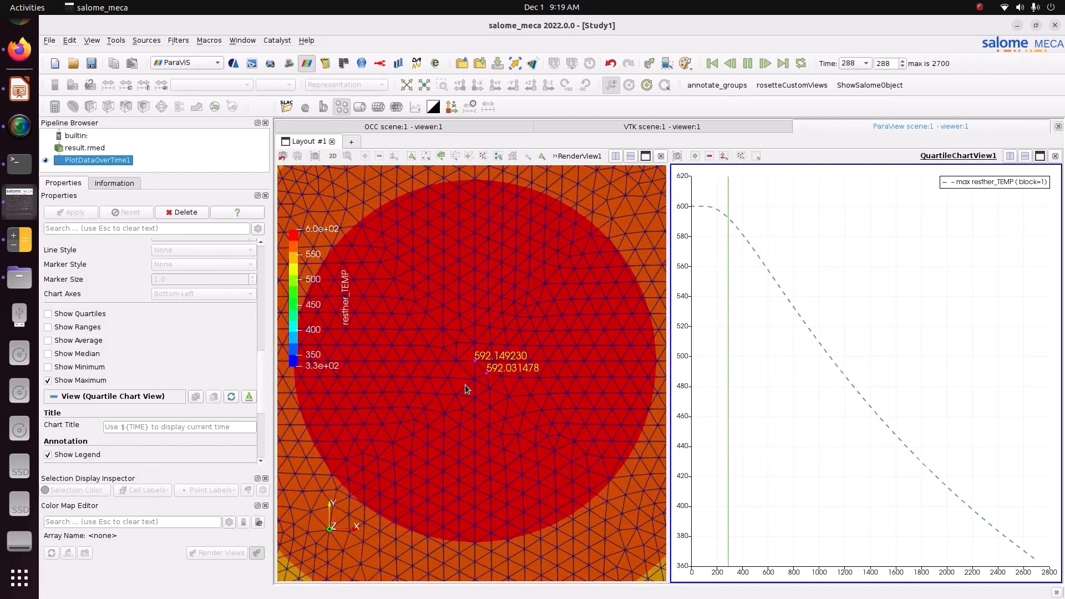
pyautogui.click(848, 65)
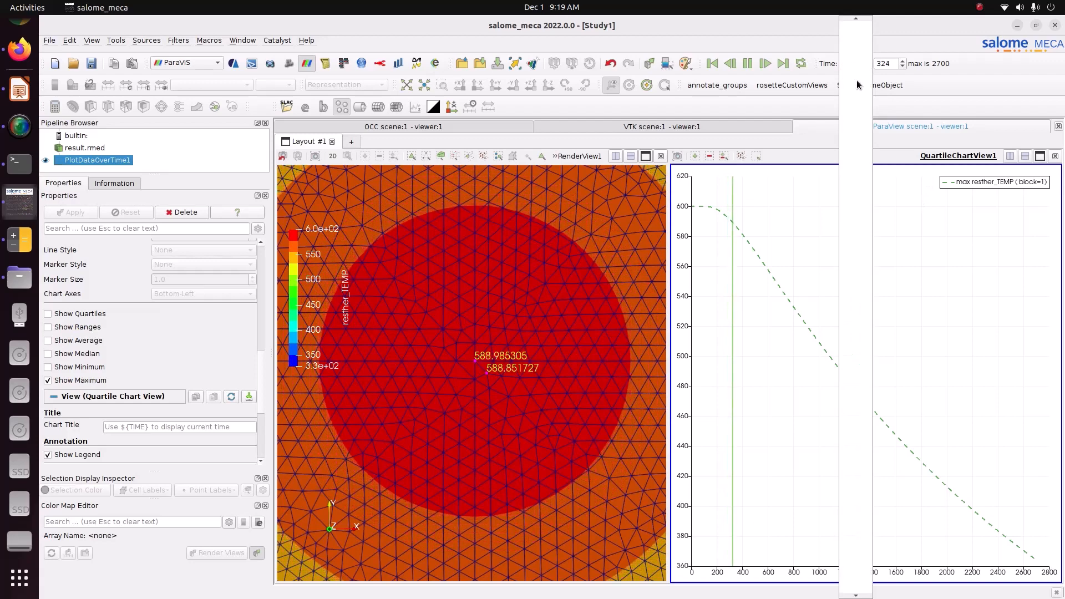
pyautogui.click(921, 81)
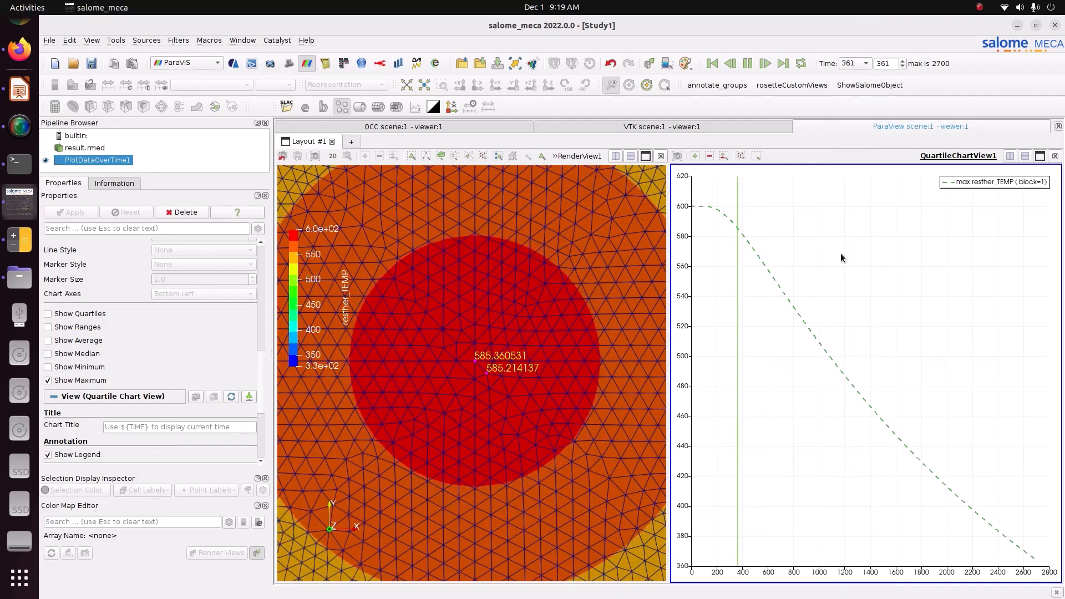
pyautogui.click(747, 63)
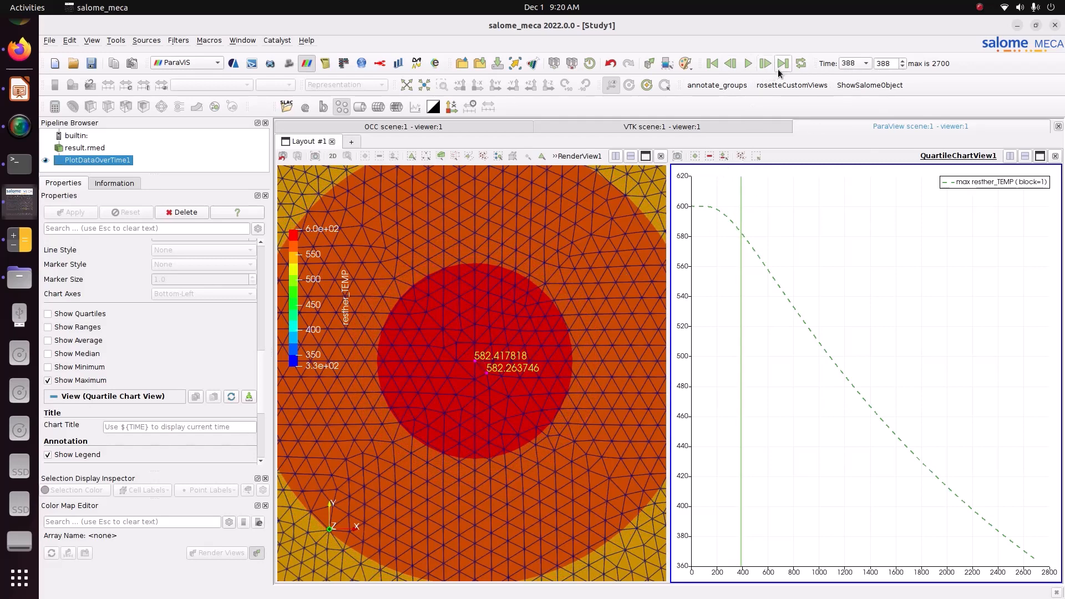
pyautogui.click(780, 66)
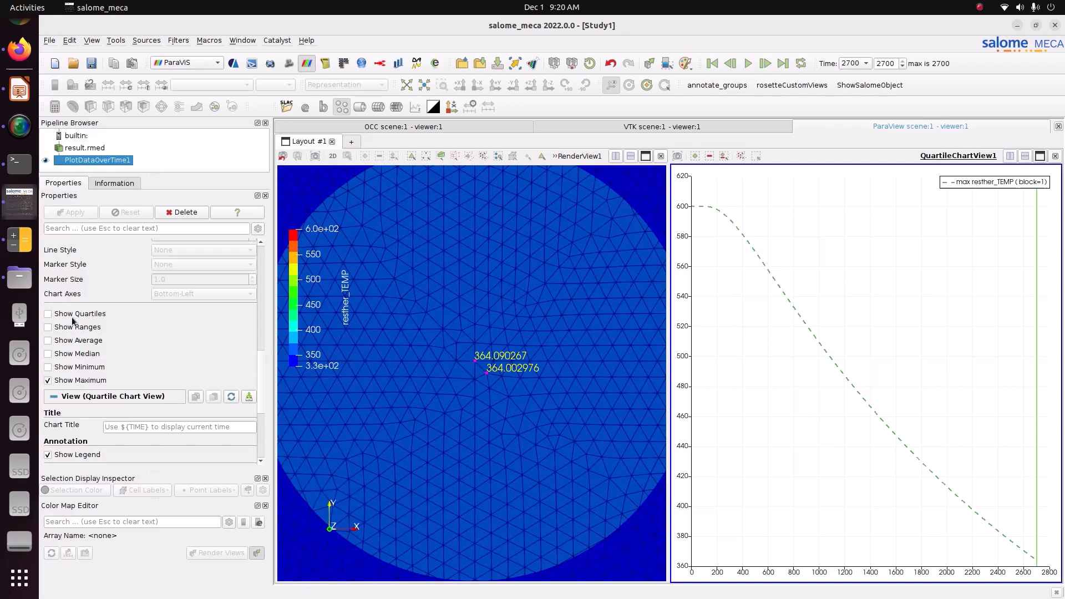
# Compare the simulated centre temperature with the reference answer and problem statement in the tutorial_1.pptx slides in LibreOffice Impress, and return to salome_meca
pyautogui.click(20, 89)
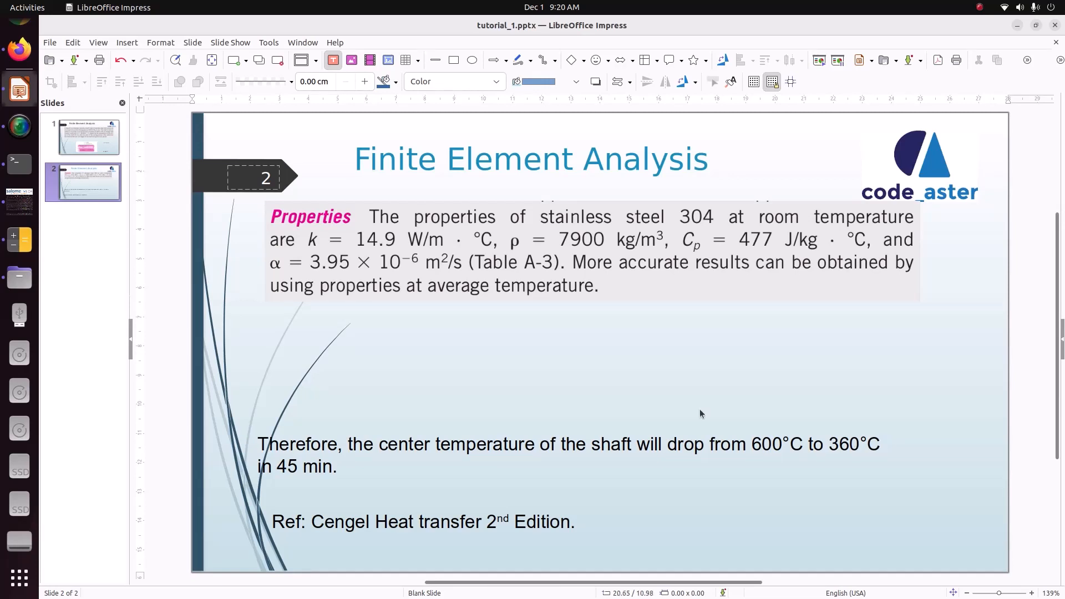
pyautogui.click(19, 202)
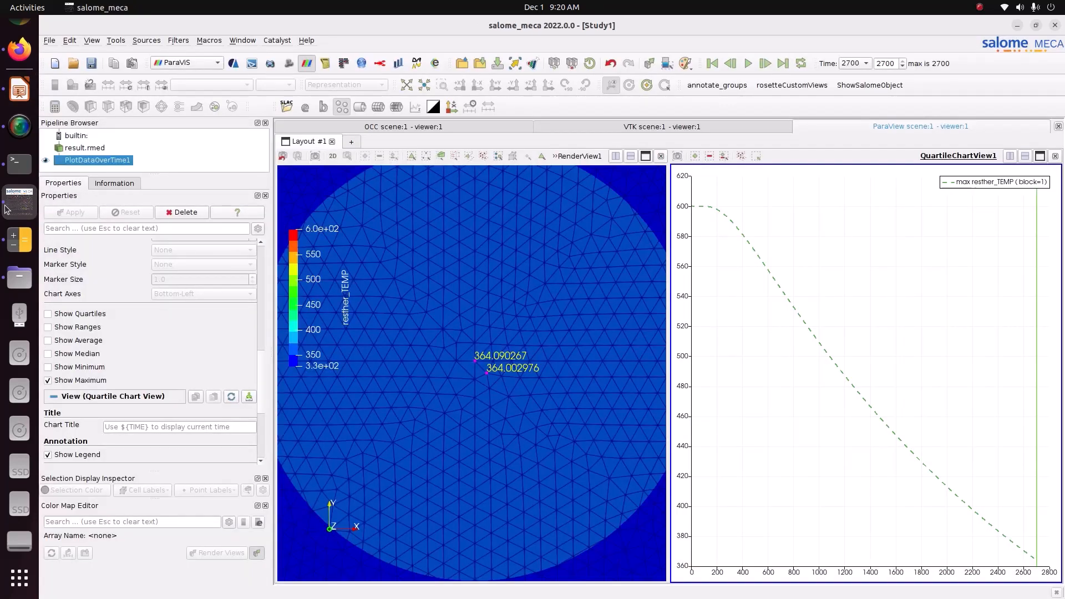
pyautogui.click(18, 89)
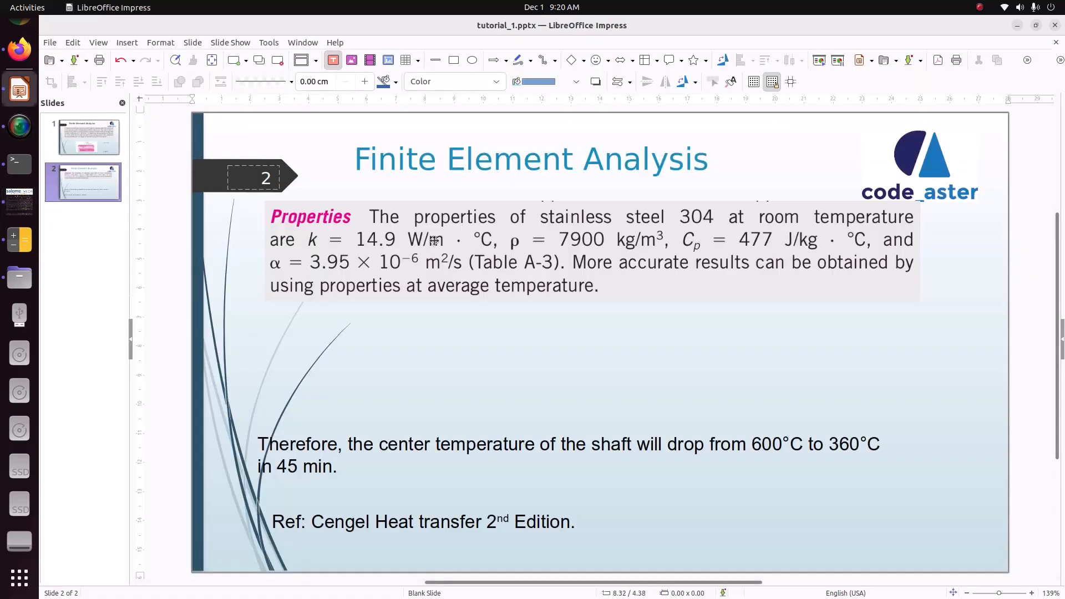
pyautogui.click(106, 146)
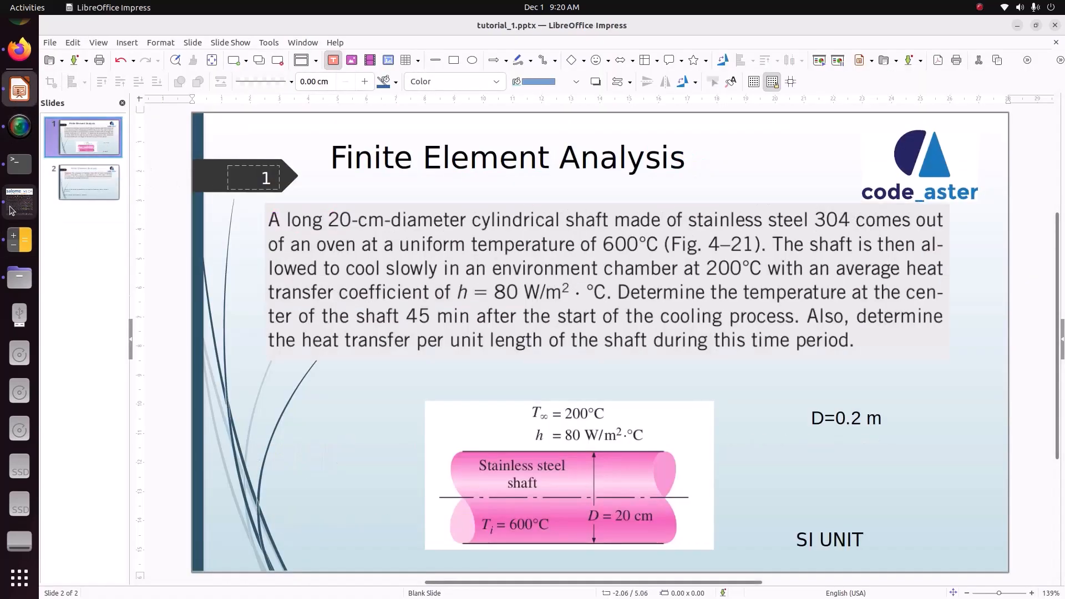
pyautogui.click(19, 202)
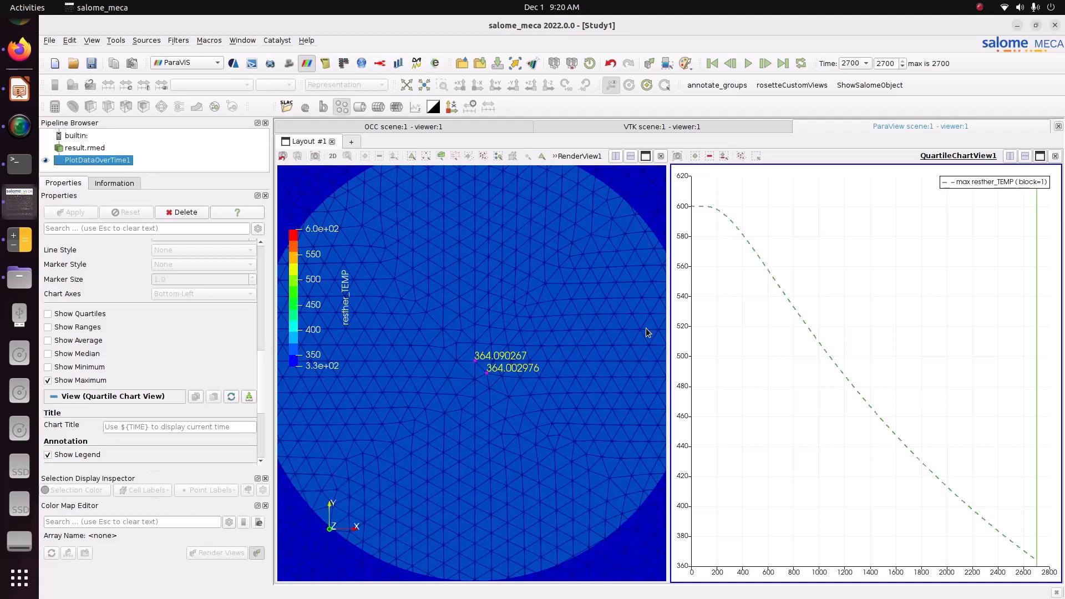